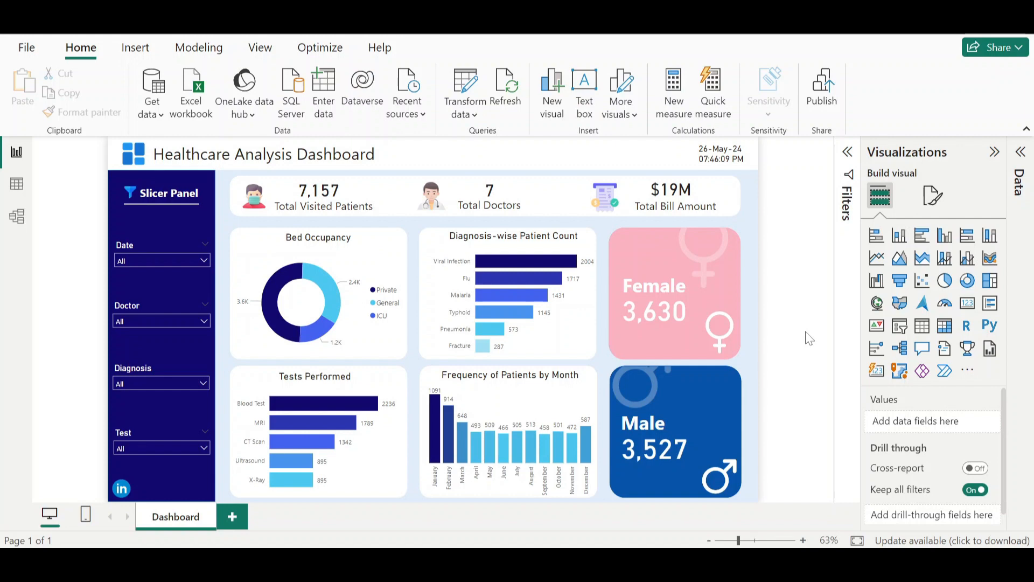
- Create a new blank report
click(27, 50)
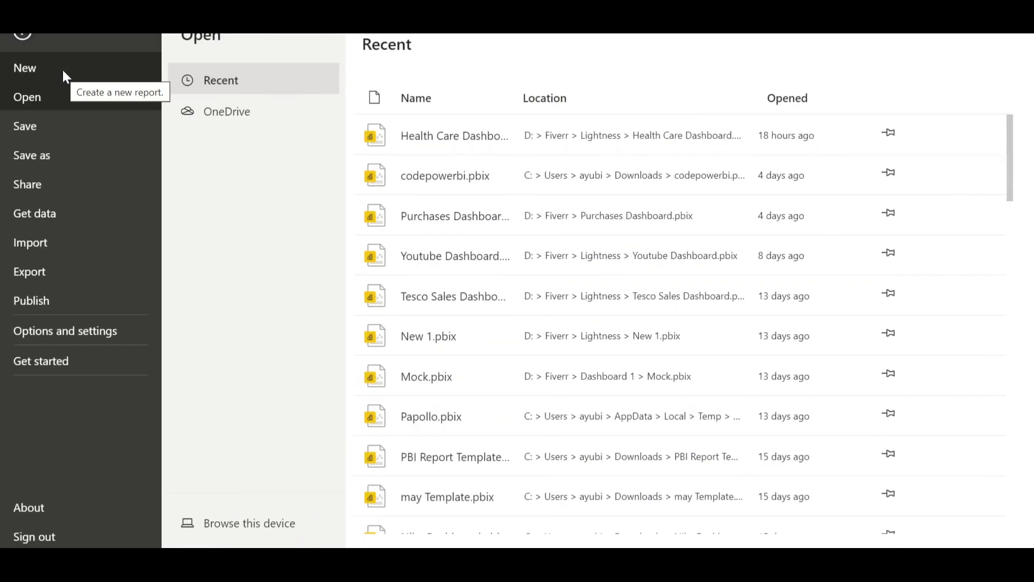
click(65, 75)
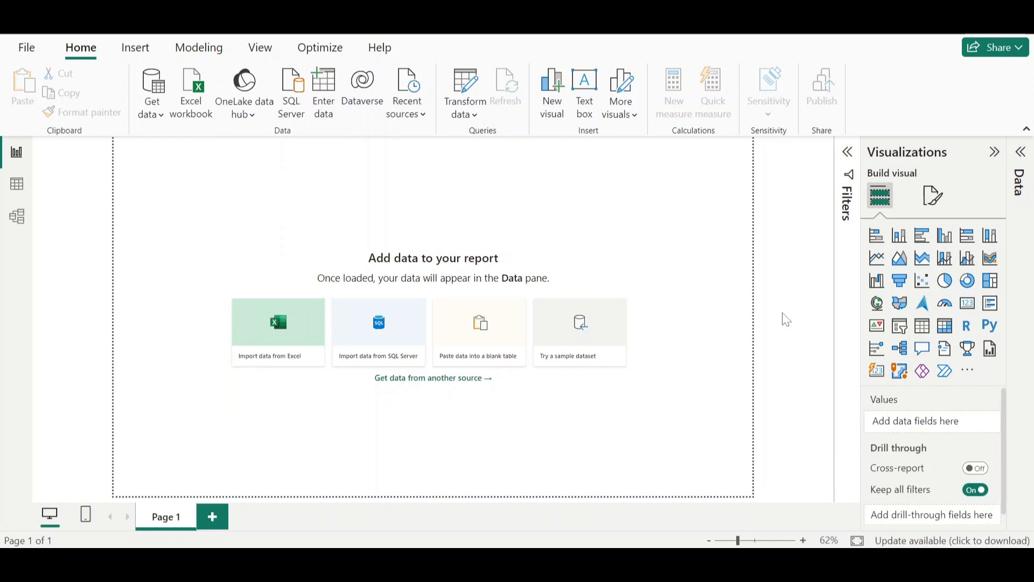
- Import Sheet1 from the Healtcare-Dataset.xlsx Excel workbook
click(154, 117)
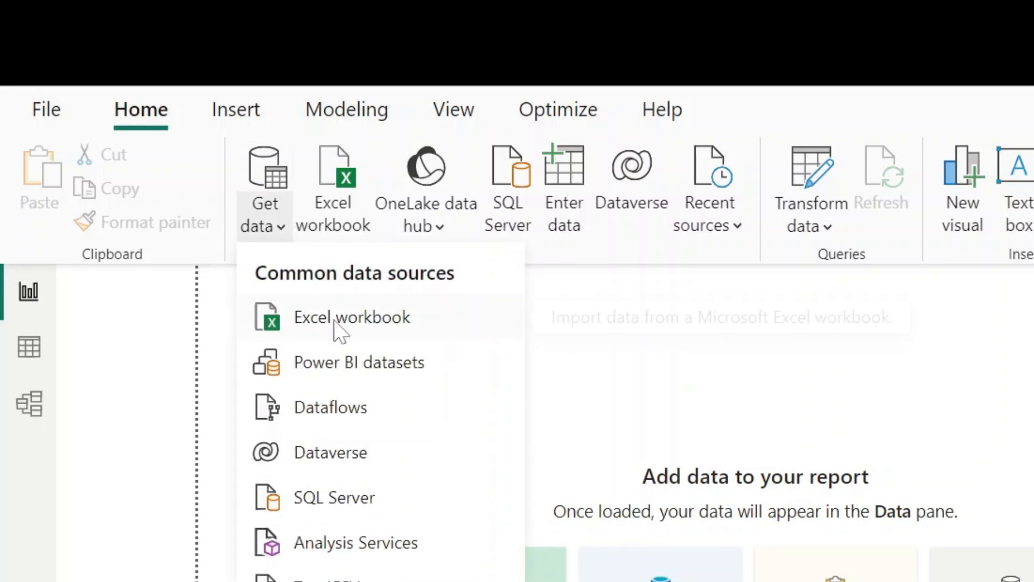
click(339, 318)
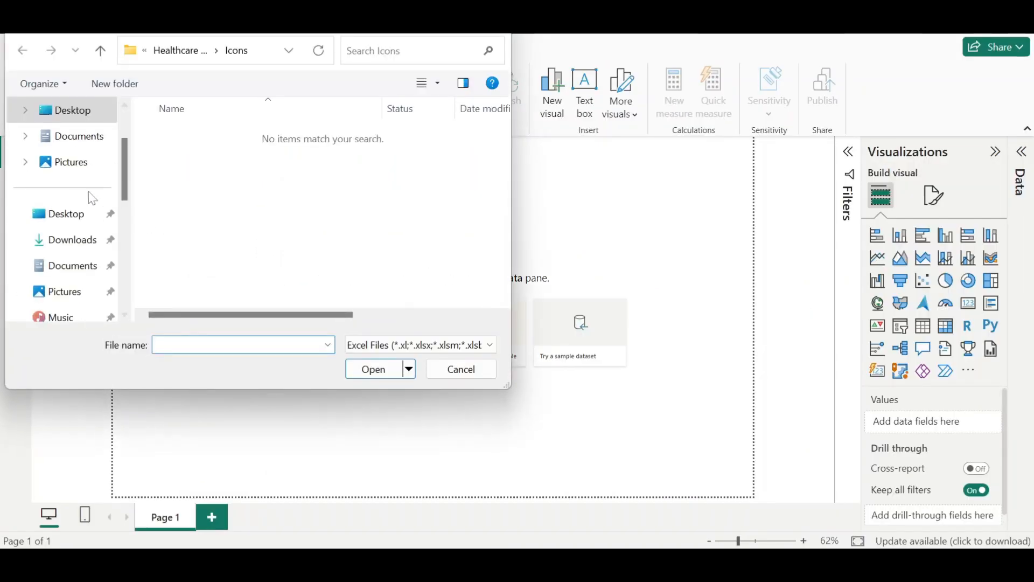
click(24, 110)
click(69, 157)
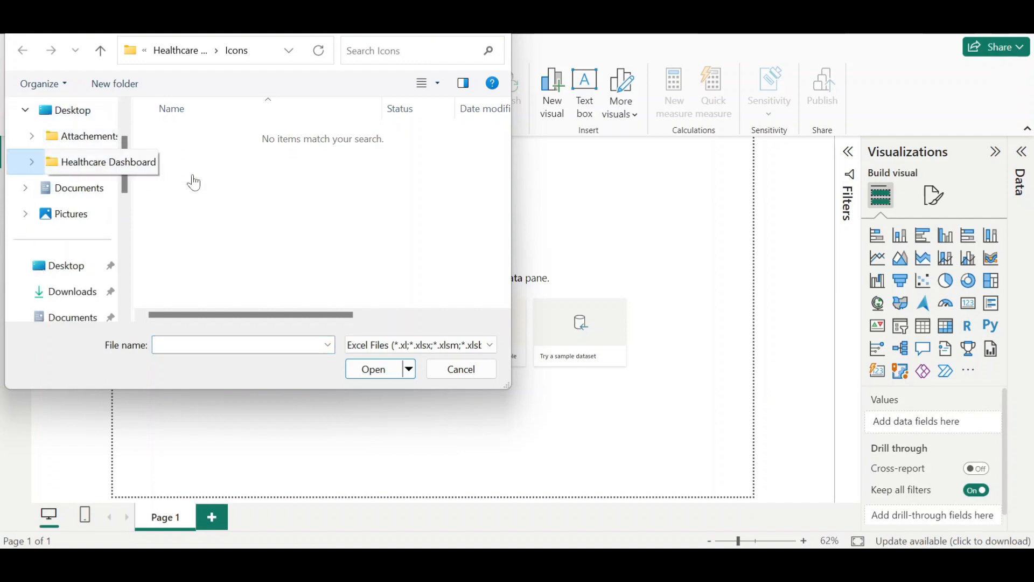
key(Escape)
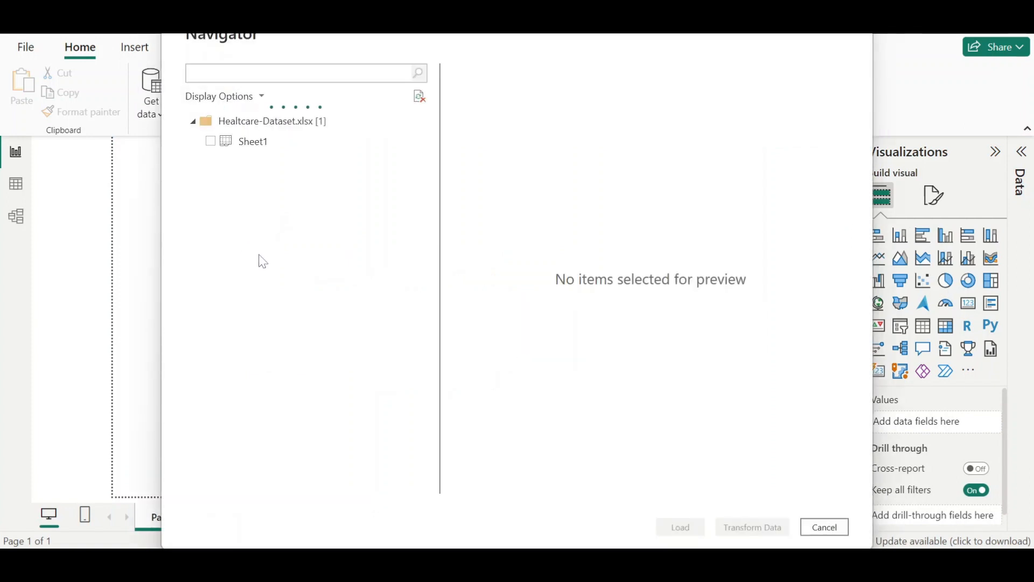
click(210, 142)
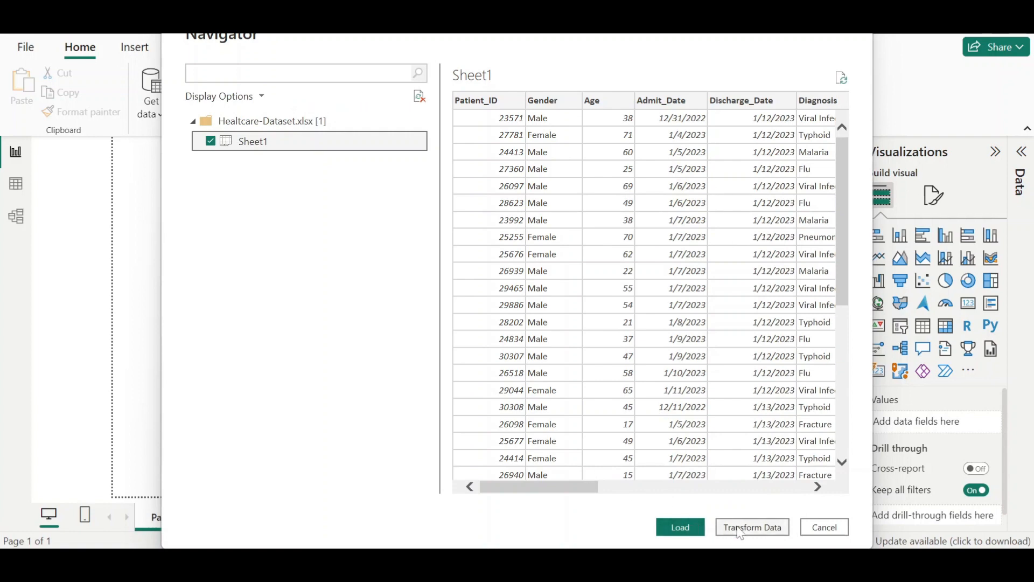
click(680, 527)
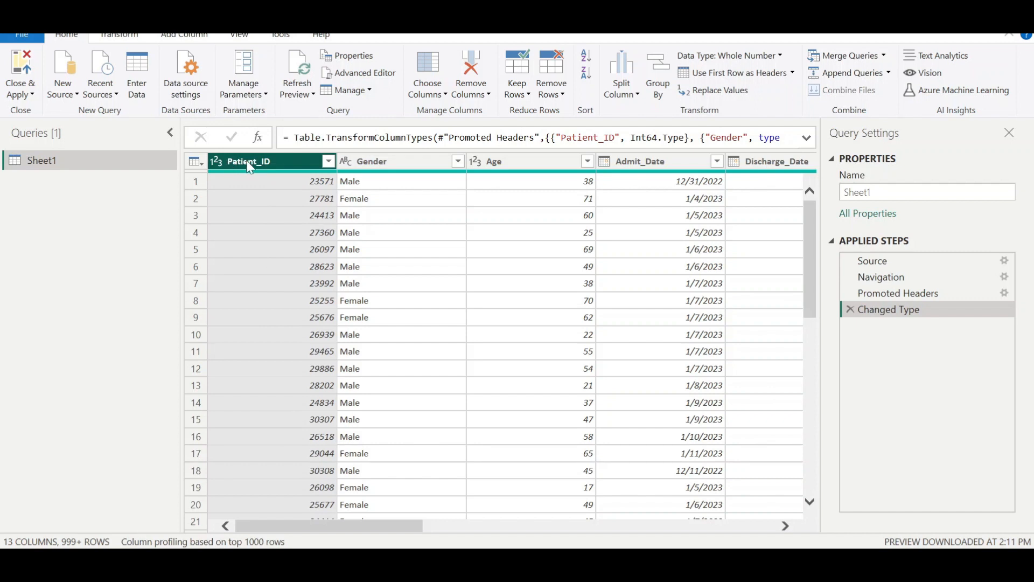
- Inspect the data type options of the Patient_ID and Gender columns
click(218, 167)
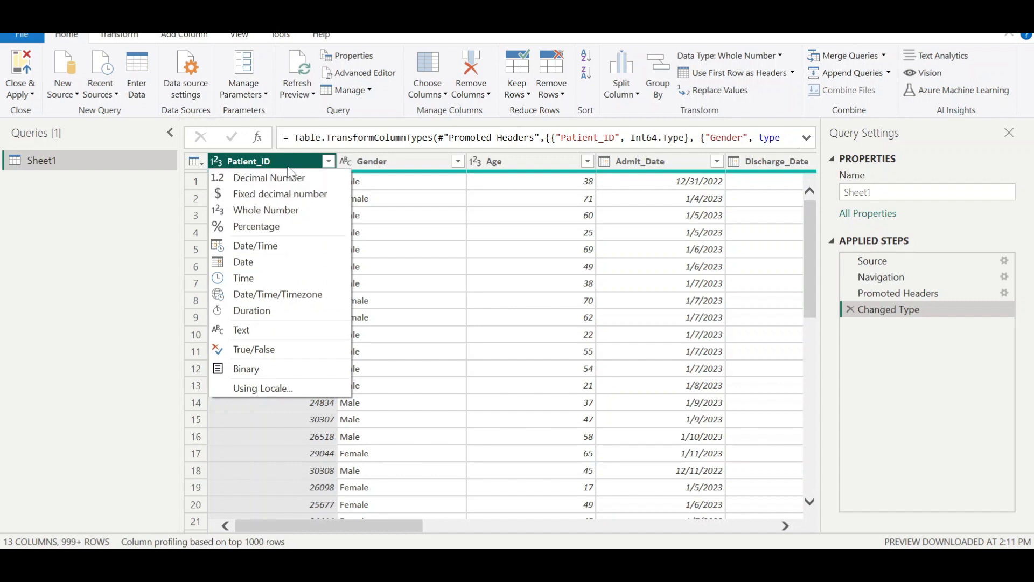
click(377, 163)
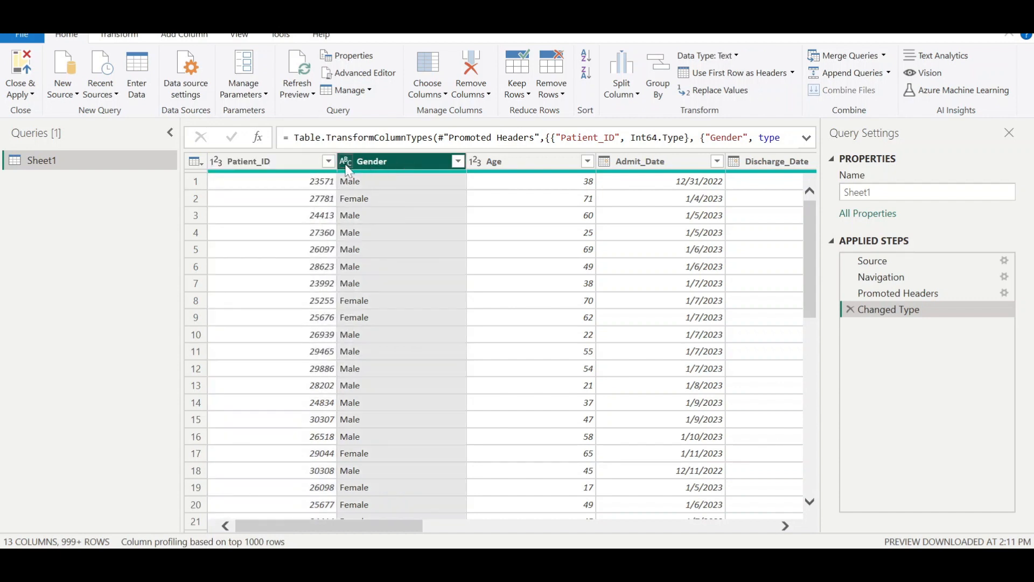
click(346, 162)
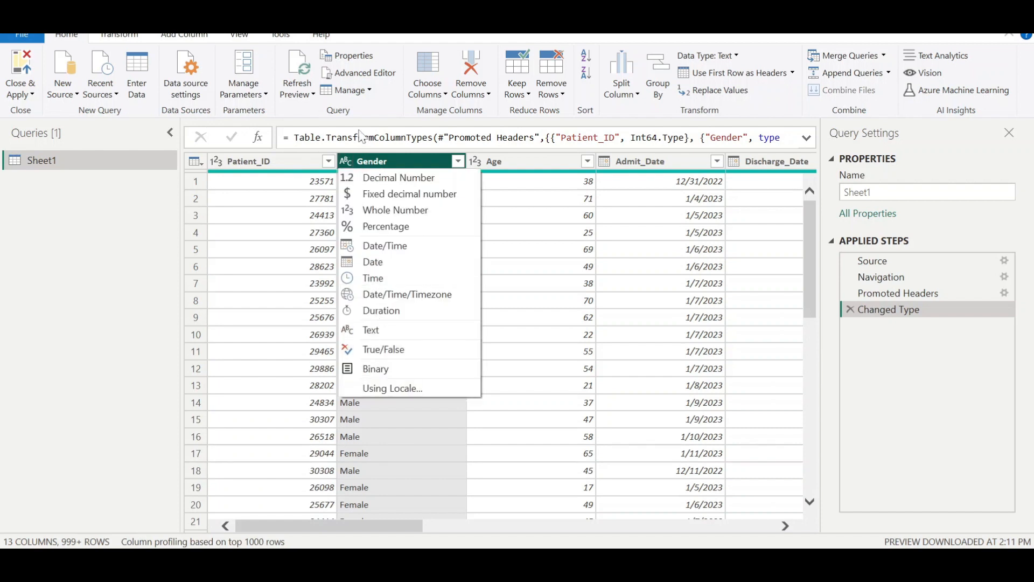
click(390, 165)
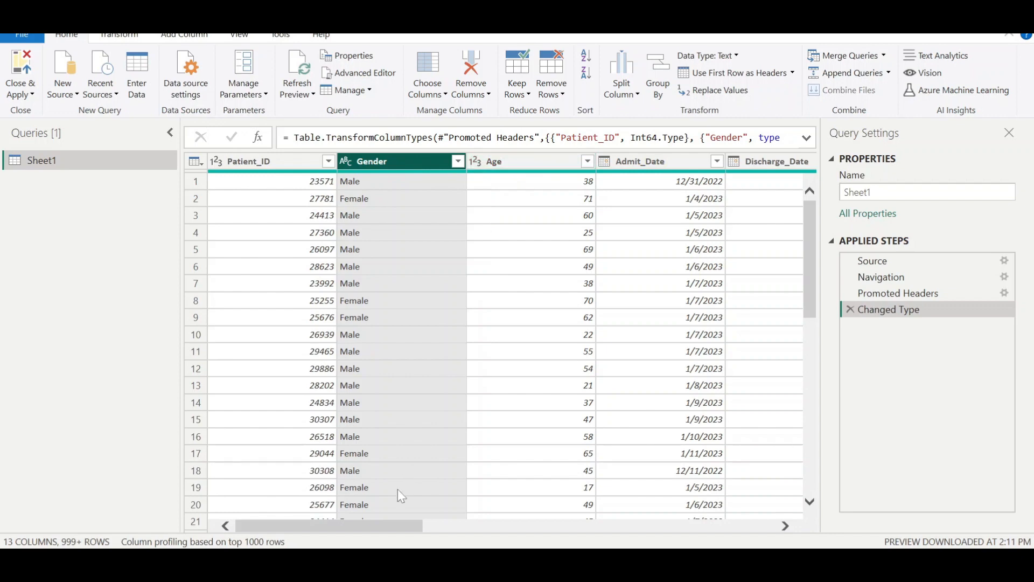
drag(411, 528, 273, 509)
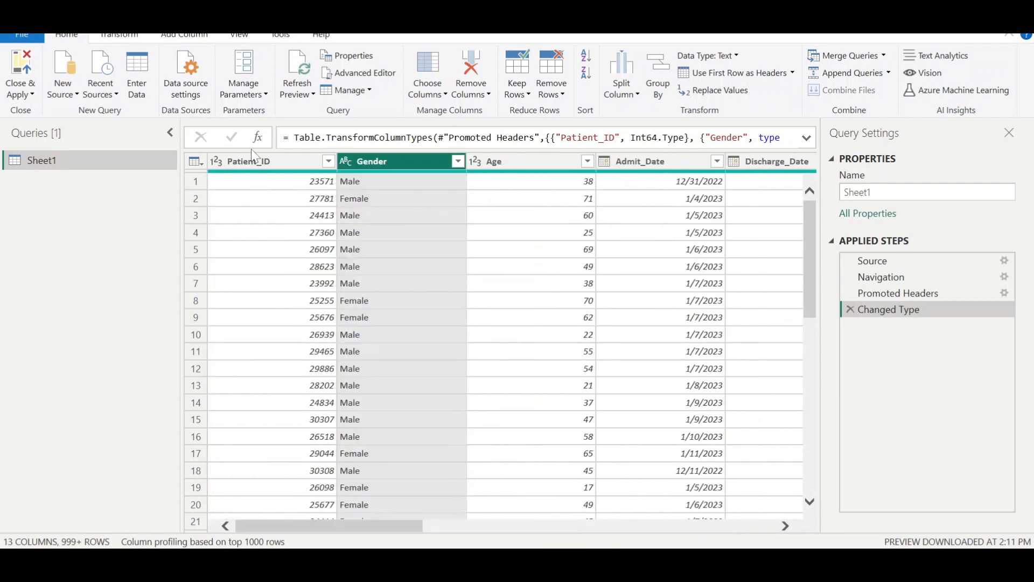
click(254, 164)
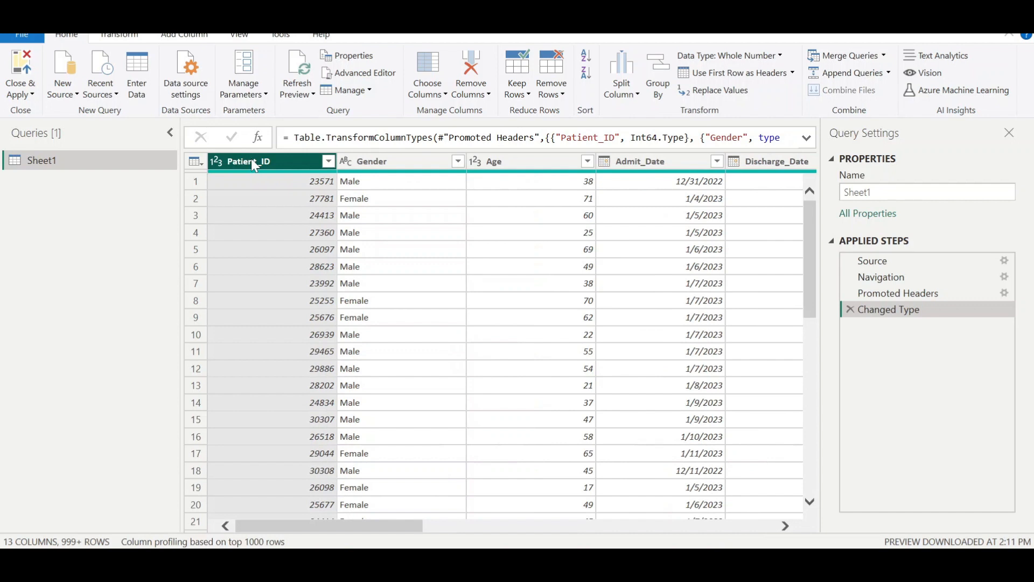
- Turn on the column quality and column distribution previews and scroll across all columns
click(240, 36)
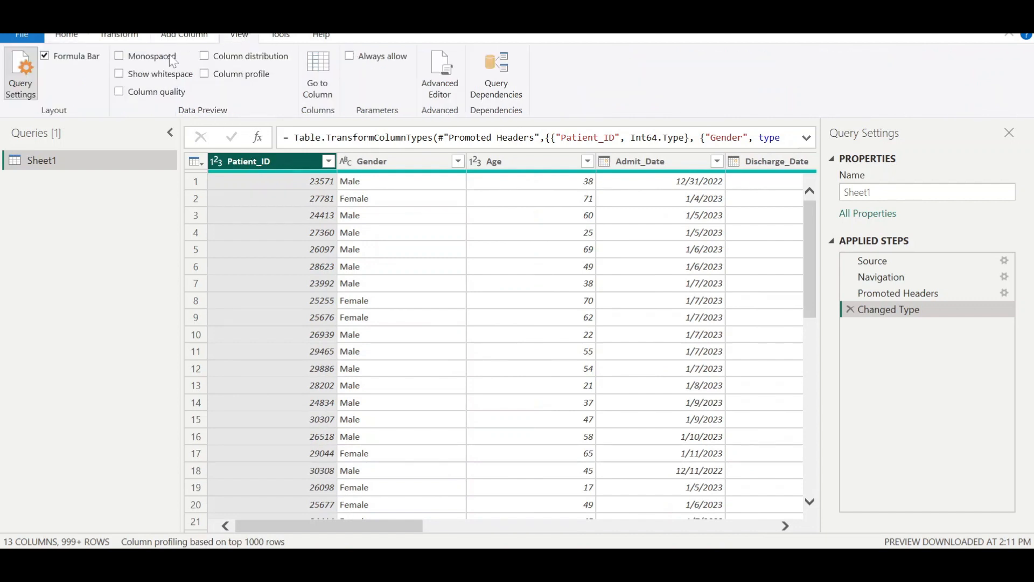
click(119, 92)
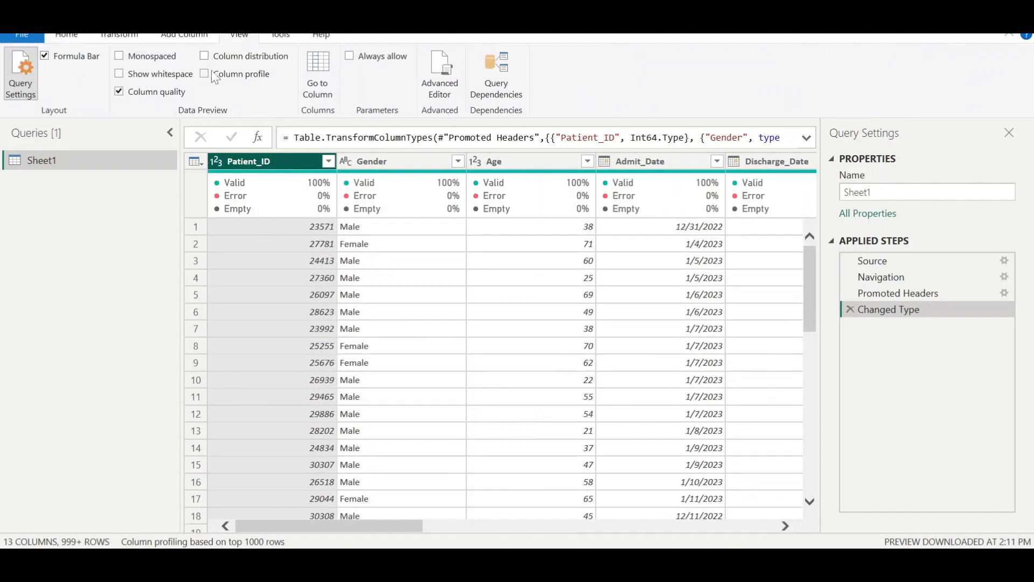
click(255, 60)
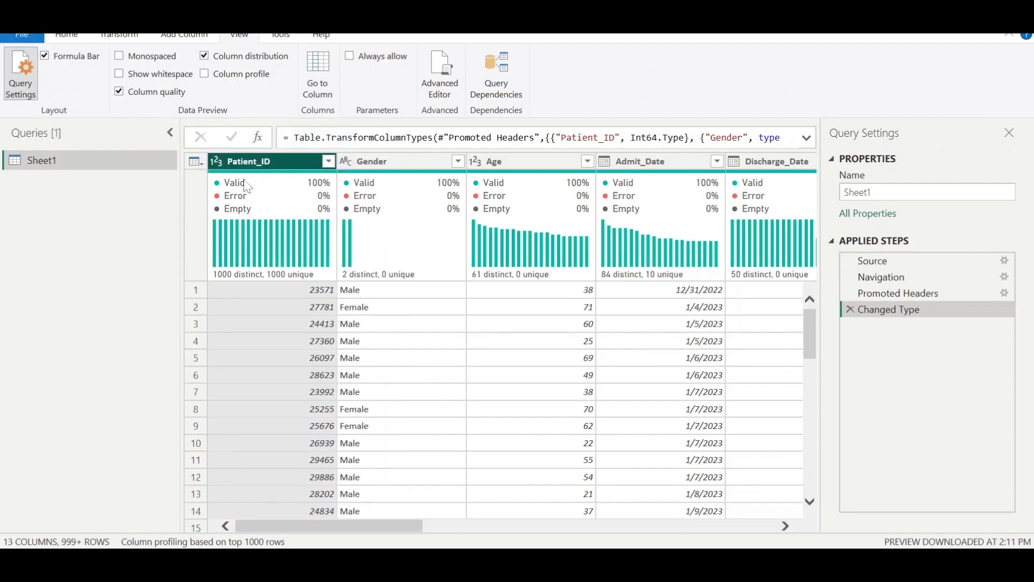
drag(384, 526, 746, 515)
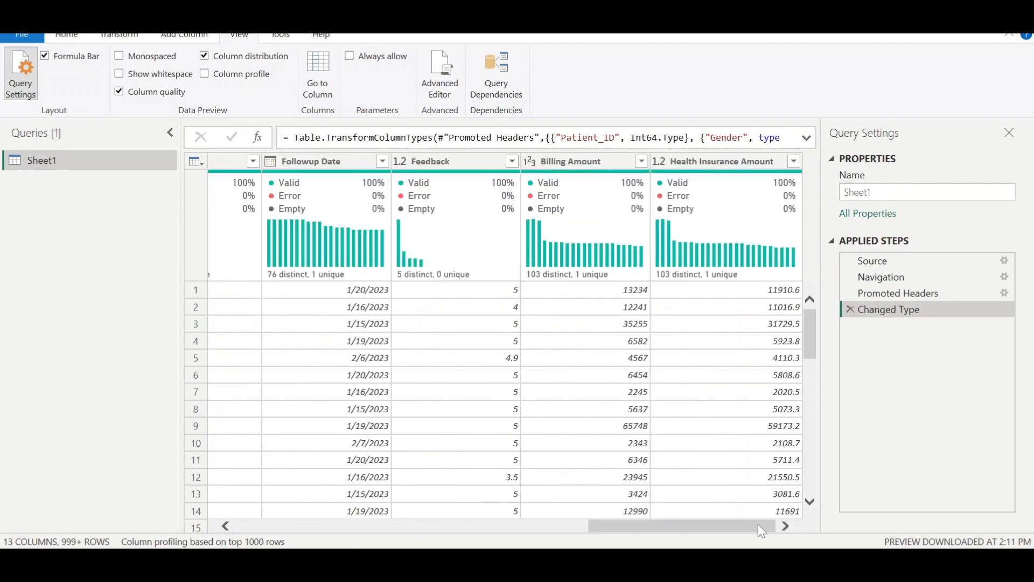
drag(758, 525, 151, 519)
- Close the query editor and apply the changes
click(77, 38)
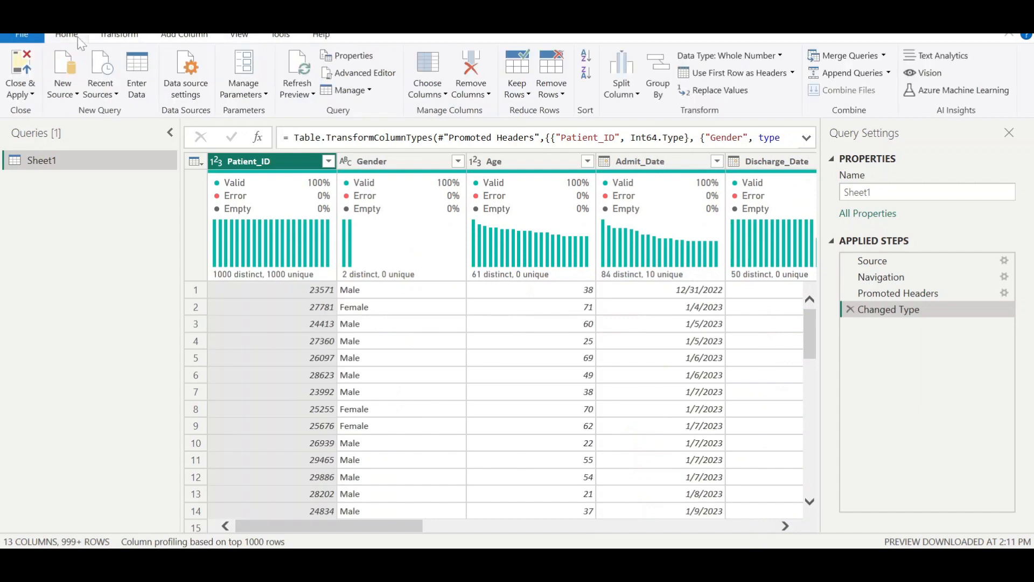
click(24, 97)
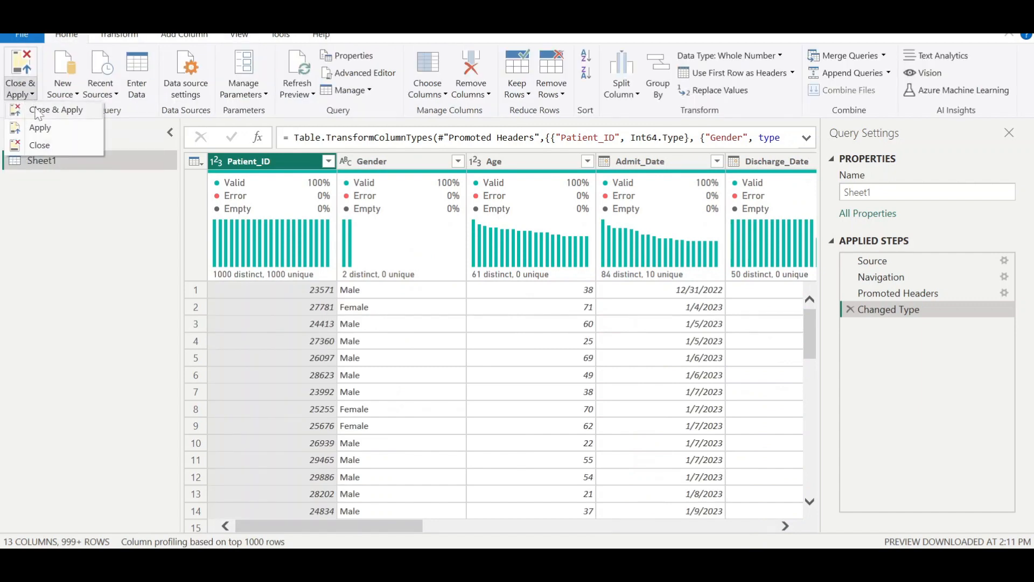
click(38, 112)
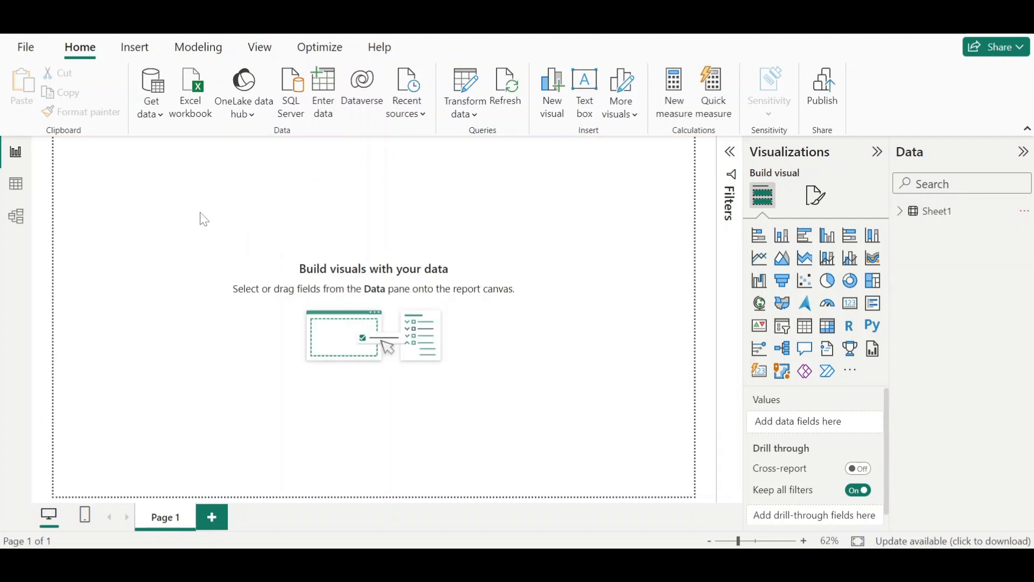
- Review the Sheet1 field list and the slicer panel in the reference Health Care Dashboard
click(900, 212)
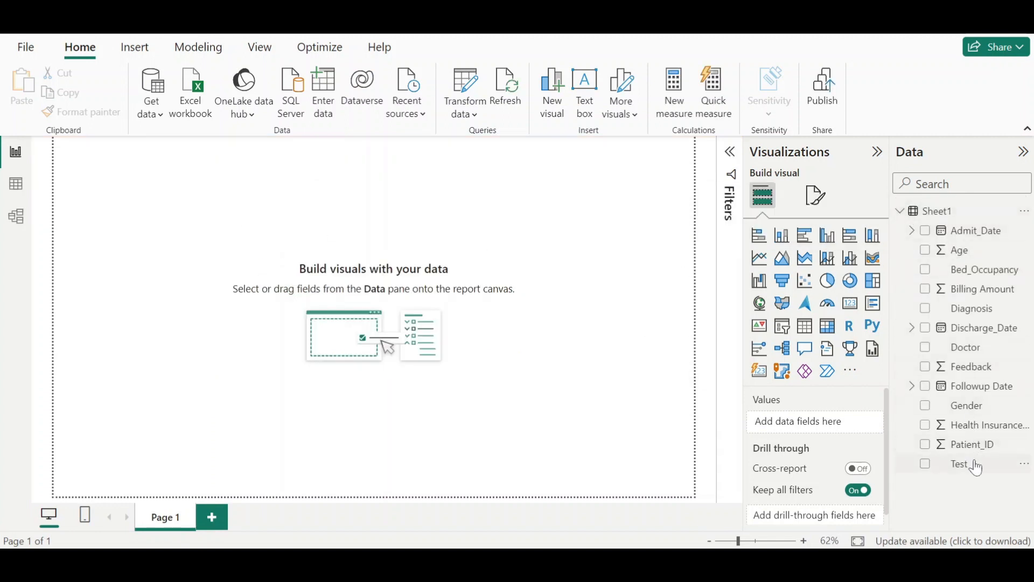
click(901, 213)
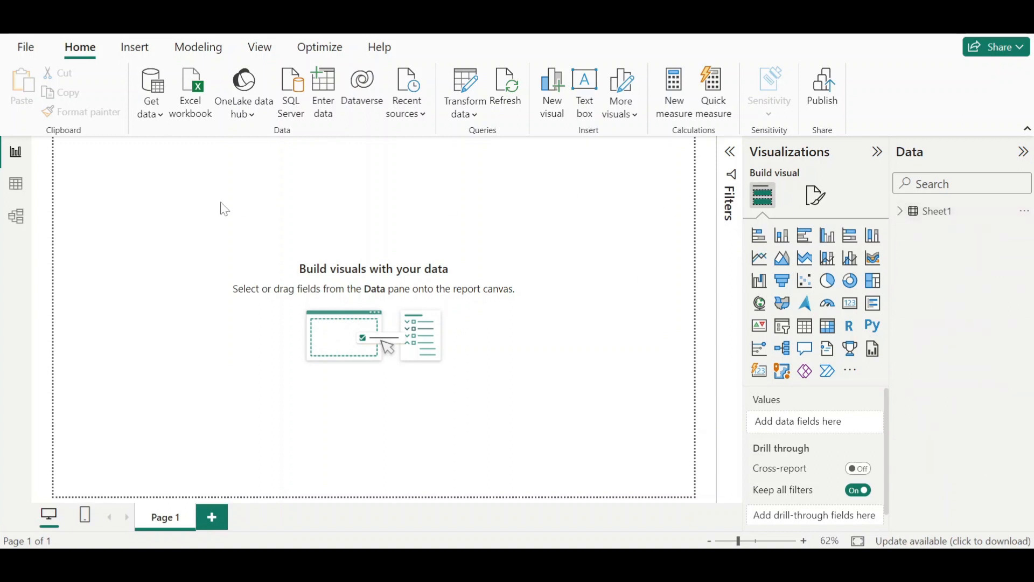
mouse_move(639, 518)
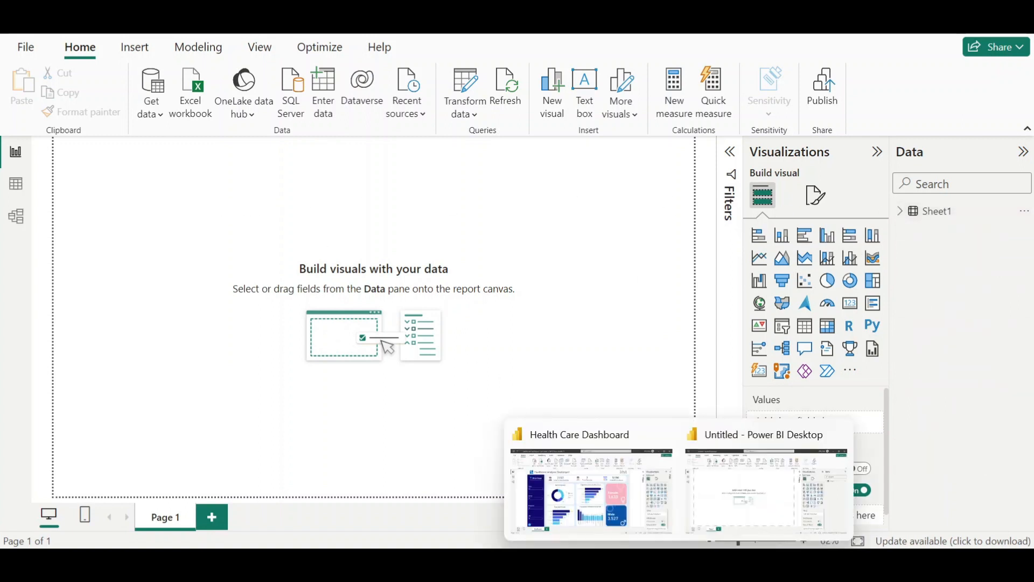
click(617, 500)
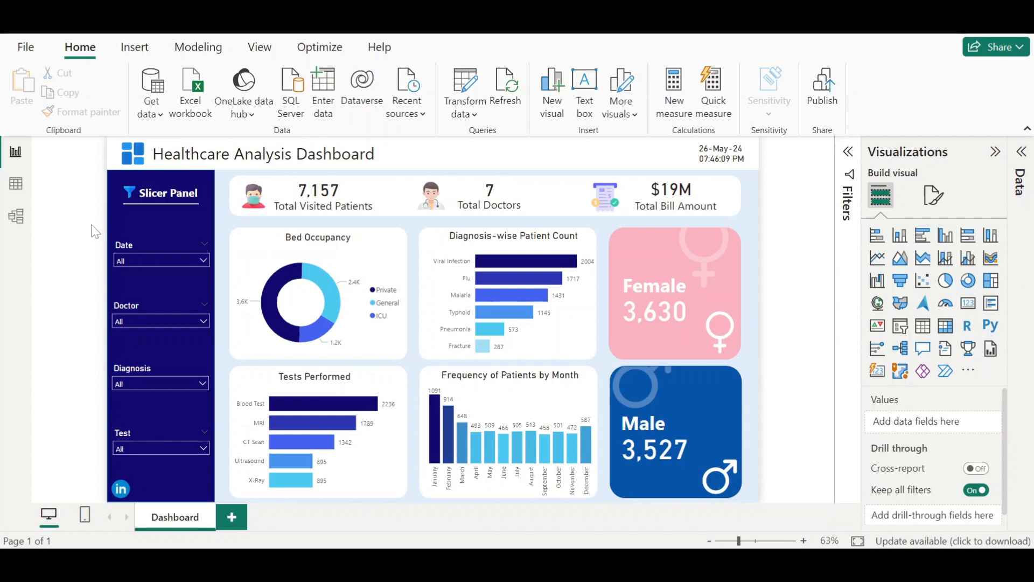
click(158, 230)
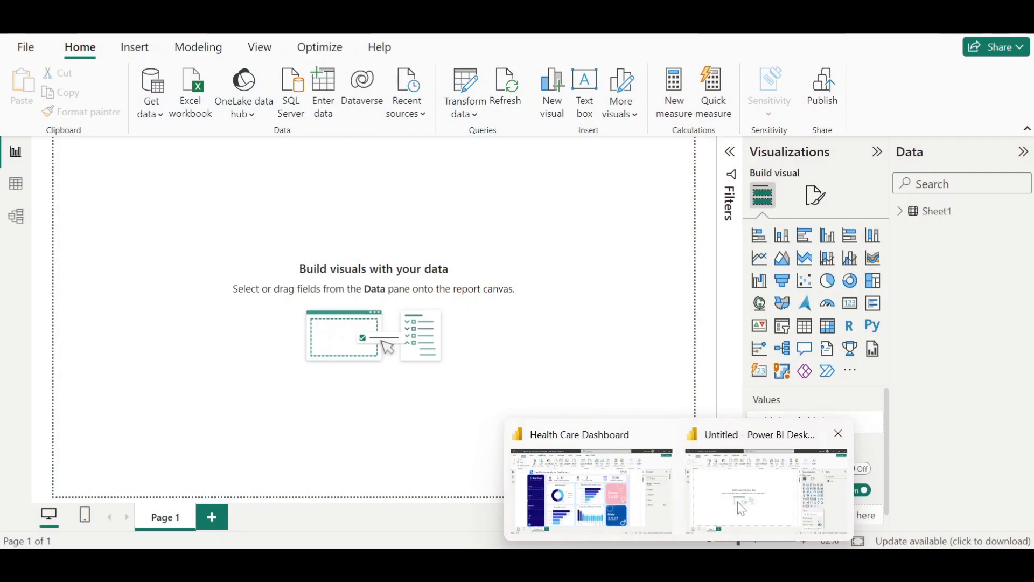
click(767, 493)
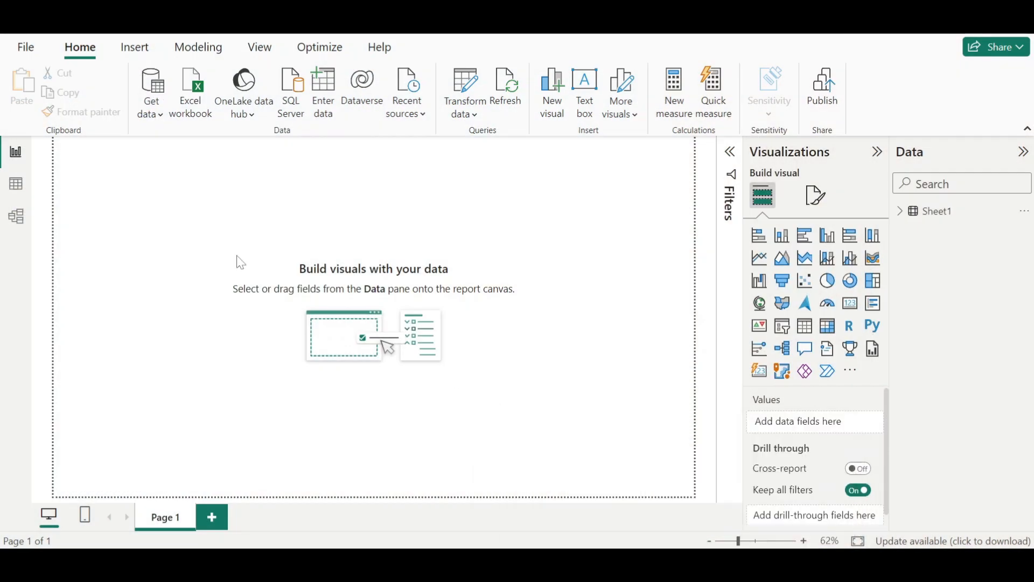
- Insert a rectangle shape and size it into a tall panel along the page's left edge
click(135, 48)
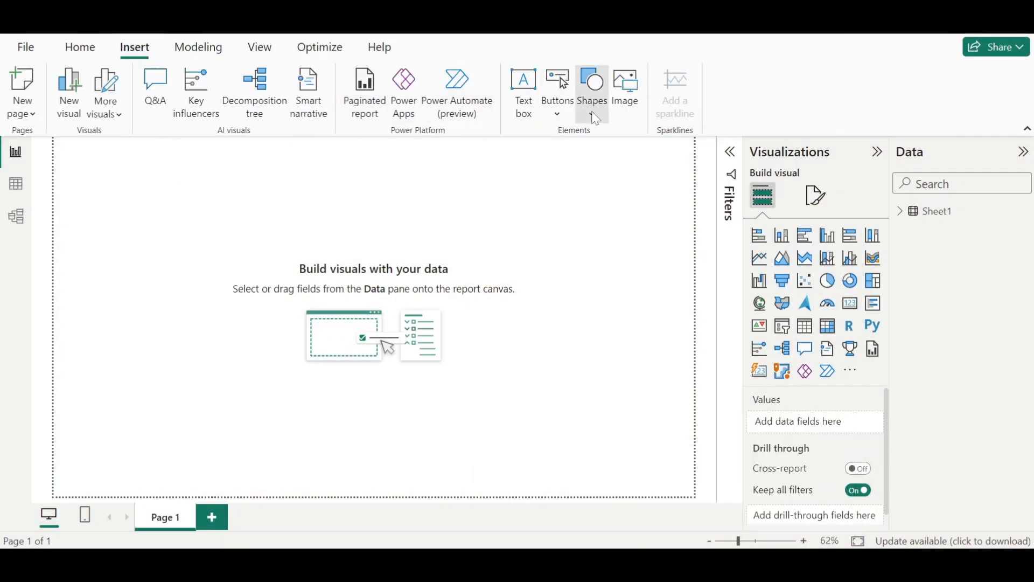
click(593, 95)
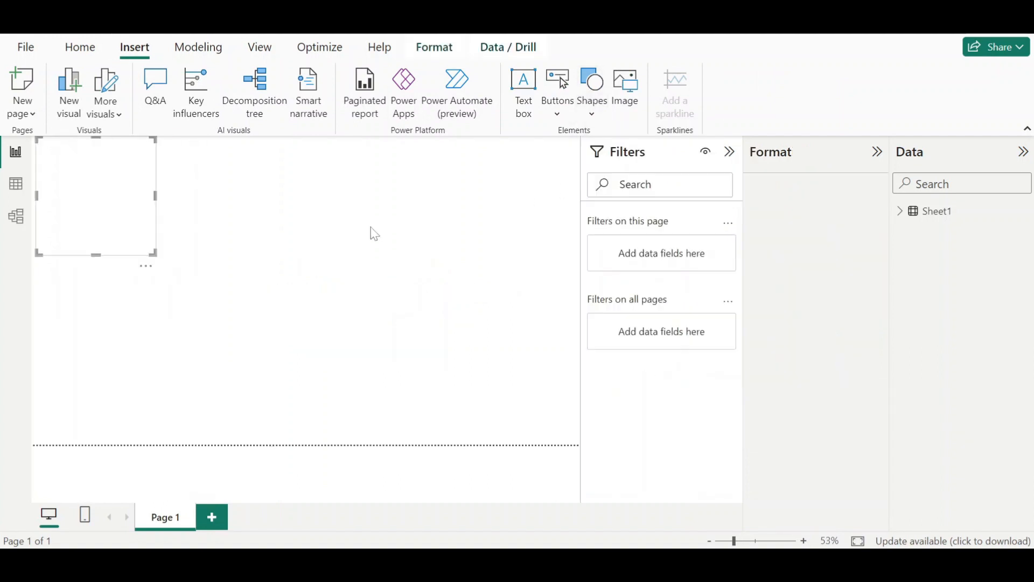
drag(125, 220, 105, 415)
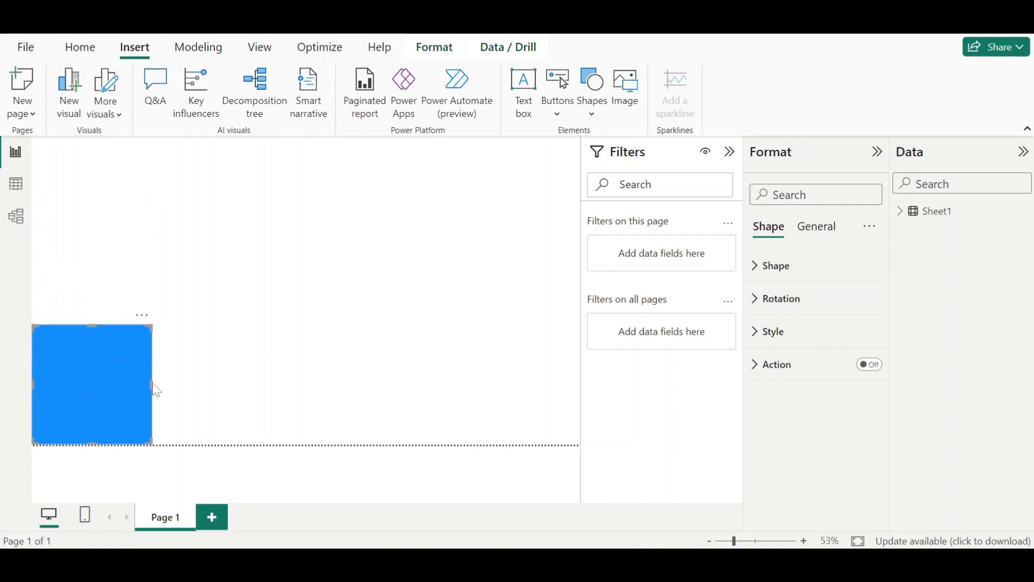
drag(152, 386, 119, 386)
drag(75, 323, 69, 177)
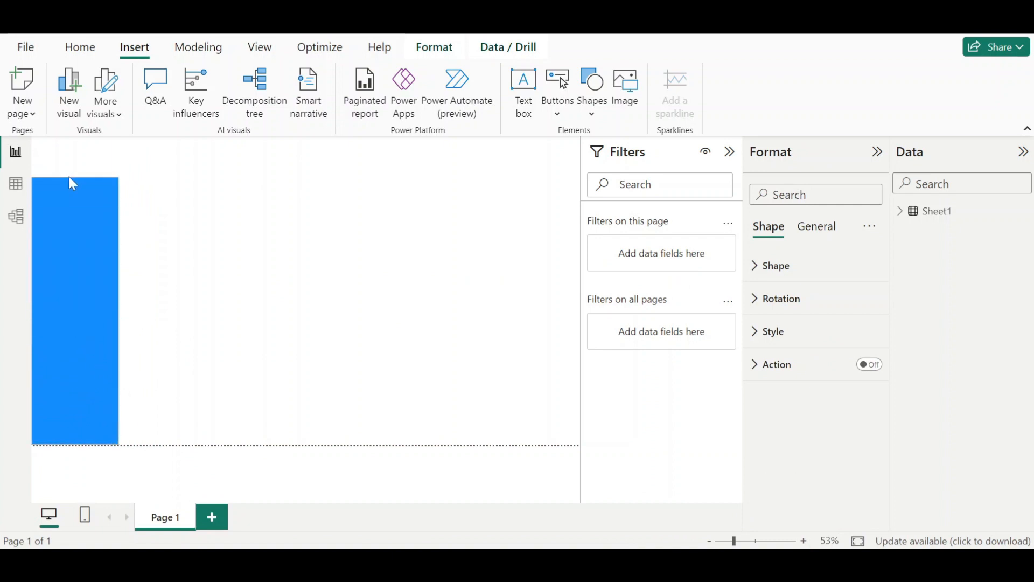
drag(117, 313, 132, 314)
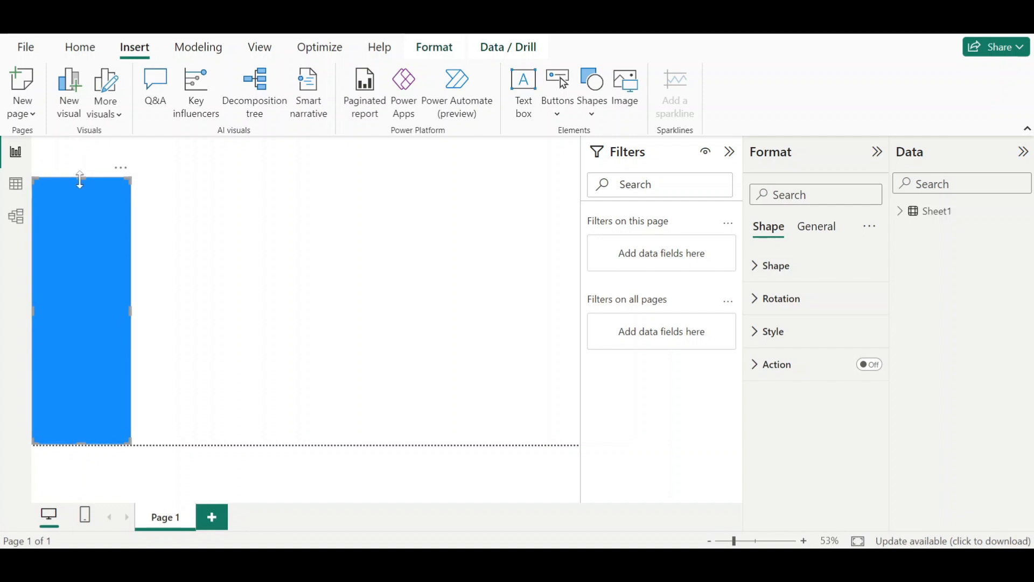
drag(79, 179, 80, 168)
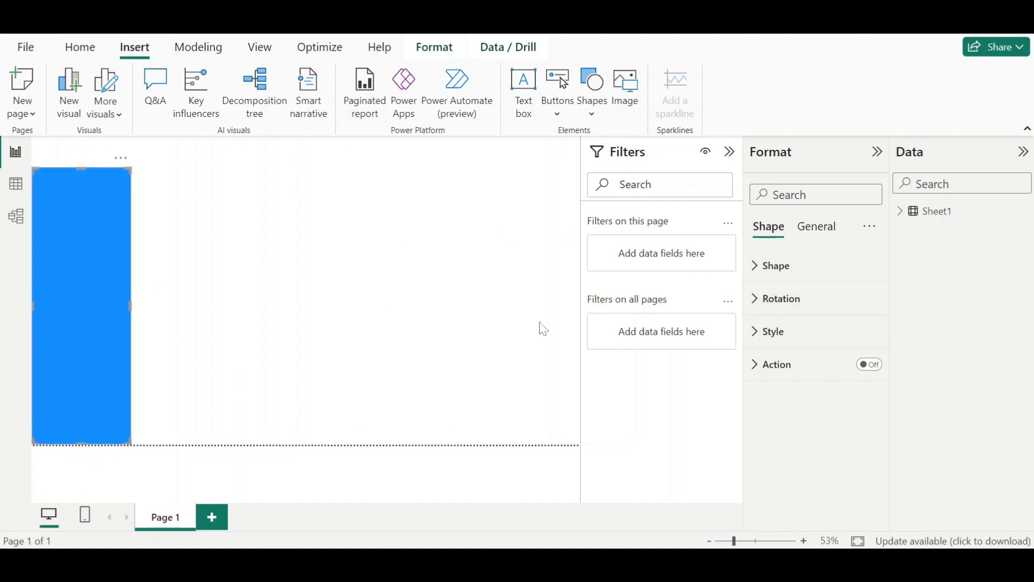
- Set the left panel rectangle's fill colour to dark blue
click(787, 343)
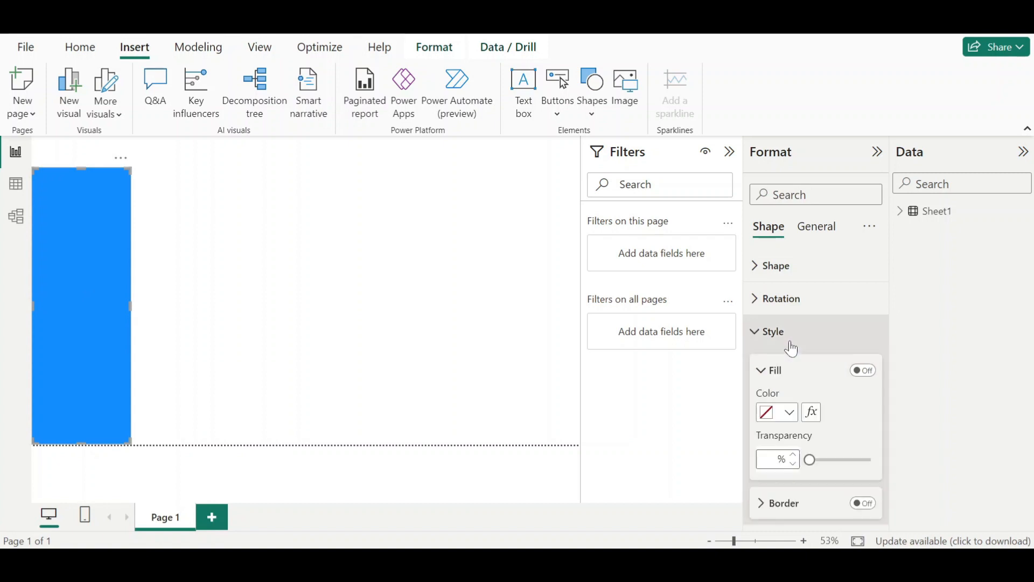
click(787, 415)
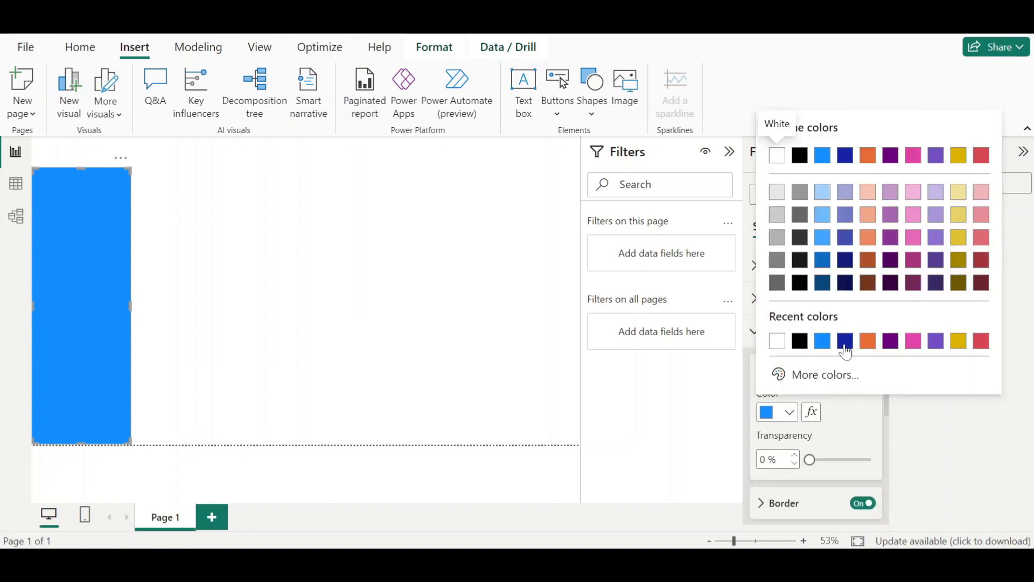
click(845, 346)
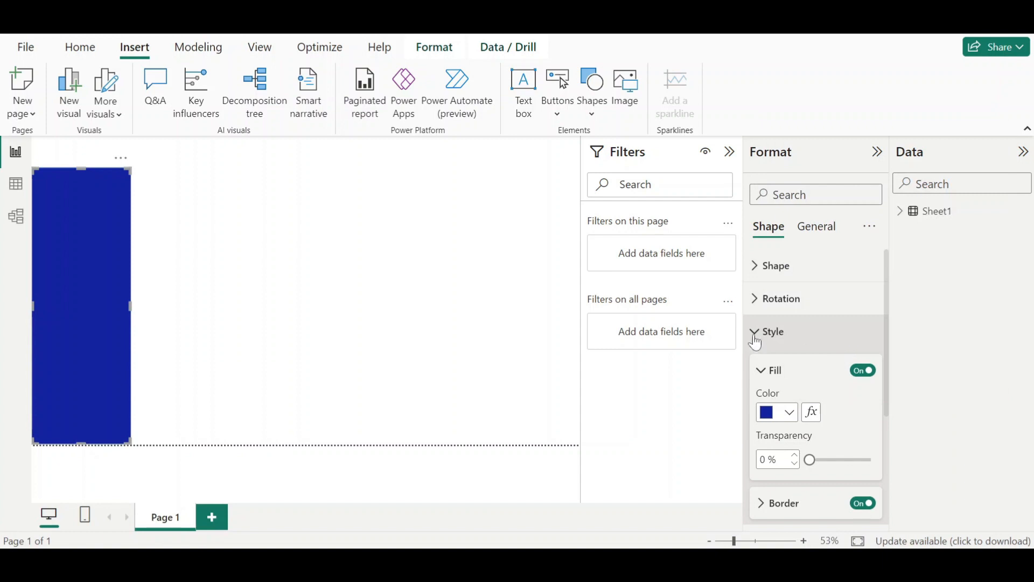
click(236, 231)
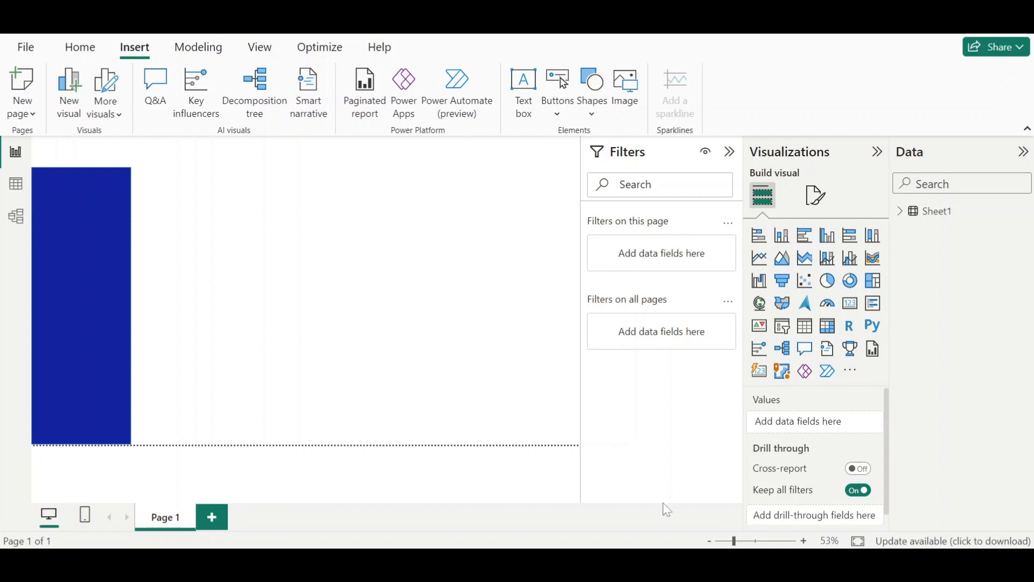
- Check the canvas background colour used in the reference Healthcare Analysis Dashboard
mouse_move(679, 566)
click(617, 492)
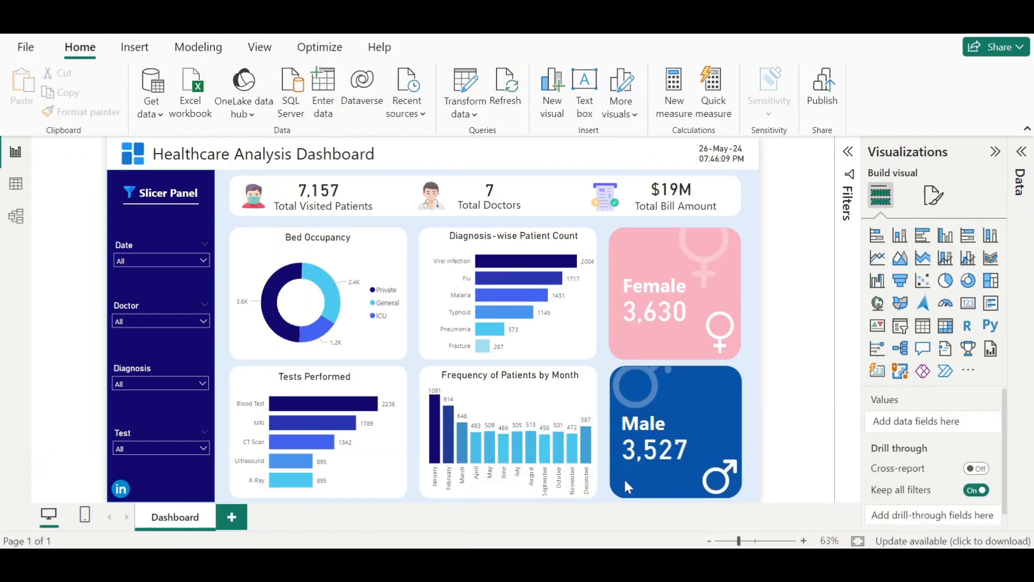
click(935, 195)
click(893, 339)
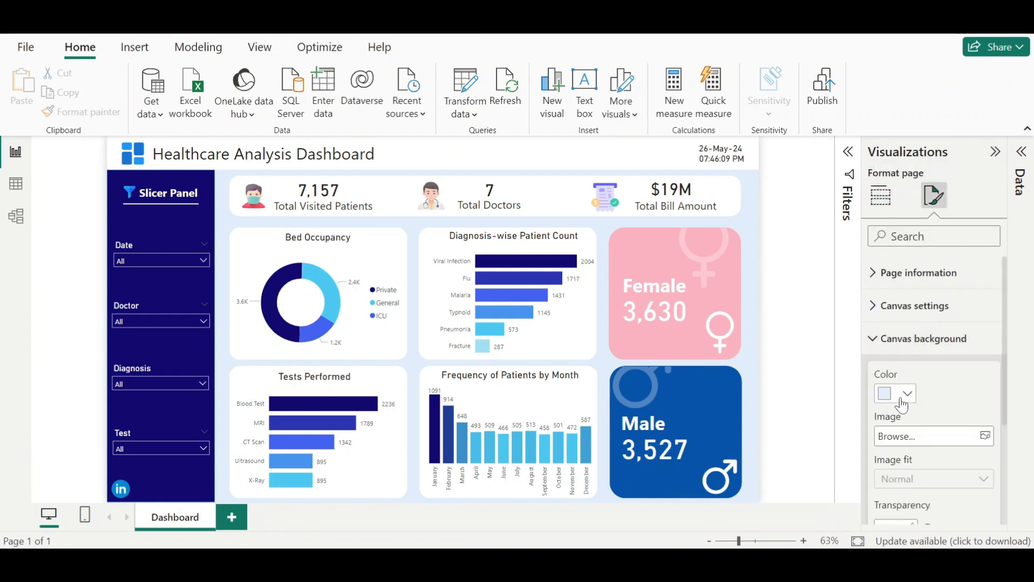
click(903, 403)
click(814, 355)
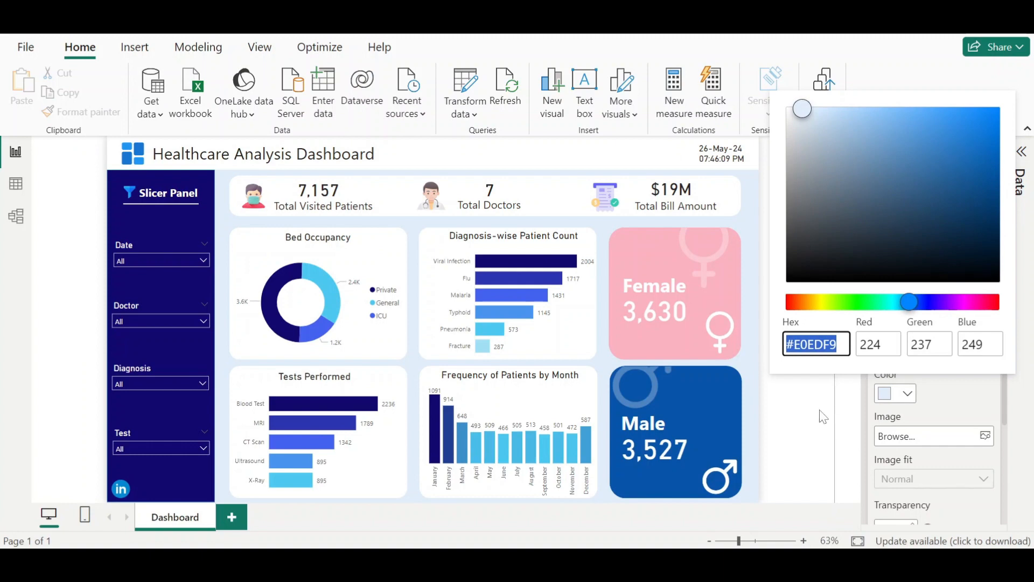
click(779, 483)
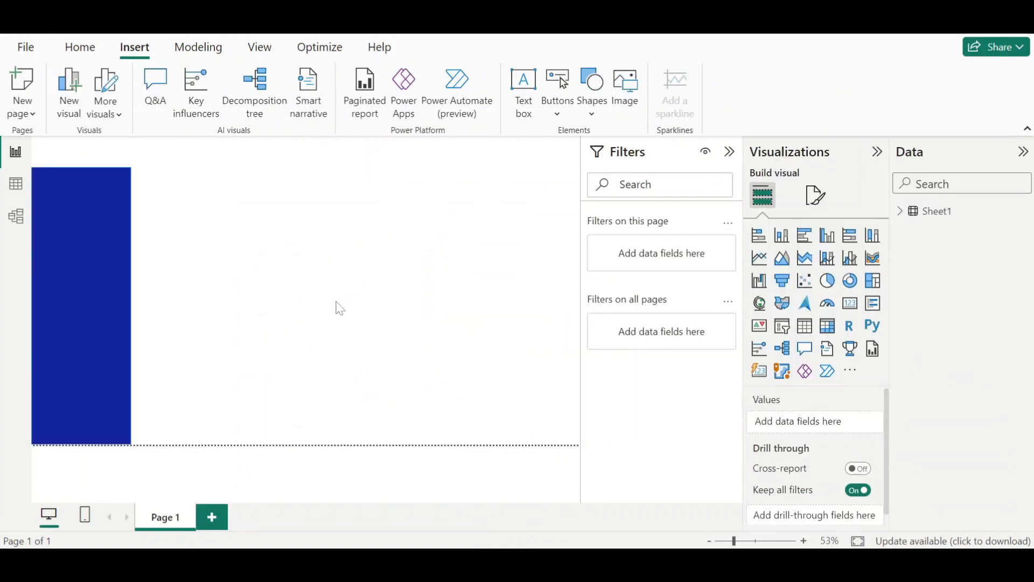
- Set the page canvas background colour to #E0EDF9 with 0% transparency
click(815, 211)
click(803, 340)
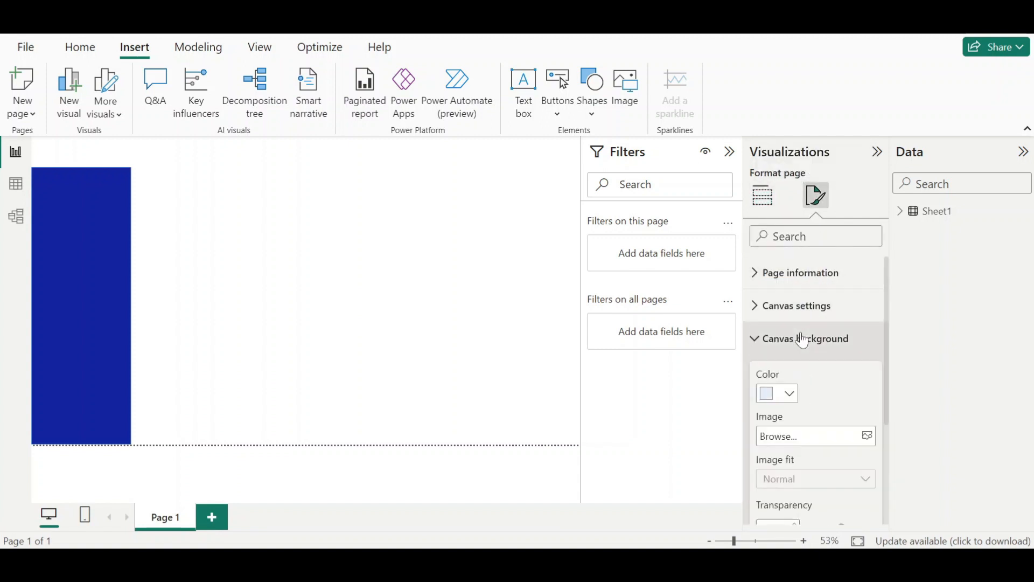
click(788, 394)
click(779, 354)
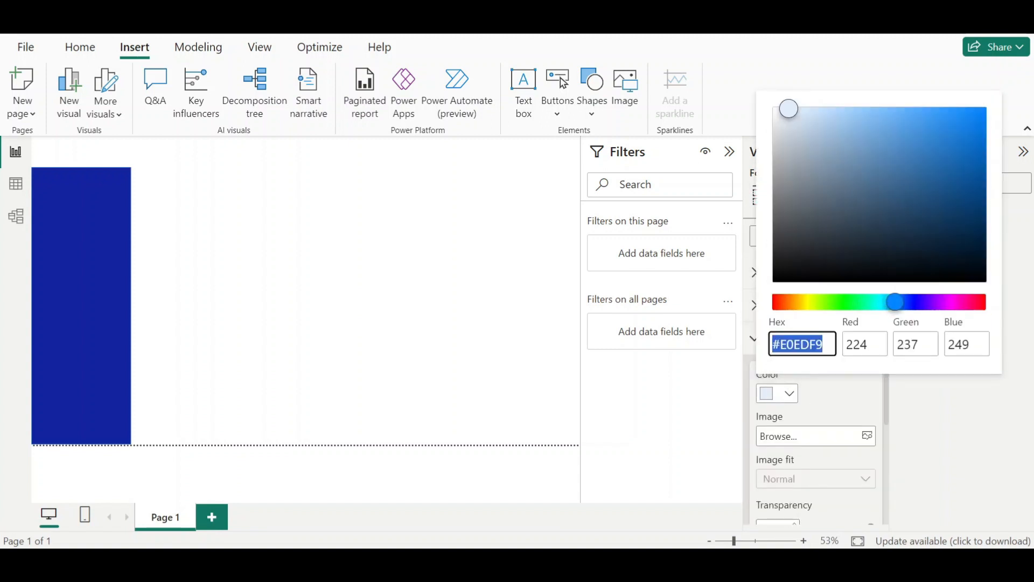
click(824, 344)
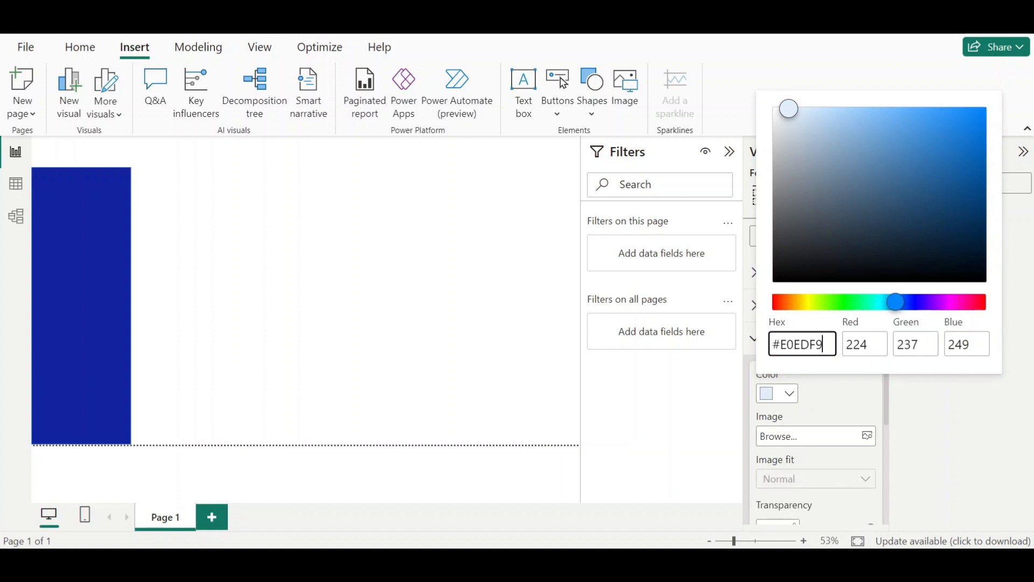
click(828, 392)
scroll(828, 395, down, 3)
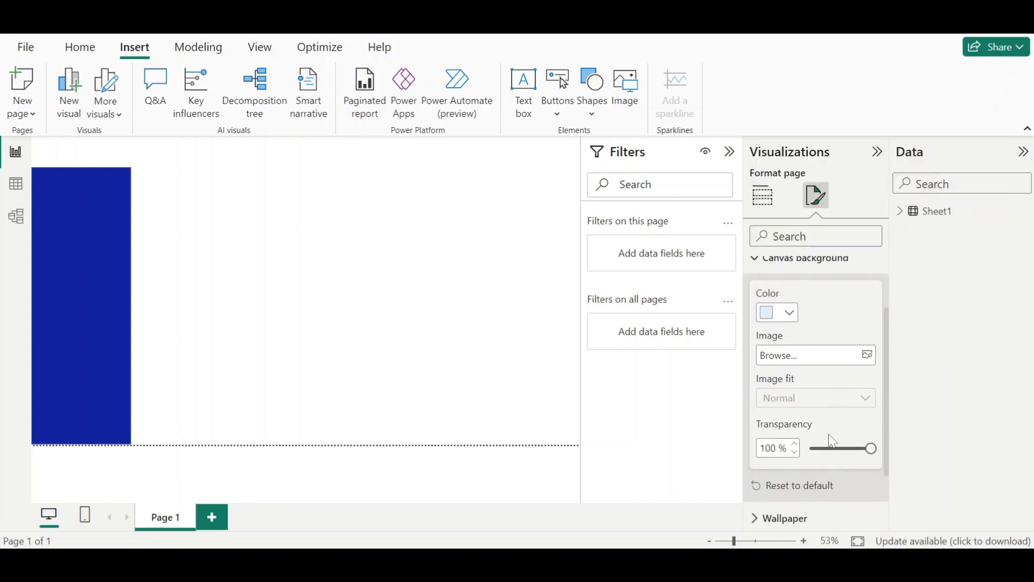
drag(872, 448, 808, 448)
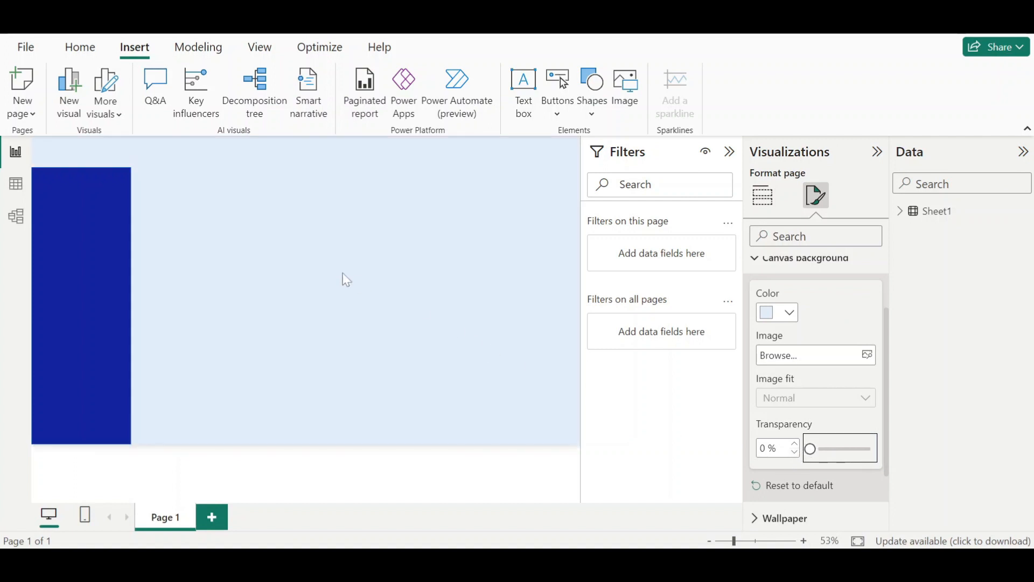
click(335, 277)
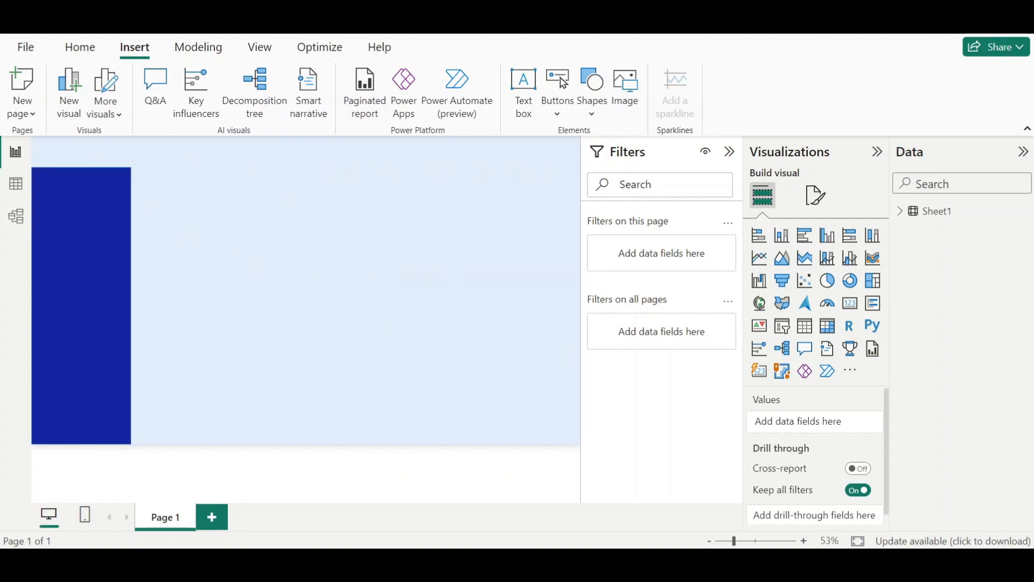
- Insert another rectangle and stretch it into a header band across the top of the page
click(593, 510)
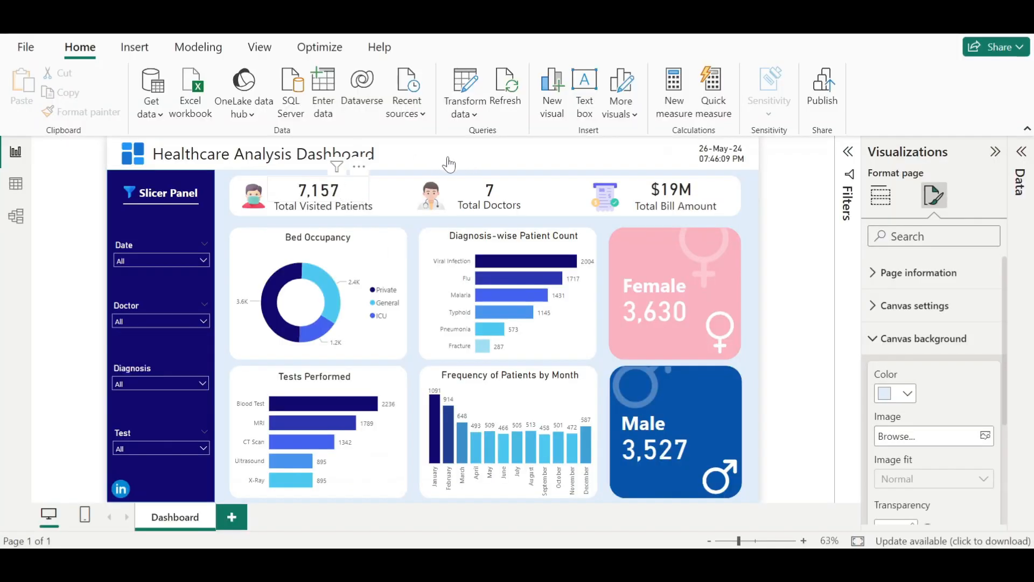
click(778, 493)
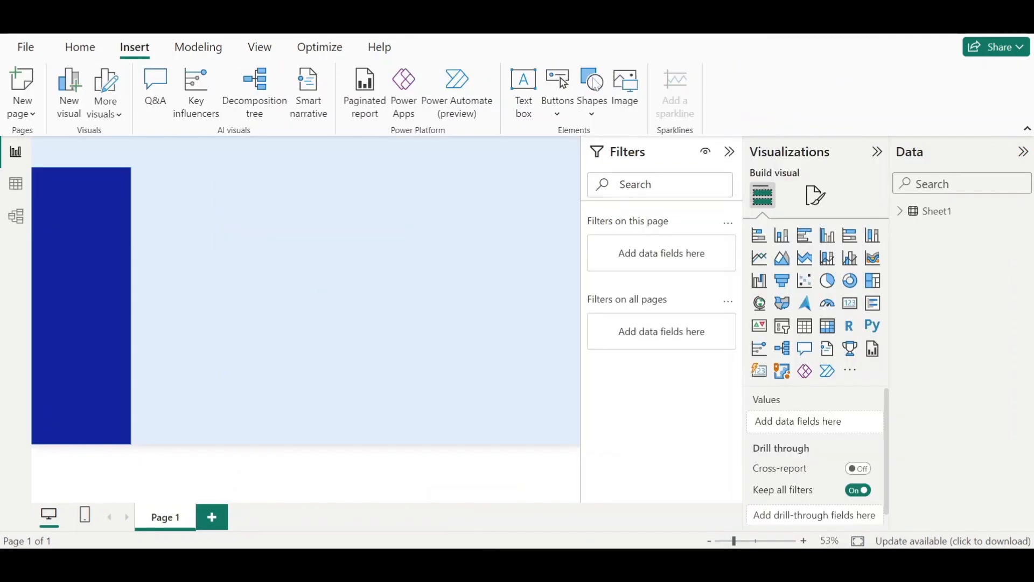
click(593, 110)
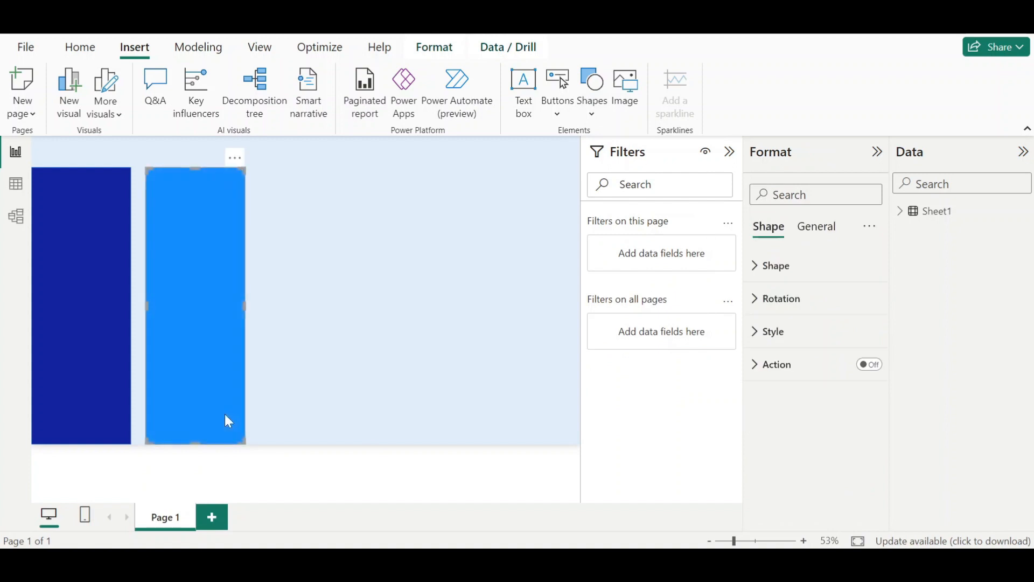
drag(195, 443, 580, 151)
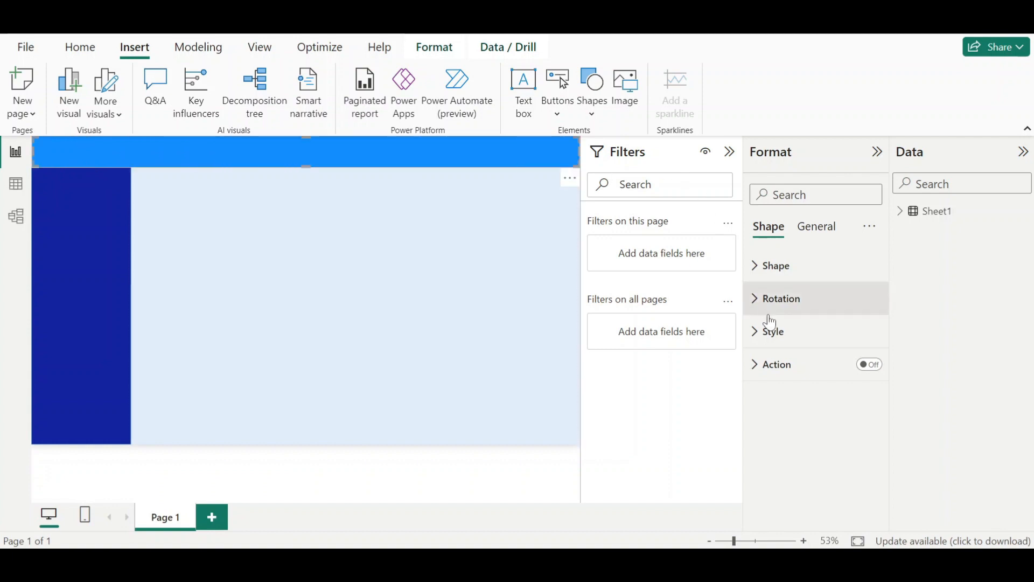
- Set the header rectangle's fill to white and turn its border off
click(777, 333)
click(796, 420)
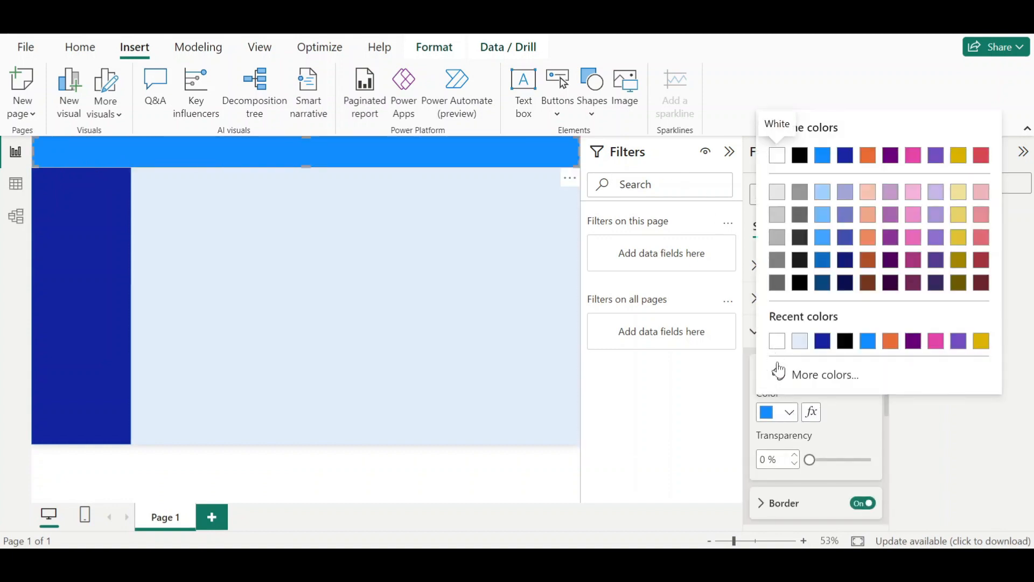
click(775, 152)
scroll(847, 493, down, 3)
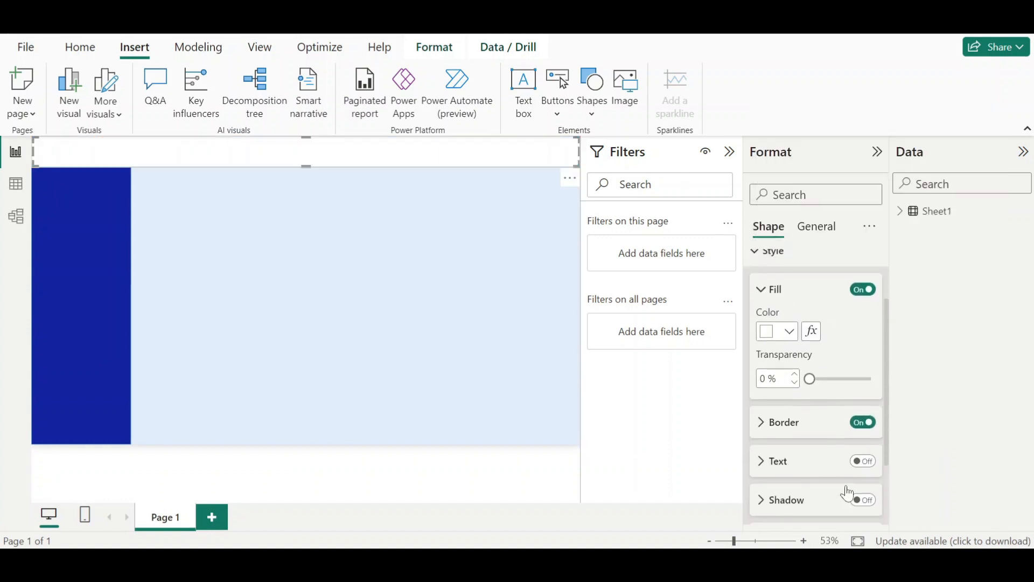
click(868, 422)
click(444, 320)
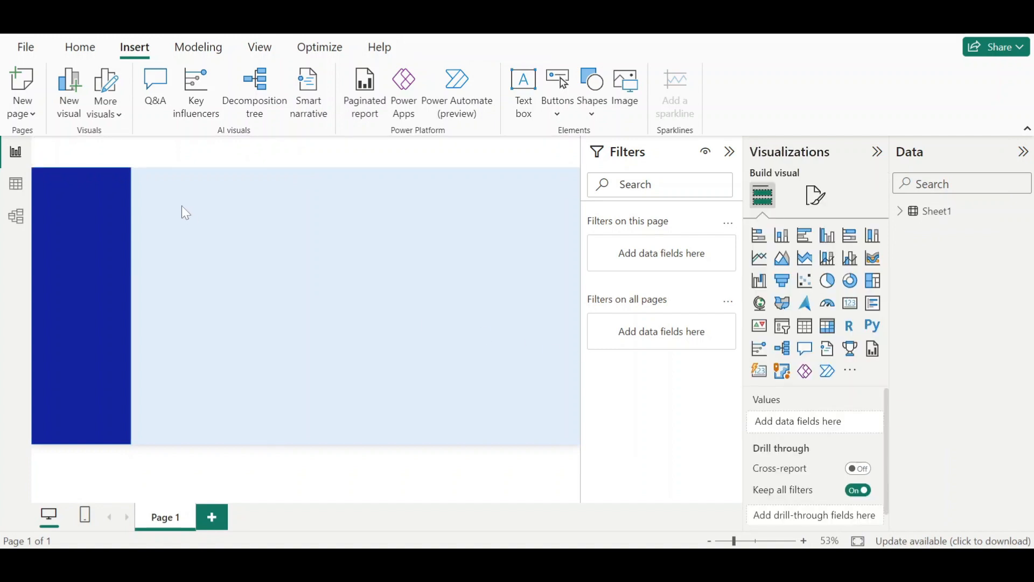
- Insert the dashboard (1) icon image, shrink it and place it at the header's left end
click(629, 89)
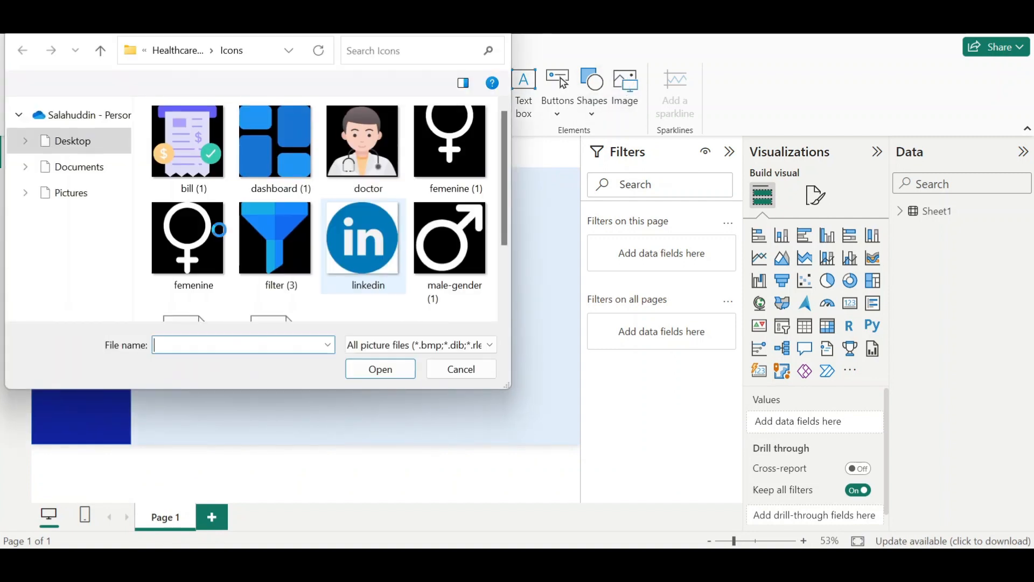
double_click(273, 150)
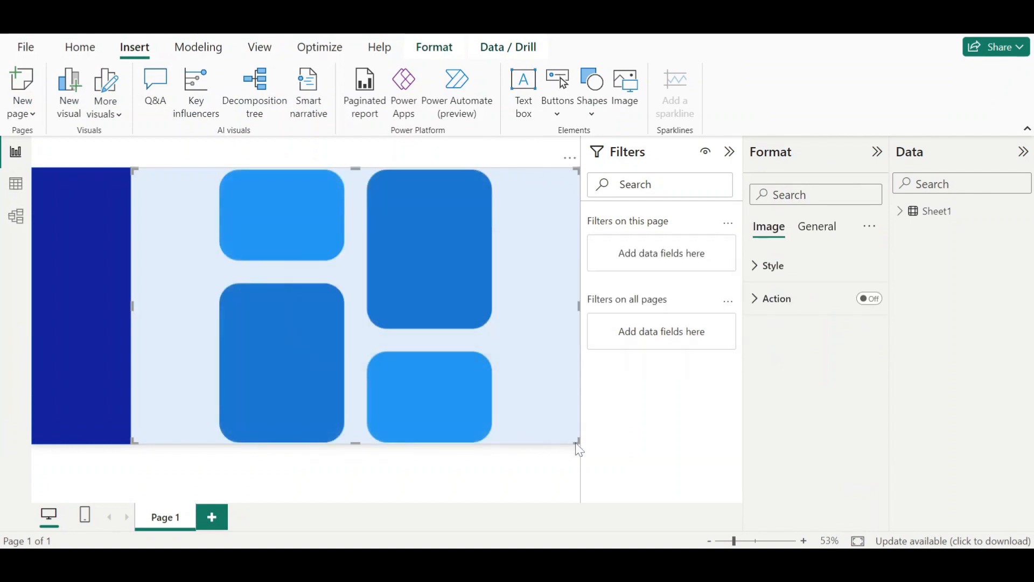
drag(565, 435, 181, 203)
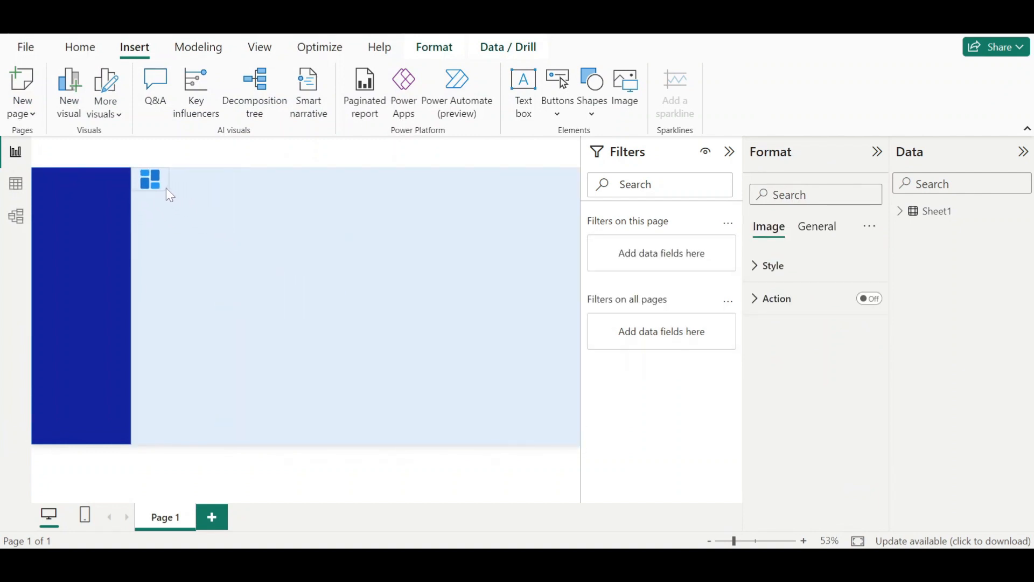
drag(159, 190, 62, 161)
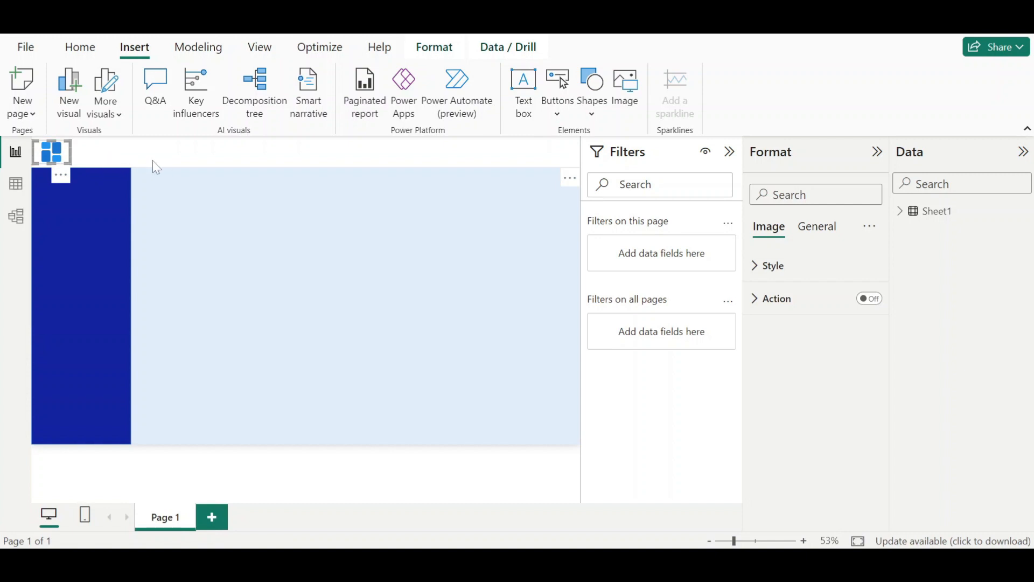
click(251, 234)
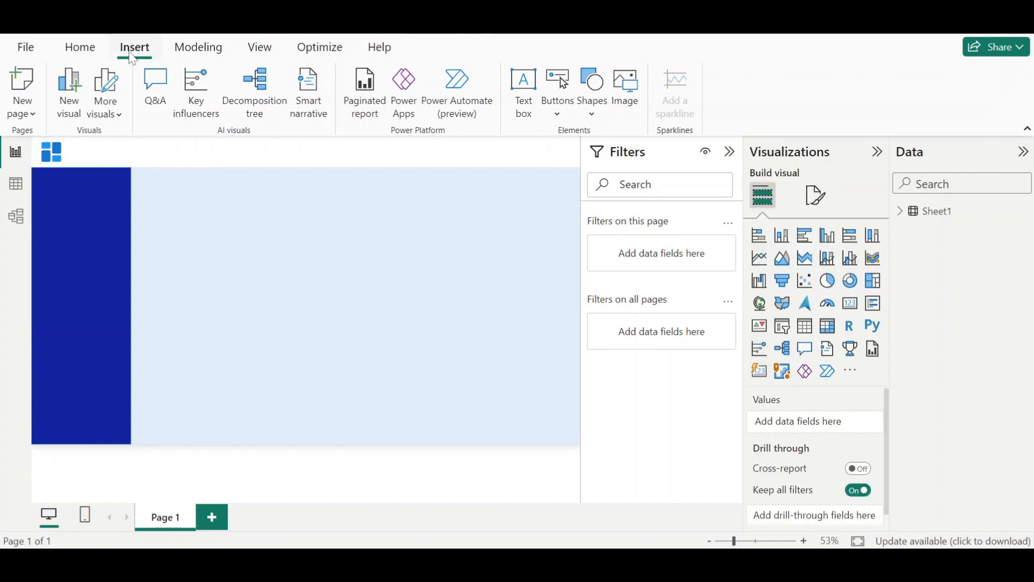
- Add a text box reading "Healthcare Analysis Dashboard" and set its font size to 28
click(529, 99)
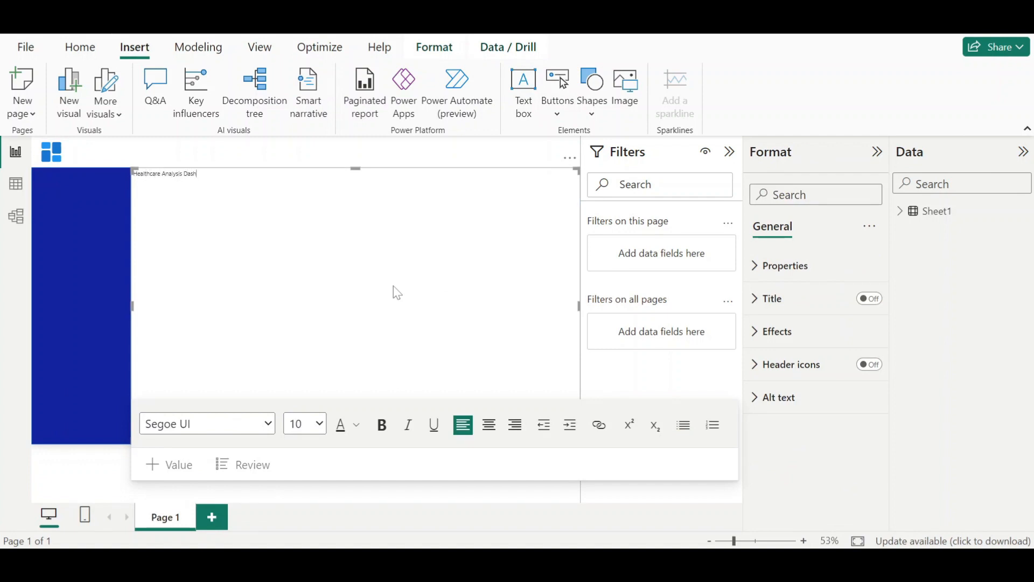
key(ctrl+a)
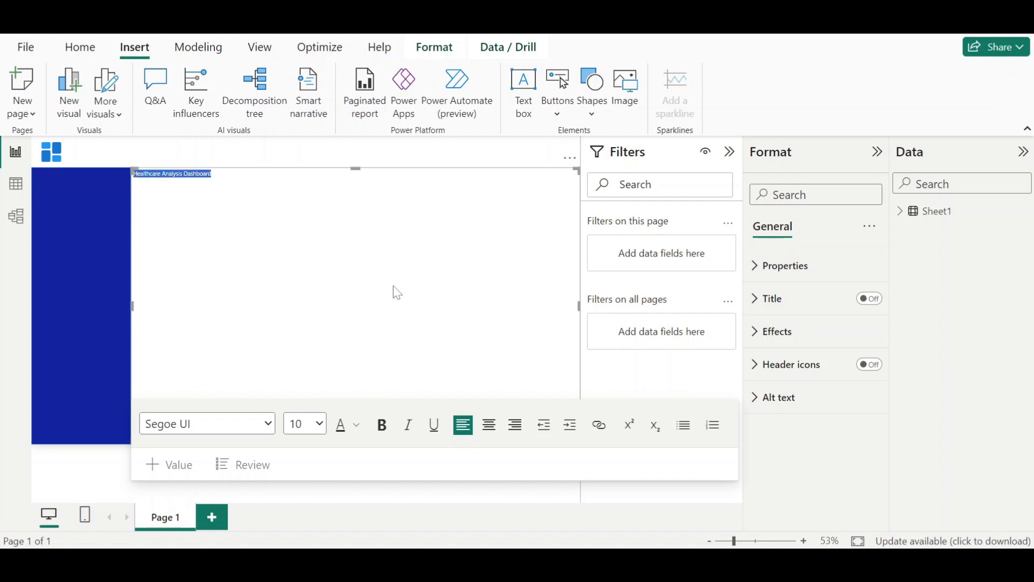
click(314, 424)
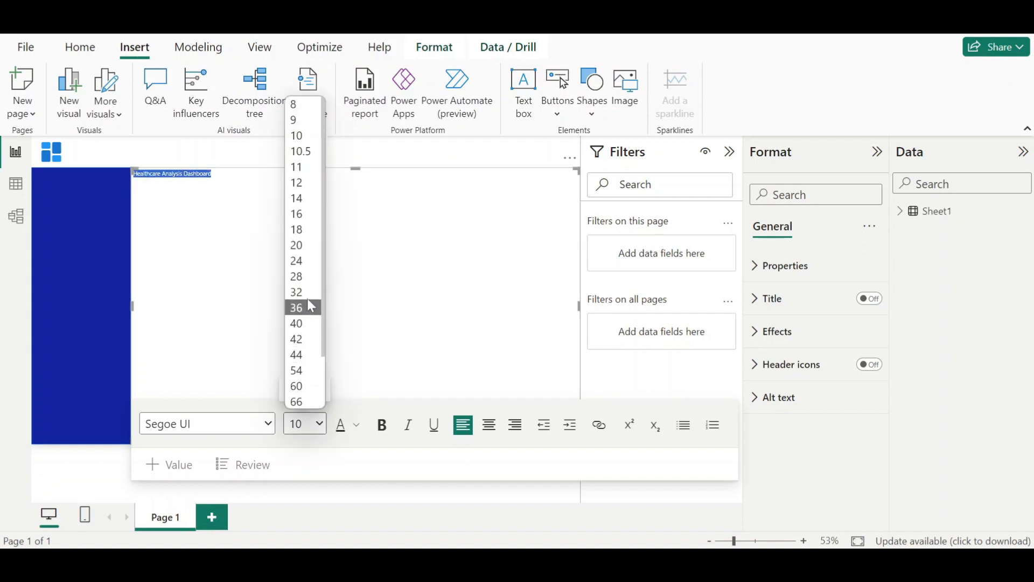
click(311, 276)
click(394, 296)
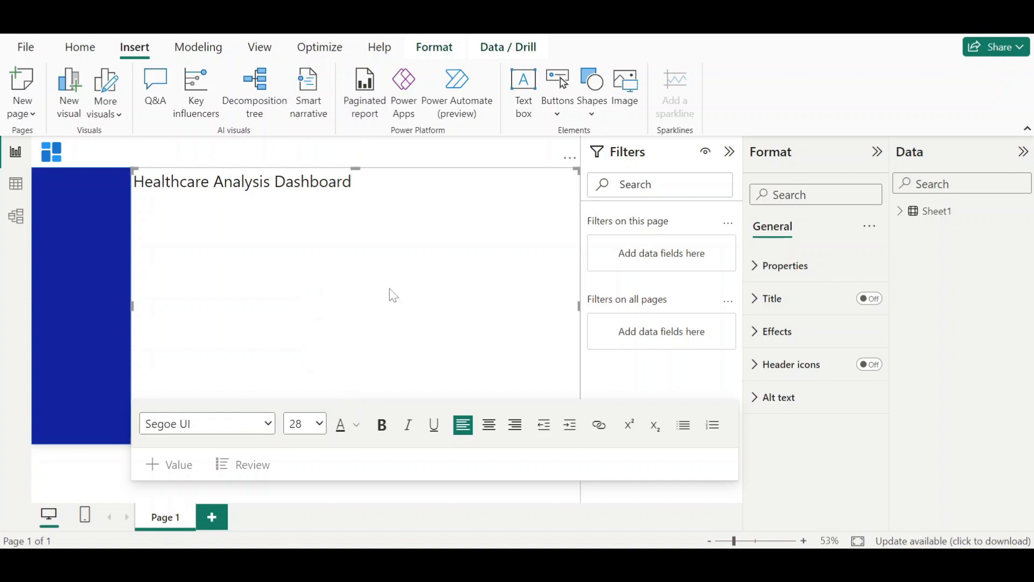
- Turn off the text box background, shrink the box and move it into the header beside the icon
click(800, 337)
click(865, 372)
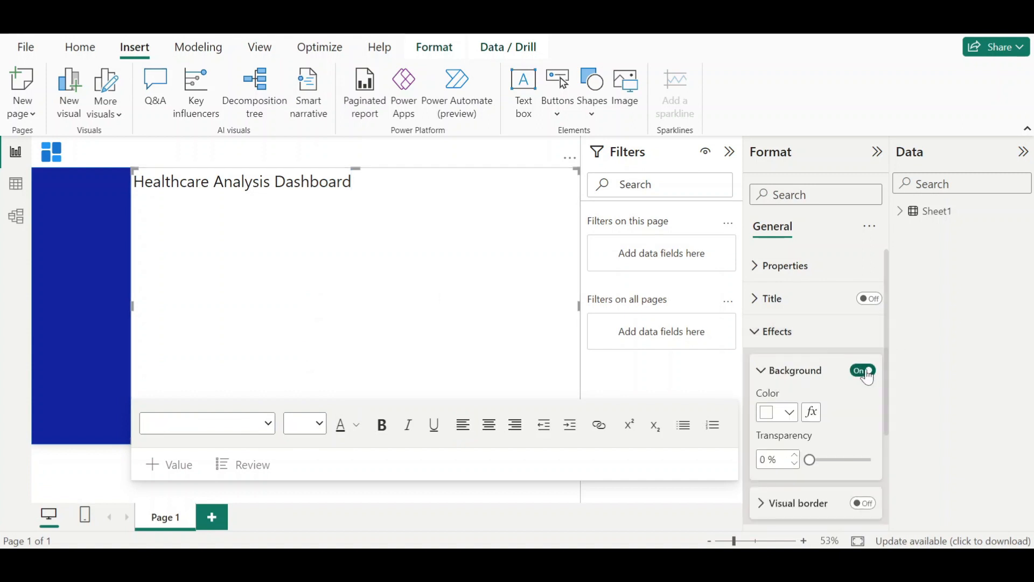
click(774, 332)
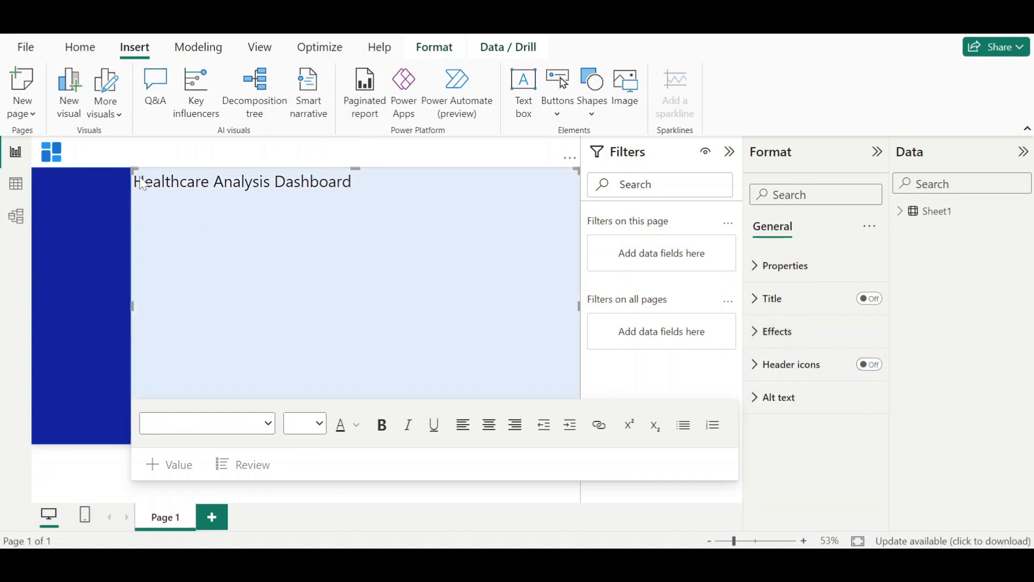
mouse_move(143, 184)
mouse_down()
mouse_move(409, 405)
mouse_move(363, 422)
mouse_move(336, 410)
mouse_move(319, 425)
mouse_up()
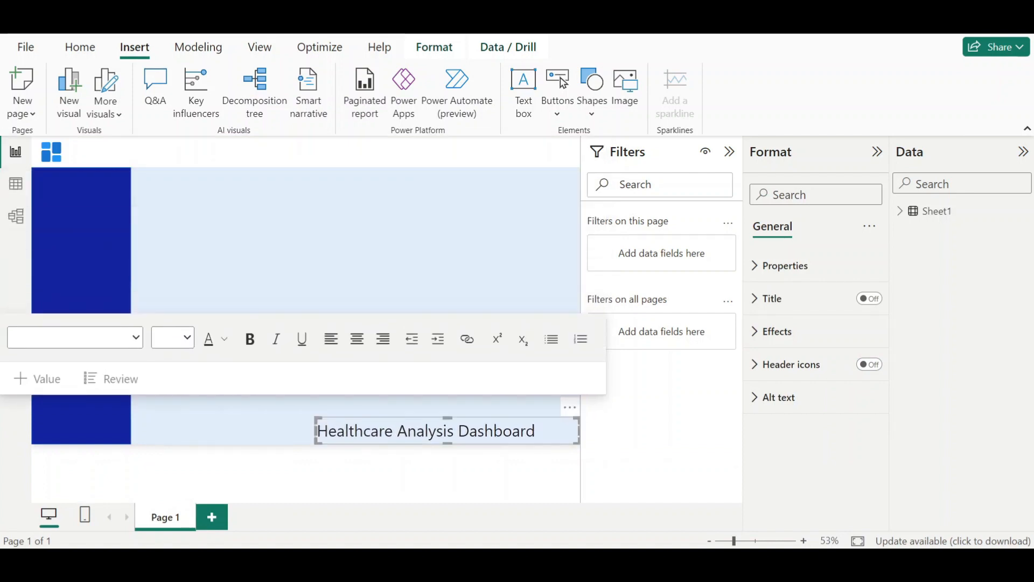
mouse_move(412, 423)
mouse_down()
mouse_move(178, 142)
mouse_move(164, 152)
mouse_up()
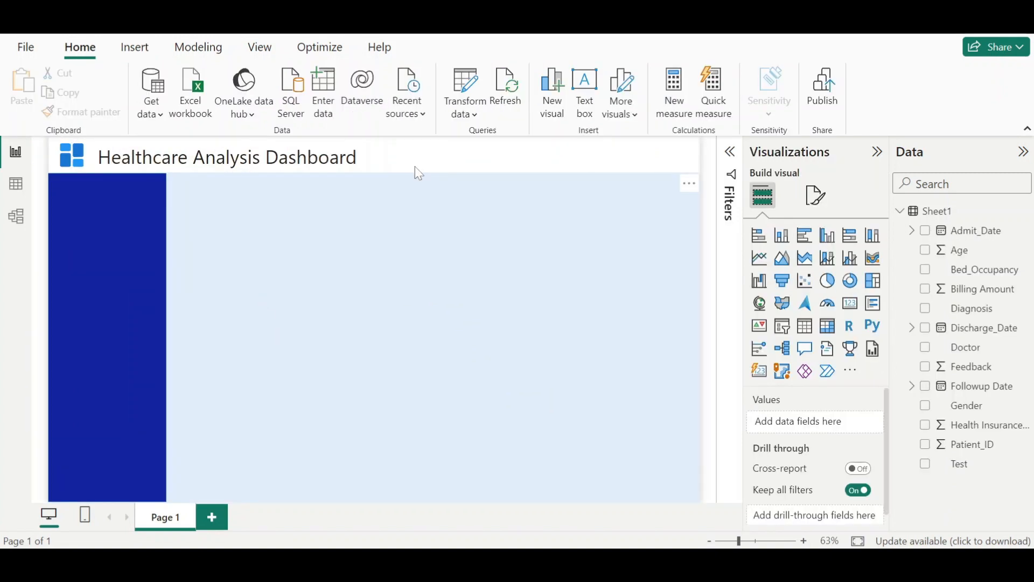
- Create a new measure in Sheet1 named Time_Now with the formula NOW()
click(640, 492)
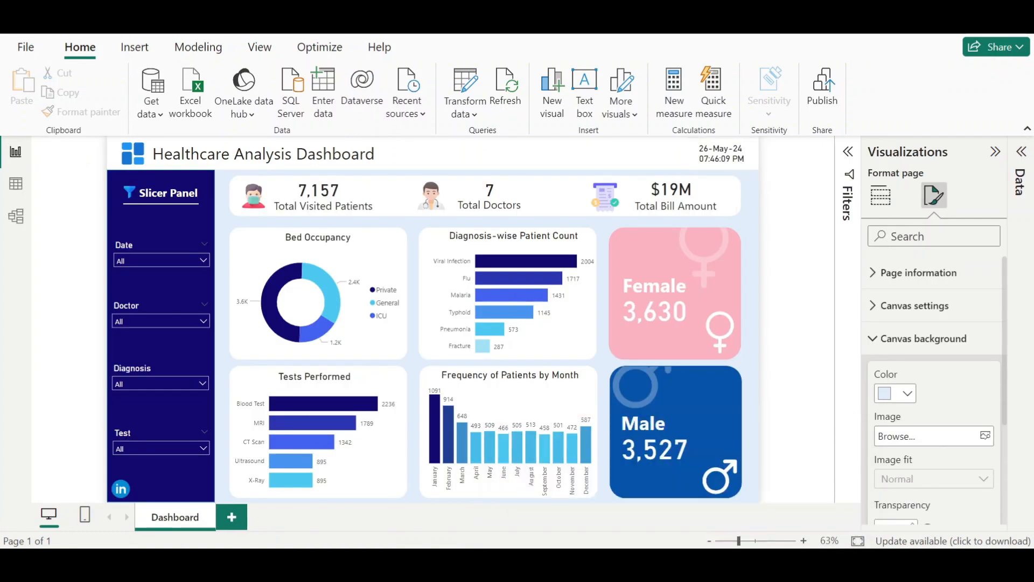
click(771, 490)
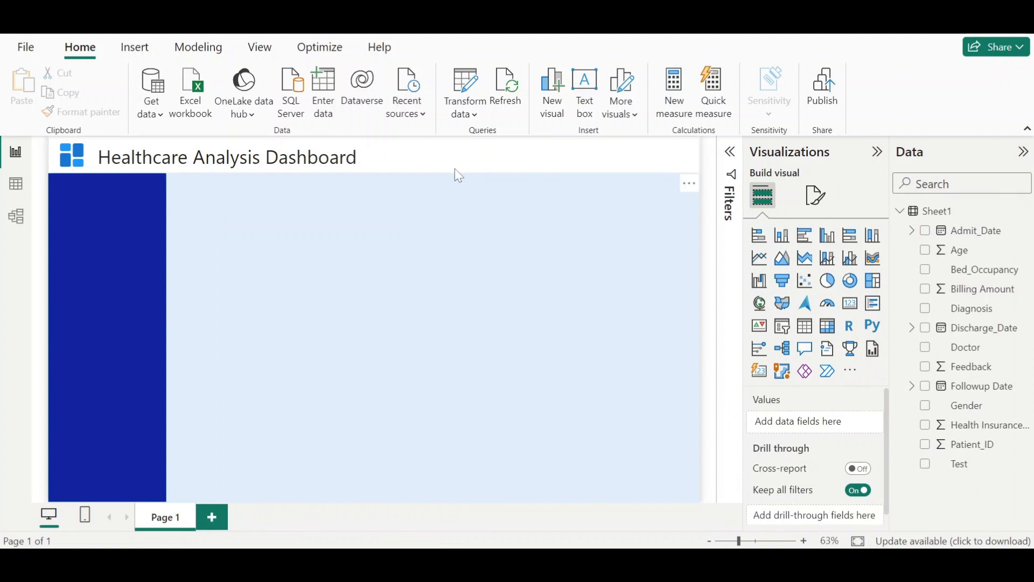
click(939, 216)
right_click(940, 219)
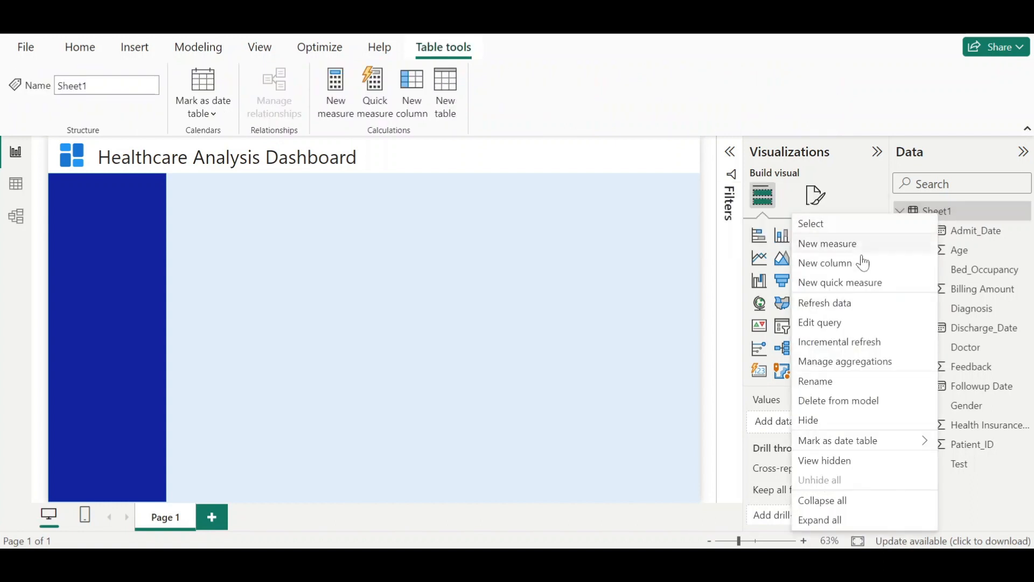
click(866, 251)
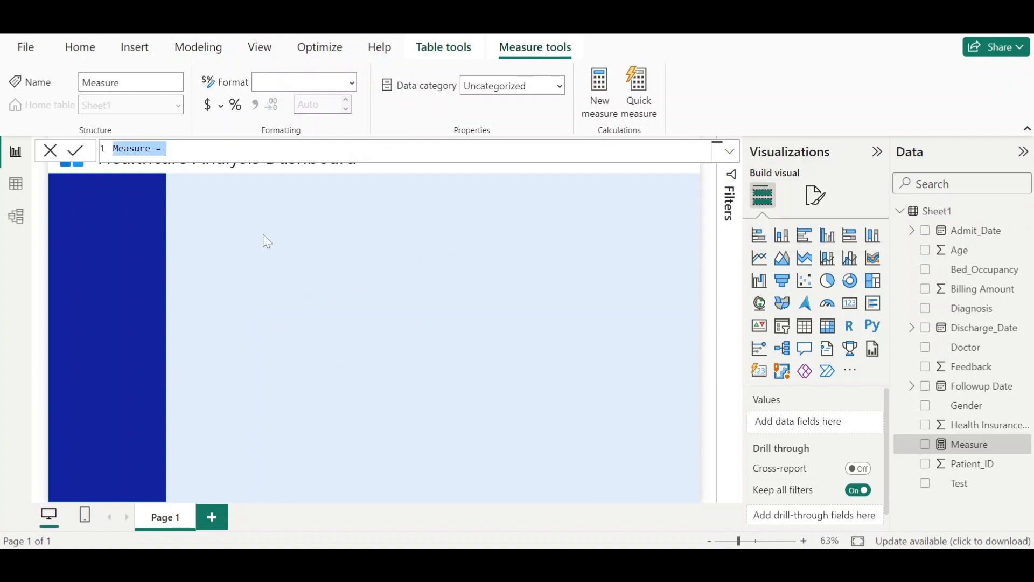
click(151, 149)
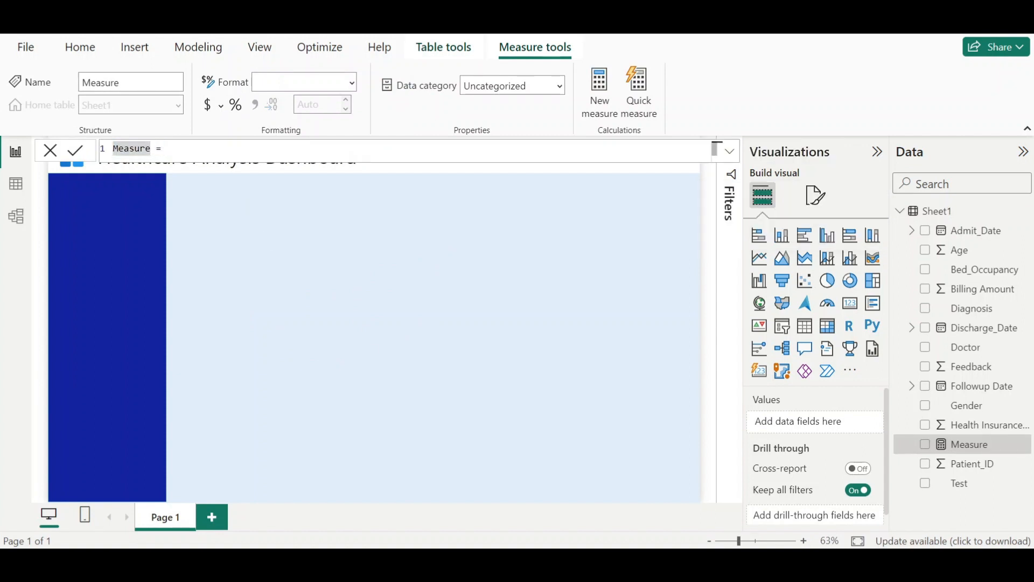
key(shift+Home)
text(Time_)
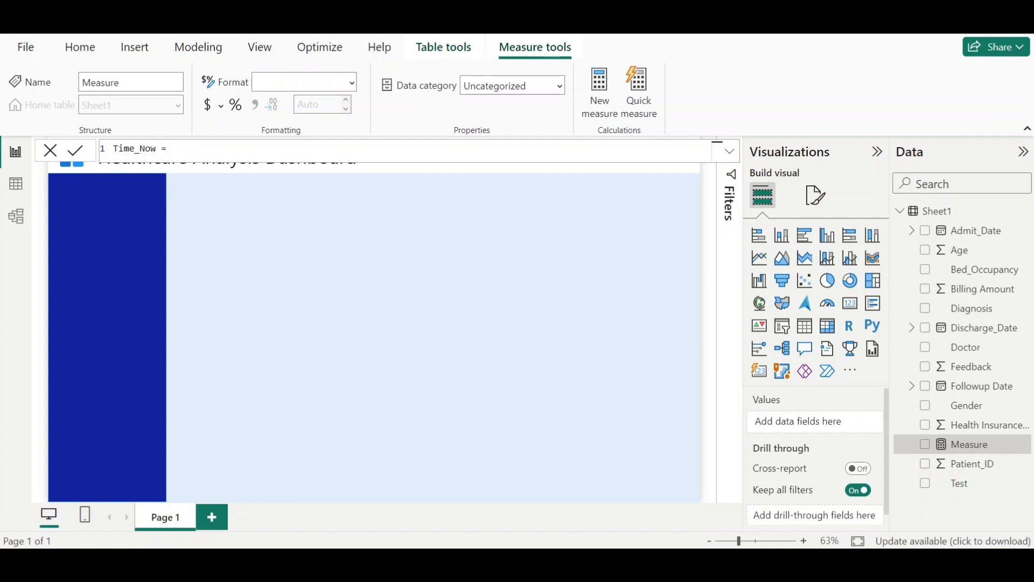
text(Now = NOW())
key(Return)
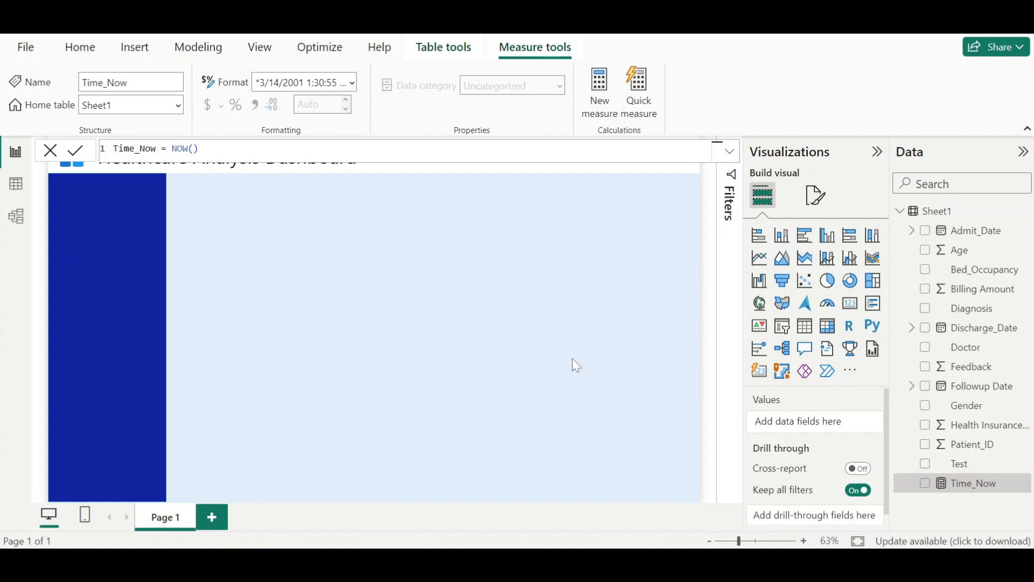
- Add a card visual showing the Time_Now measure and enlarge it on the canvas
click(851, 311)
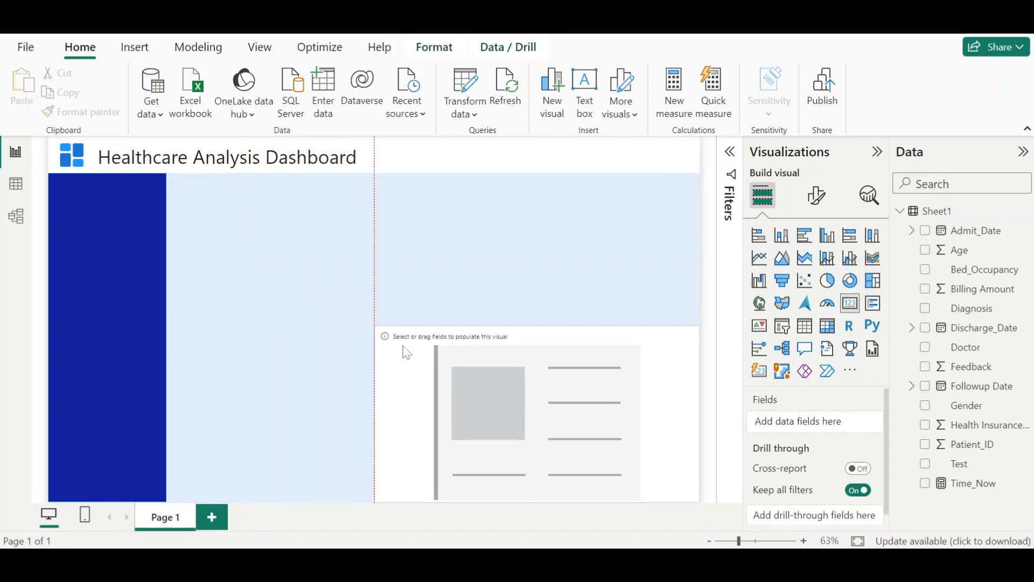
drag(582, 463, 401, 296)
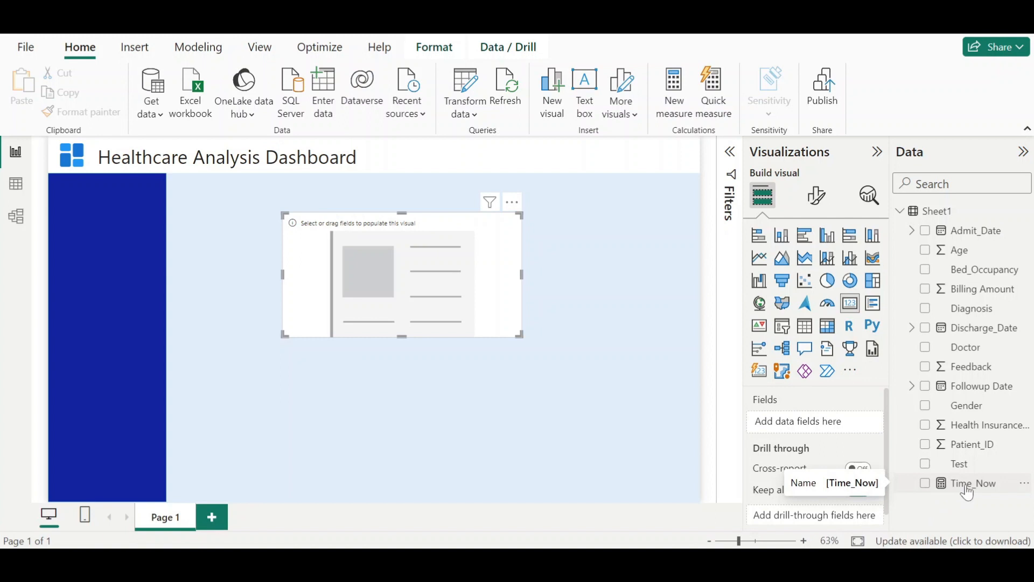
drag(967, 488, 824, 425)
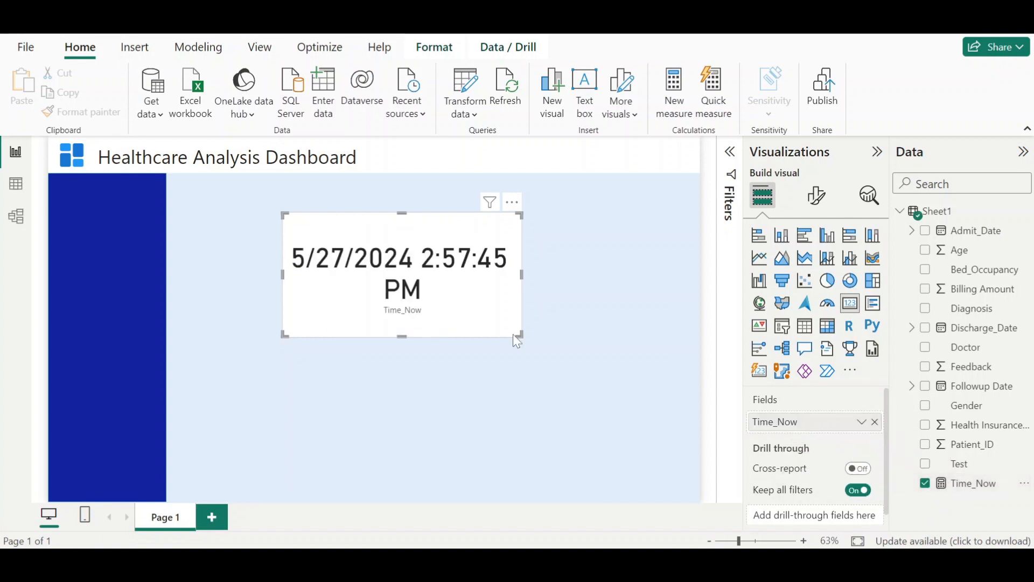
drag(520, 334, 619, 356)
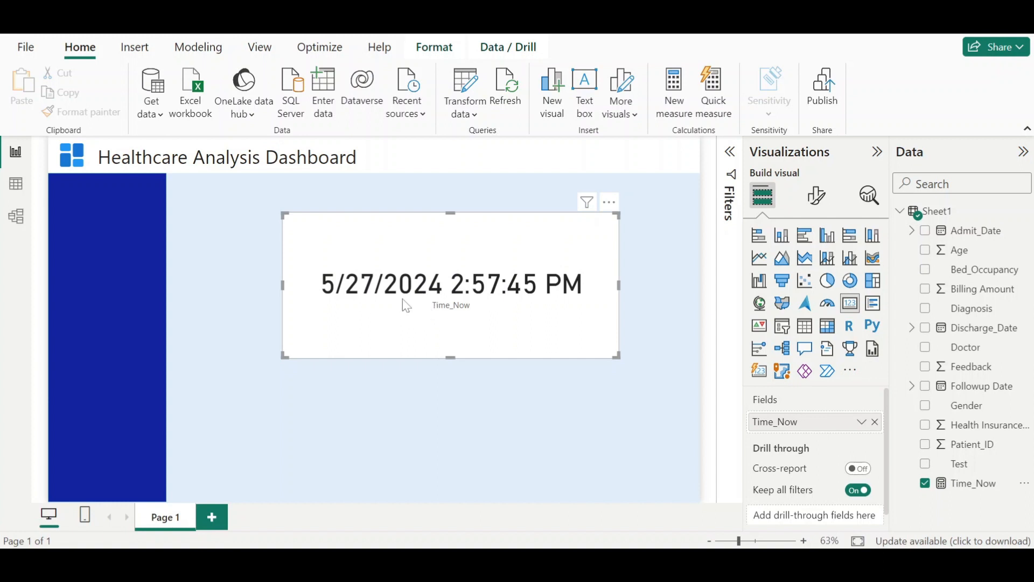
- Set the Time_Now measure's format to dd-mmm-yy h:nn:ss AM/PM in table view
click(973, 484)
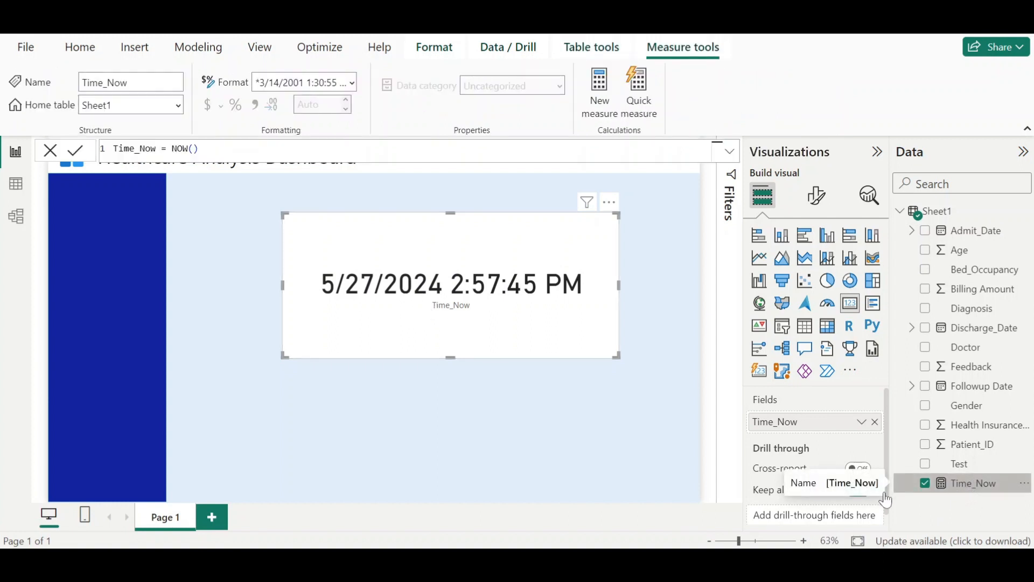
click(19, 190)
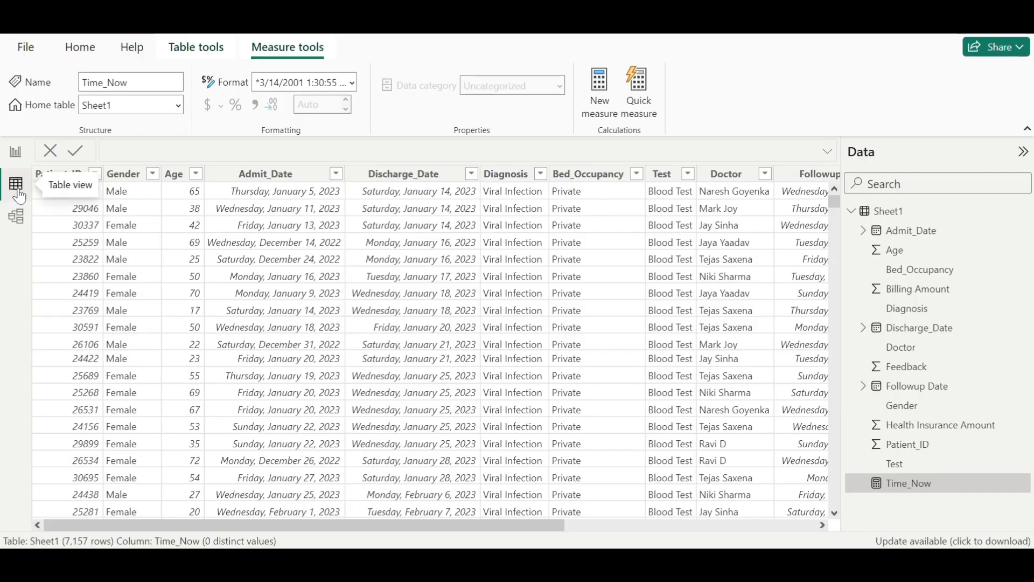
click(353, 82)
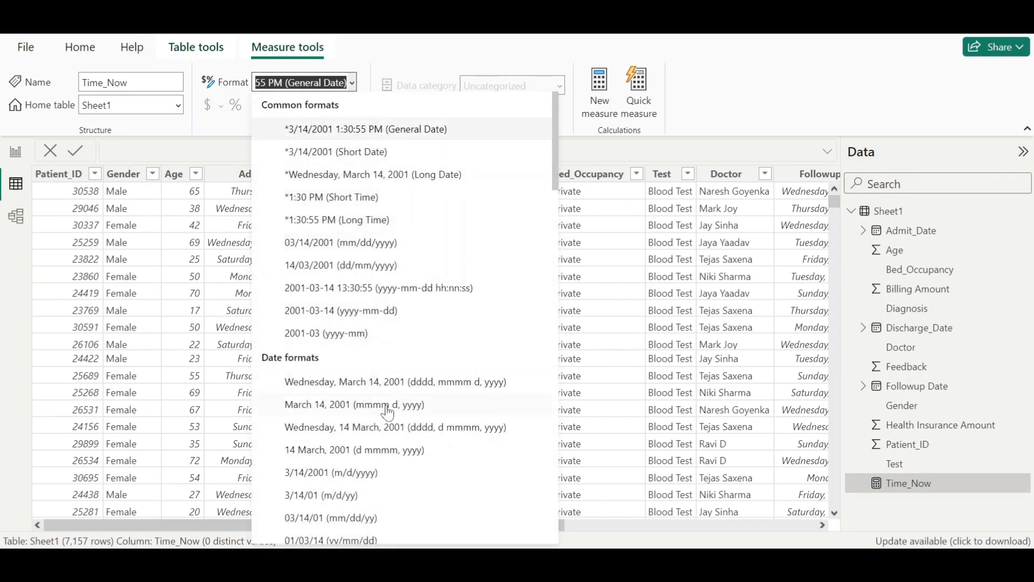
scroll(389, 431, down, 10)
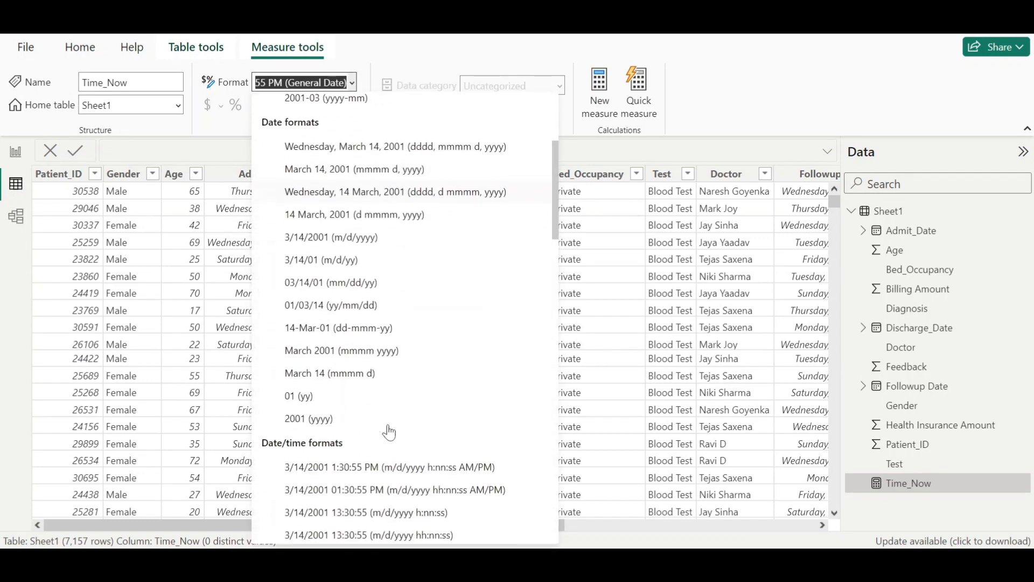
scroll(389, 431, down, 5)
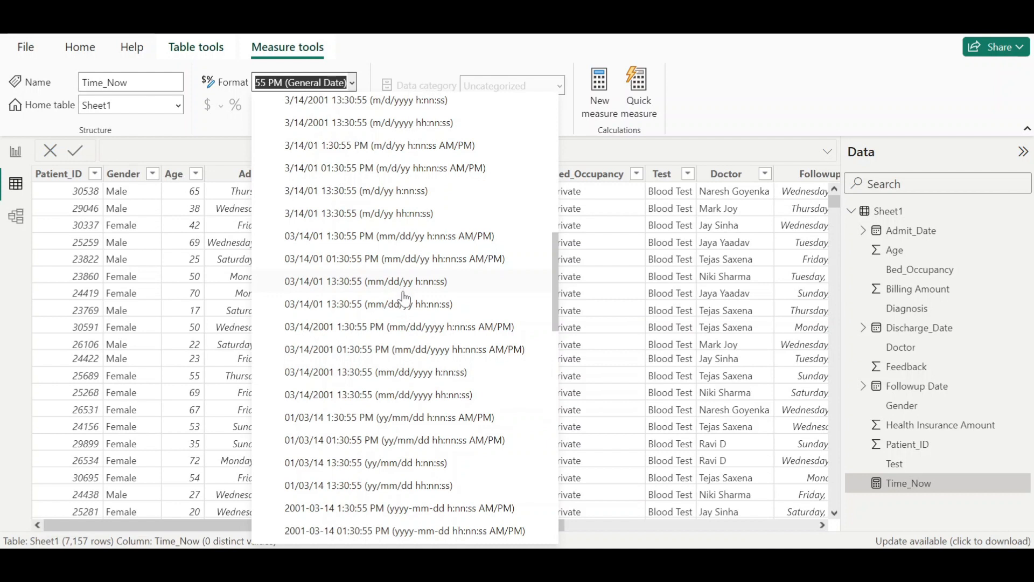
scroll(401, 409, down, 4)
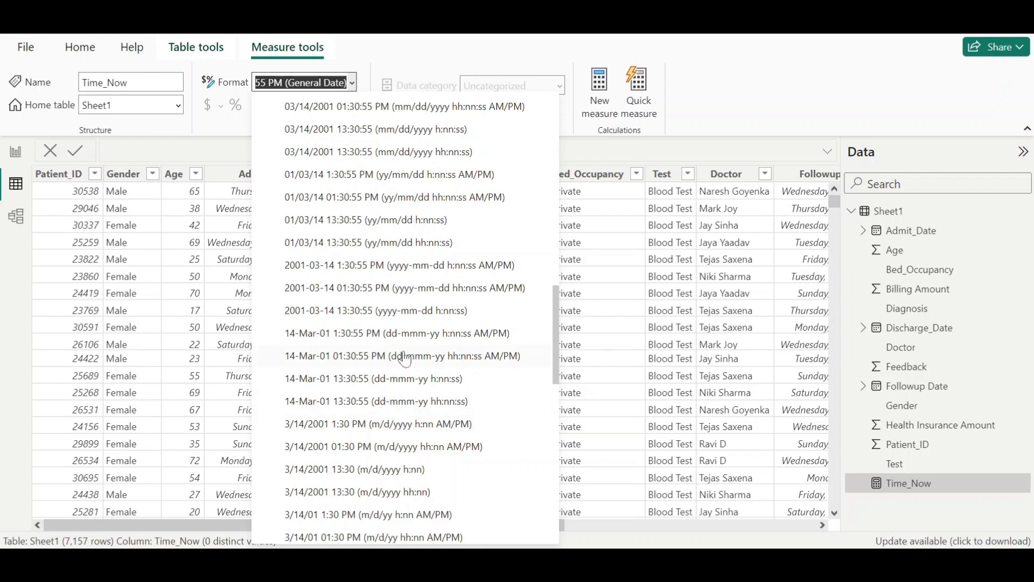
click(412, 334)
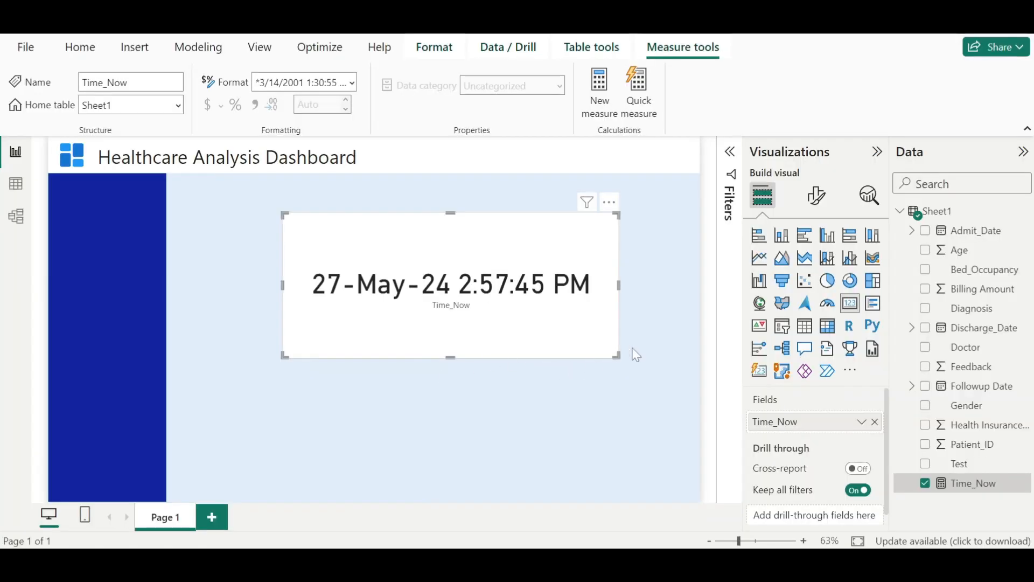
click(636, 354)
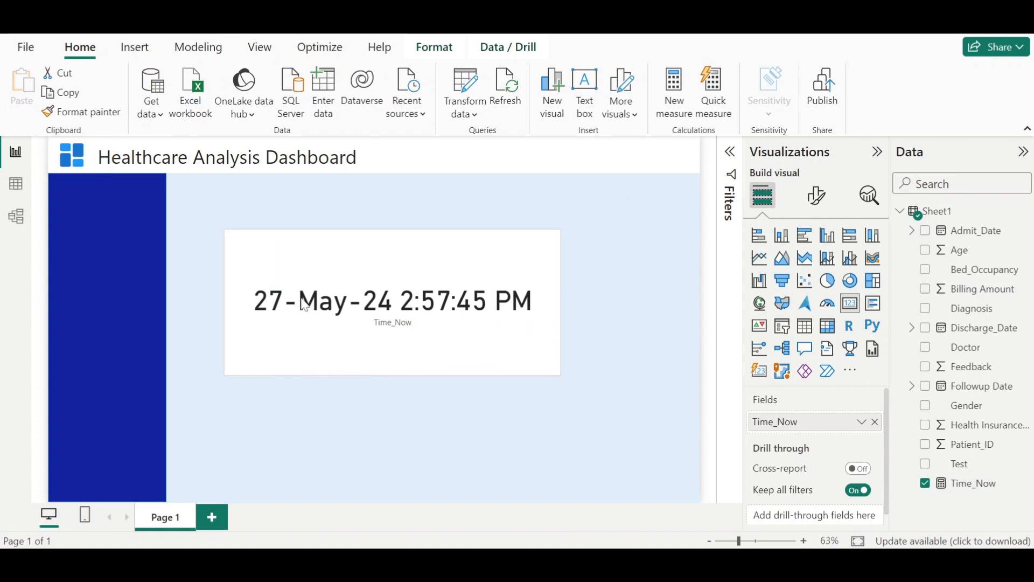
- Turn off the card's category label and its background
click(342, 305)
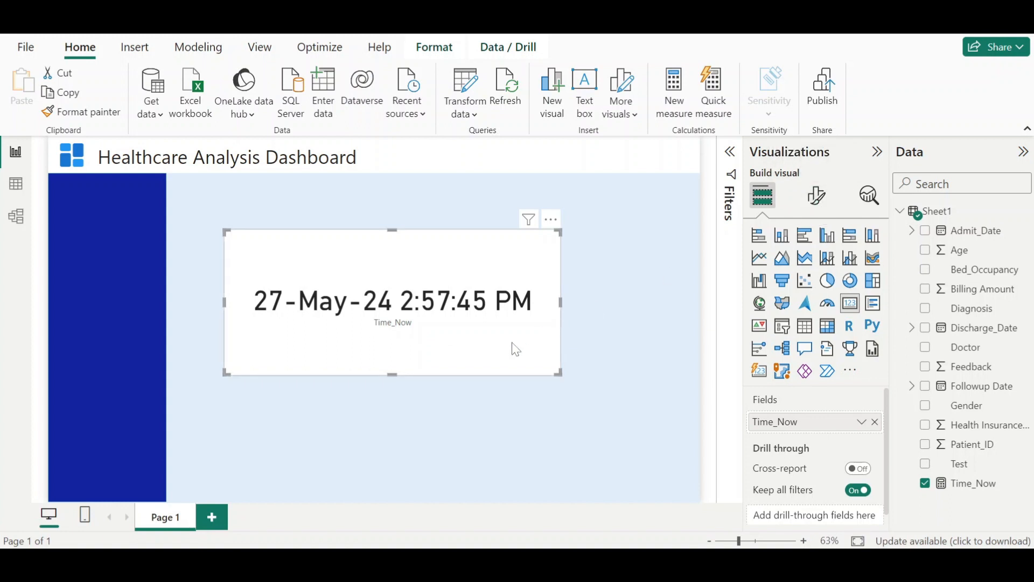
drag(430, 358, 459, 357)
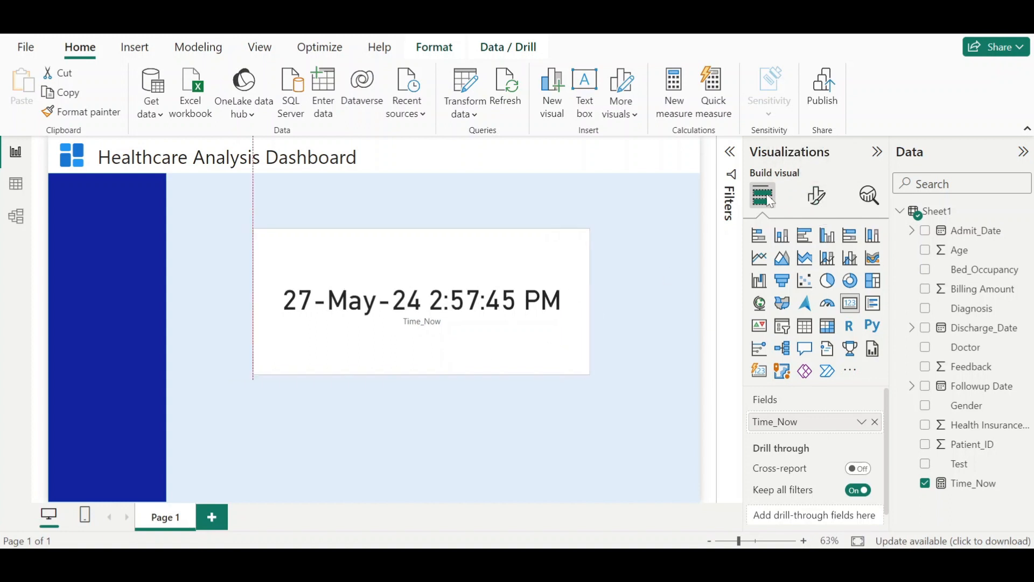
click(825, 202)
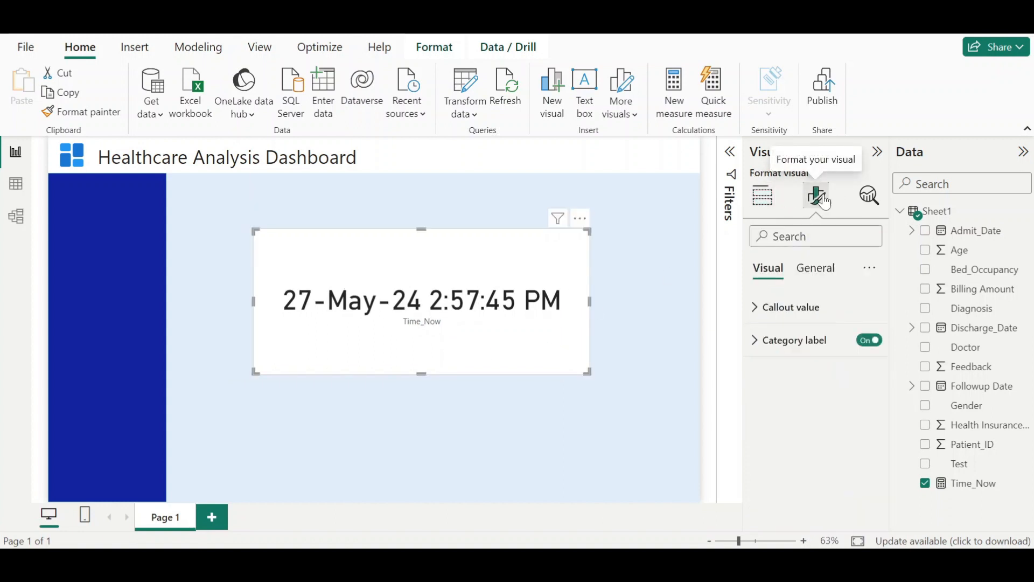
click(870, 340)
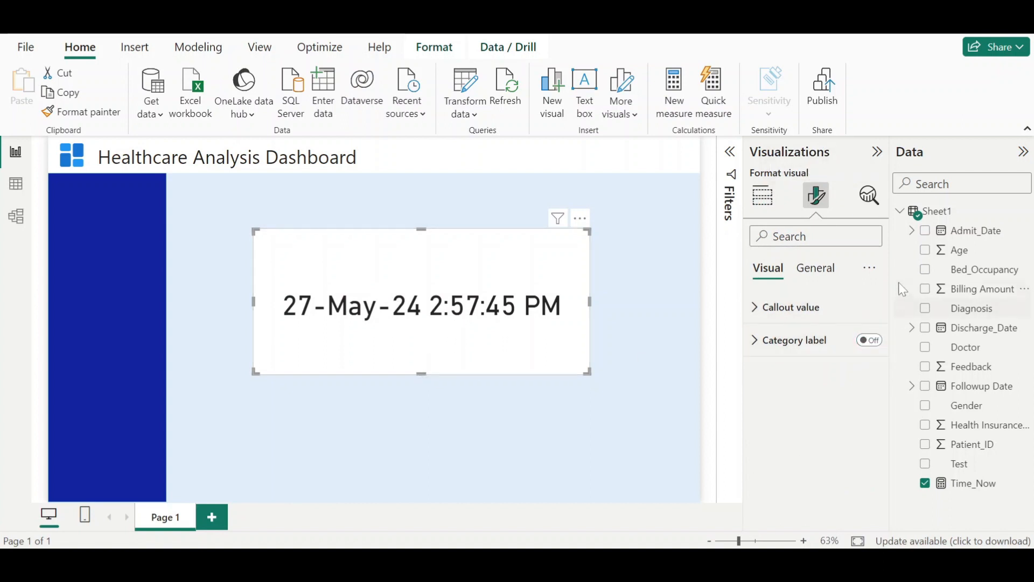
click(815, 276)
click(782, 377)
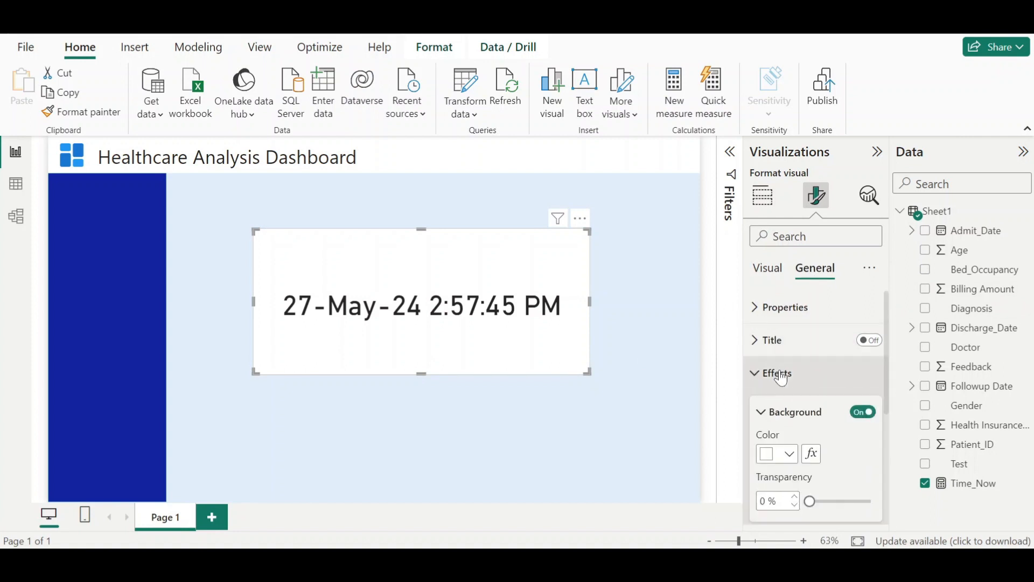
click(865, 412)
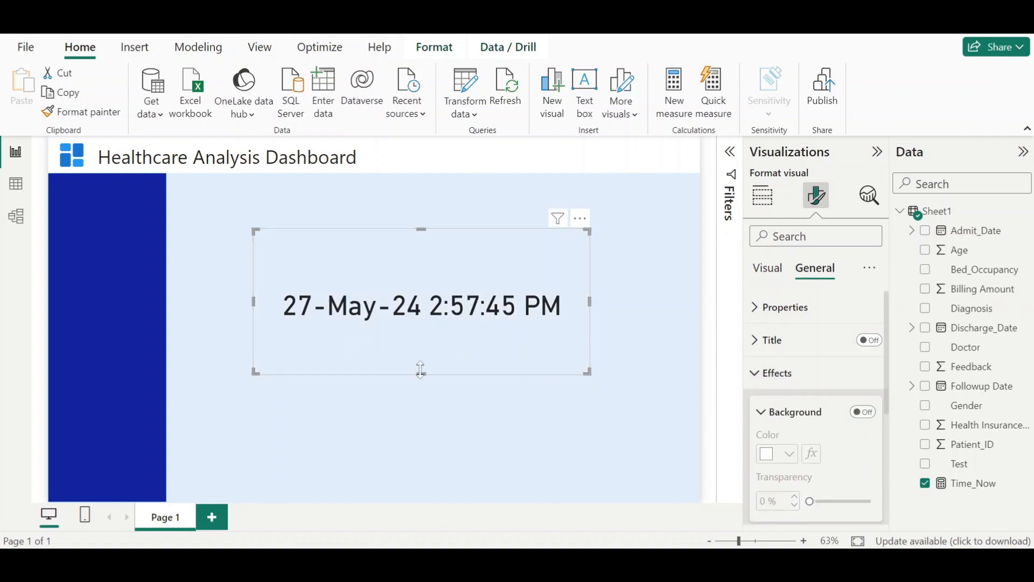
- Shrink the card and move it to the upper right of the canvas near the header
drag(421, 373, 420, 295)
drag(590, 267, 395, 272)
drag(321, 296, 321, 358)
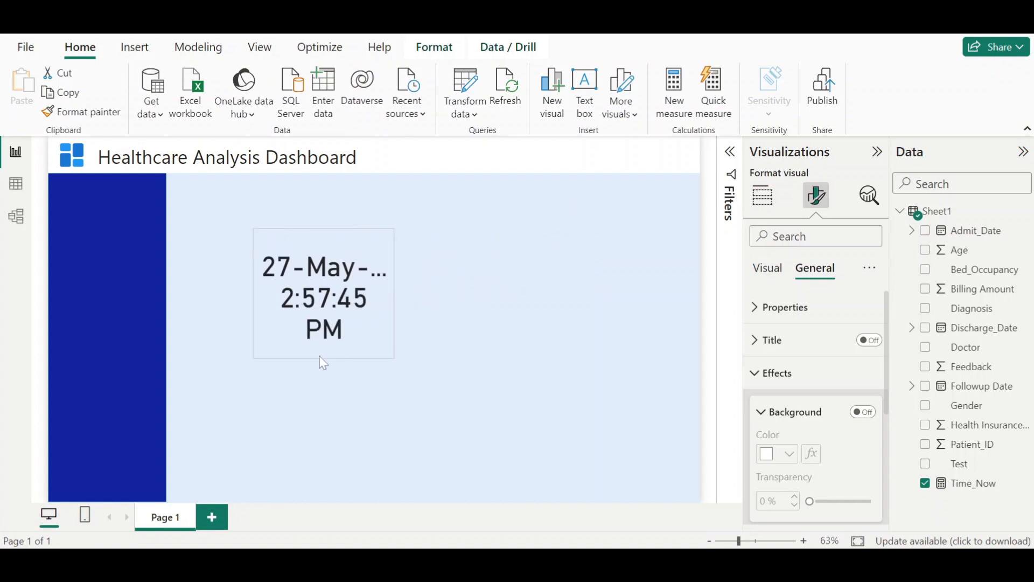
drag(392, 293, 707, 239)
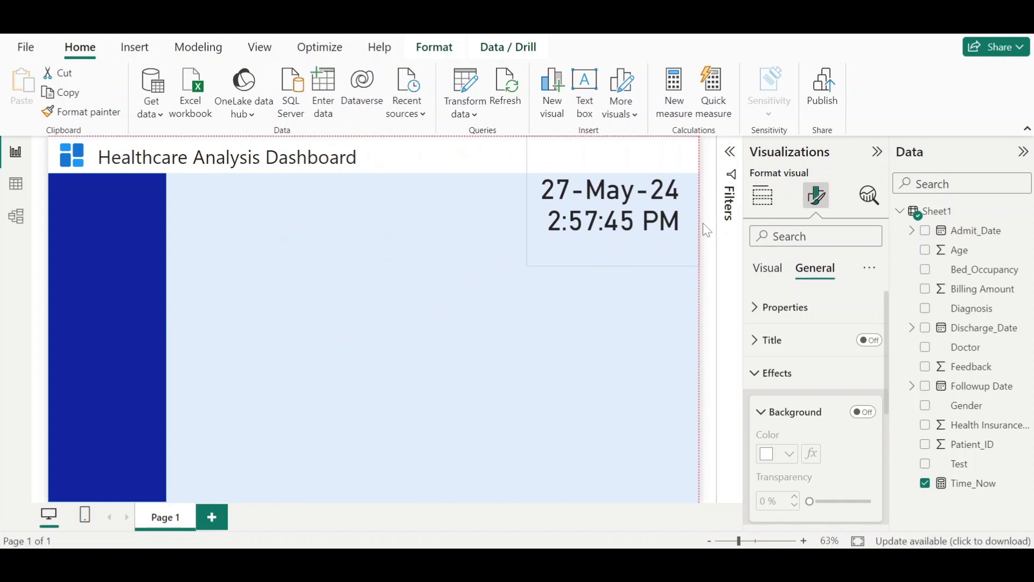
- Set the card's callout value font size to 16 and fit the card into the header's right end
click(765, 269)
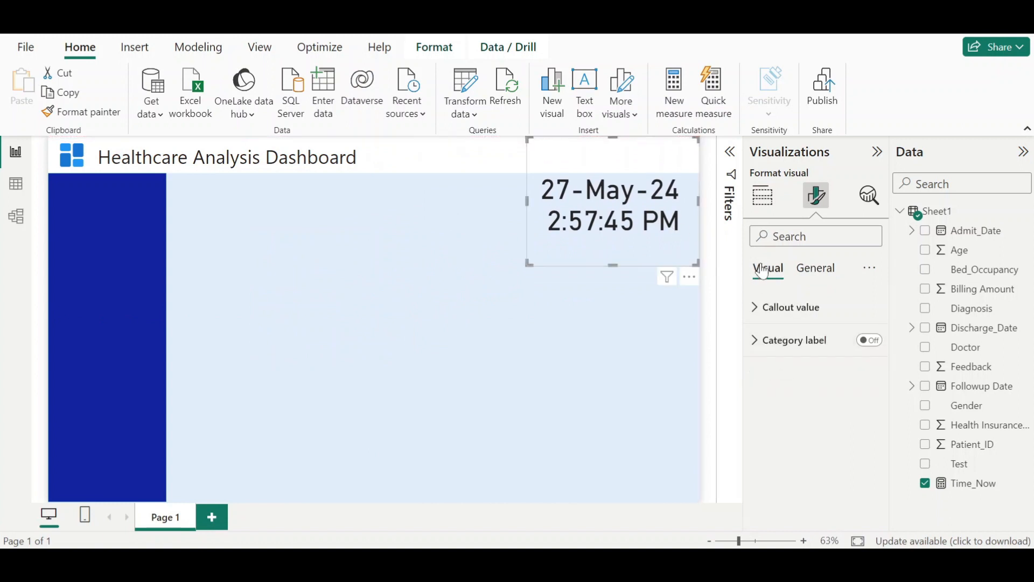
click(771, 308)
click(871, 369)
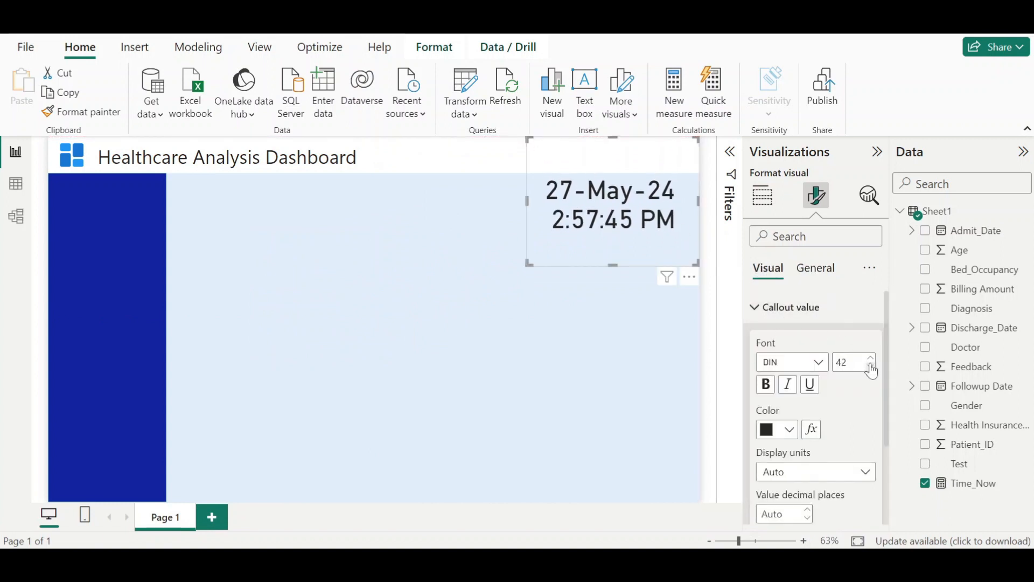
click(872, 368)
click(871, 369)
click(871, 369)
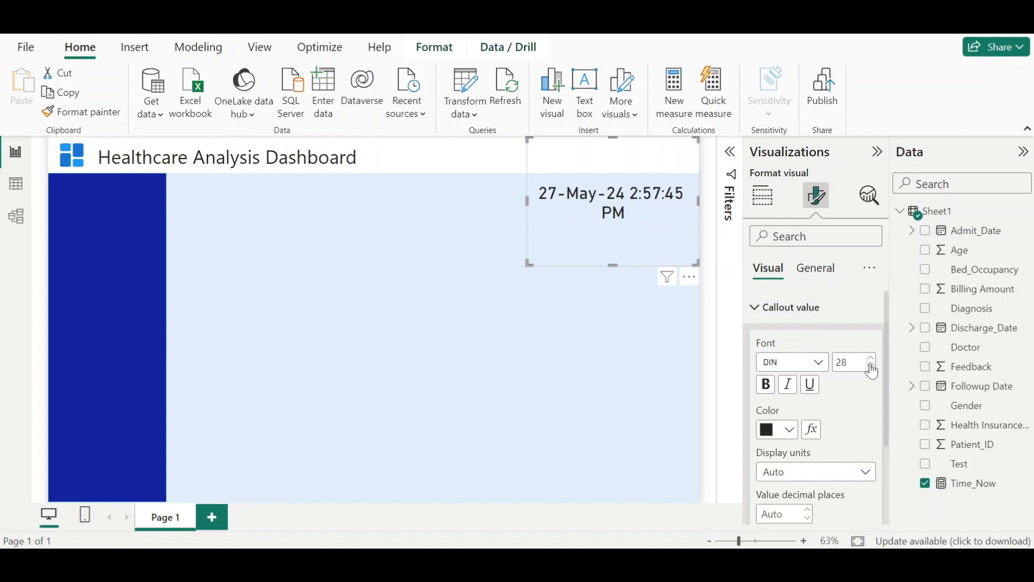
click(871, 369)
click(871, 368)
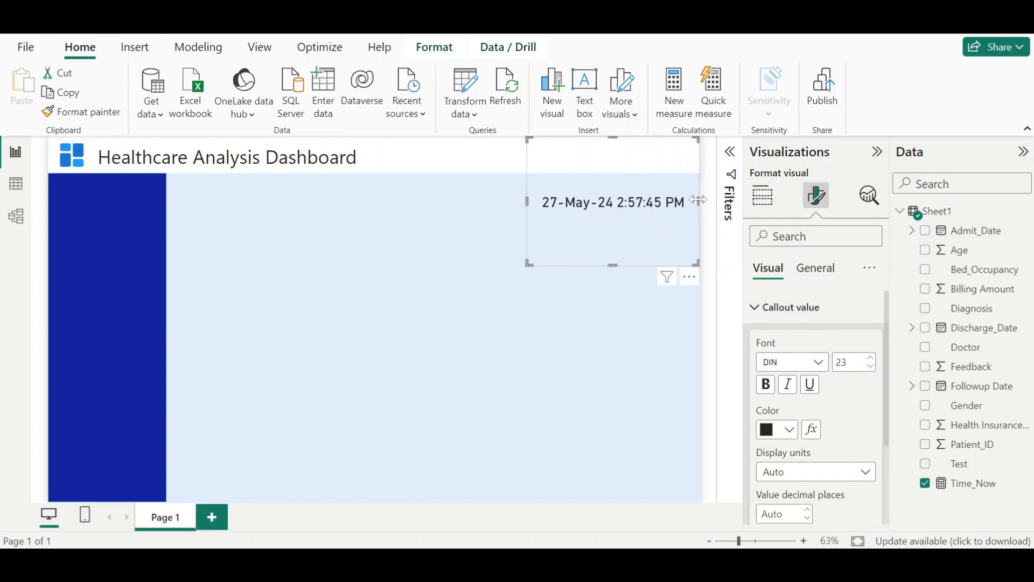
drag(697, 205, 629, 210)
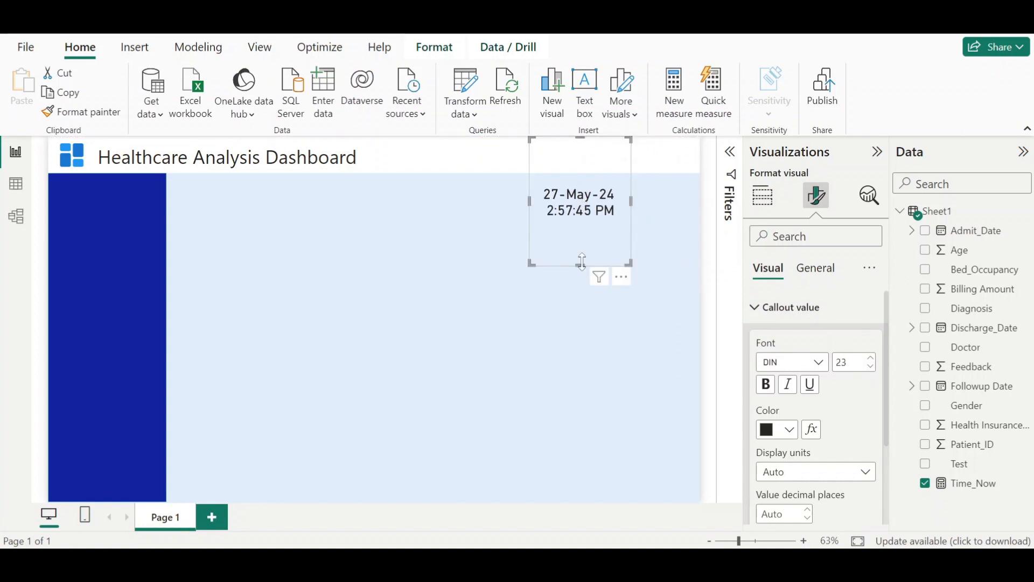
drag(578, 264, 581, 180)
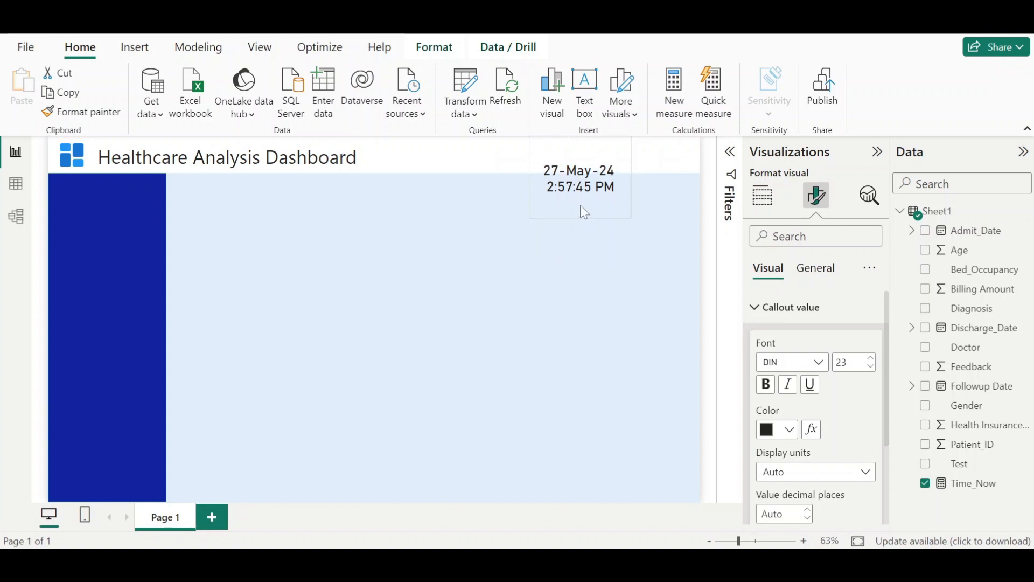
click(872, 367)
click(871, 367)
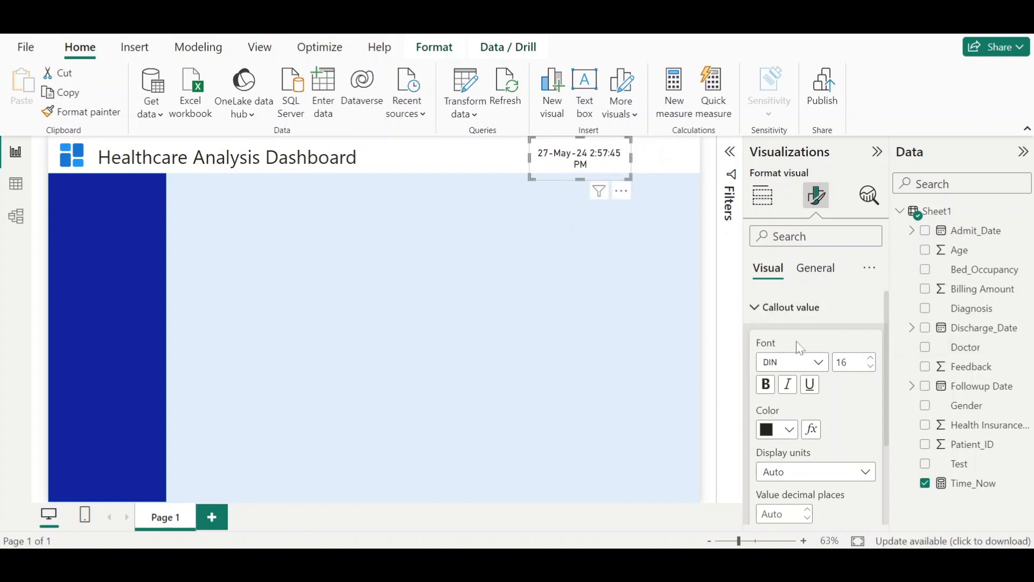
drag(631, 164, 684, 159)
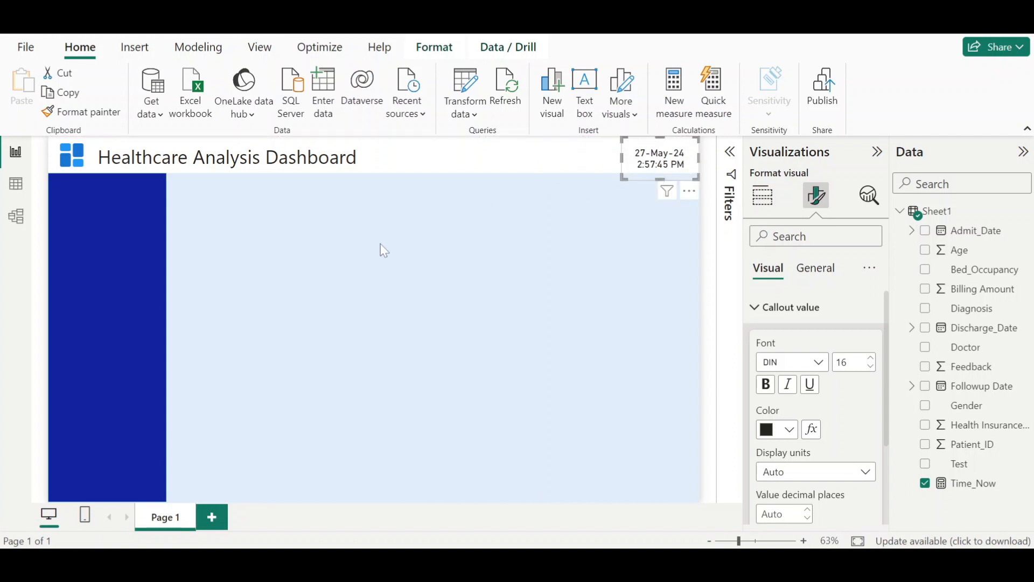
click(613, 170)
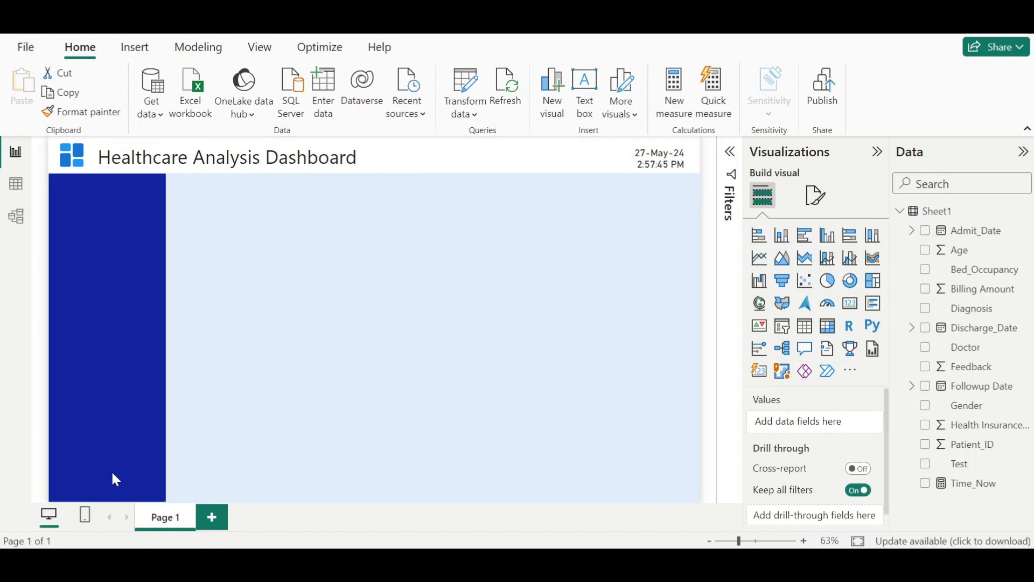
- Compare the working report with the finished reference Healthcare Analysis Dashboard
mouse_move(678, 559)
click(659, 500)
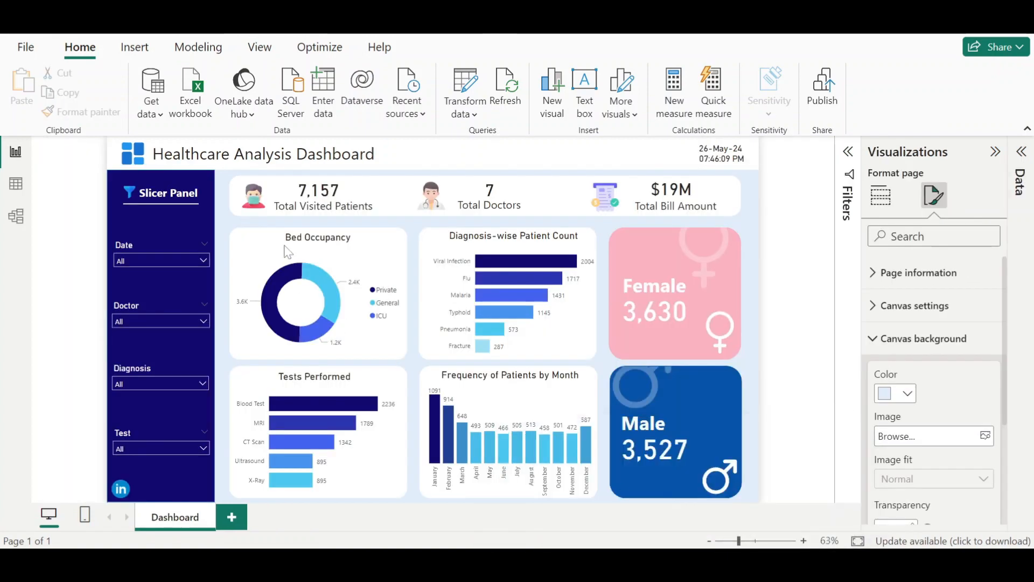
mouse_move(715, 561)
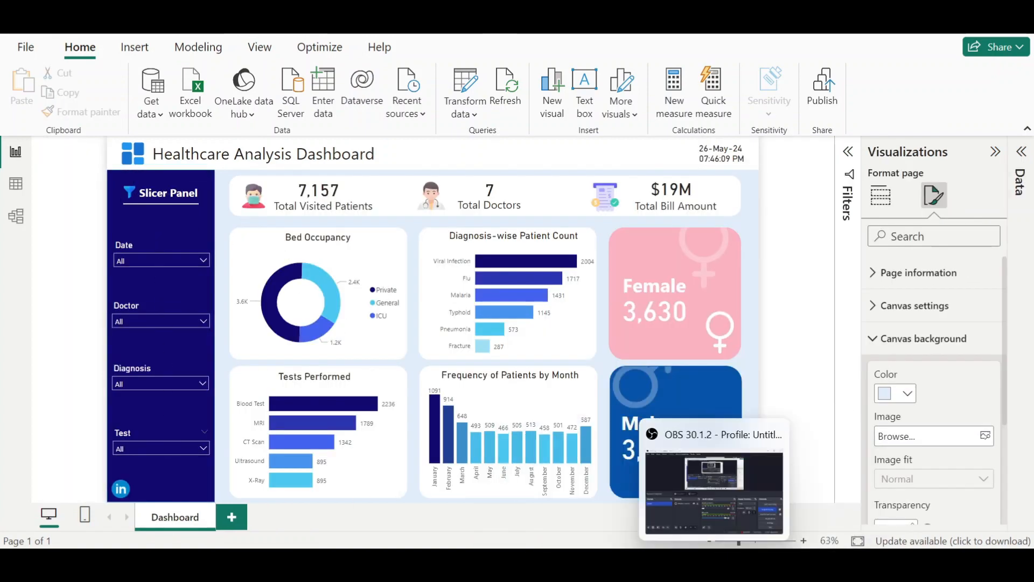
mouse_move(678, 559)
click(714, 482)
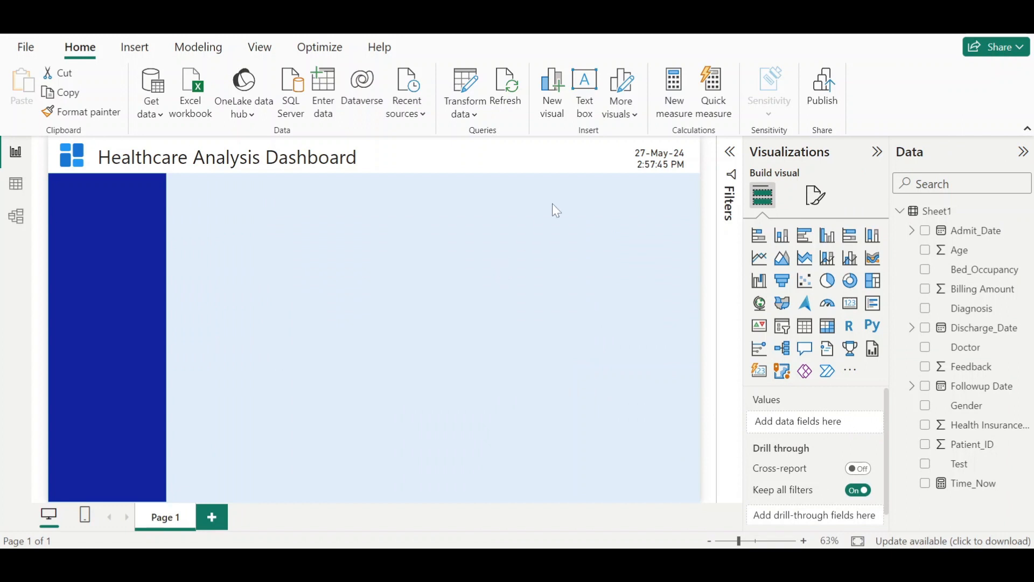
- Insert the filter image and shrink it into a small icon at the top of the slicer panel
click(134, 47)
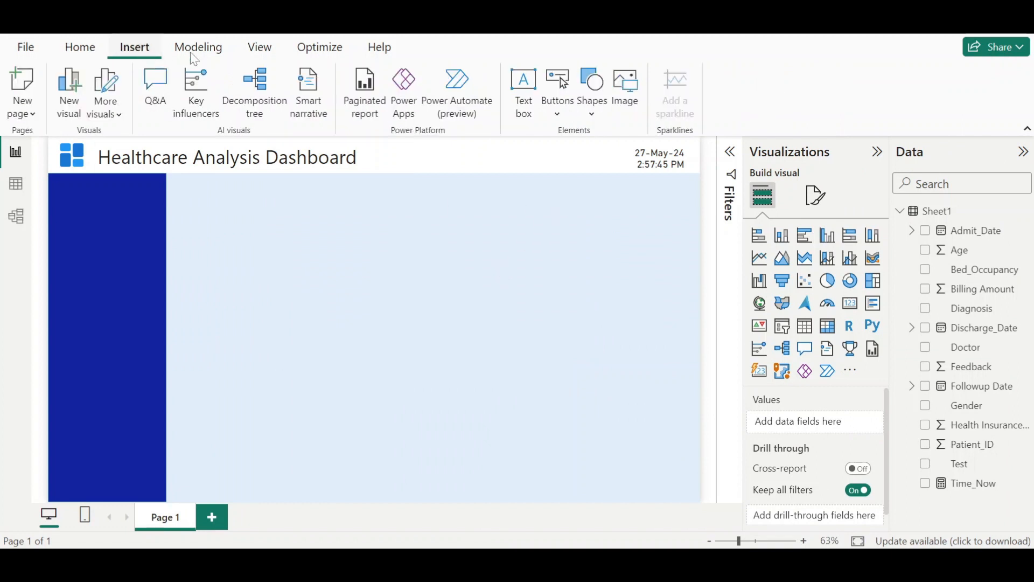
click(639, 93)
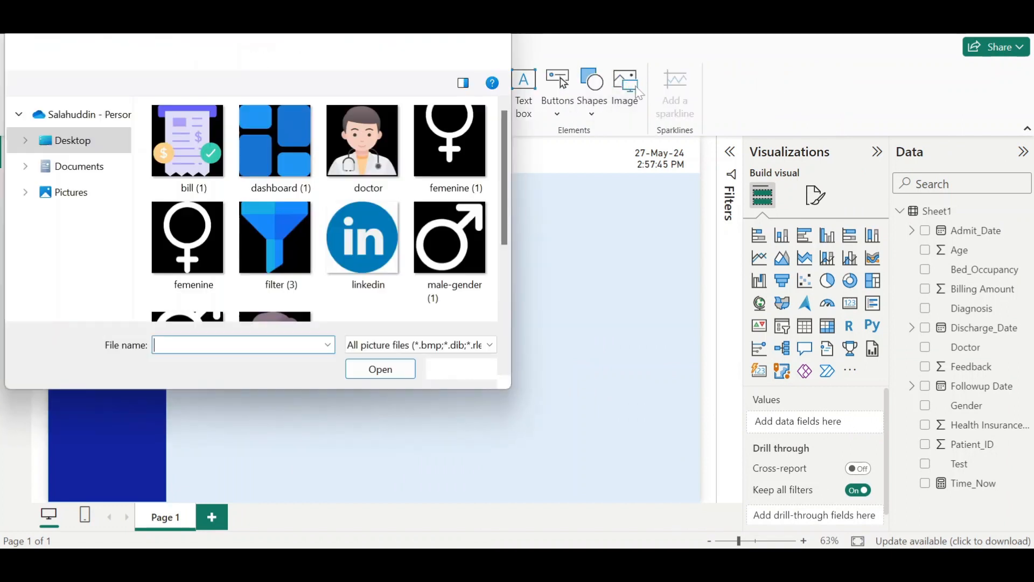
scroll(263, 241, down, 2)
double_click(269, 160)
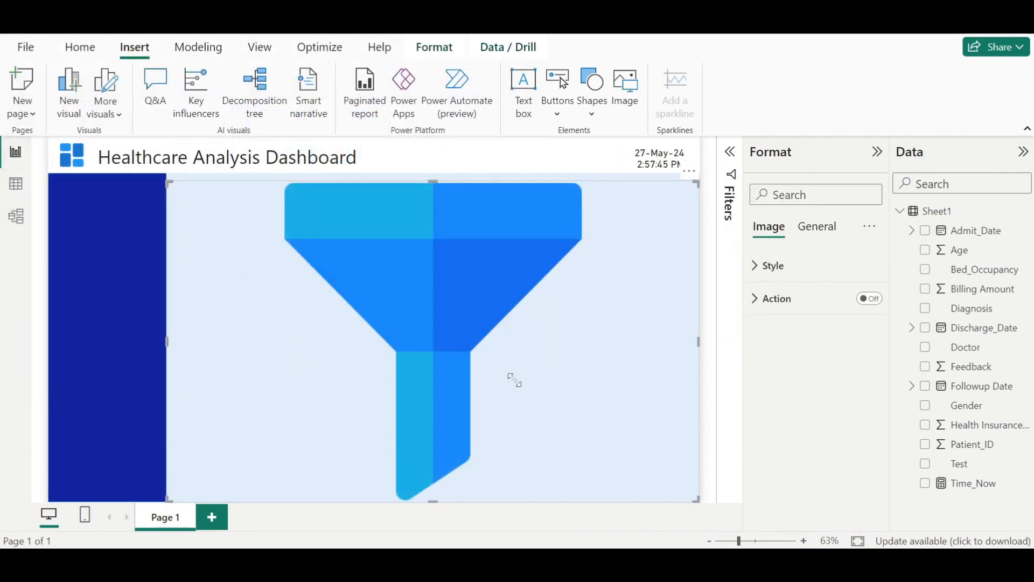
drag(514, 380, 88, 208)
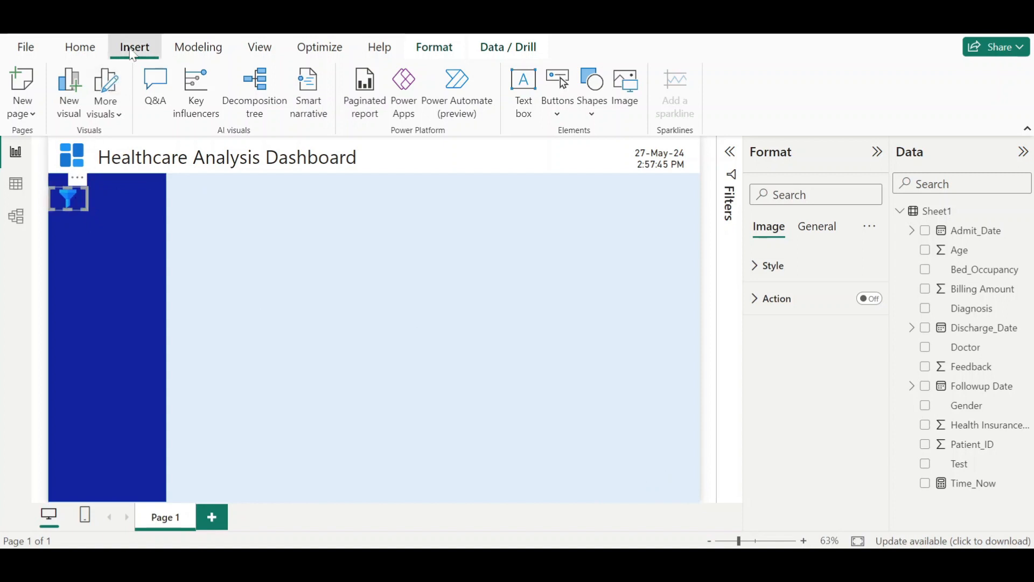
- Add a text box reading Slicer Panel and set its font size to 16
click(522, 96)
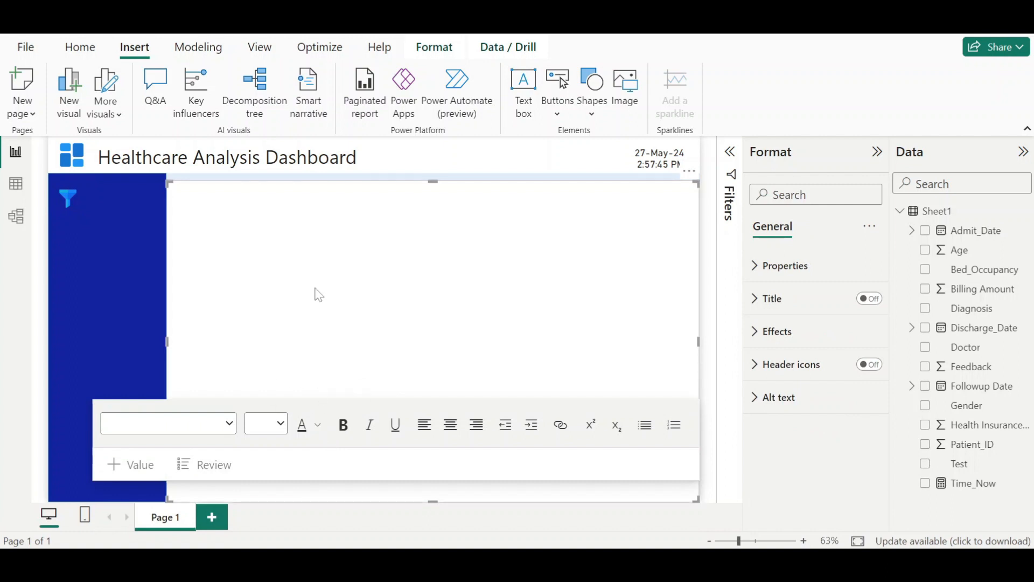
text(Slicer Panel)
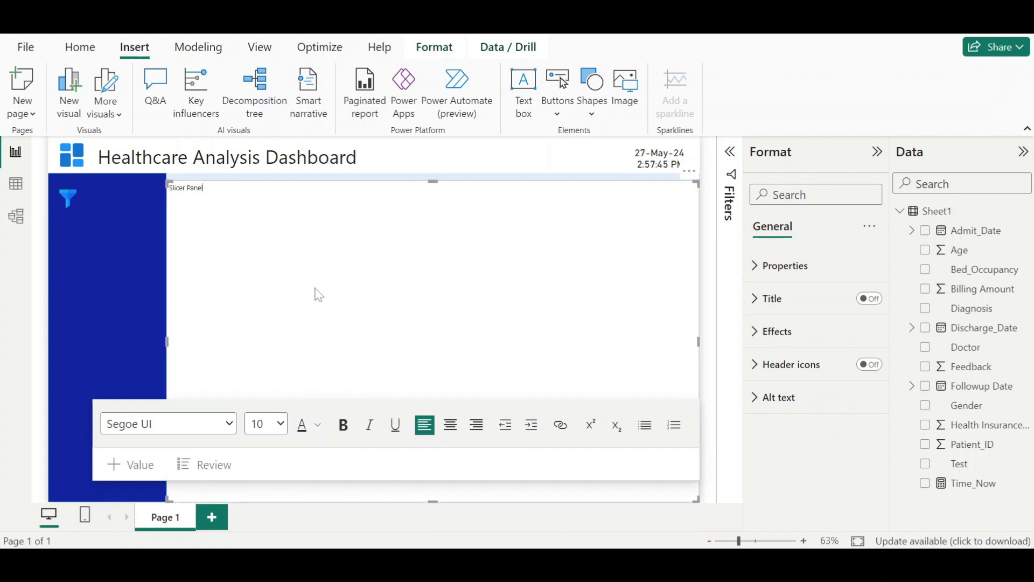
key(ctrl+a)
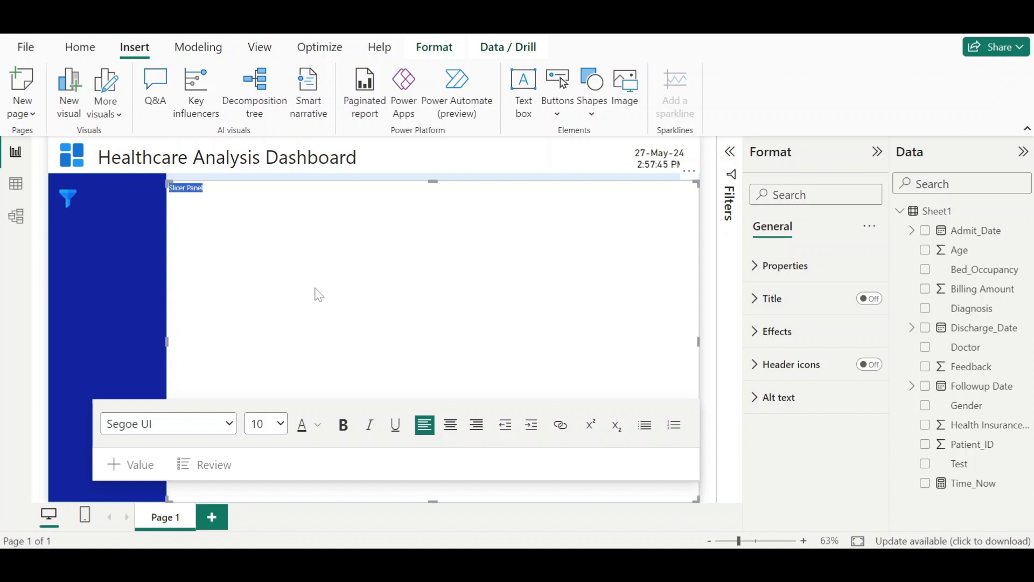
click(280, 424)
click(279, 215)
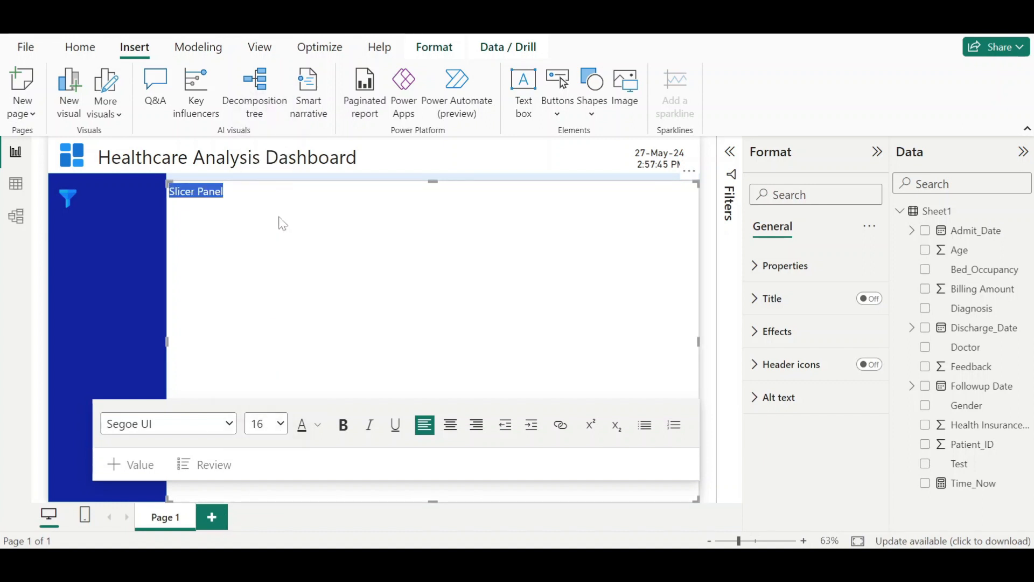
click(302, 243)
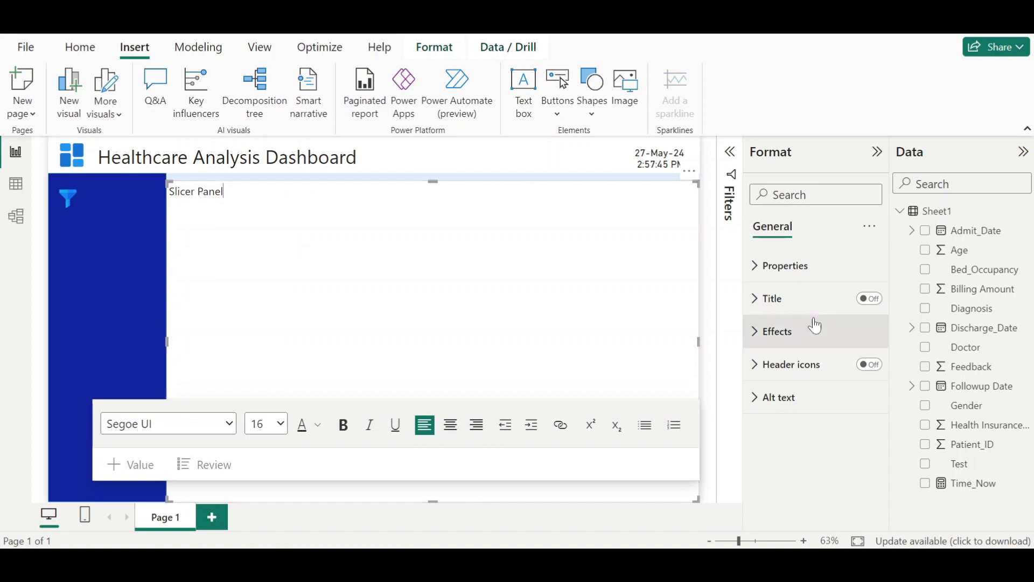
- Turn off the text box background and make the Slicer Panel text white and bold
click(765, 333)
click(863, 370)
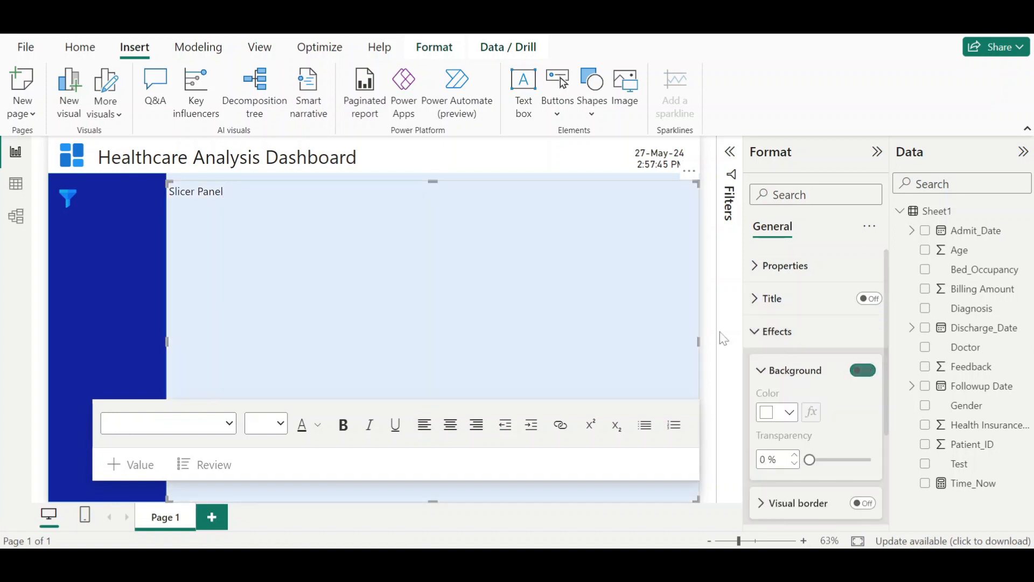
drag(224, 192, 169, 191)
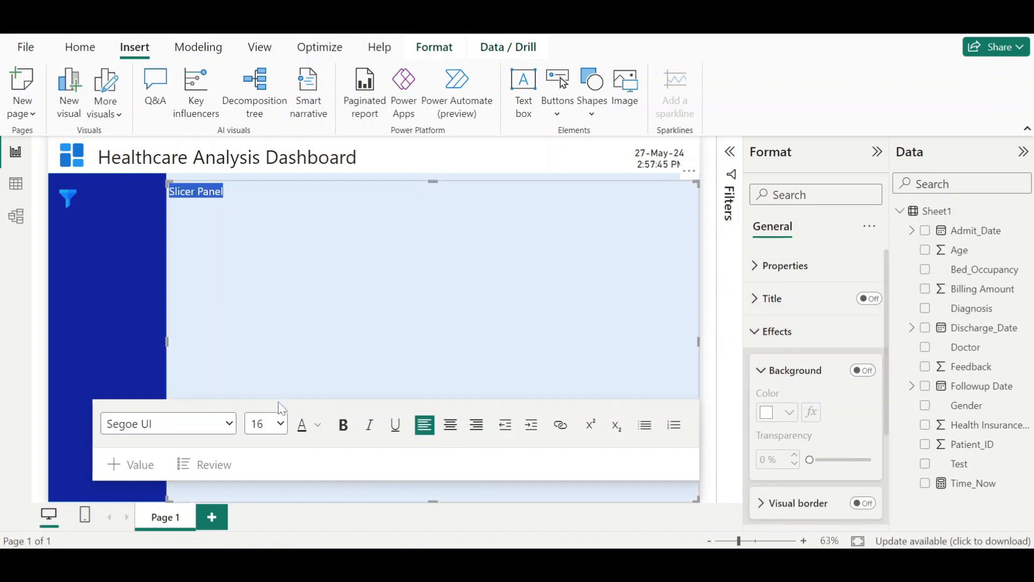
click(318, 425)
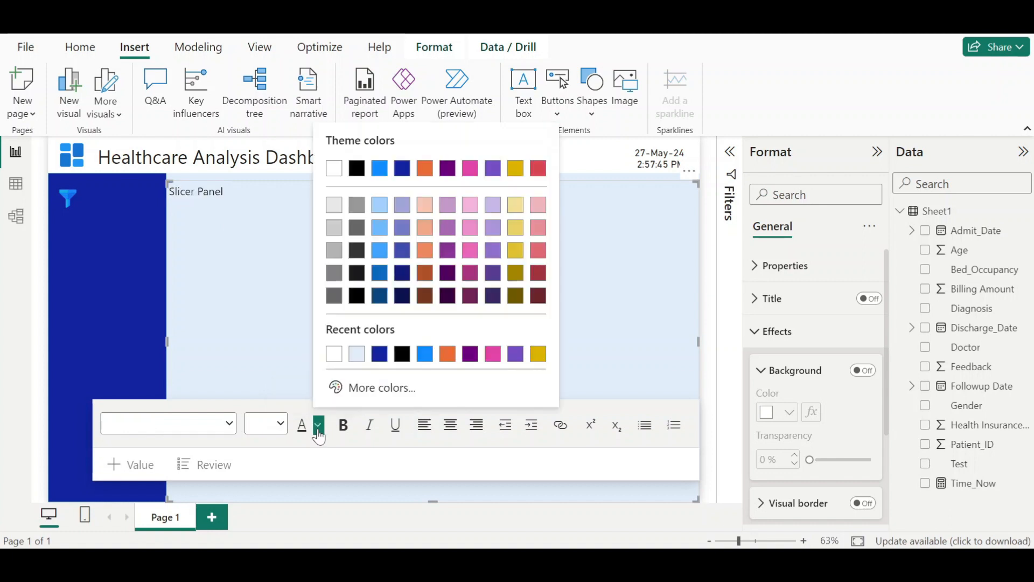
click(331, 360)
key(ctrl+b)
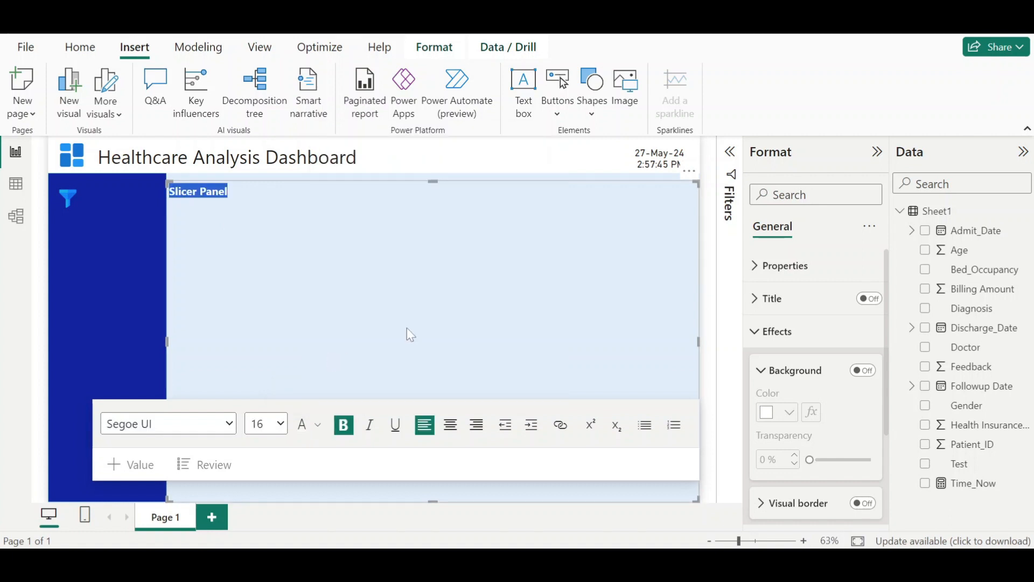
click(419, 326)
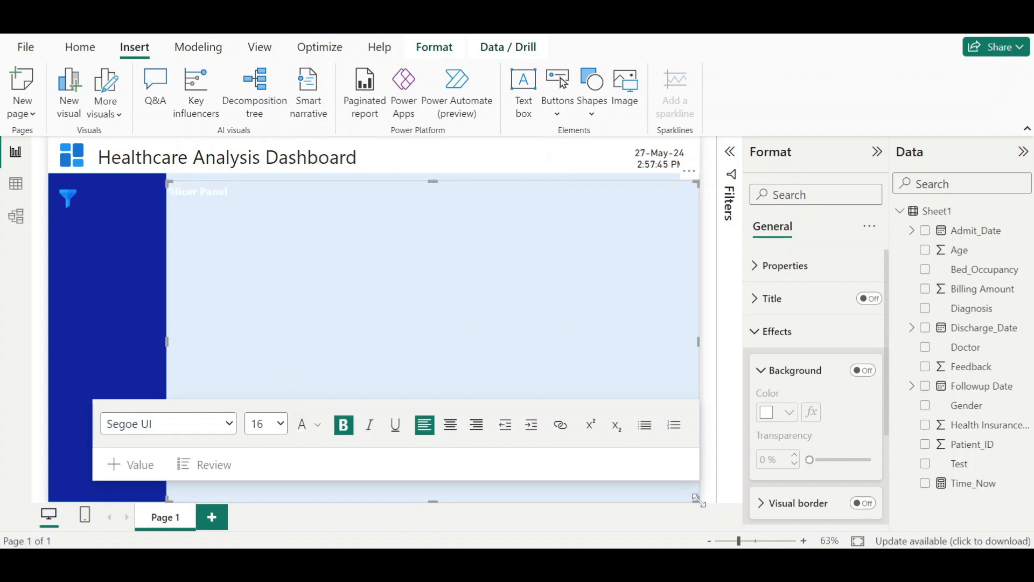
- Shrink the Slicer Panel text box and place it beside the filter icon at the panel's top
drag(698, 501, 162, 209)
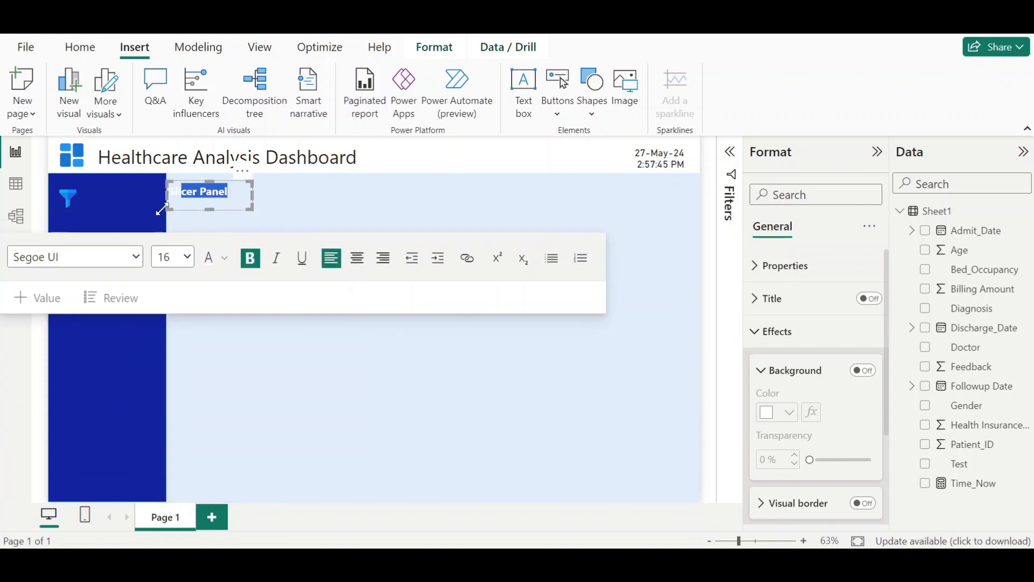
click(209, 207)
drag(235, 210, 146, 216)
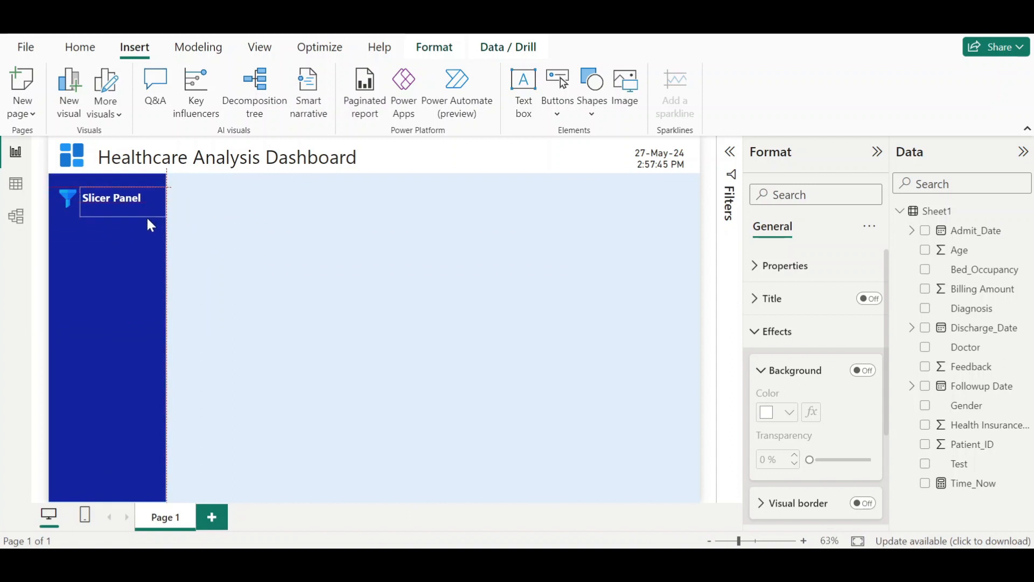
drag(147, 218, 147, 211)
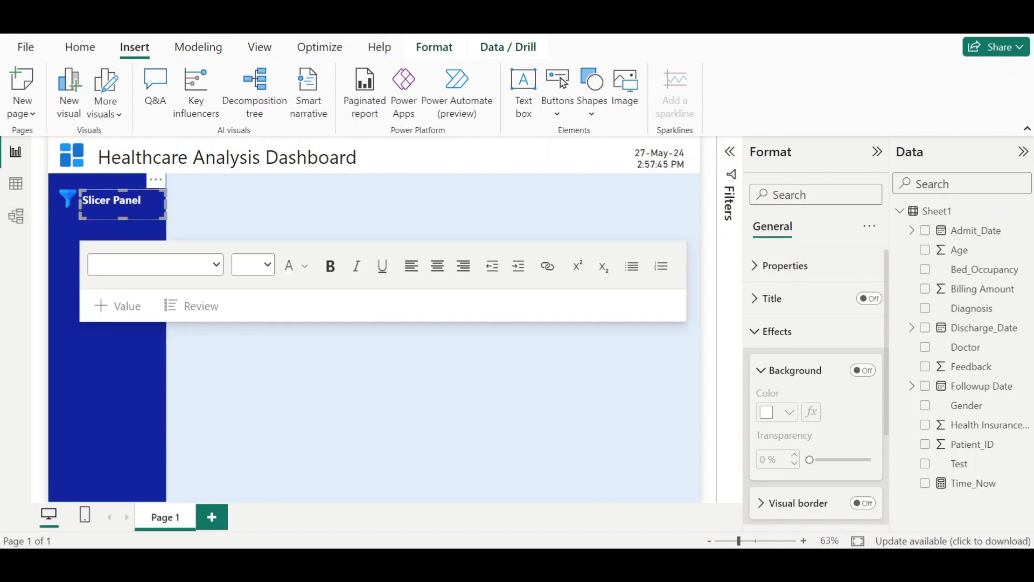
drag(123, 214, 132, 218)
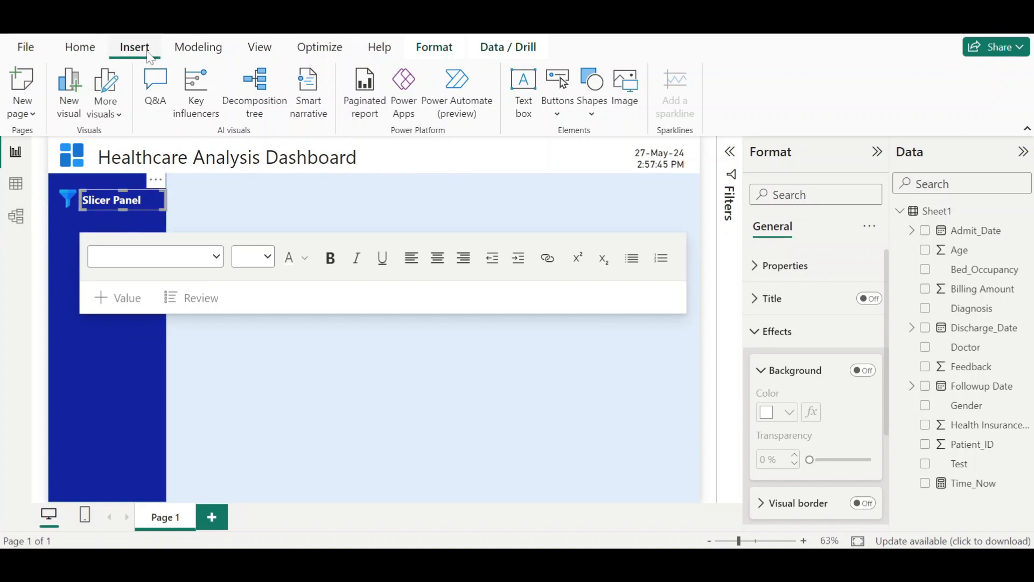
- Insert a line shape on the canvas and turn off its fill
click(595, 117)
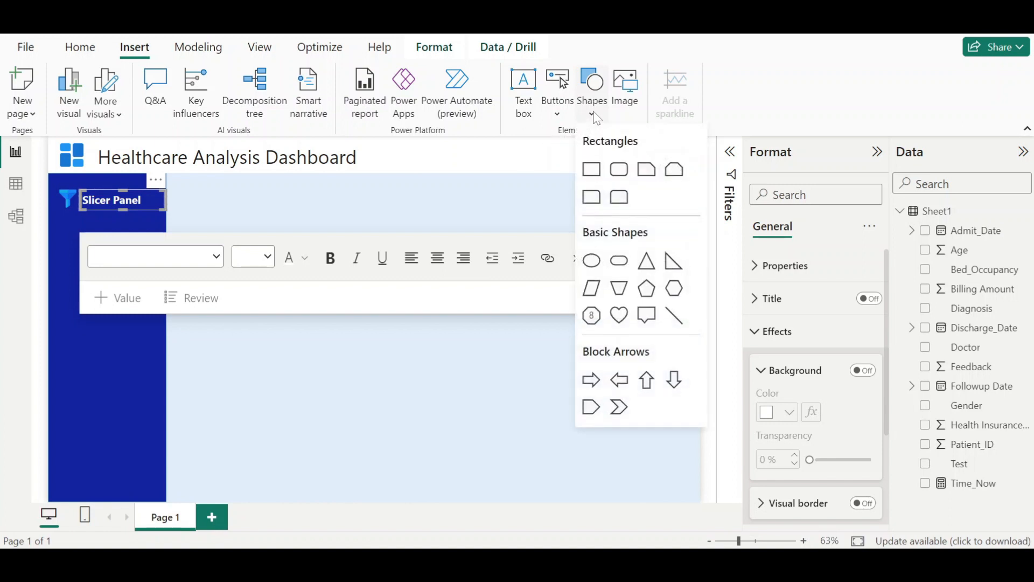
click(675, 317)
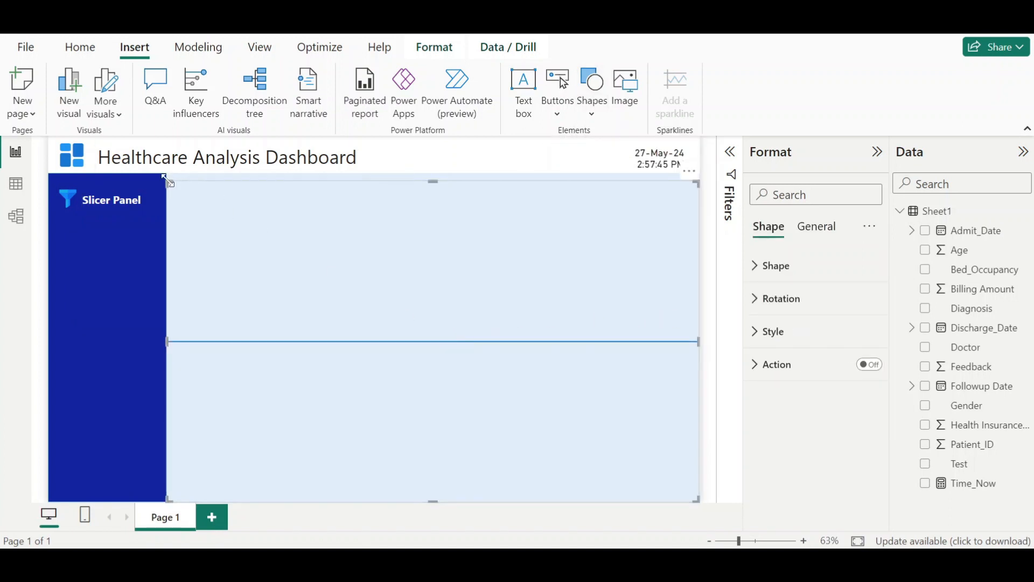
drag(168, 183, 357, 280)
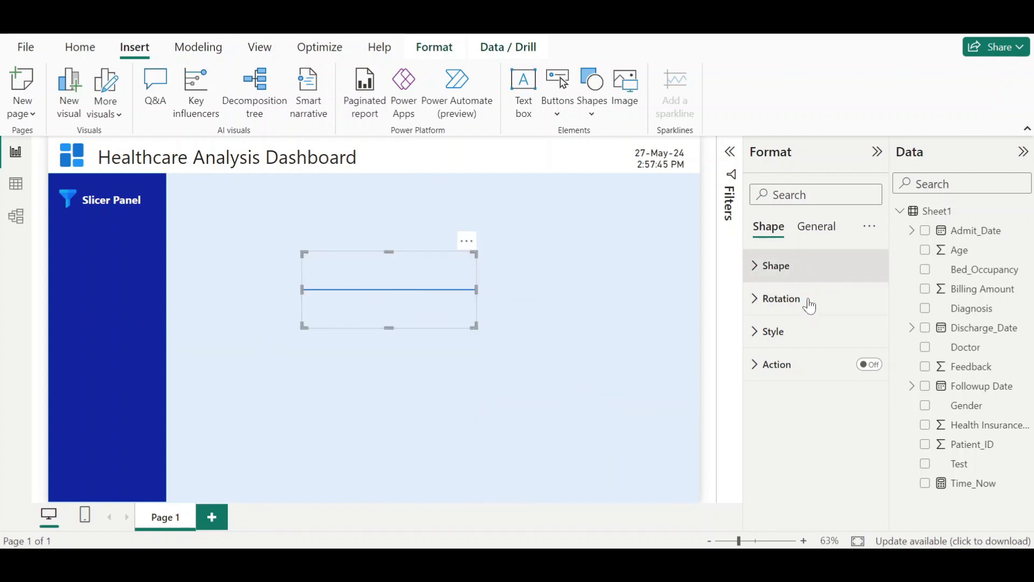
click(799, 333)
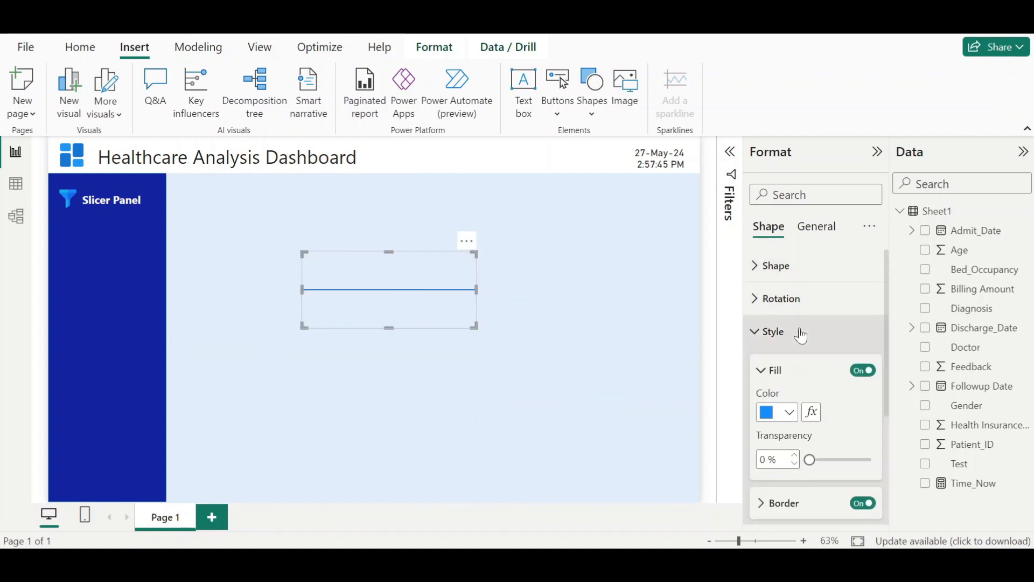
click(864, 372)
- Set the line's border colour to white and fit it as an underline beneath the Slicer Panel title
scroll(778, 429, down, 2)
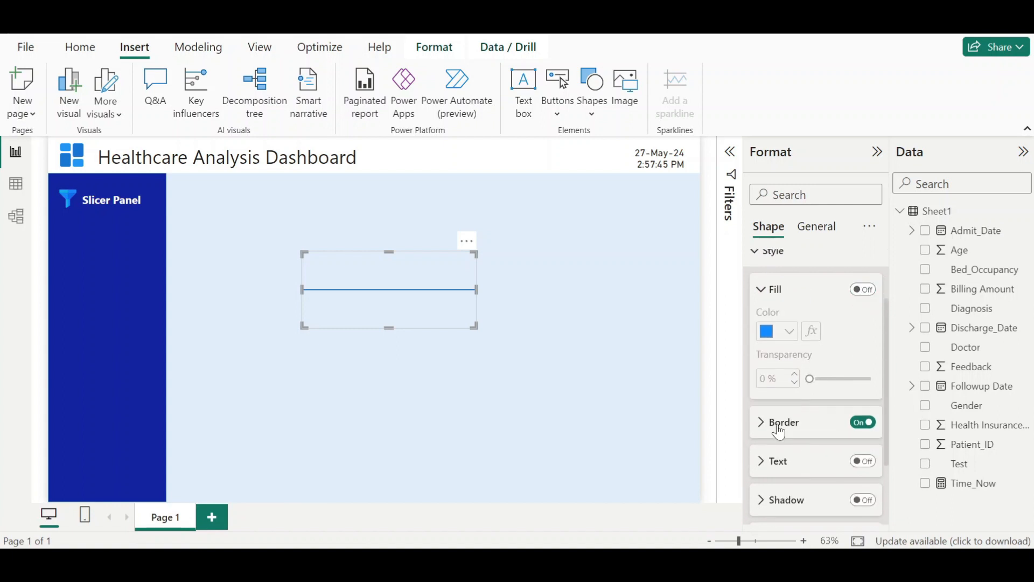
click(780, 425)
click(789, 464)
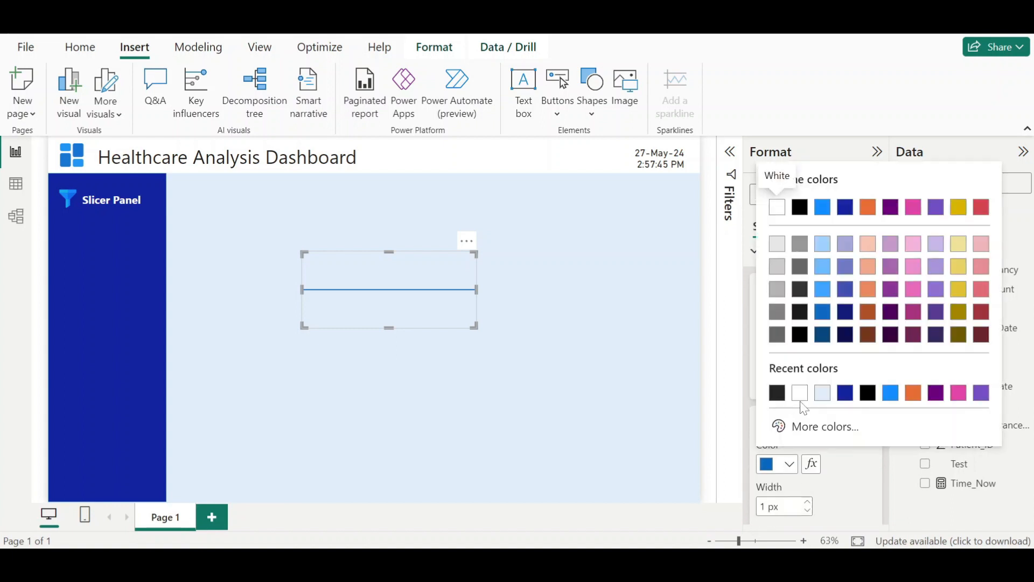
click(801, 393)
drag(388, 327, 119, 223)
click(257, 266)
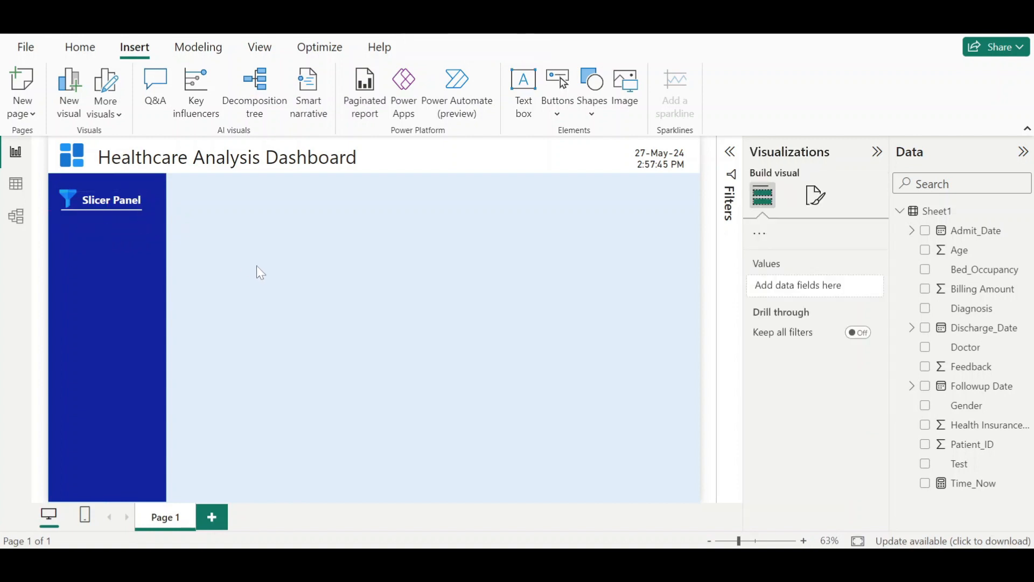
click(110, 215)
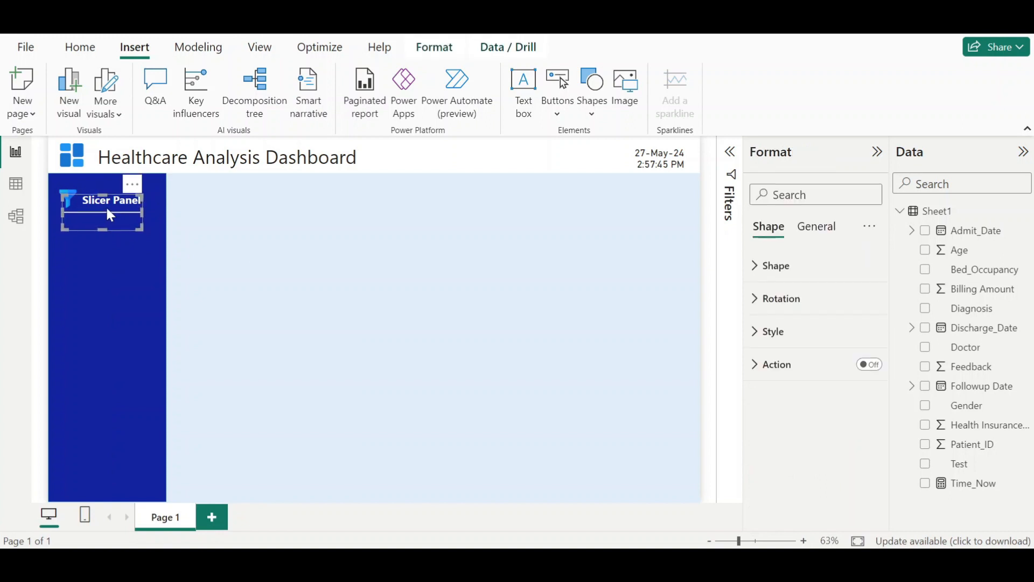
click(268, 261)
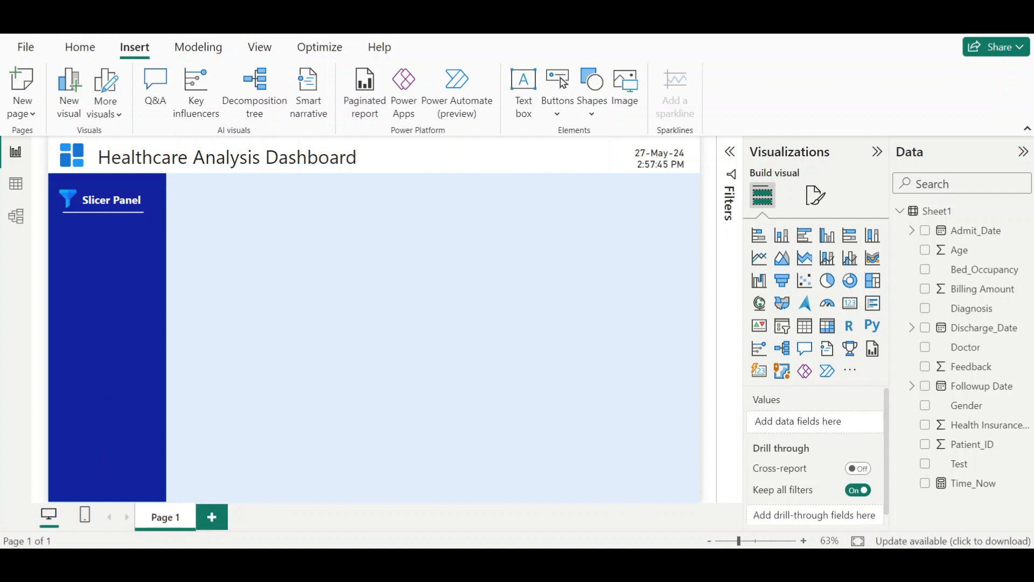
- Check the reference dashboard's slicer panel layout
mouse_move(680, 561)
click(645, 510)
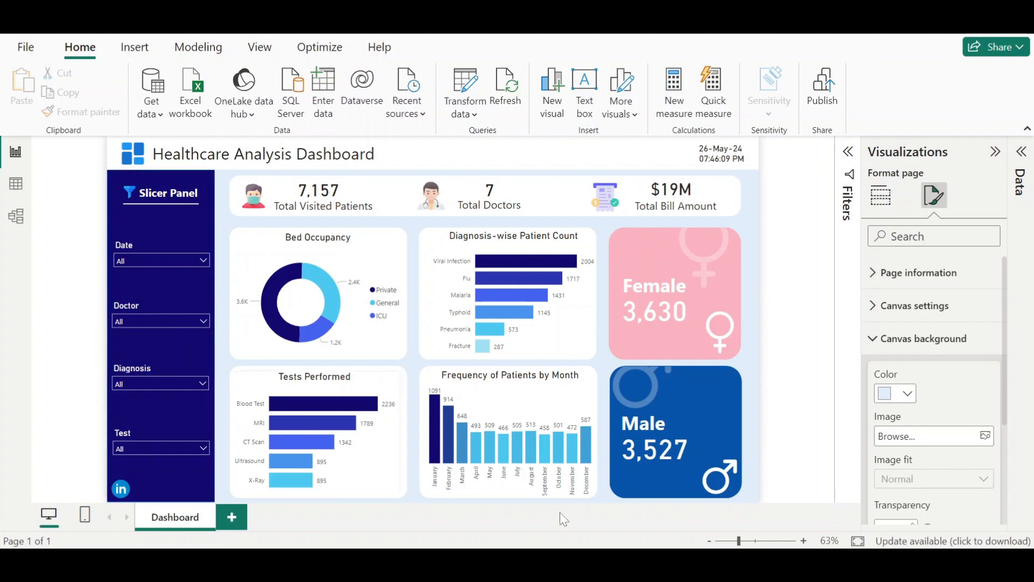
mouse_move(680, 562)
click(740, 473)
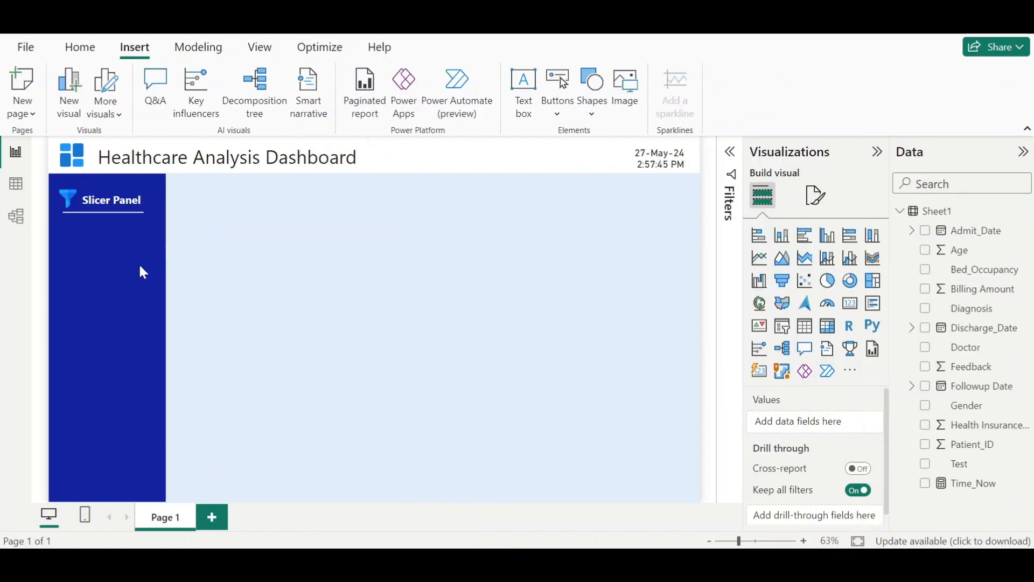
- Add a slicer visual, shrink it on the canvas, and set its field to Admit_Date
click(783, 327)
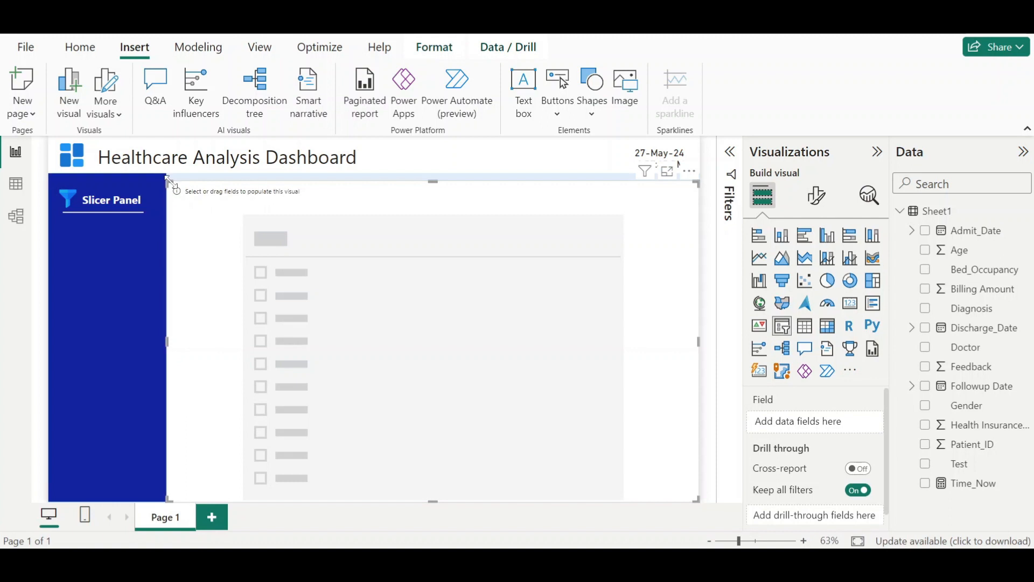
drag(167, 182, 397, 418)
drag(535, 459, 396, 275)
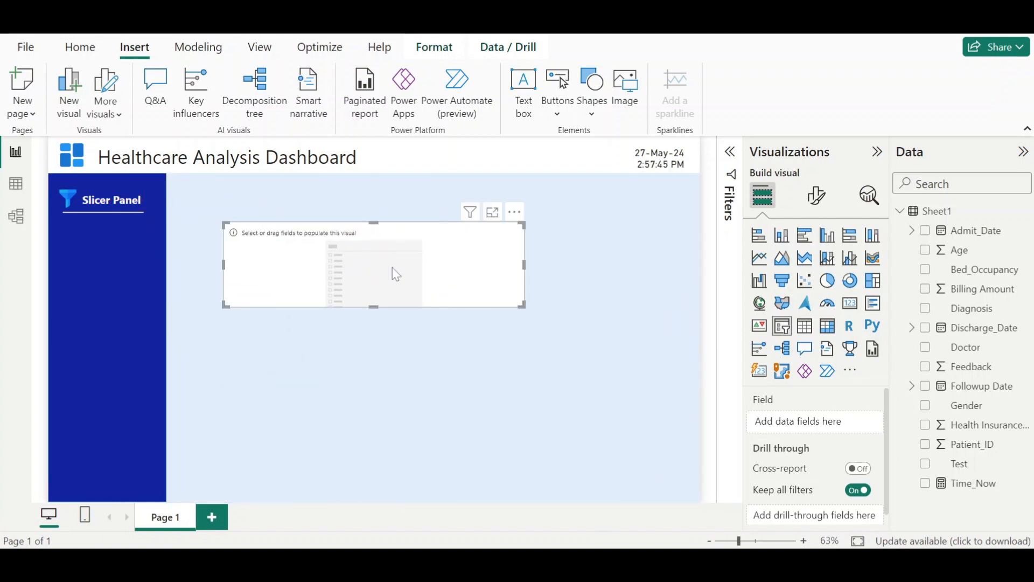
click(926, 231)
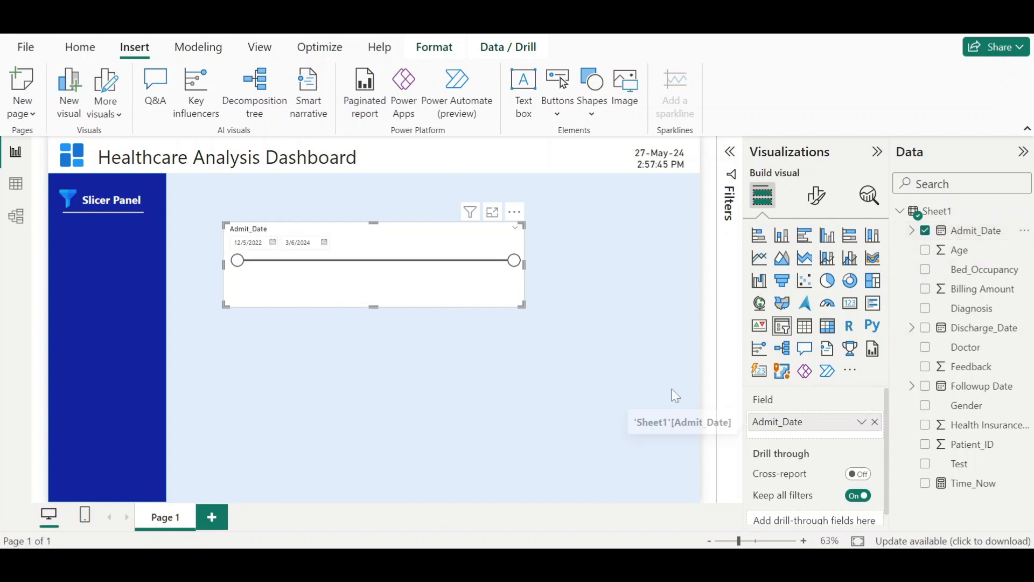
- Switch the Admit_Date slicer field to Date Hierarchy and remove its Quarter and Day levels
drag(327, 272, 232, 279)
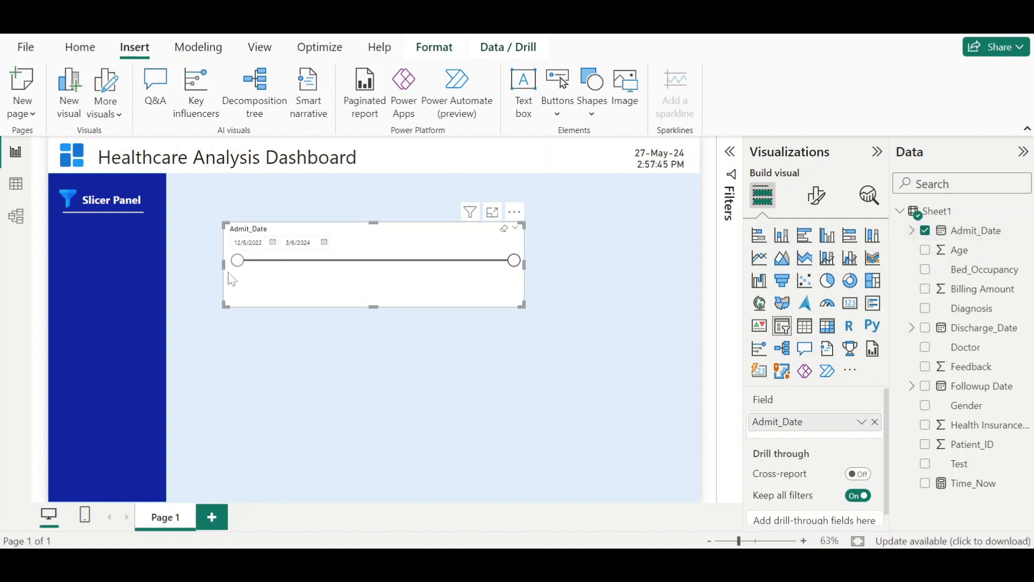
click(861, 423)
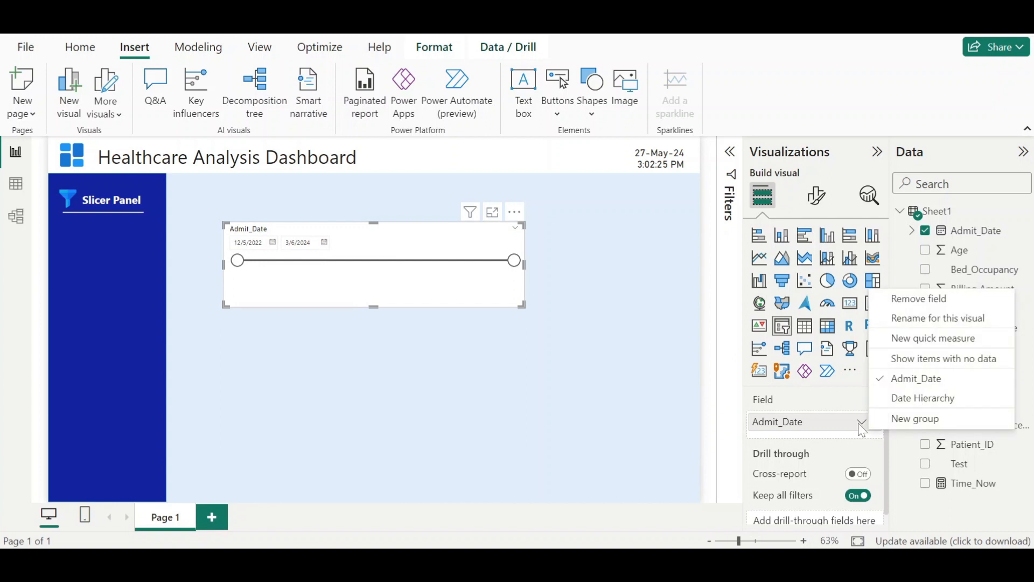
click(908, 401)
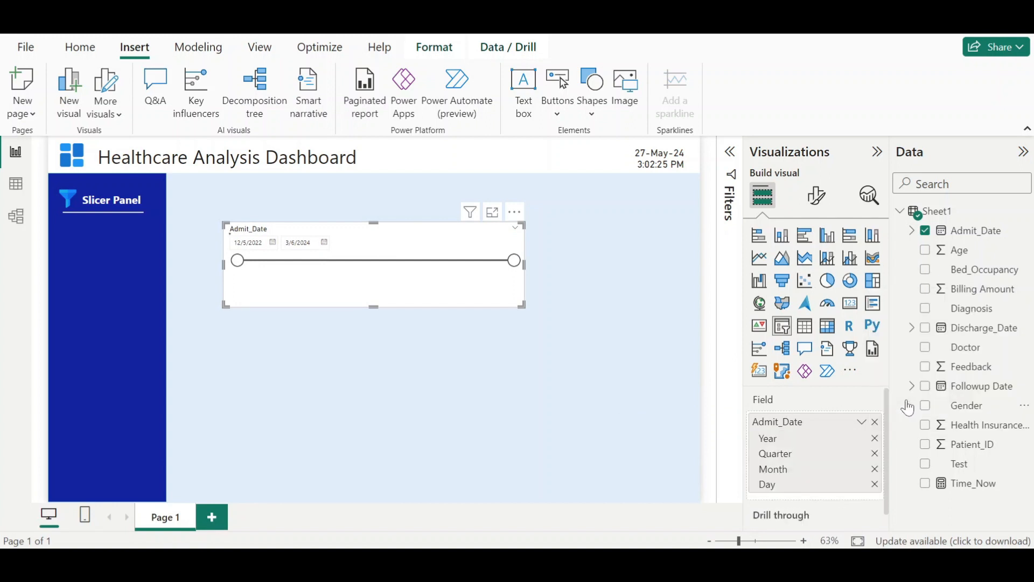
click(876, 455)
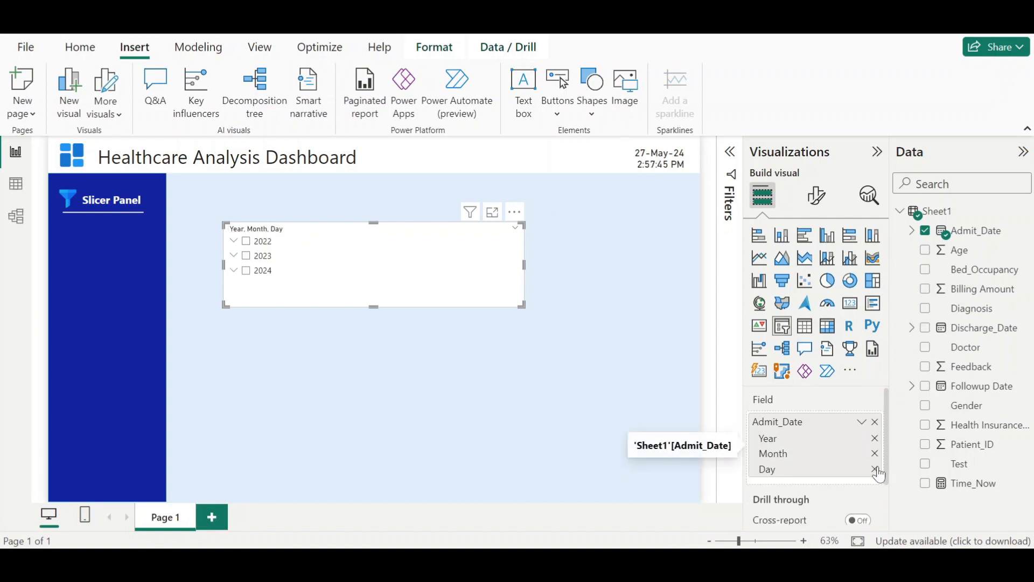
click(875, 468)
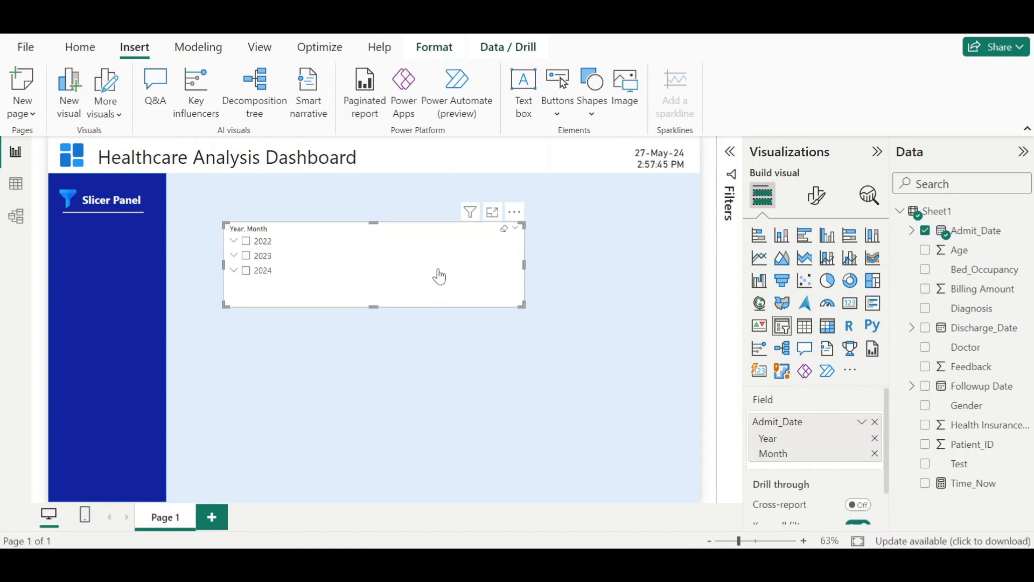
- Move the date slicer into the slicer panel, set its style to Dropdown, and shrink it to fit the panel
drag(438, 277, 282, 282)
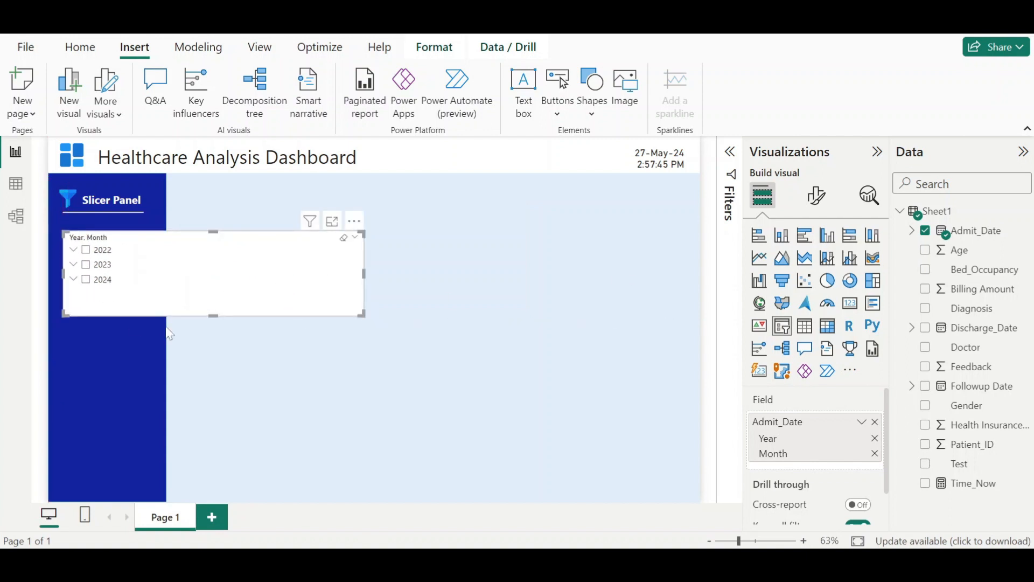
click(814, 197)
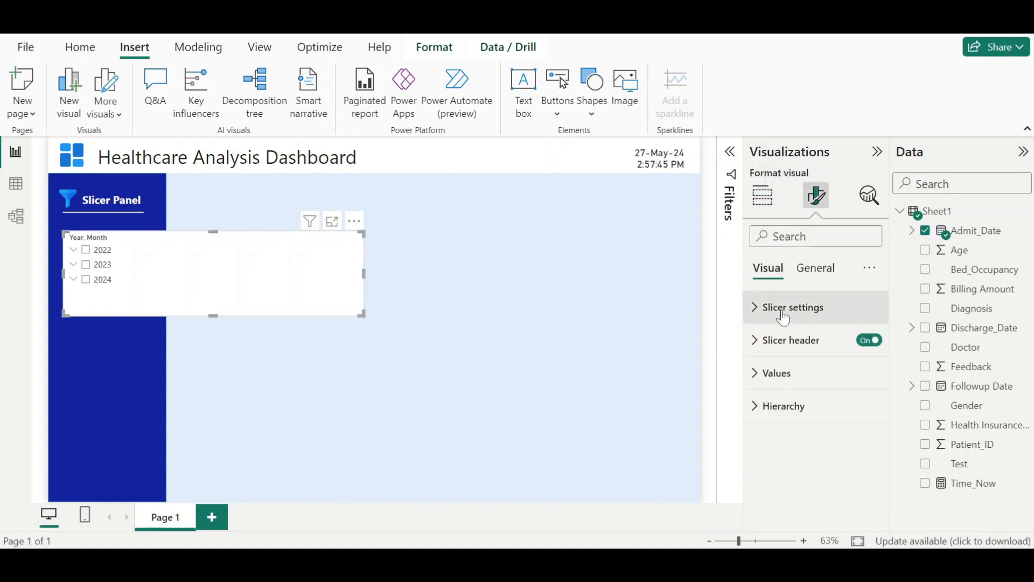
click(786, 308)
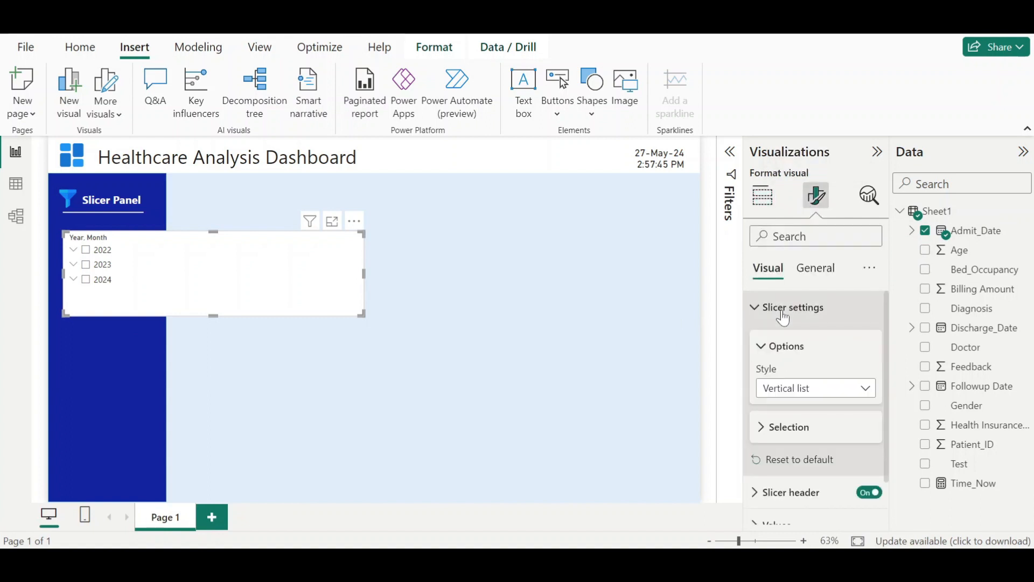
click(867, 389)
click(833, 434)
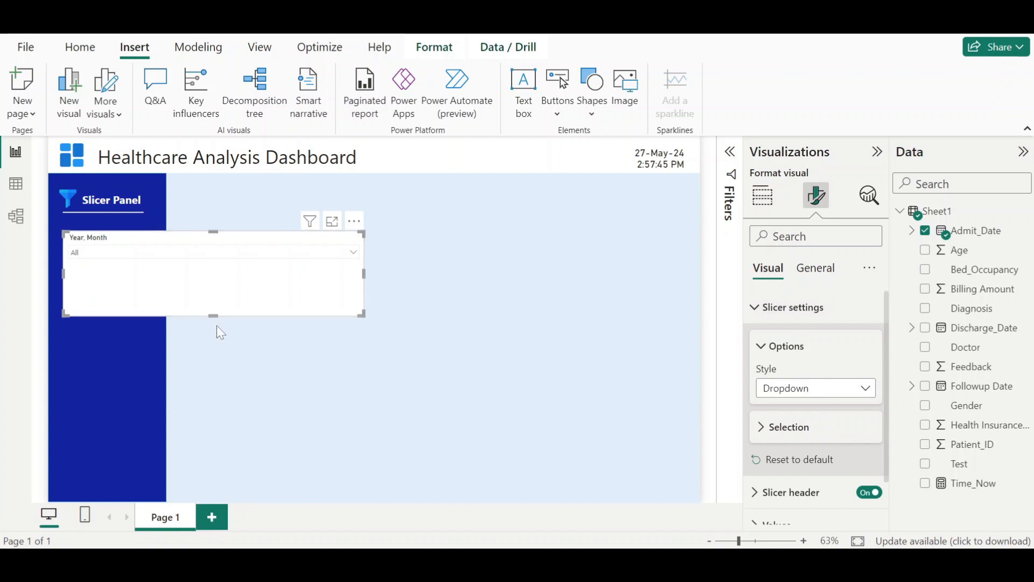
drag(213, 315, 244, 272)
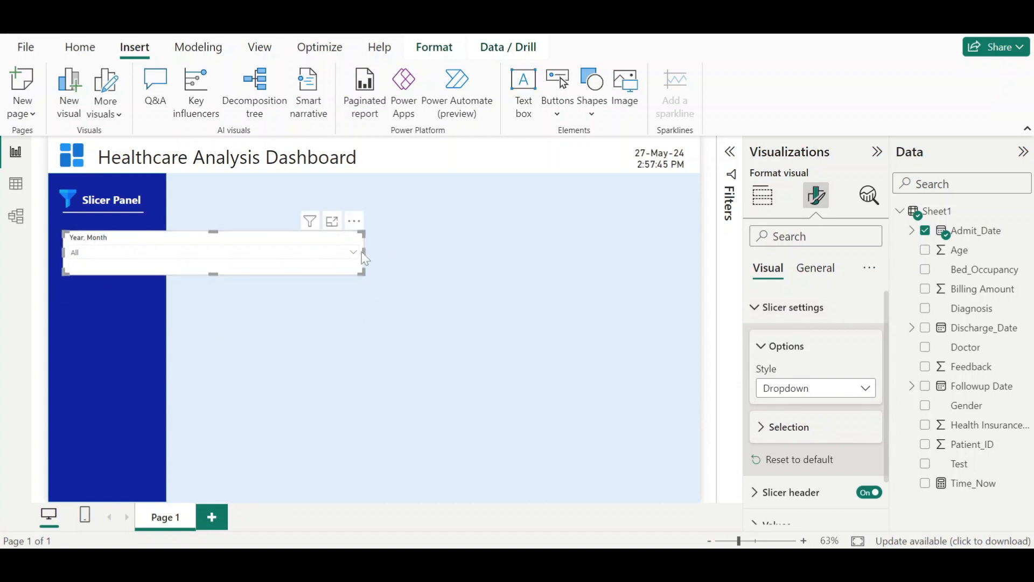
drag(367, 252, 118, 272)
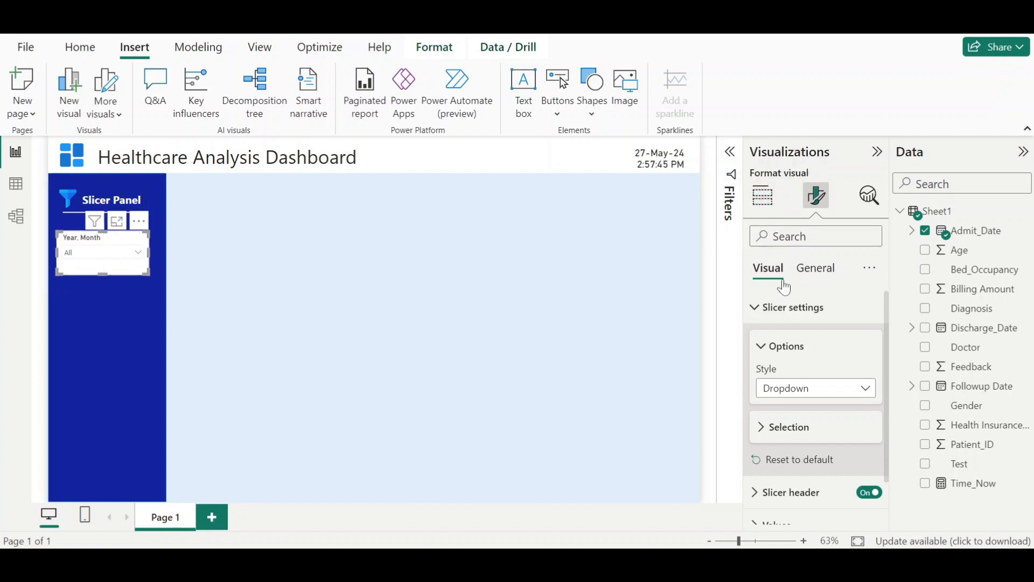
- Turn off the date slicer's background
click(776, 307)
click(812, 269)
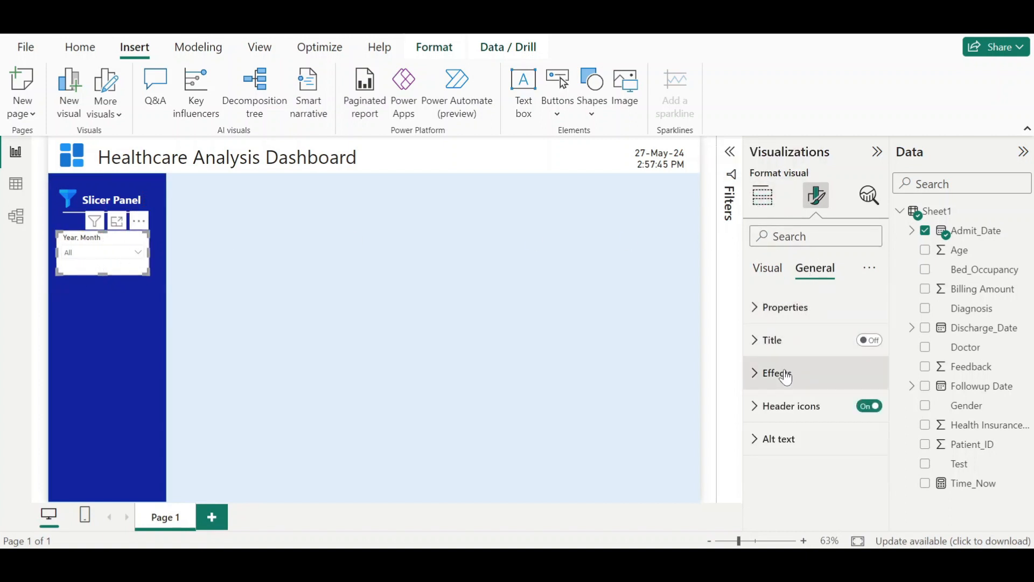
click(783, 374)
click(863, 413)
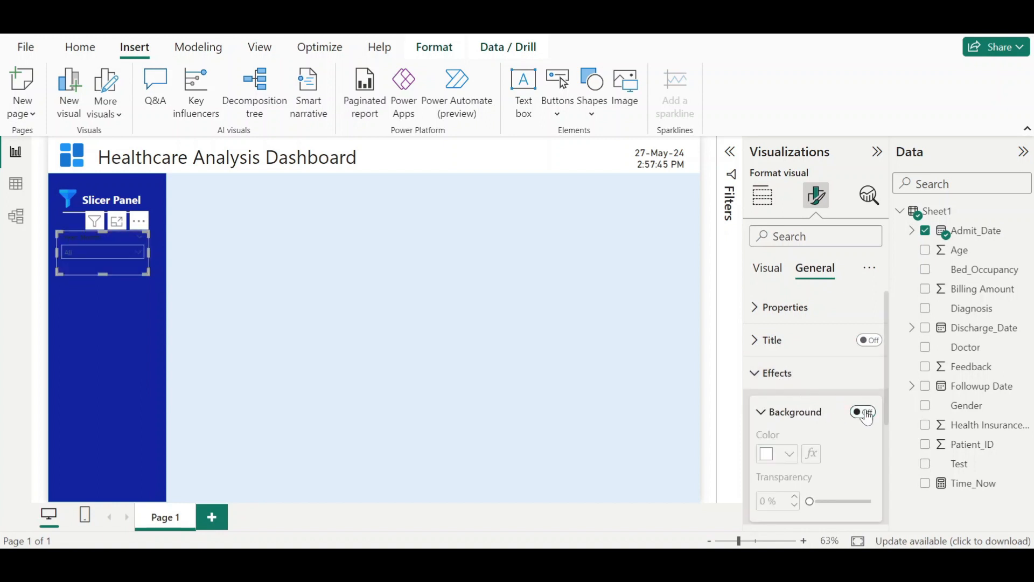
scroll(781, 378, down, 3)
scroll(781, 379, down, 3)
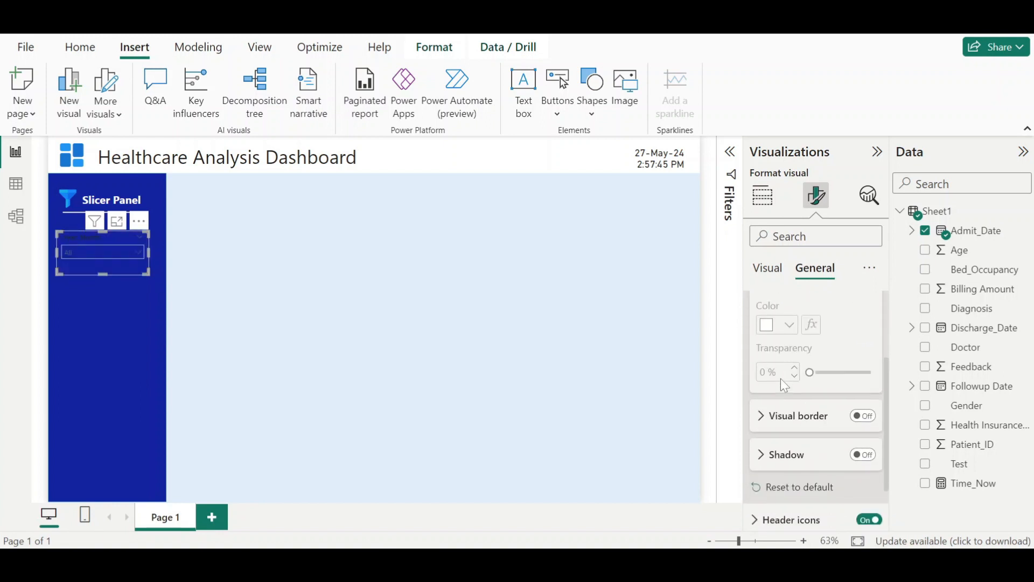
scroll(782, 428, up, 6)
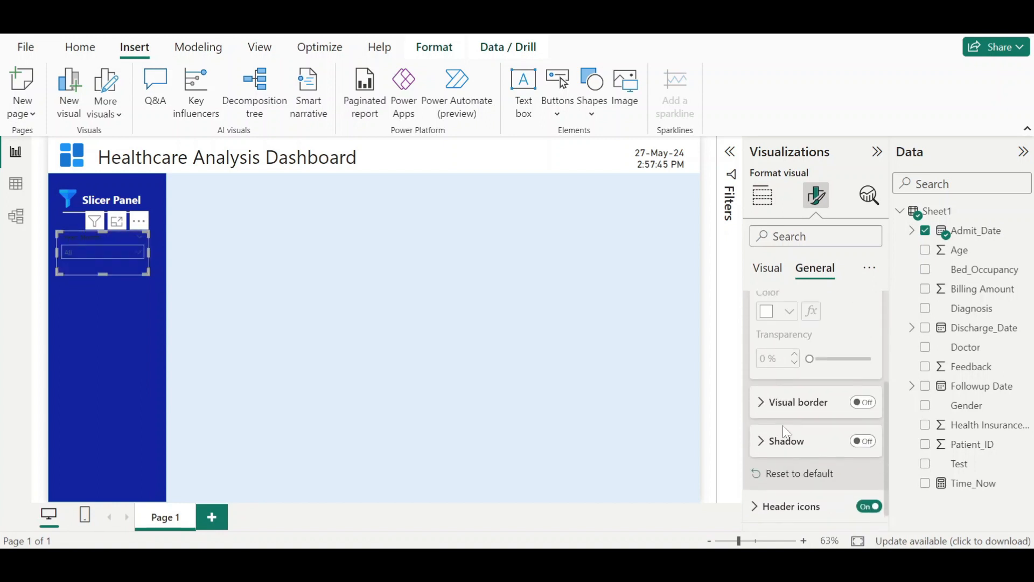
- Set the slicer's values font colour to white
click(768, 268)
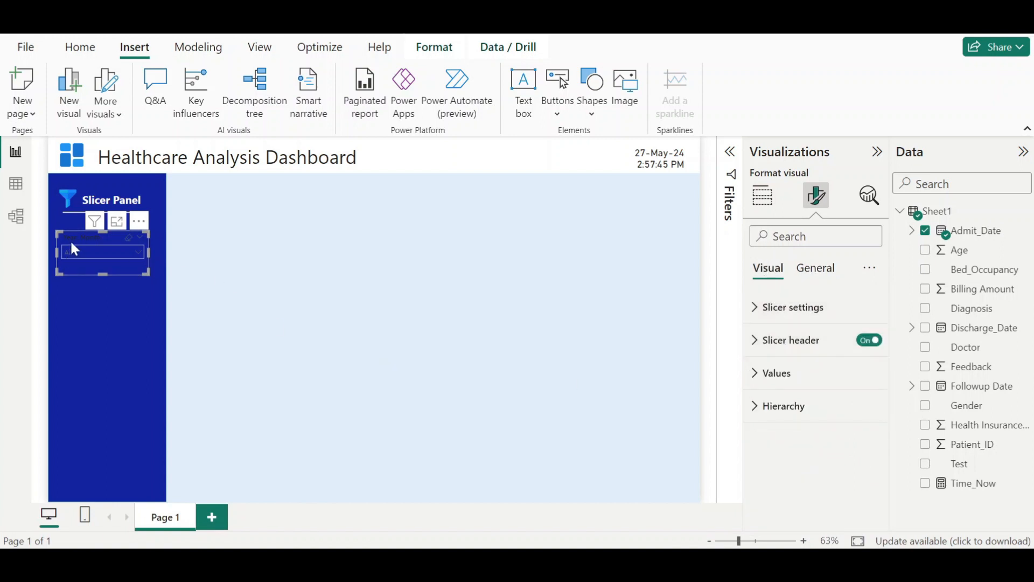
click(780, 374)
scroll(784, 375, down, 2)
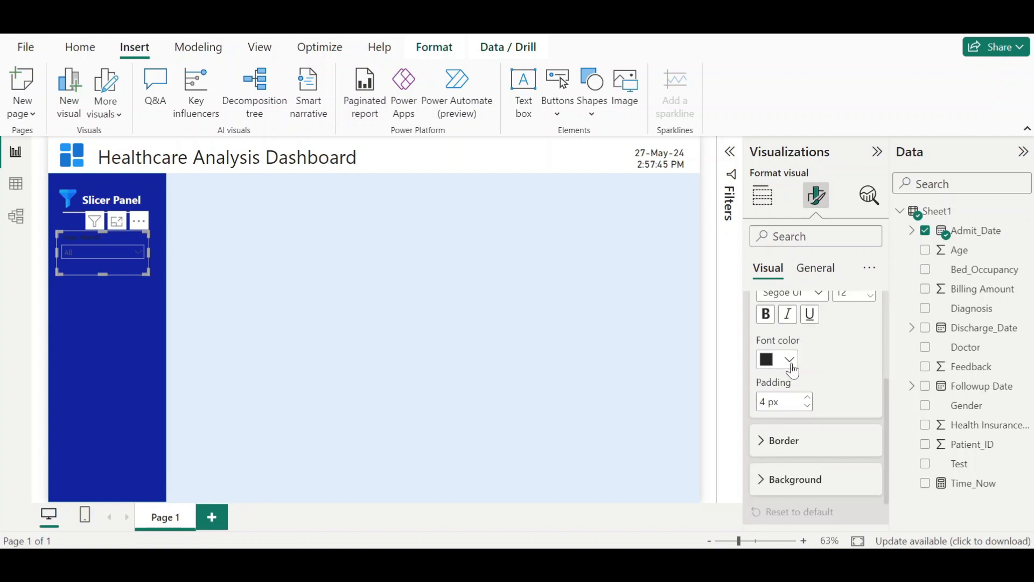
scroll(793, 372, up, 2)
click(791, 449)
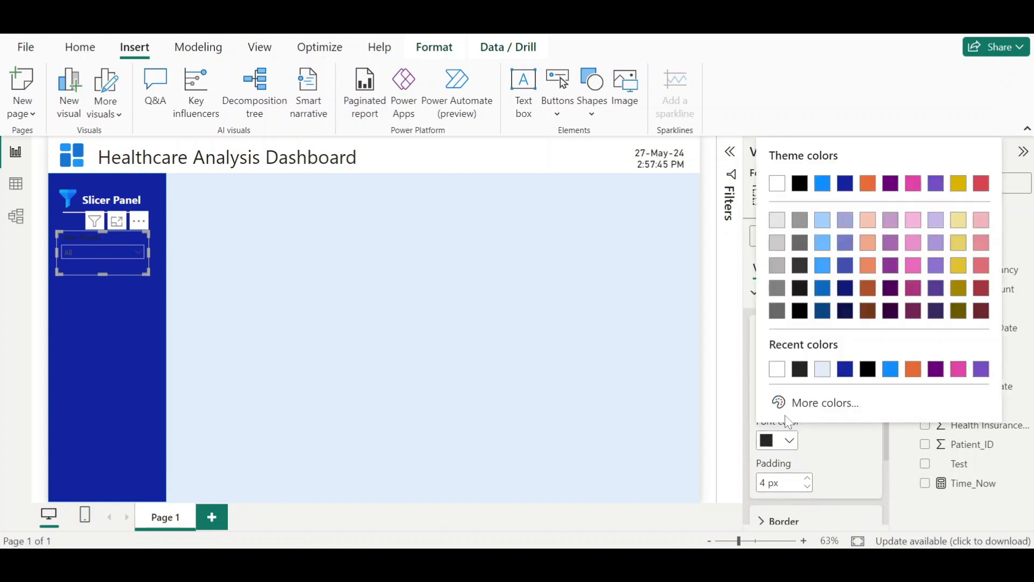
click(777, 369)
- Set the slicer header's font colour to white
scroll(787, 390, down, 3)
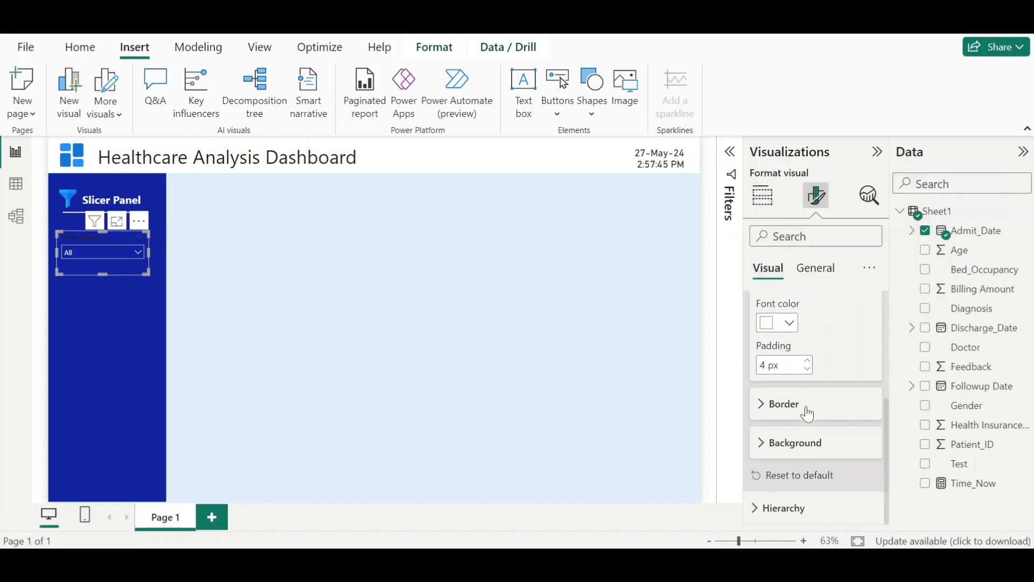
scroll(805, 405, up, 5)
click(792, 339)
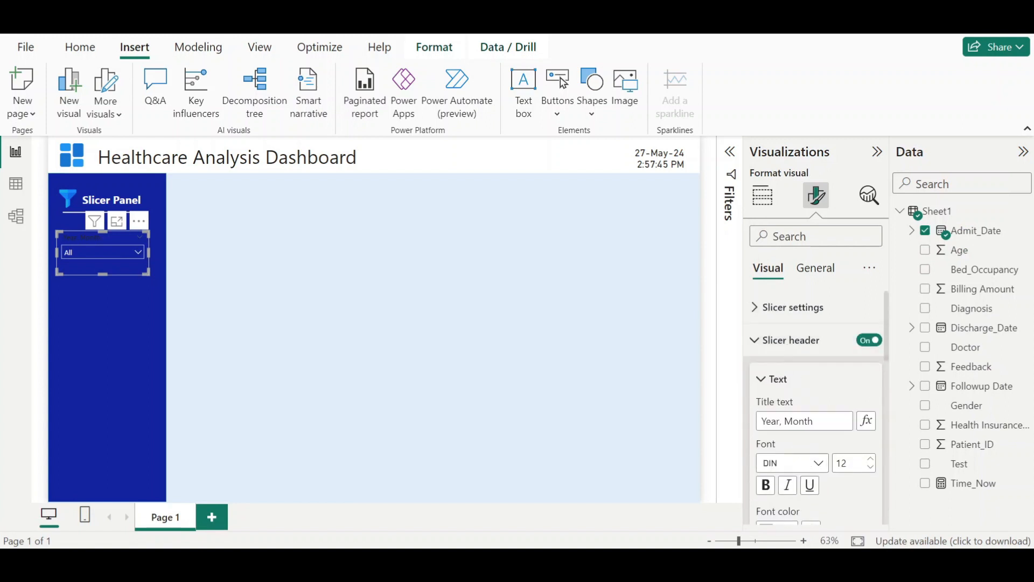
scroll(792, 410, down, 2)
click(790, 449)
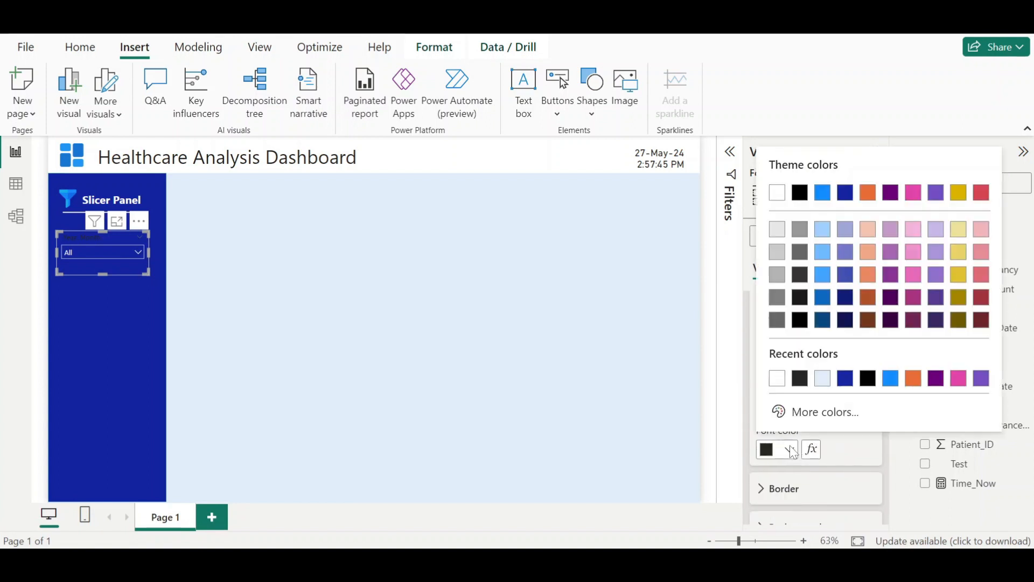
click(778, 376)
- Duplicate the date slicer into three more copies stacked down the slicer panel
click(361, 300)
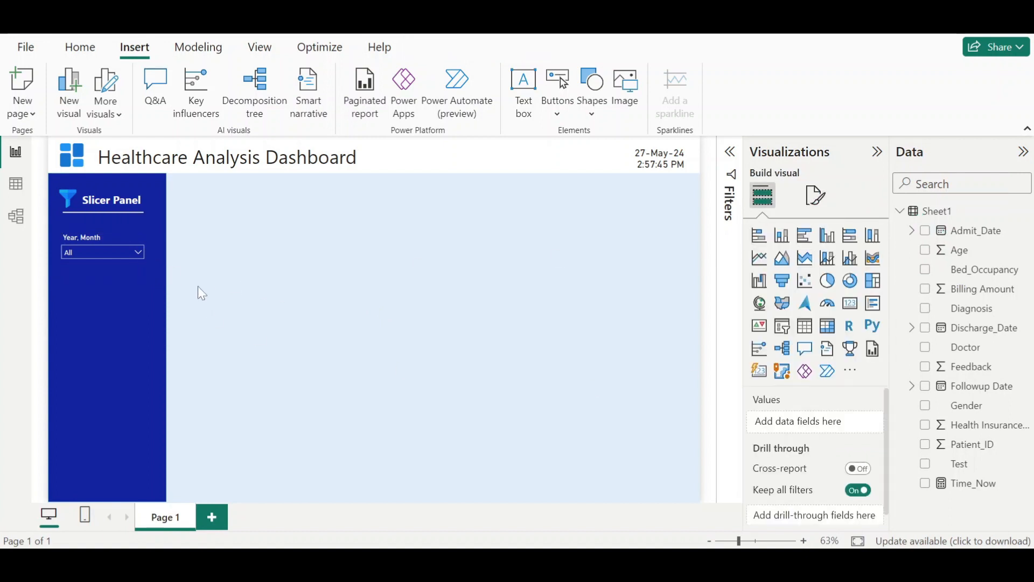
click(122, 273)
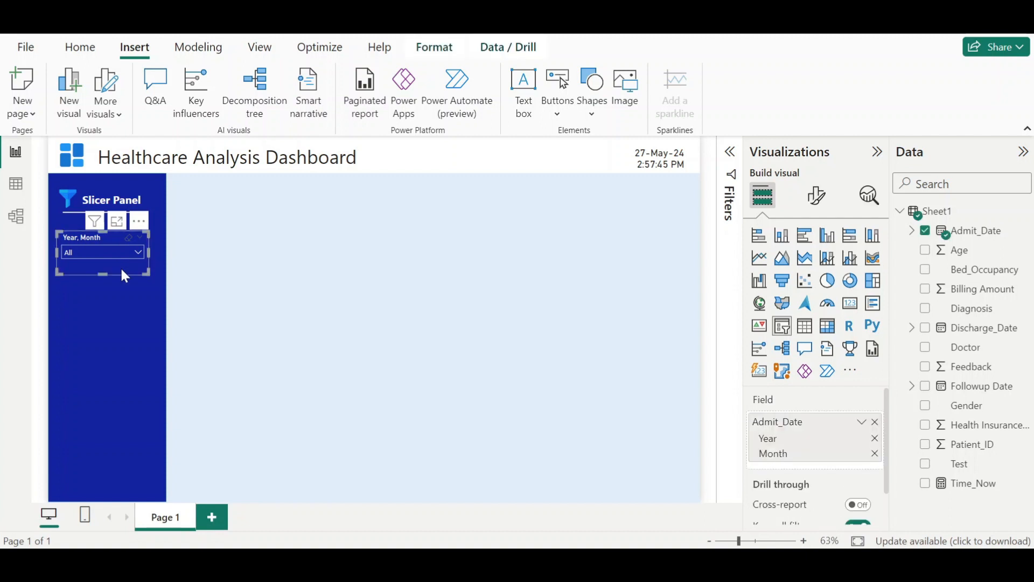
drag(121, 270, 123, 419)
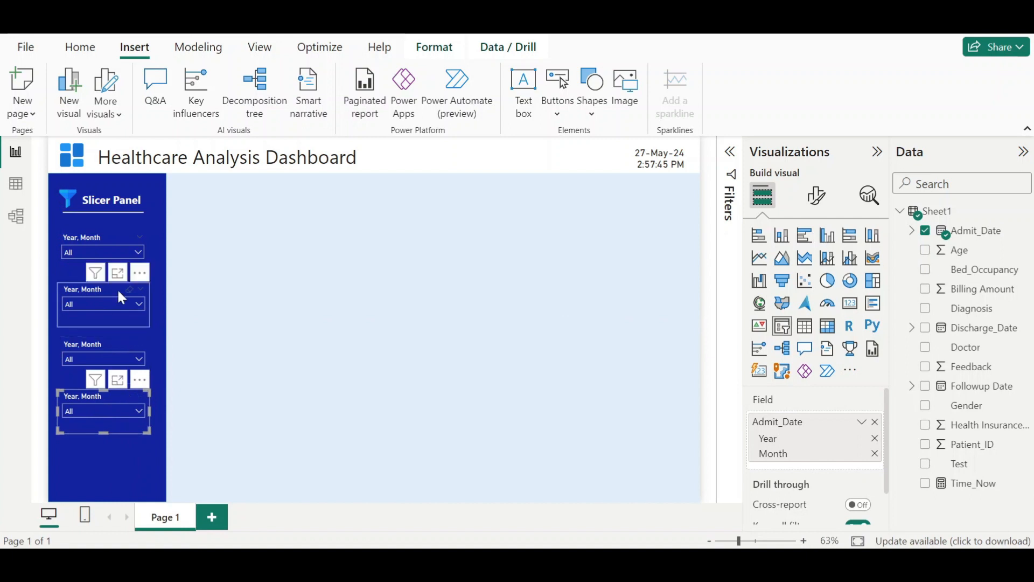
- Replace the second slicer's field with Doctor
click(111, 245)
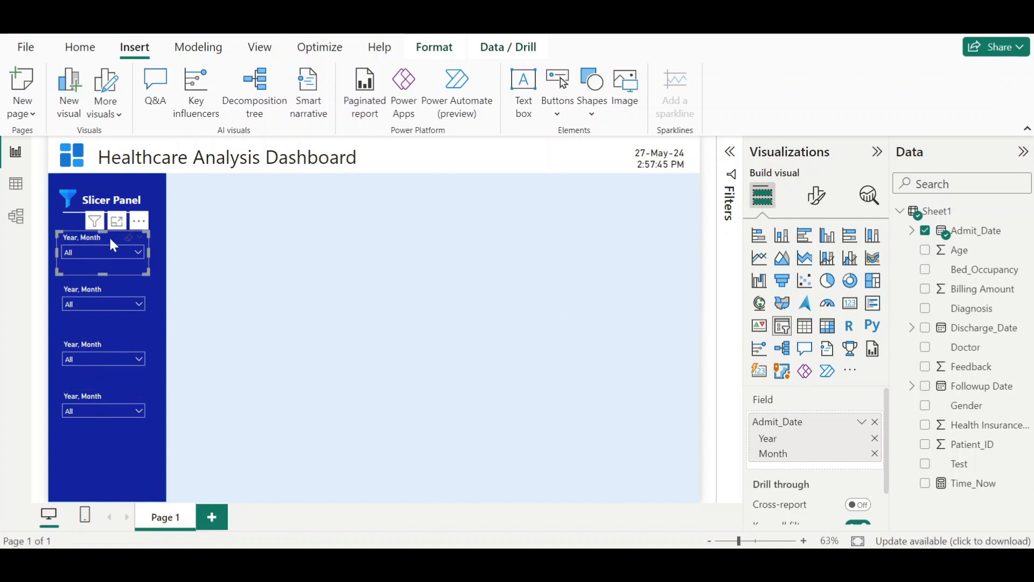
click(114, 290)
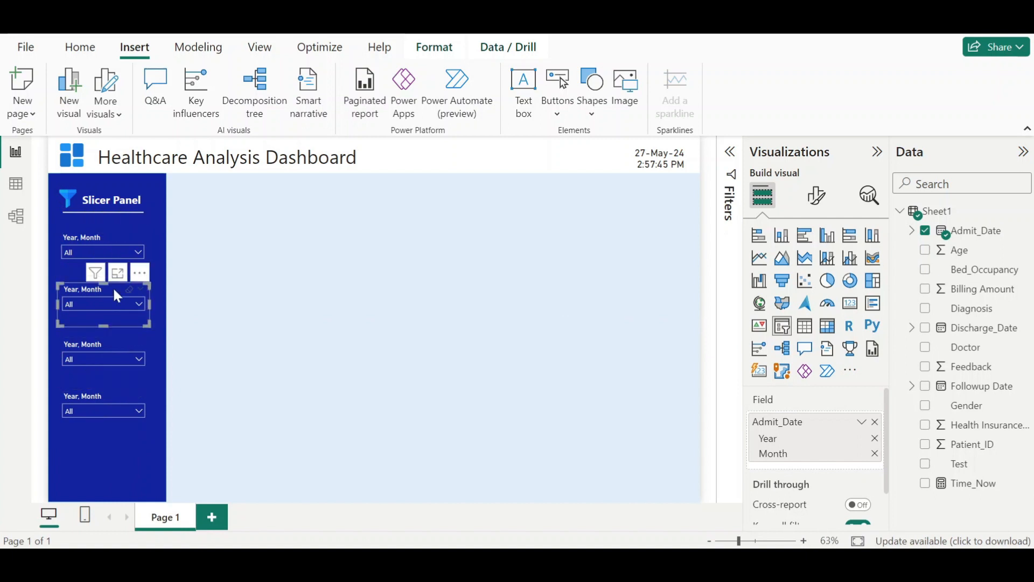
mouse_move(662, 553)
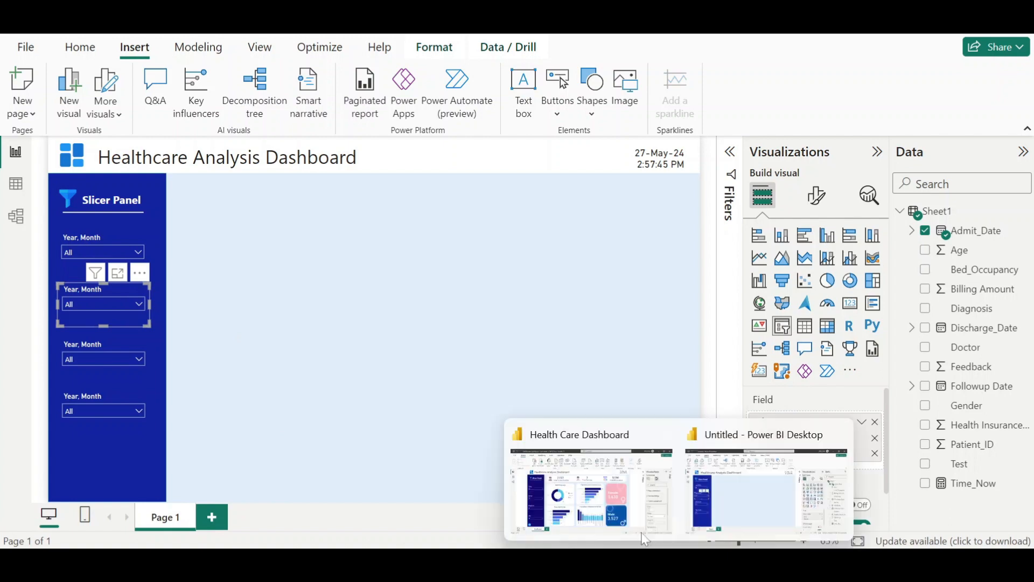
mouse_move(605, 492)
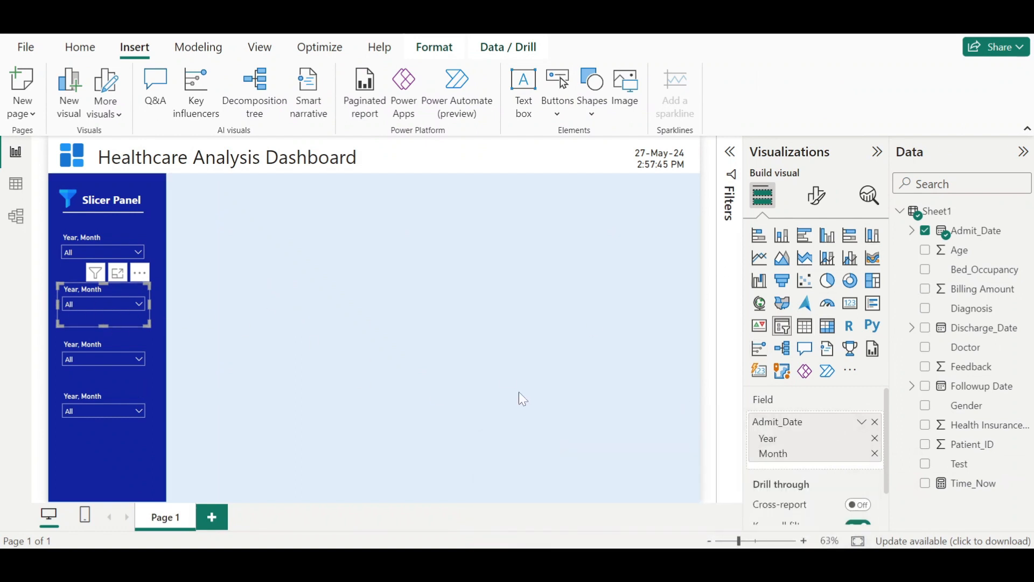
click(875, 422)
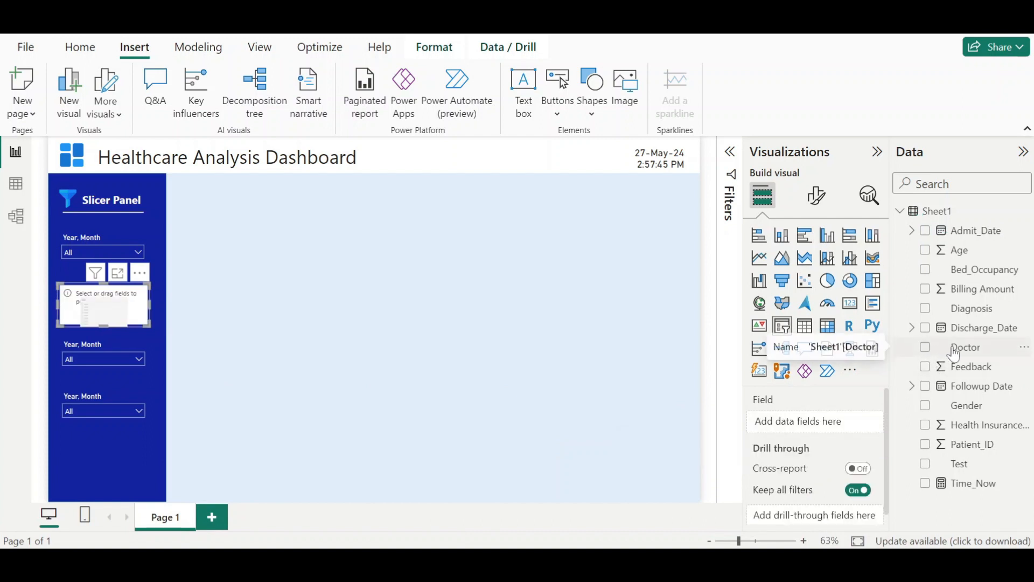
drag(929, 353, 795, 426)
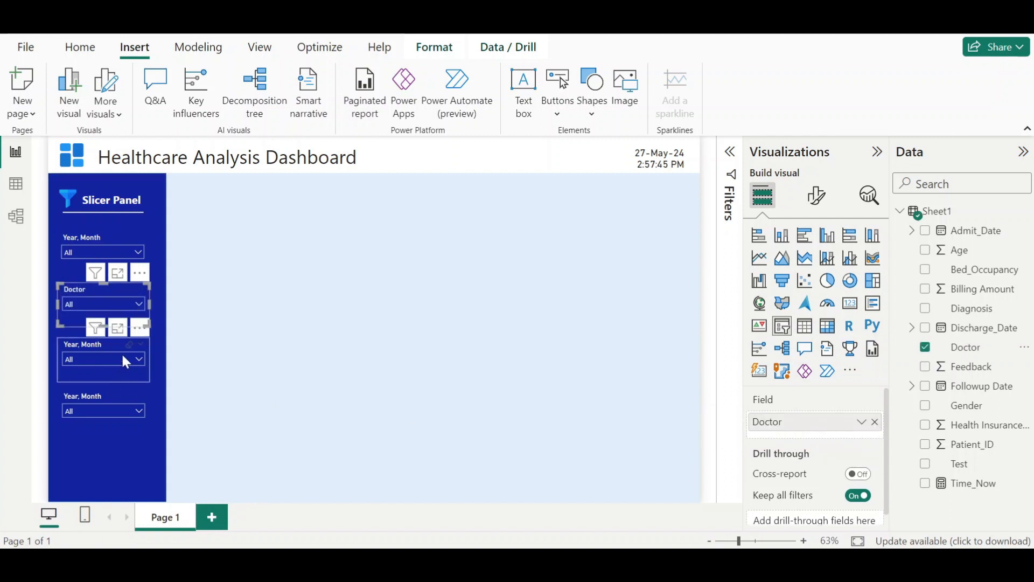
- Replace the third slicer's field with Diagnosis
click(118, 369)
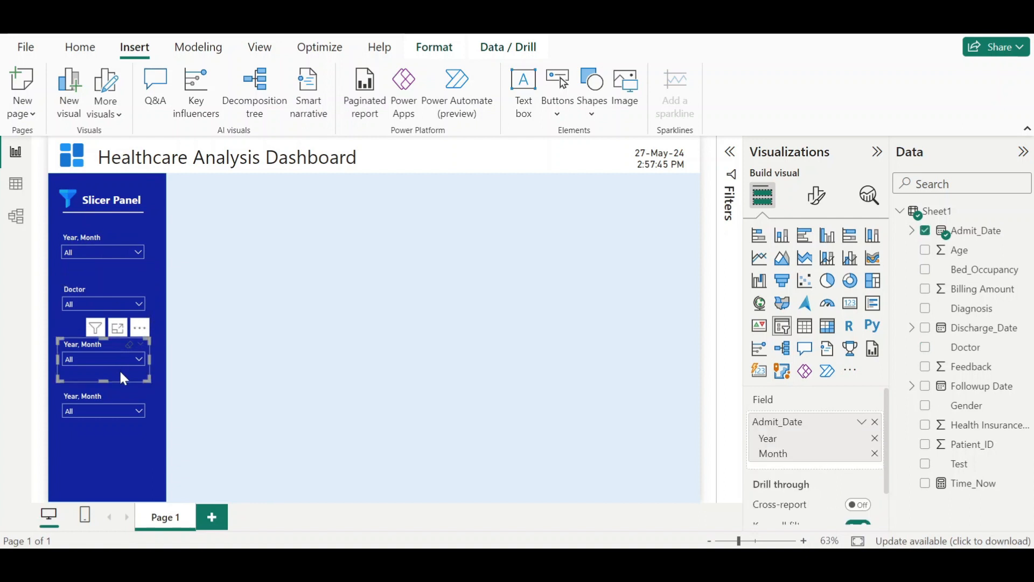
click(876, 422)
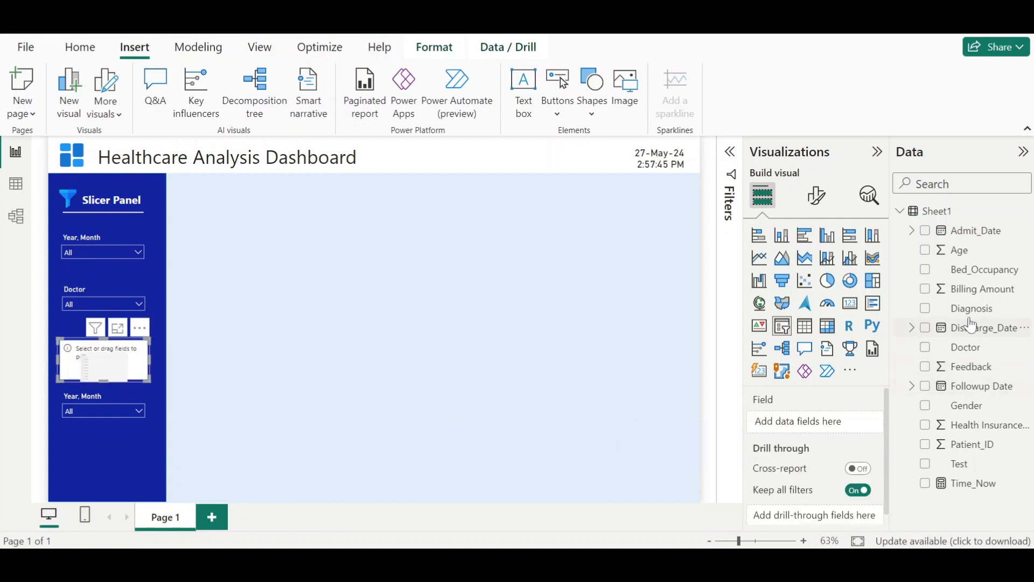
drag(968, 323, 821, 434)
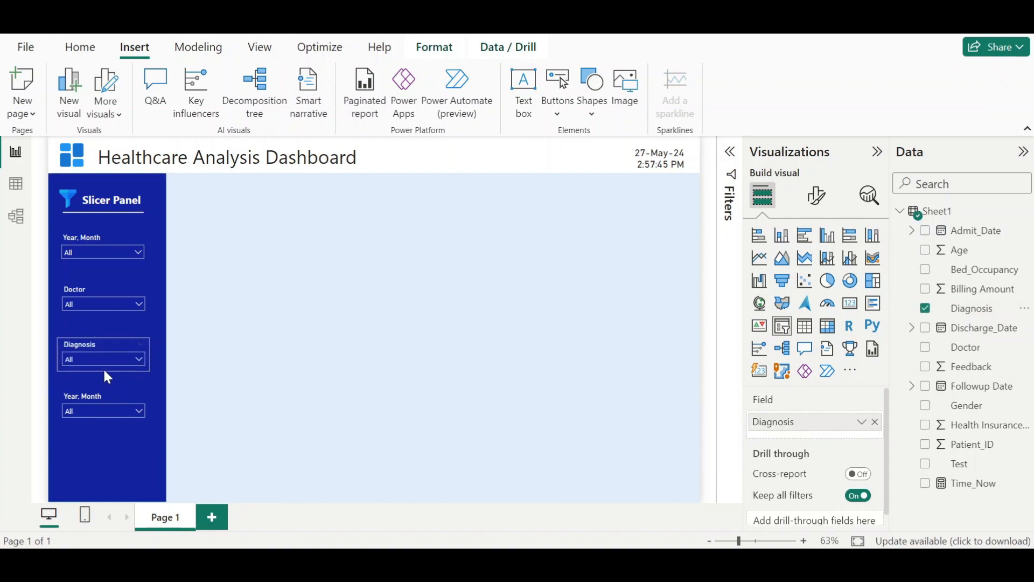
key(ctrl+z)
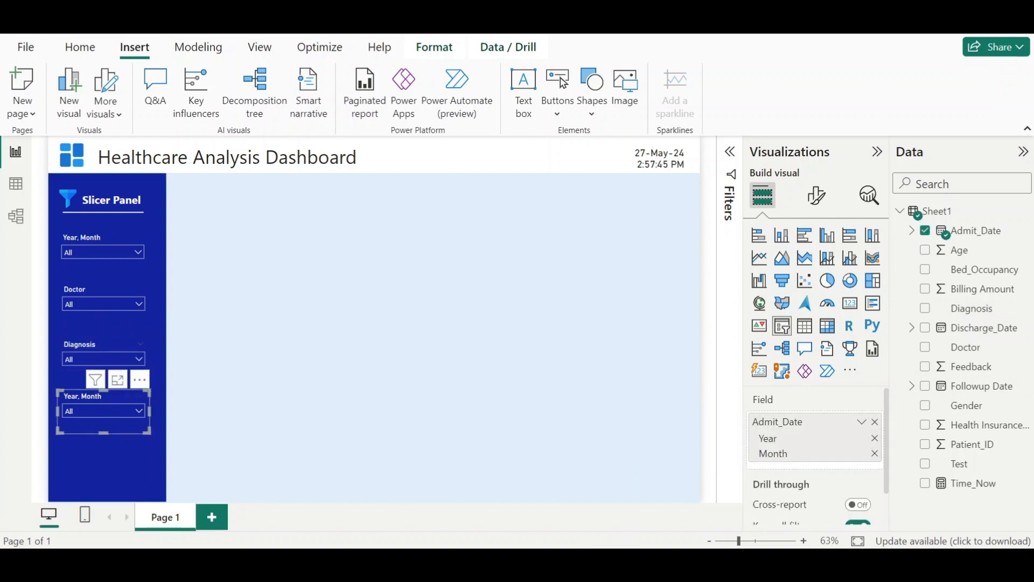
- Replace the fourth slicer's field with Test and nudge the slicer into place
mouse_move(628, 542)
click(625, 506)
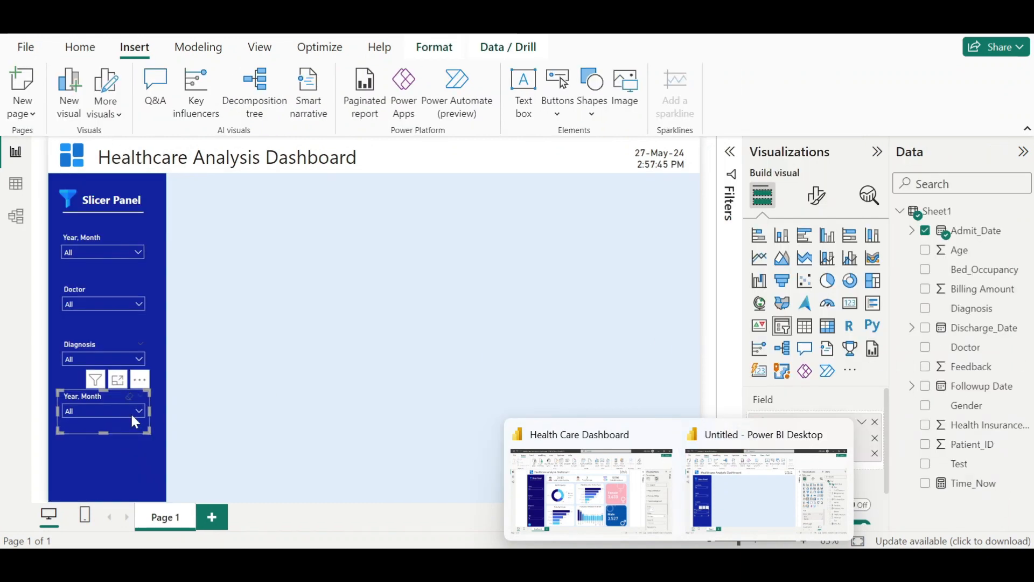
click(383, 349)
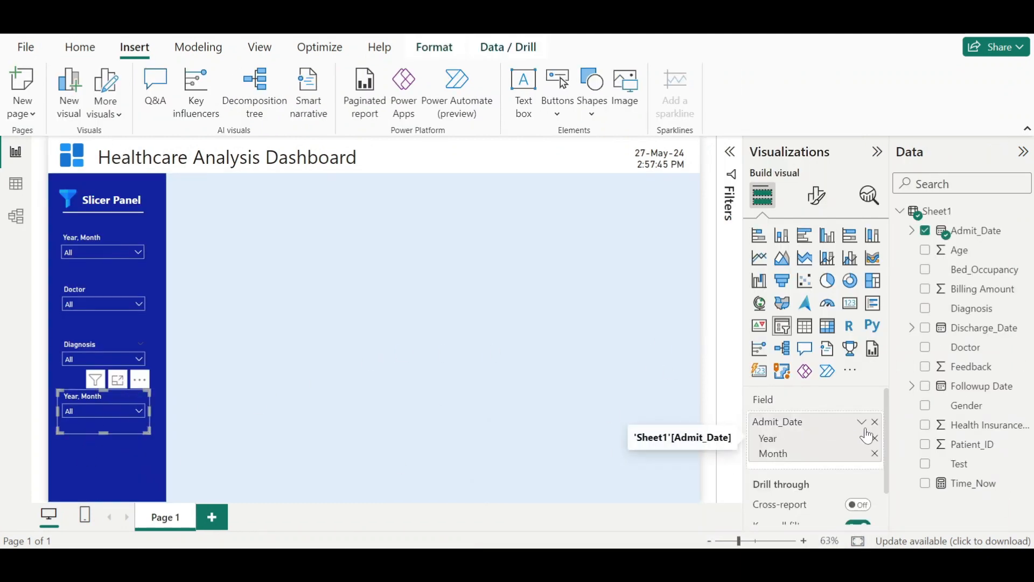
click(875, 423)
drag(957, 468, 814, 423)
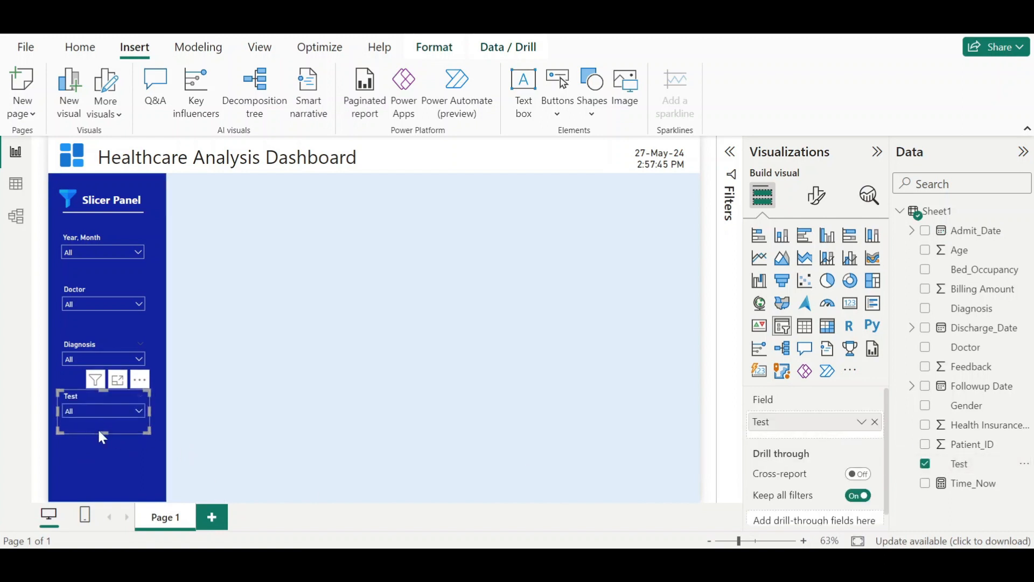
drag(103, 426, 102, 422)
click(256, 417)
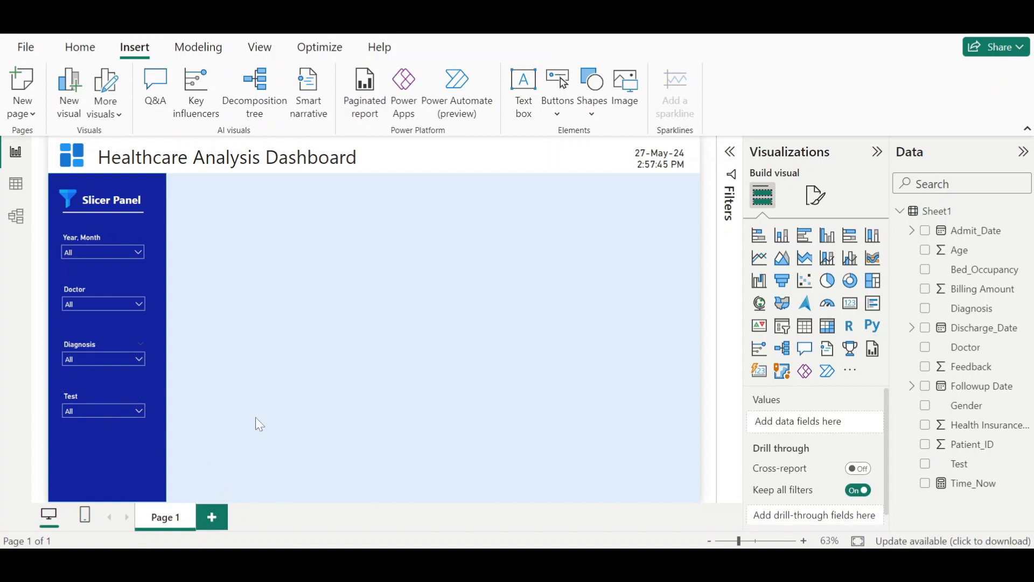
- Rename the first slicer's header title to Date
click(108, 239)
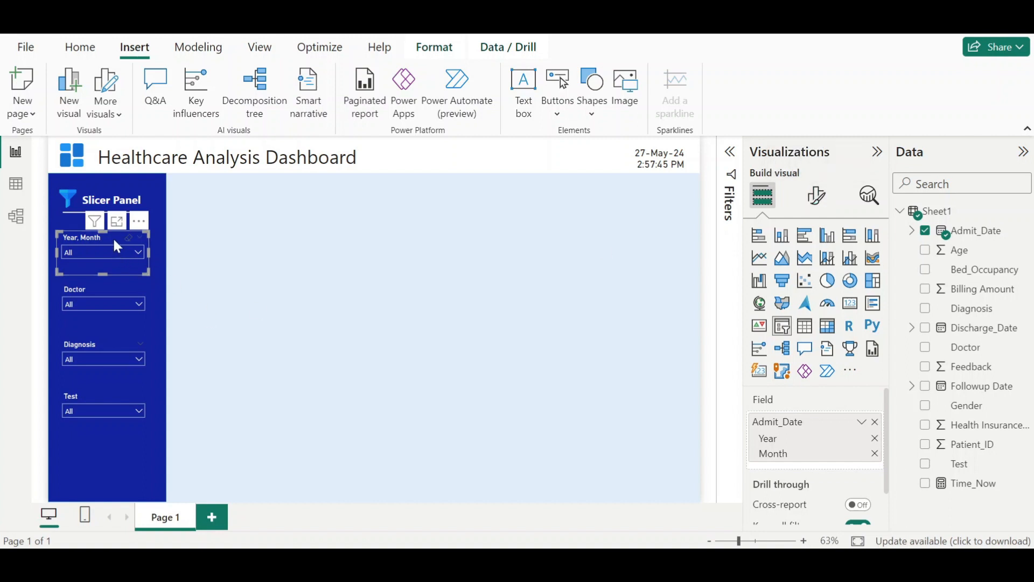
click(814, 207)
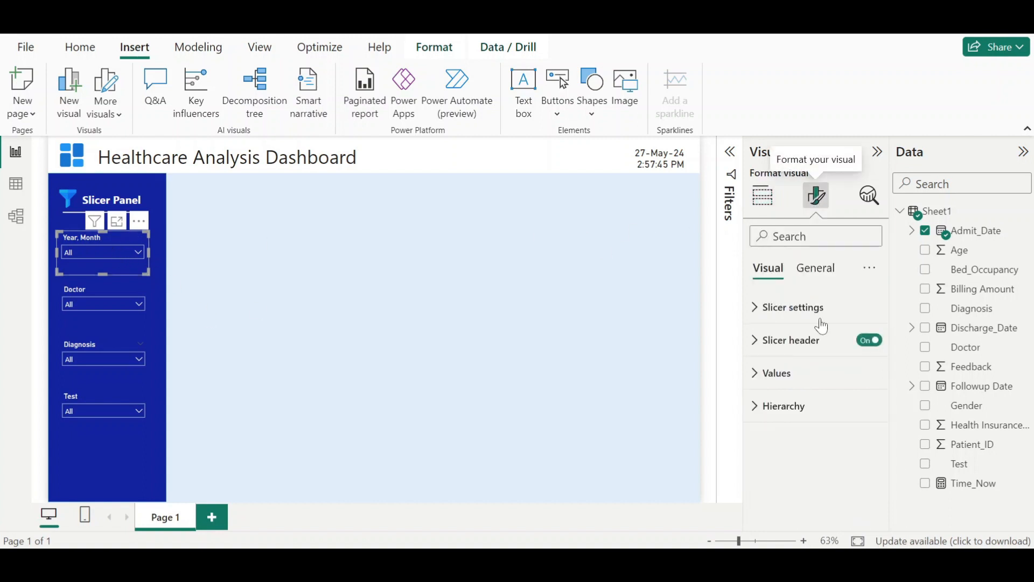
click(803, 345)
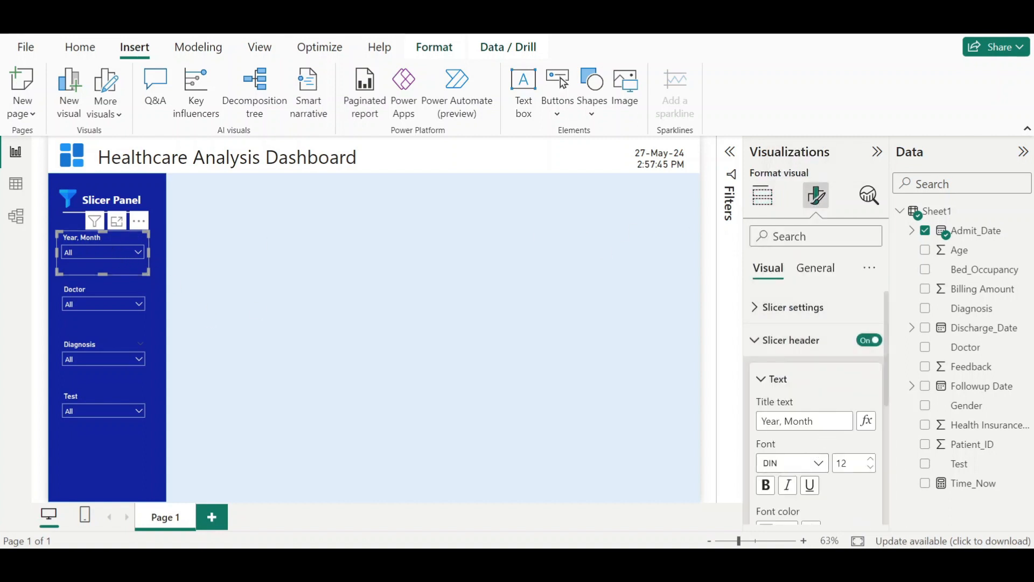
drag(815, 421, 760, 421)
text(Date)
click(200, 451)
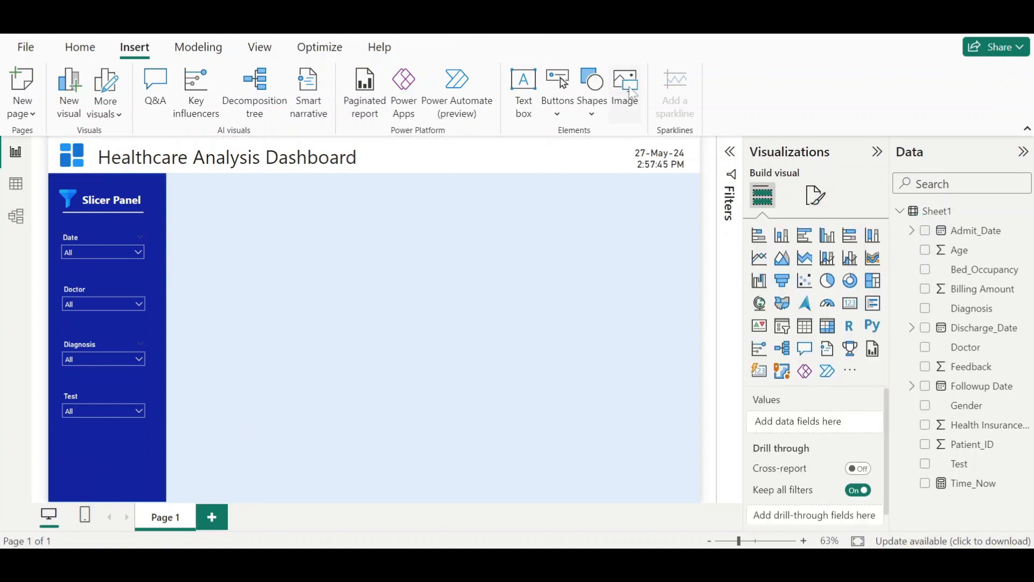
- Insert the linkedin icon image and shrink it into the bottom corner of the slicer panel
click(633, 93)
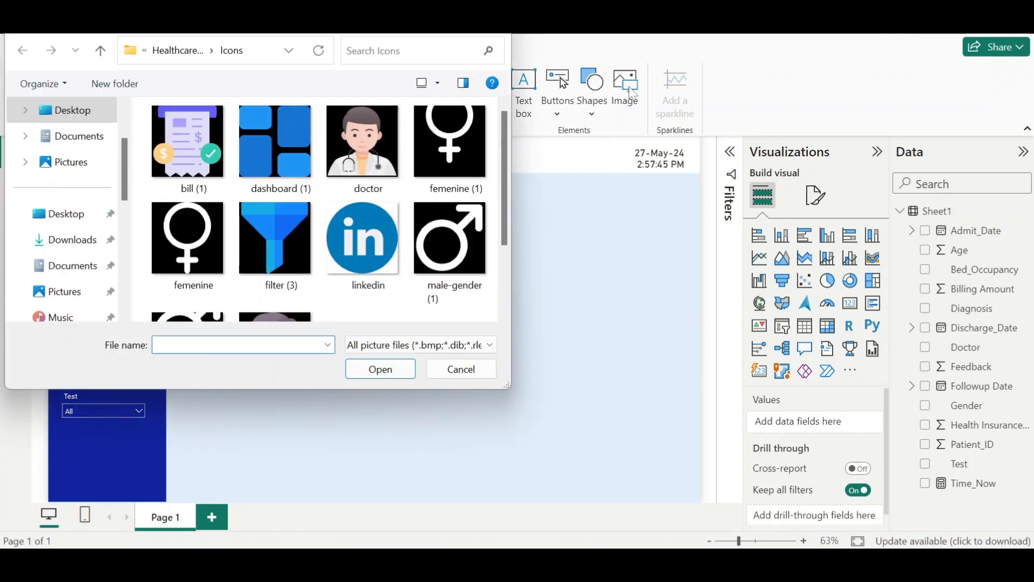
double_click(361, 233)
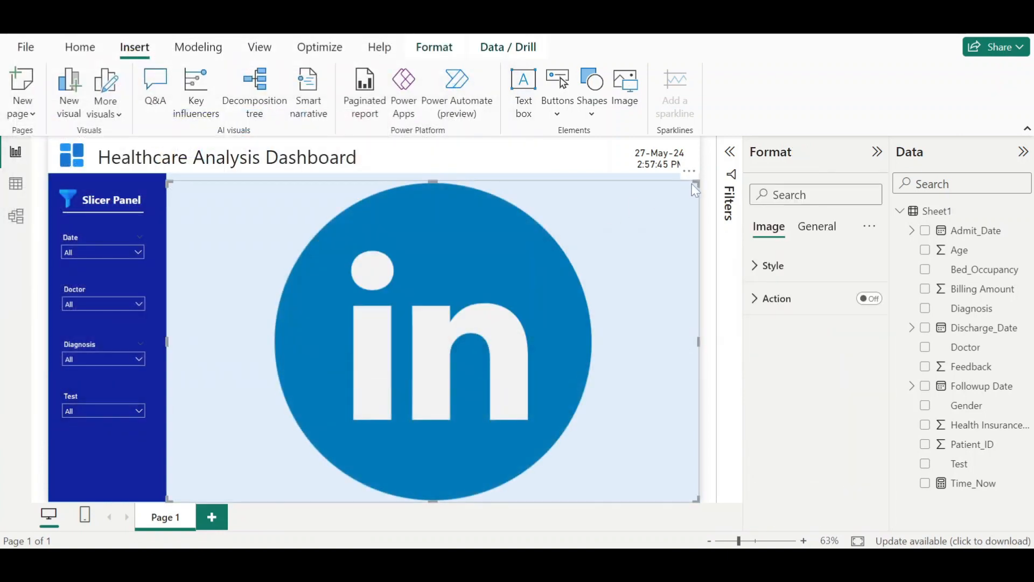
drag(695, 185, 654, 200)
drag(443, 330, 75, 490)
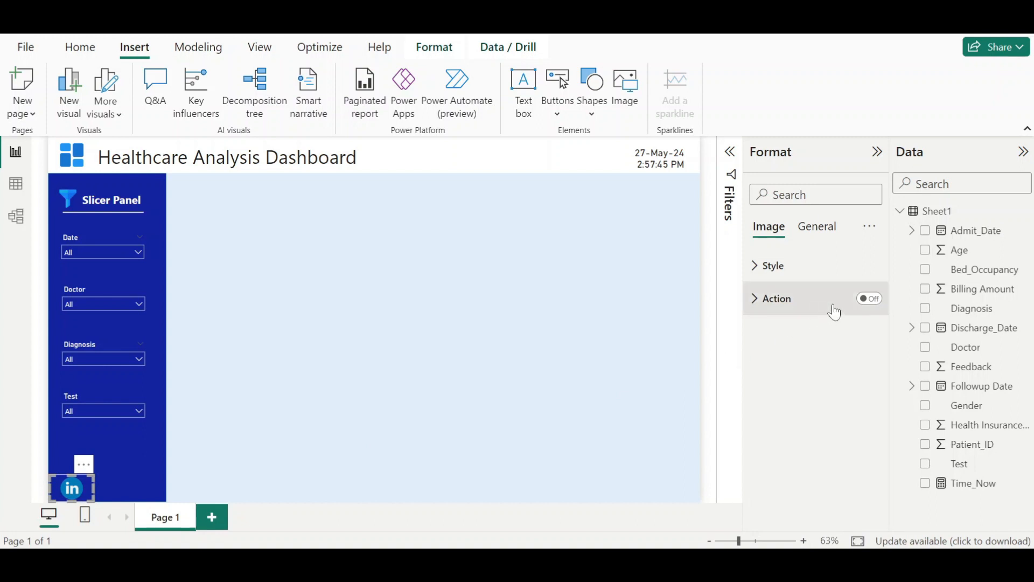
- Turn on the LinkedIn image's action and set its type to Web URL
click(870, 299)
click(784, 304)
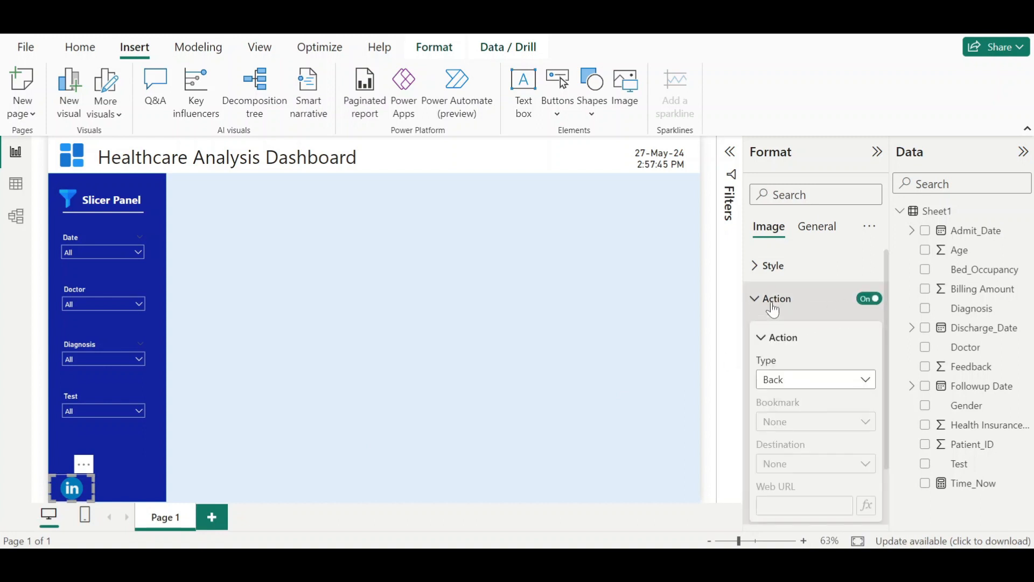
click(821, 381)
click(805, 475)
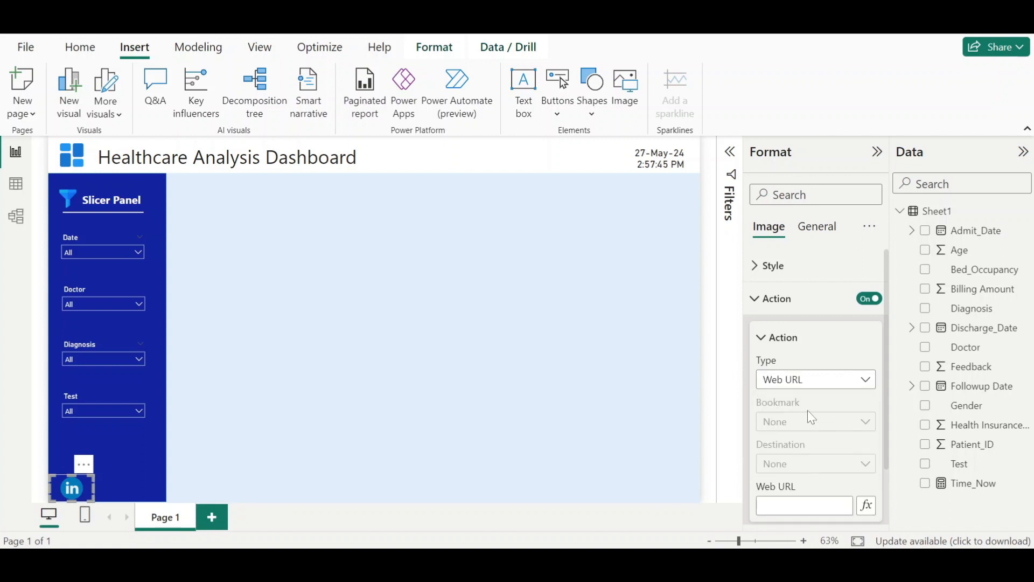
scroll(809, 418, down, 2)
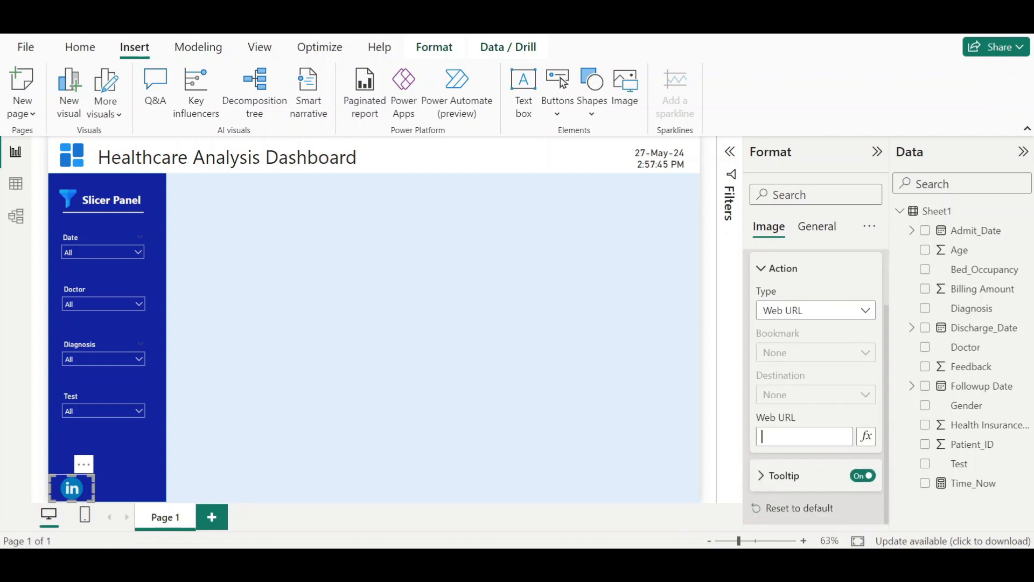
- Switch to the finished Health Care Dashboard for reference and return to the working report
click(563, 482)
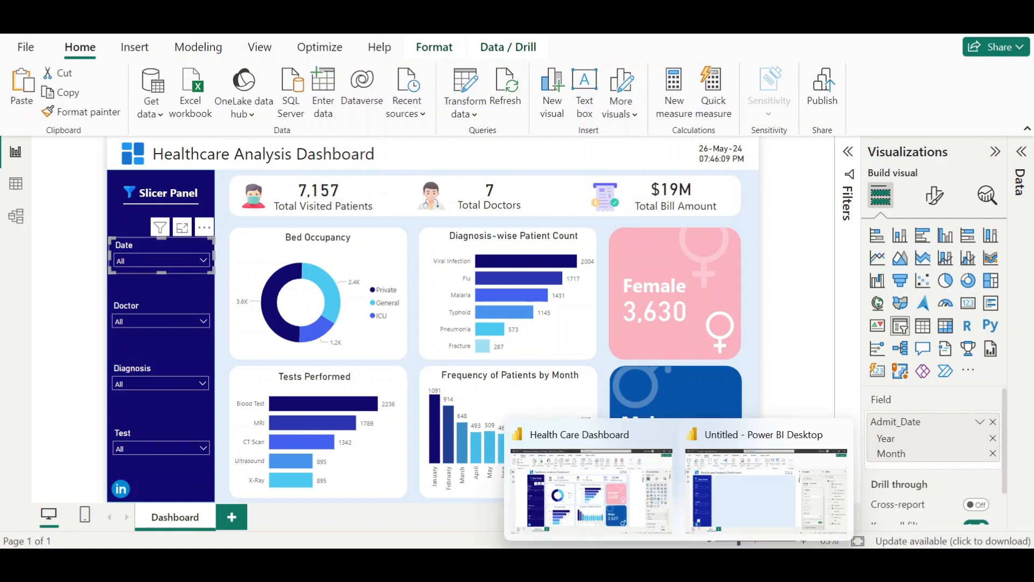
mouse_move(680, 566)
click(756, 468)
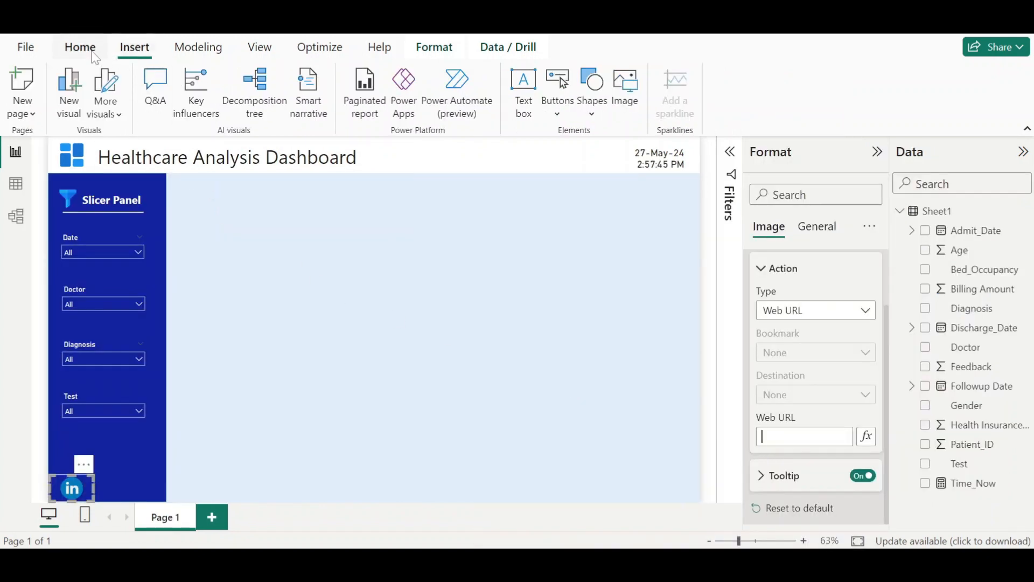
- Insert a rounded rectangle and size it as a thin bar across the top of the canvas
click(595, 116)
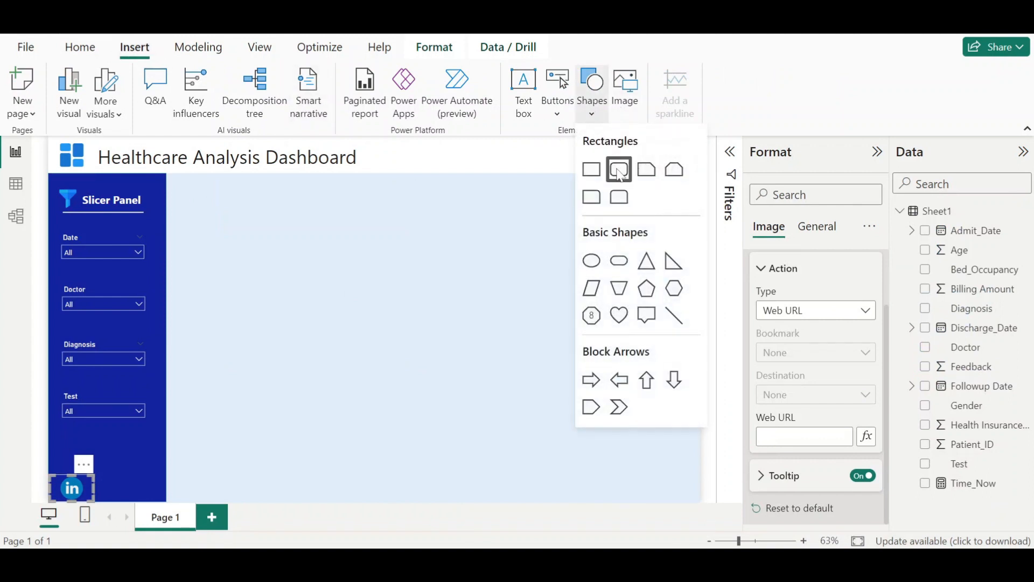
click(338, 258)
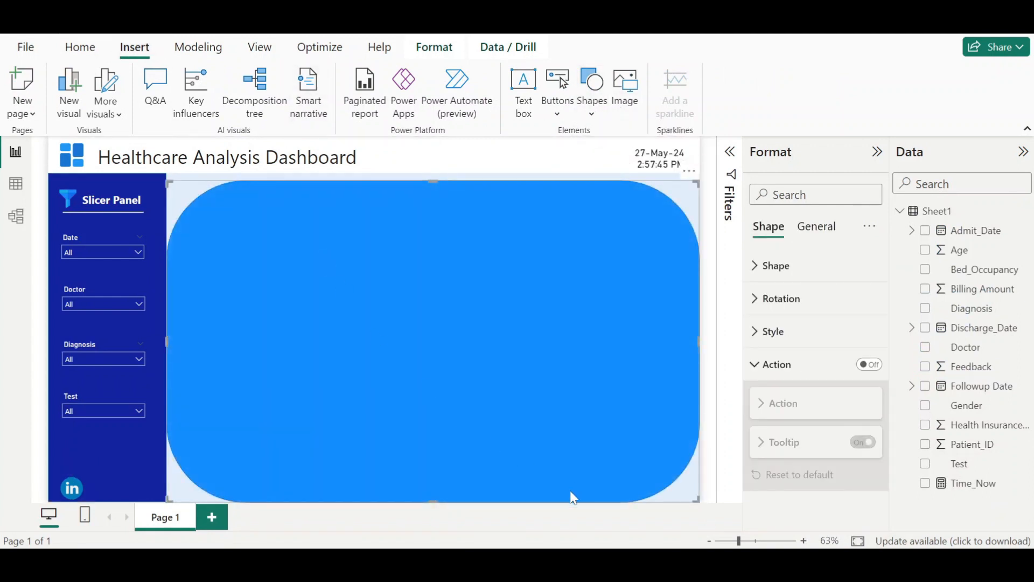
drag(696, 503, 612, 221)
drag(445, 201, 453, 198)
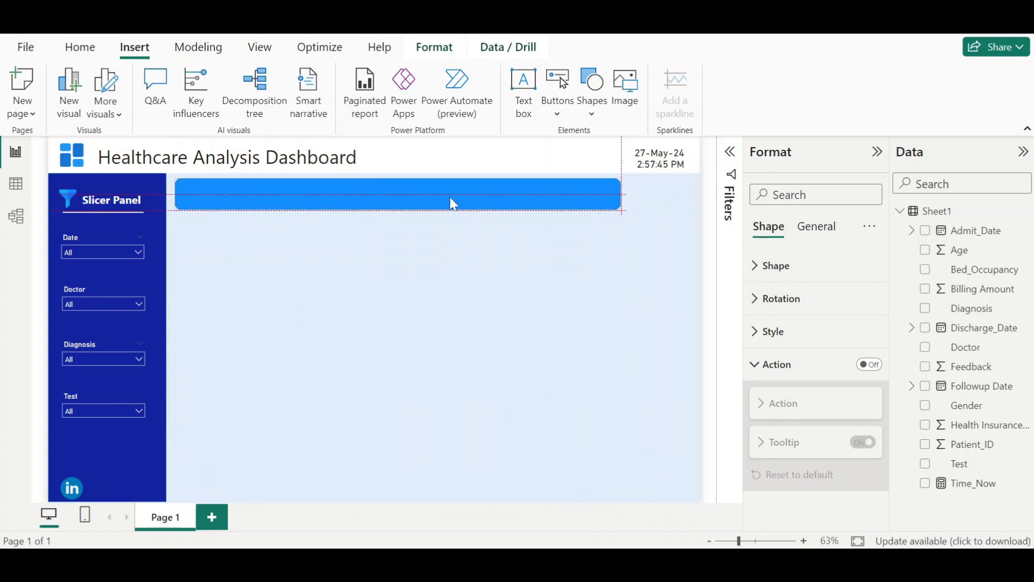
drag(621, 193, 682, 198)
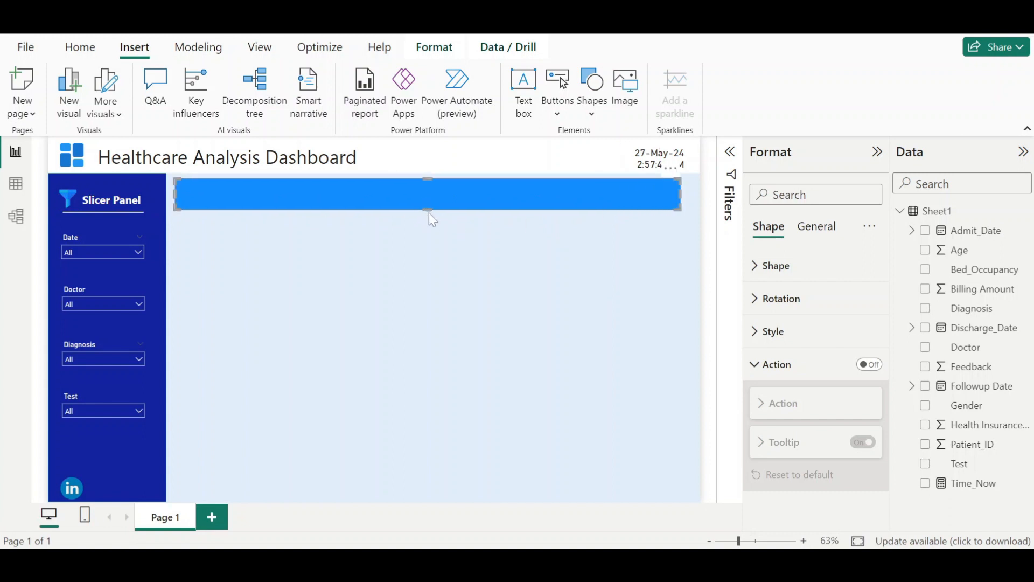
drag(429, 214, 429, 220)
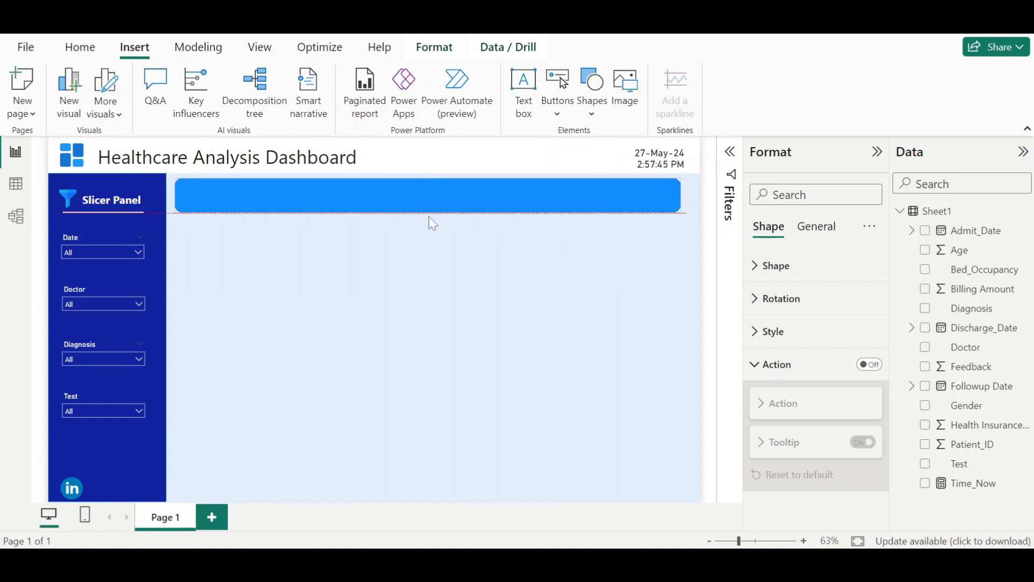
- Fill the top bar white and turn off its border
click(787, 348)
click(787, 413)
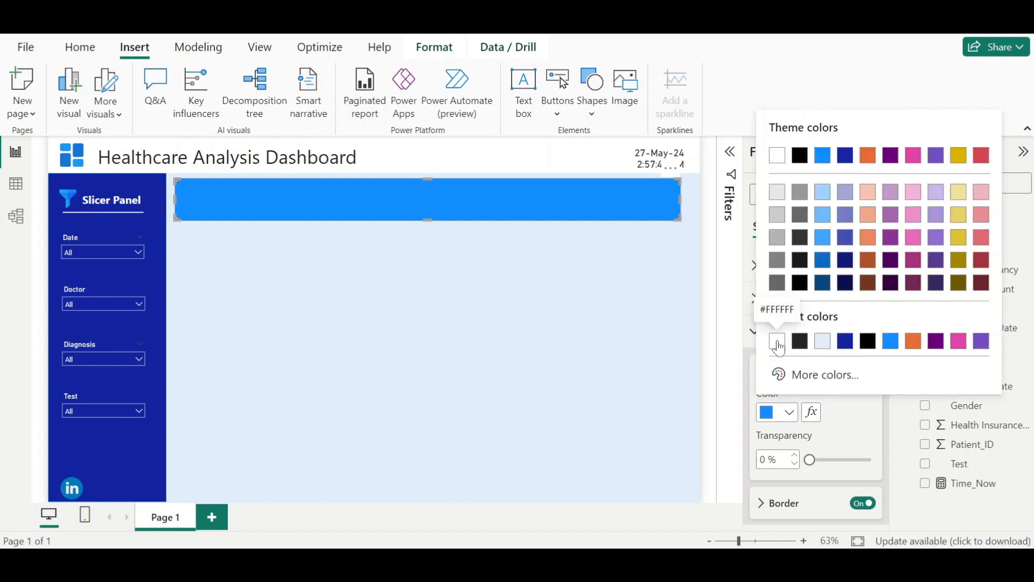
click(778, 348)
click(863, 503)
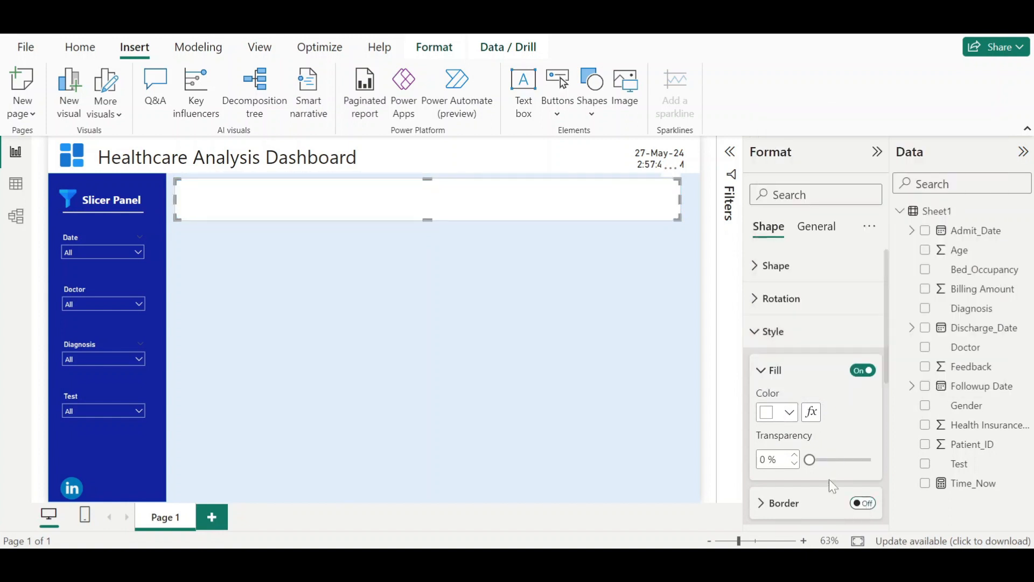
click(711, 377)
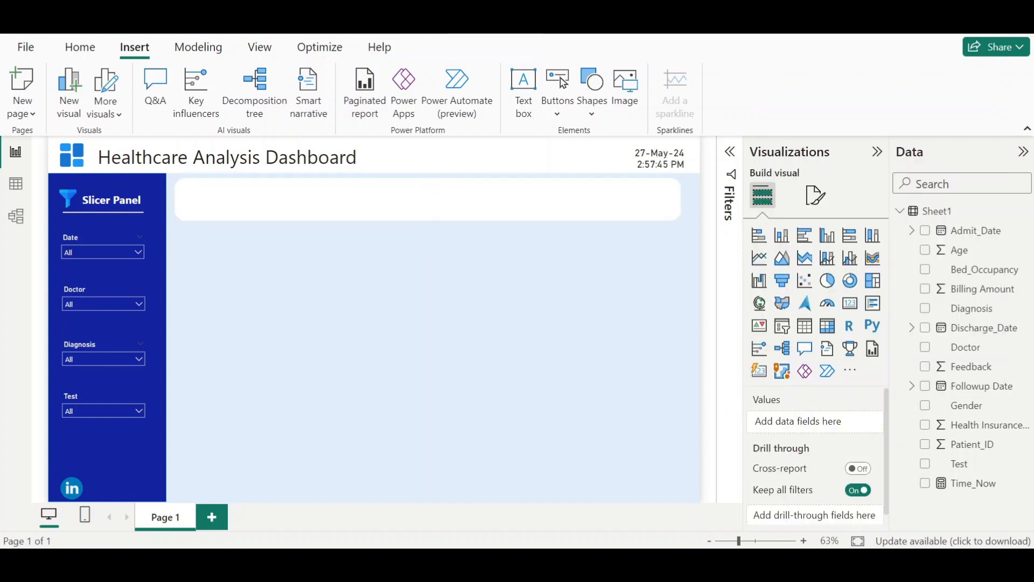
- Switch to the finished Health Care Dashboard for reference and return to the working report
click(582, 485)
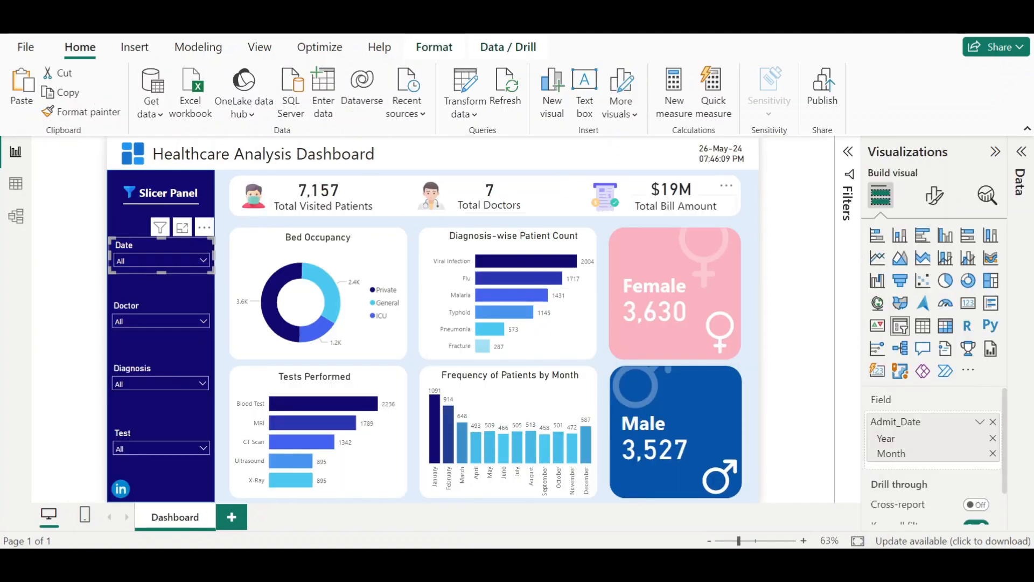
mouse_move(679, 562)
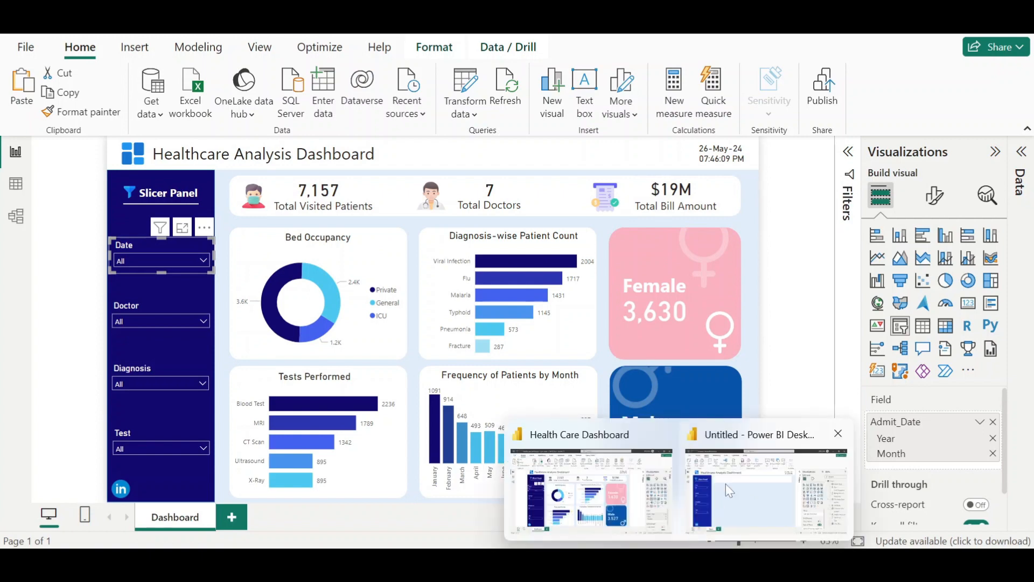
click(725, 484)
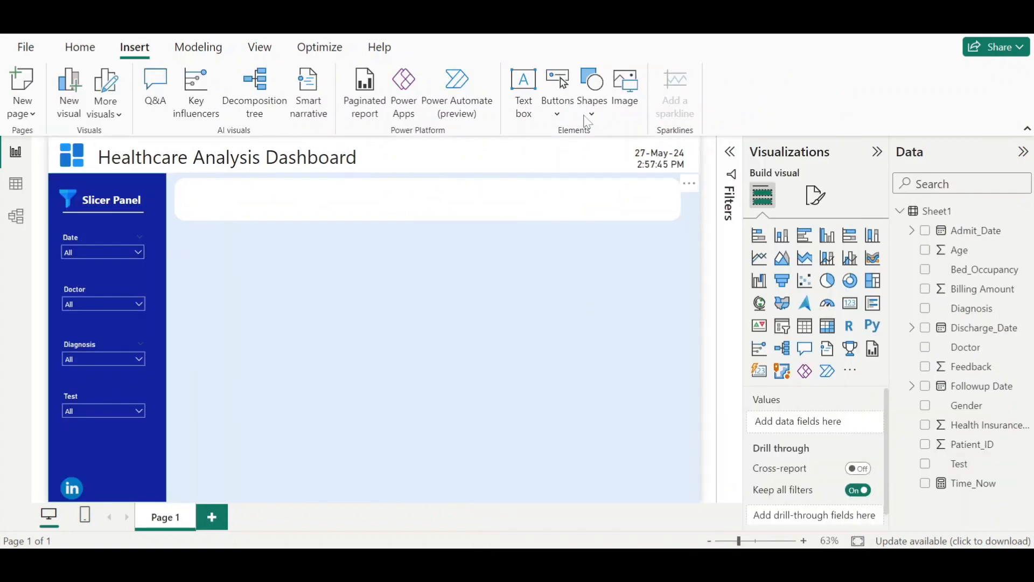
- Insert the masked patient icon image and shrink it onto the left end of the top bar
click(617, 86)
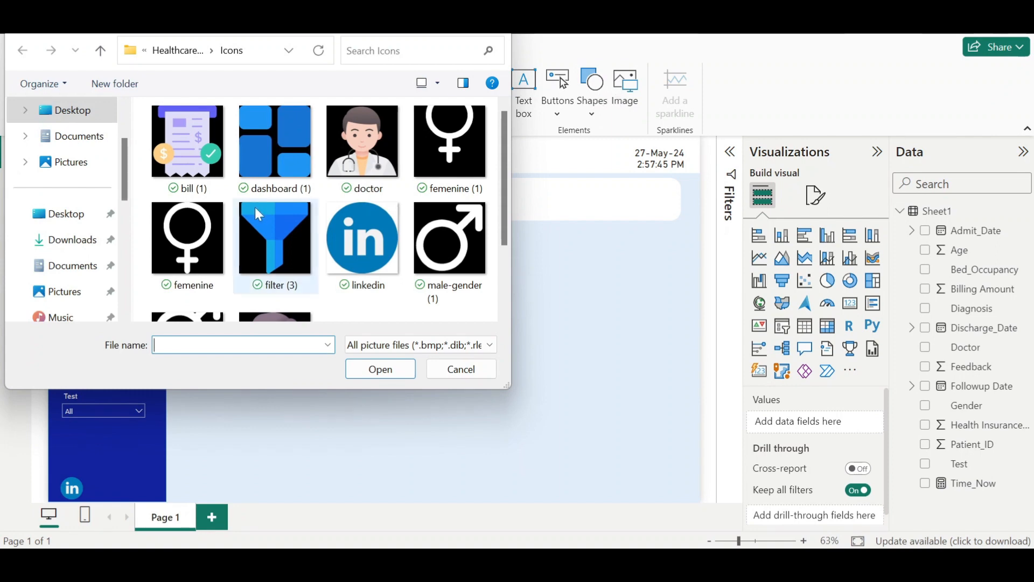
scroll(258, 215, down, 2)
double_click(268, 256)
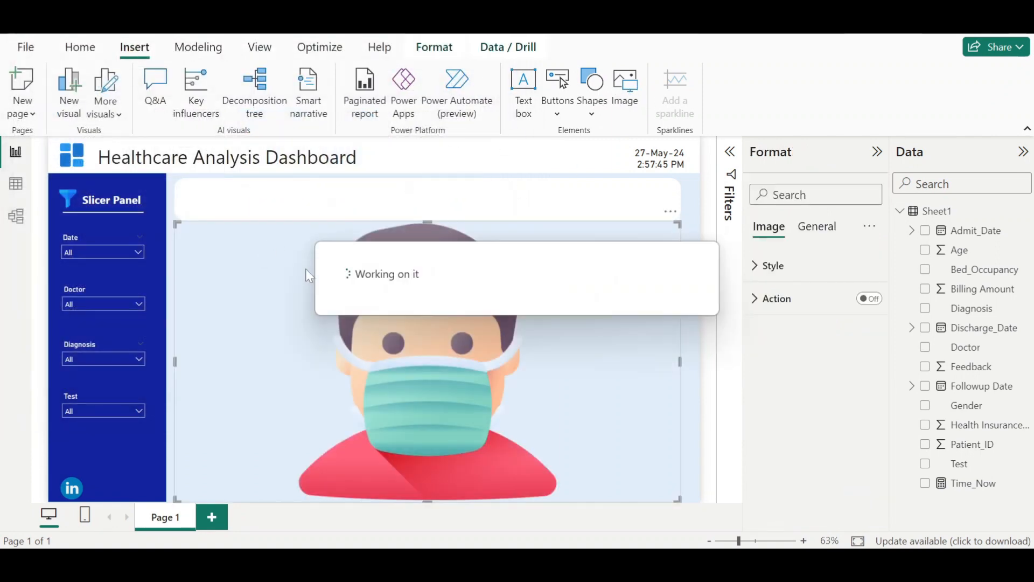
drag(384, 417, 184, 181)
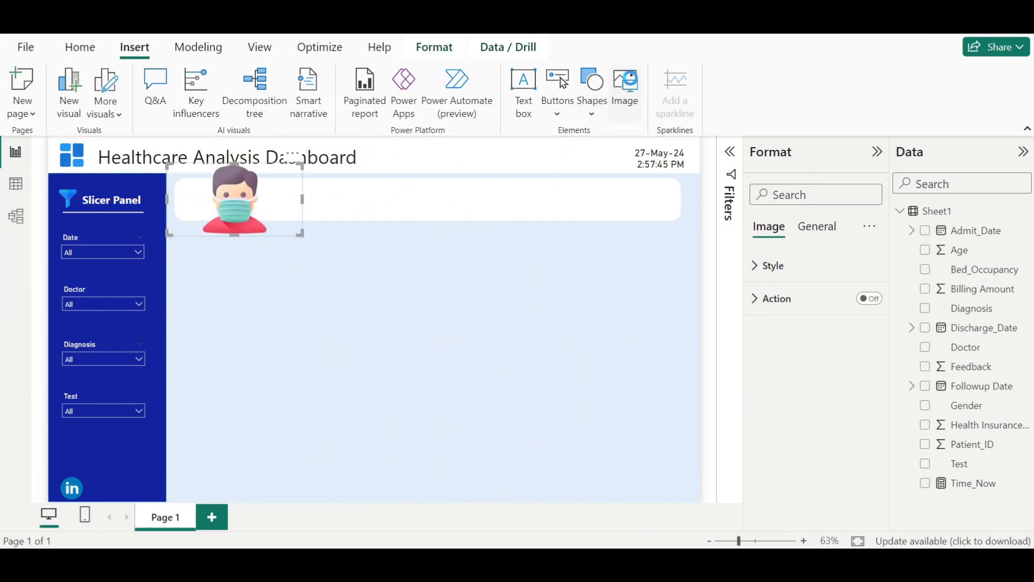
- Insert the doctor icon image and shrink it onto the middle of the top bar
click(626, 82)
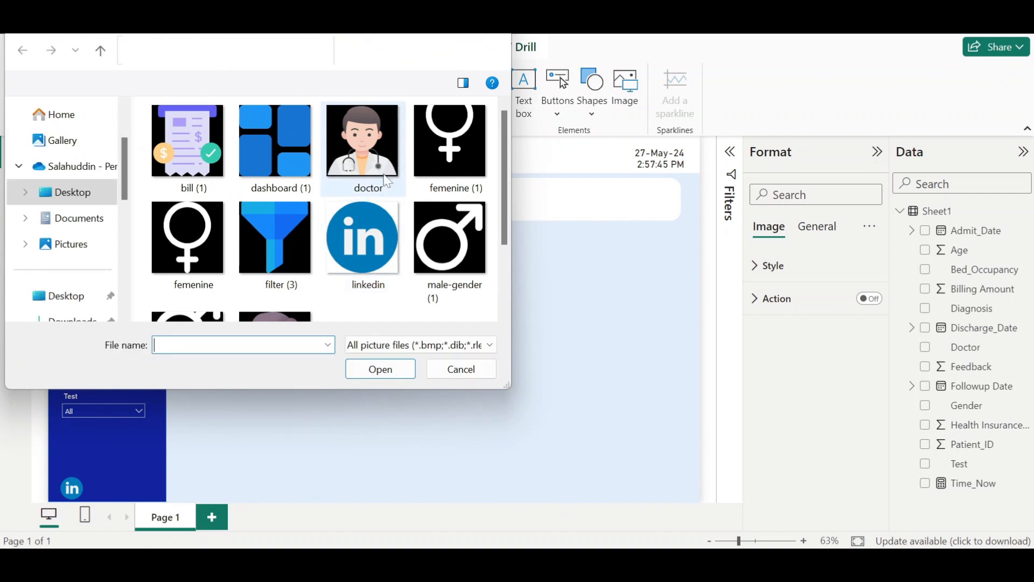
double_click(382, 181)
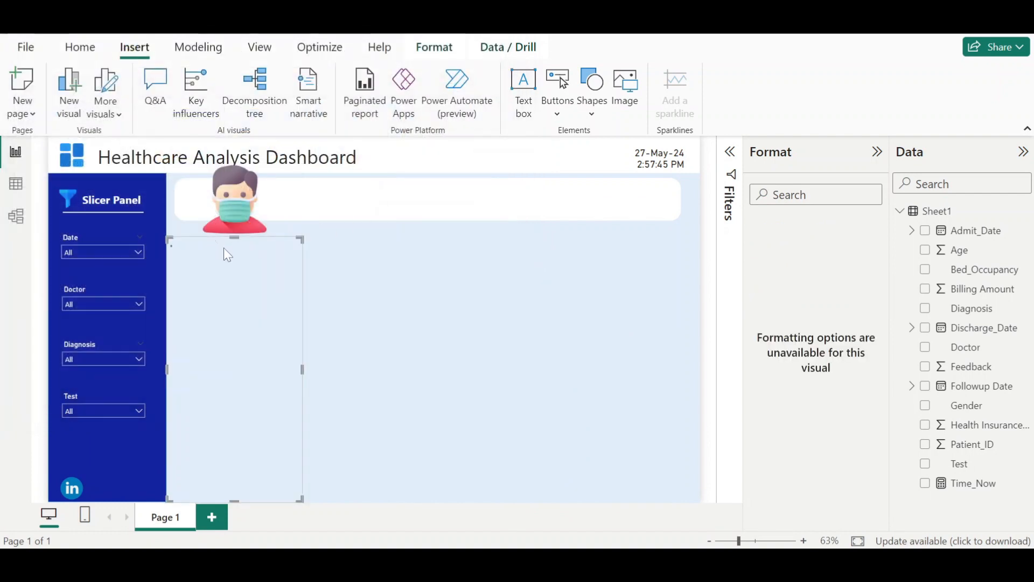
drag(217, 357, 412, 222)
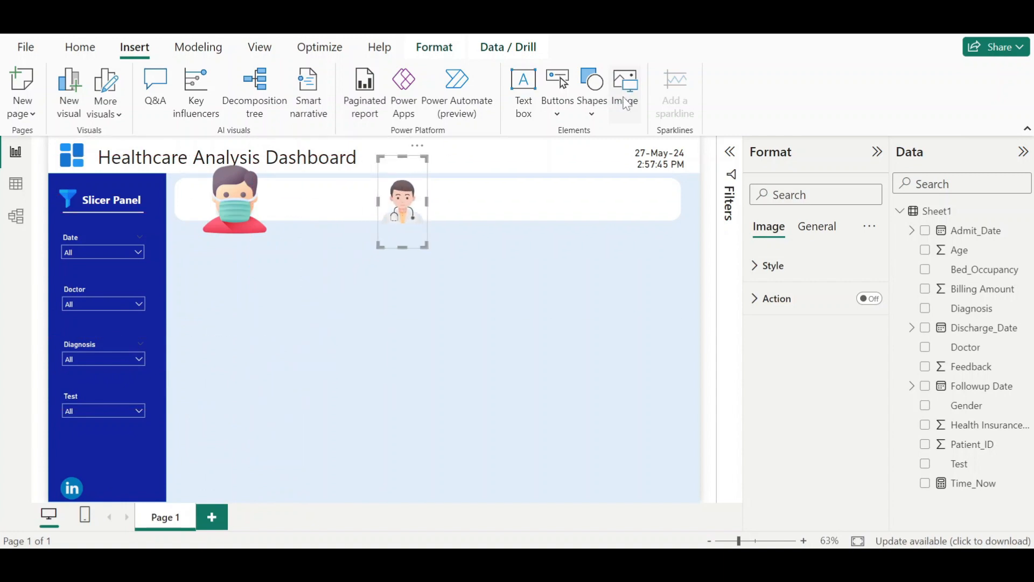
- Insert the bill icon image and shrink it onto the right part of the top bar
click(609, 115)
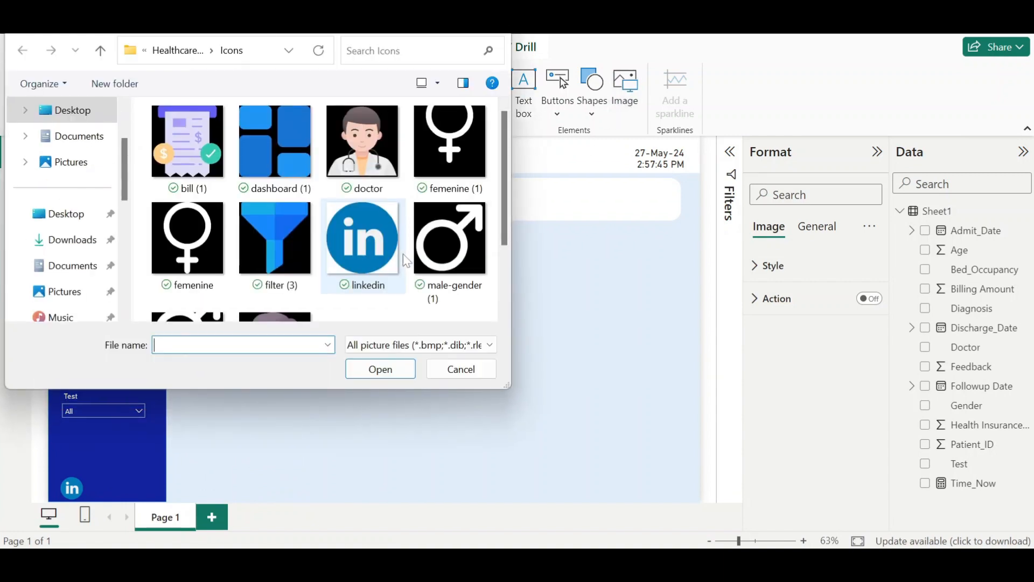
double_click(211, 175)
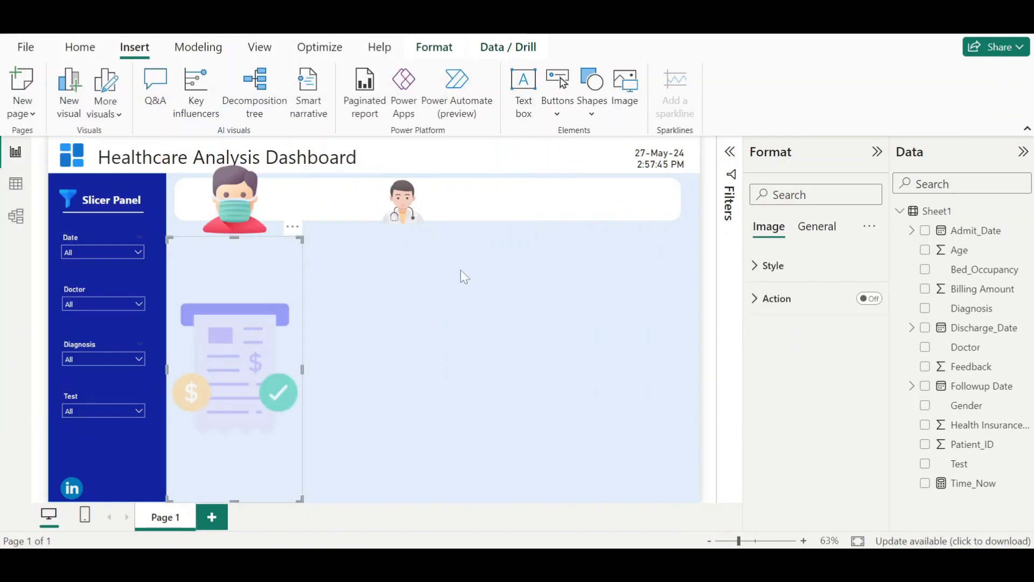
drag(169, 244, 559, 208)
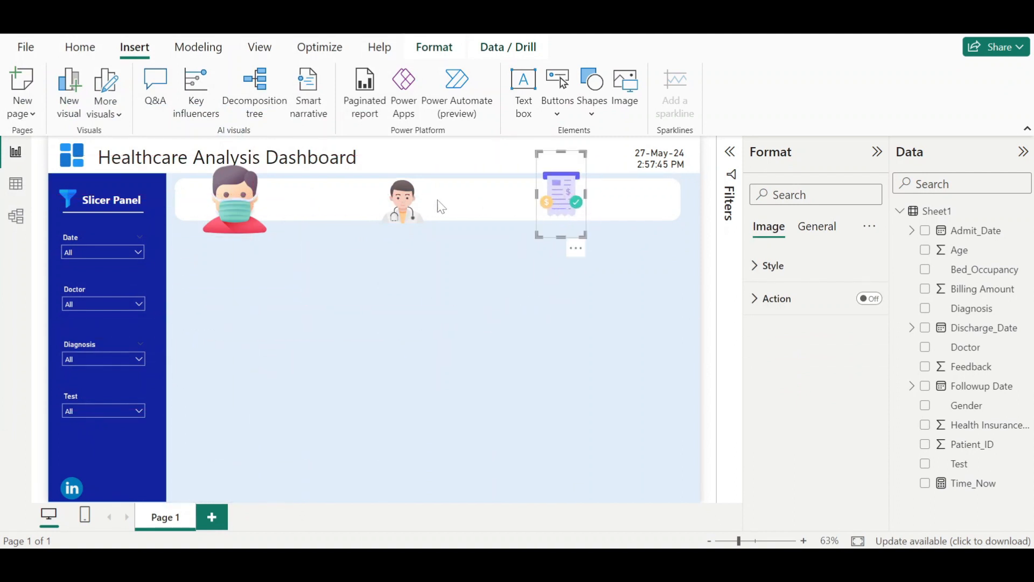
- Resize and reposition the patient and doctor icons so they sit small inside the top bar
drag(396, 206, 421, 203)
drag(243, 207, 222, 197)
drag(277, 156, 204, 198)
click(446, 190)
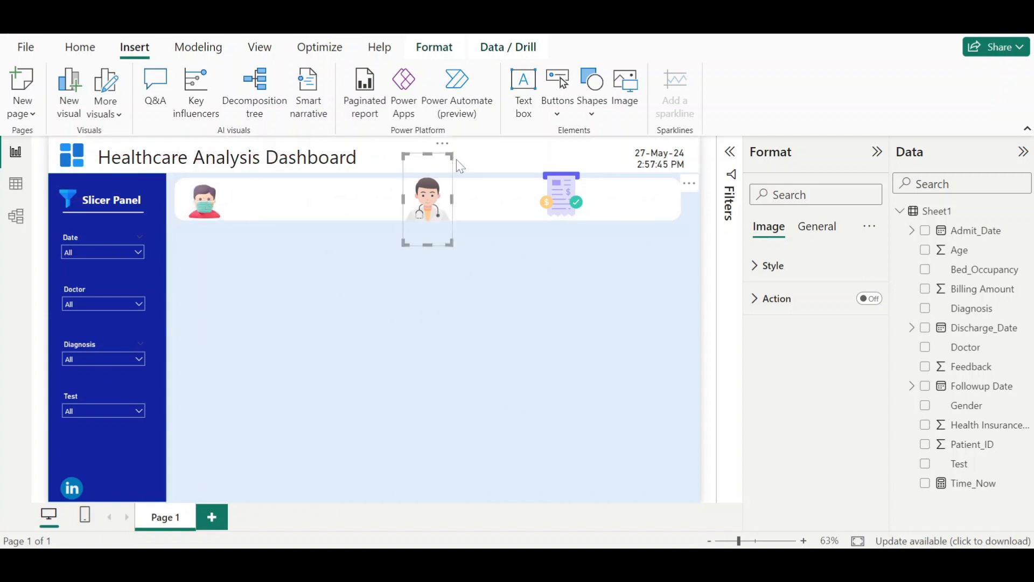
drag(453, 155, 398, 197)
drag(426, 160, 418, 182)
- Shrink the bill icon and align it inside the top bar
click(566, 195)
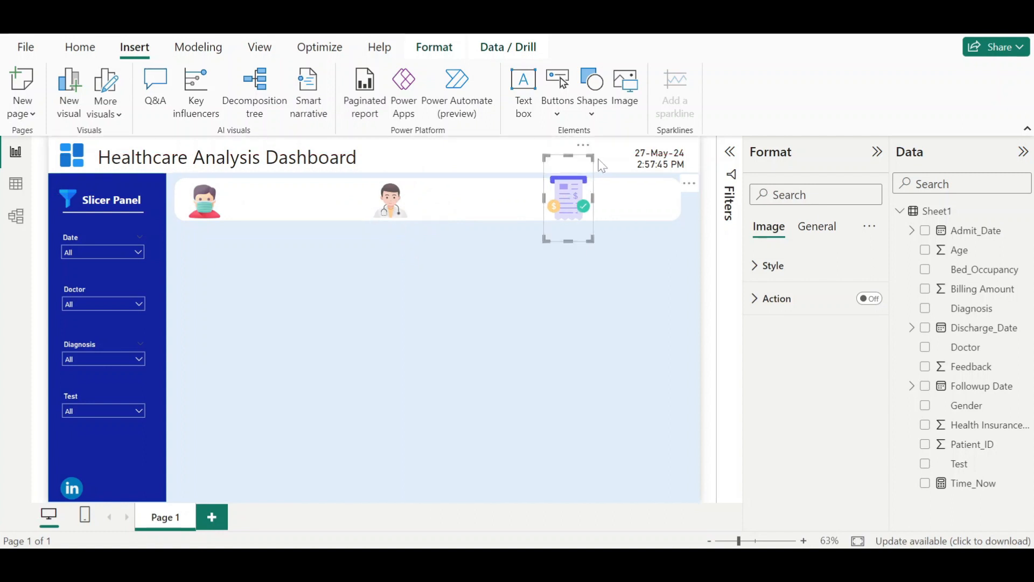
drag(594, 156, 586, 172)
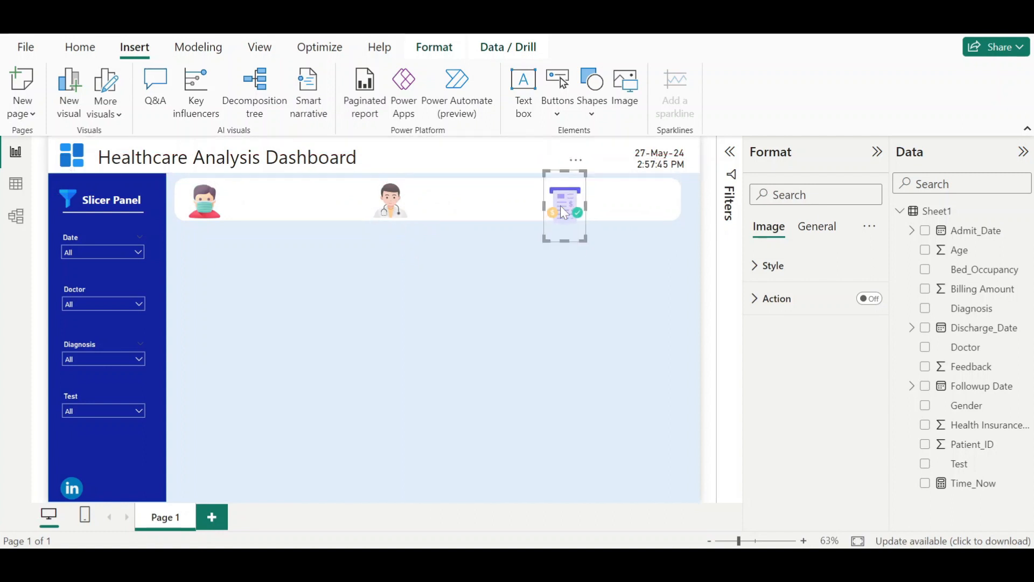
drag(564, 213, 552, 209)
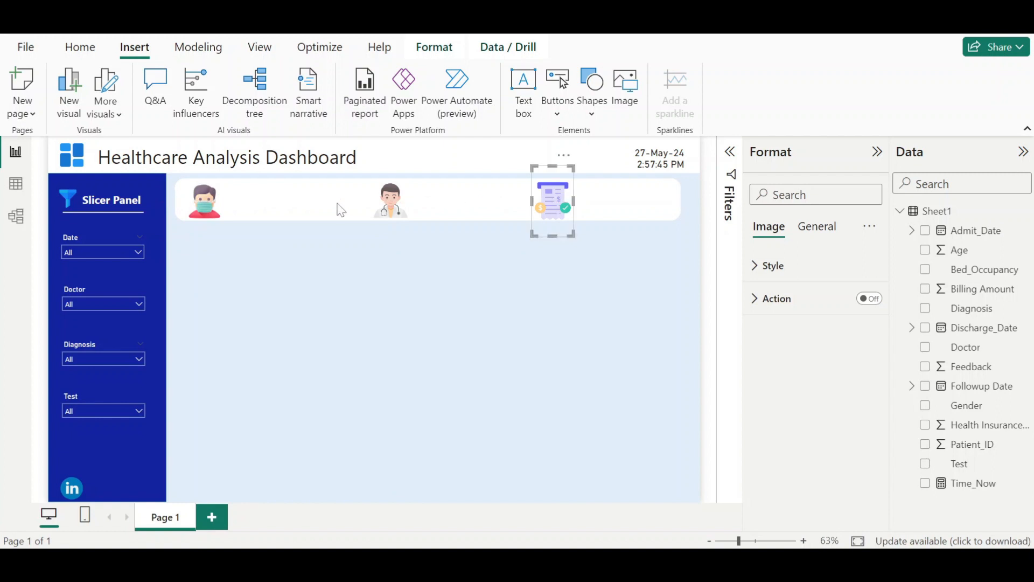
click(388, 197)
drag(411, 176, 412, 172)
click(437, 310)
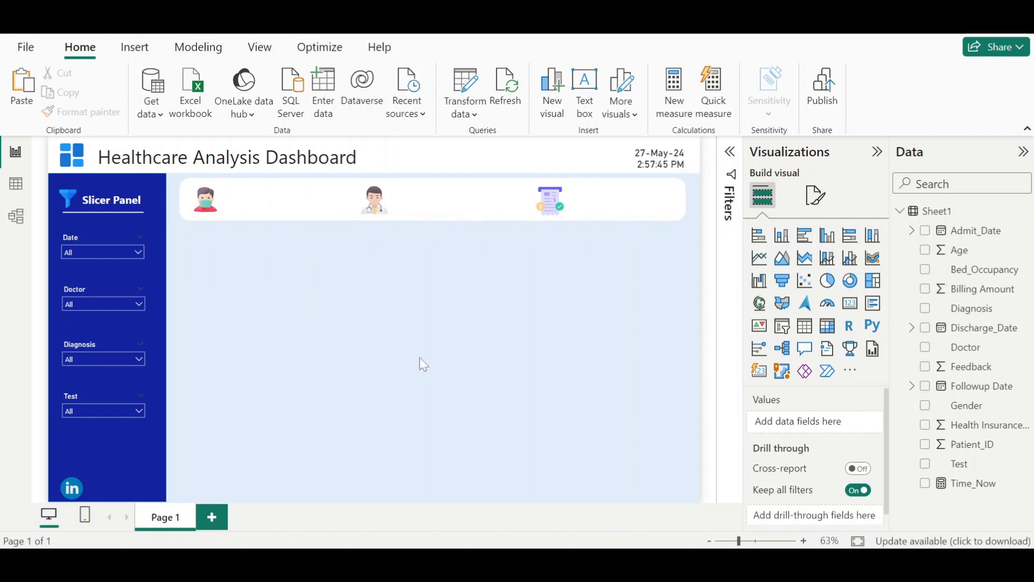
- Add a card visual showing the count of Patient_ID and shrink it
click(850, 303)
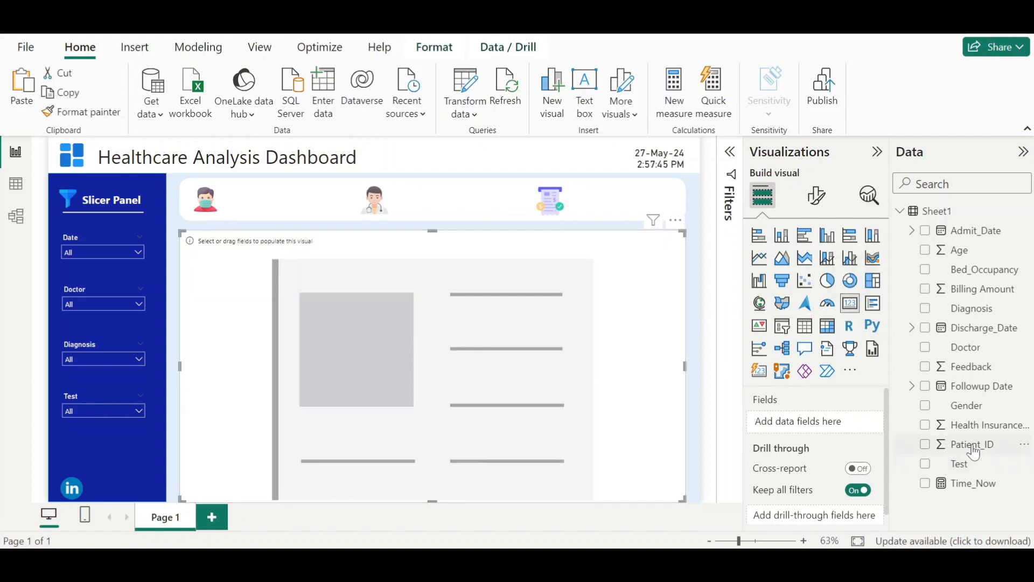
drag(973, 449, 806, 426)
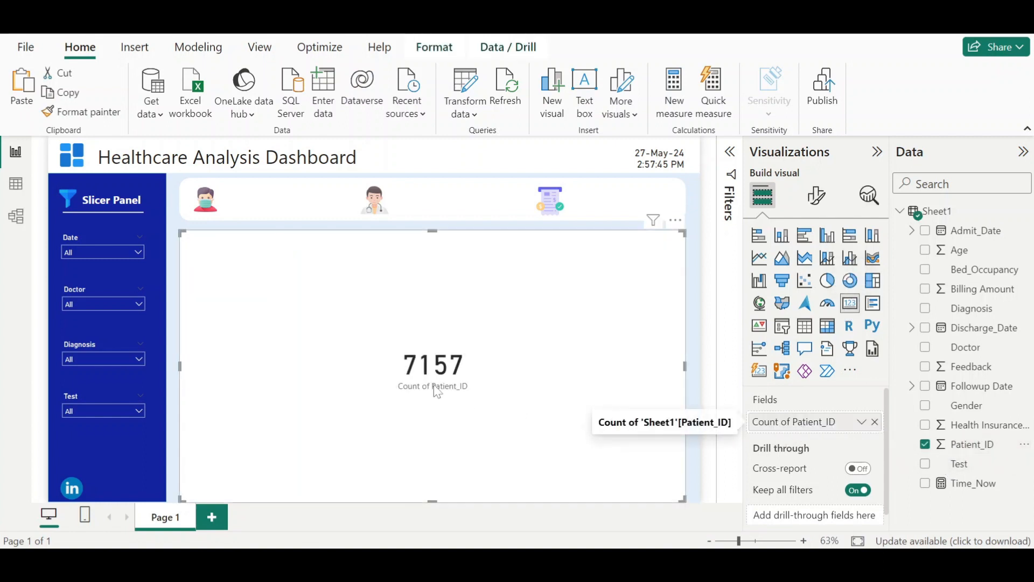
drag(432, 500, 431, 365)
drag(685, 298, 350, 350)
click(816, 195)
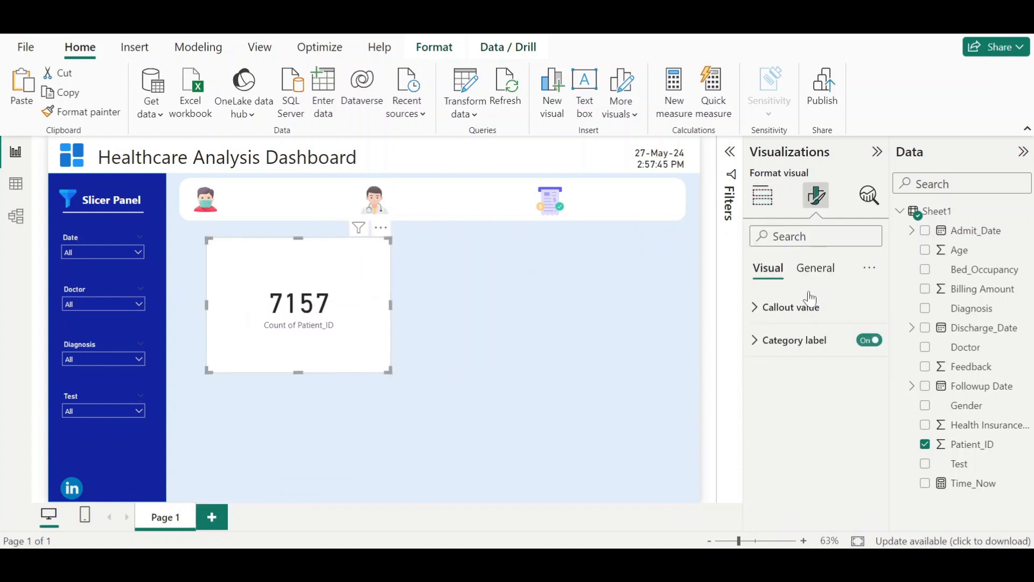
- Turn off the card's category label and its background
click(870, 341)
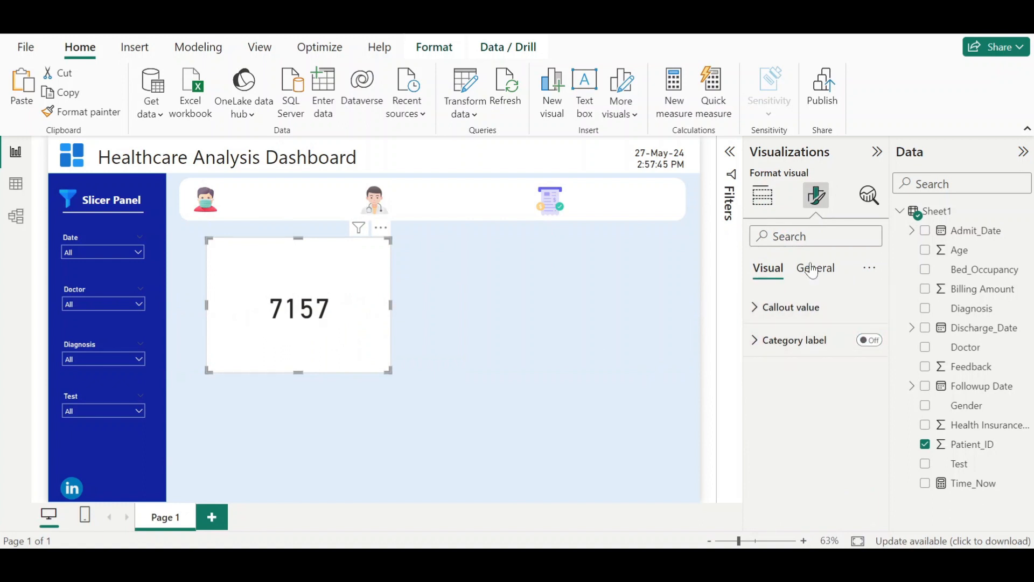
click(815, 268)
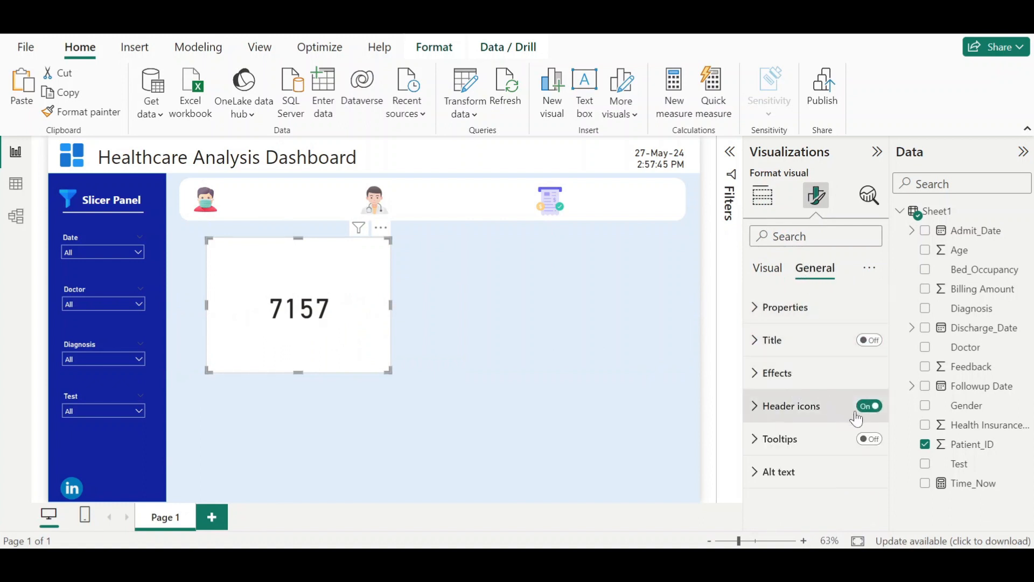
click(771, 372)
click(863, 413)
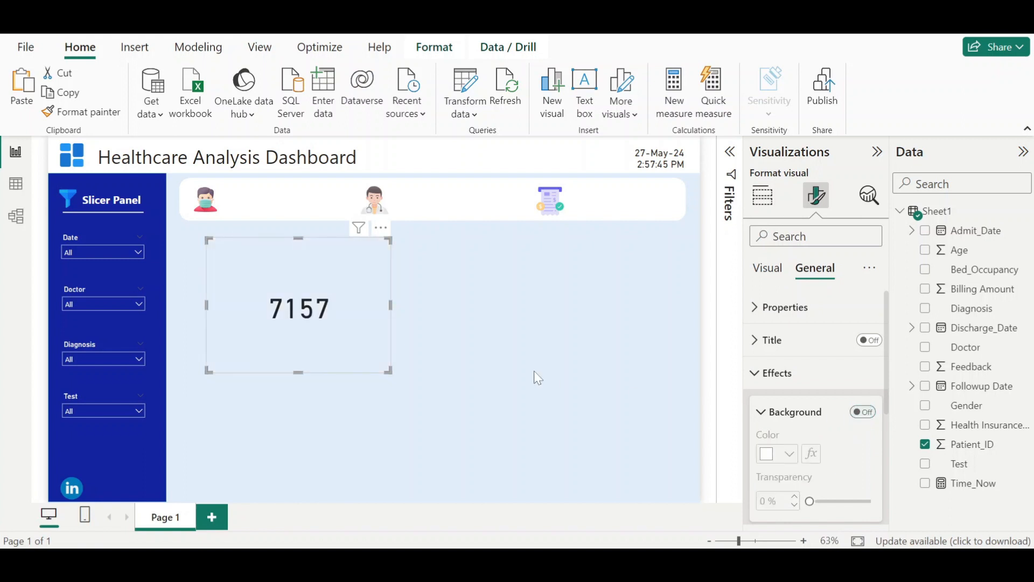
- Resize the card and place it beside the patient icon in the top bar
drag(295, 370, 298, 291)
drag(387, 264, 289, 210)
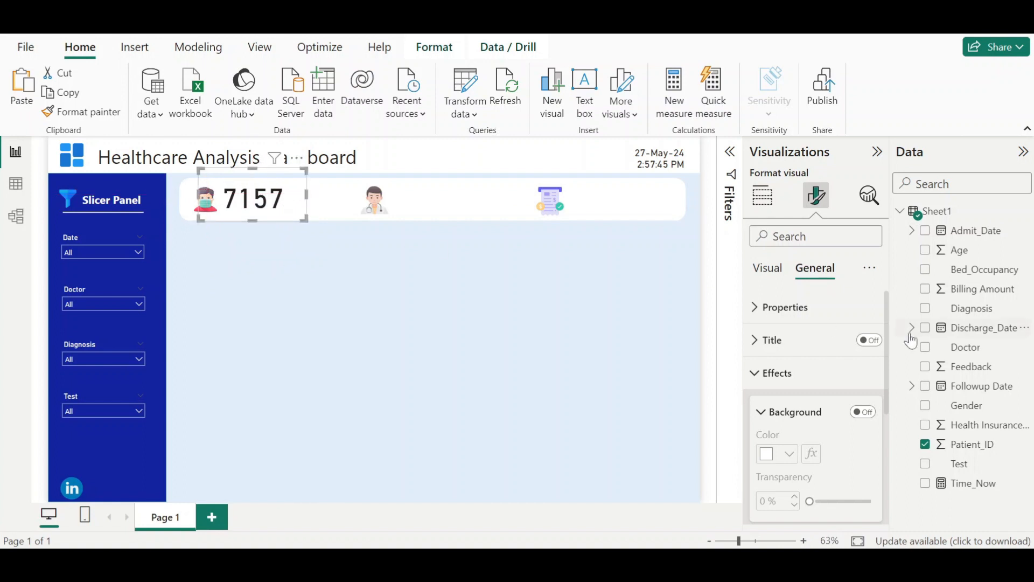
- Set the card's callout value font size to 29
click(777, 374)
click(761, 280)
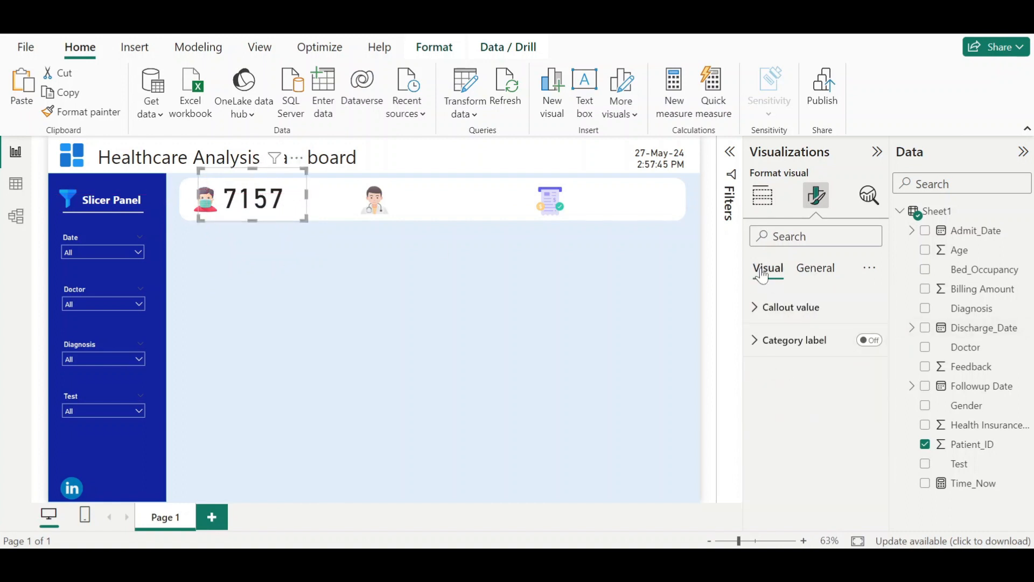
click(786, 307)
click(872, 368)
click(872, 368)
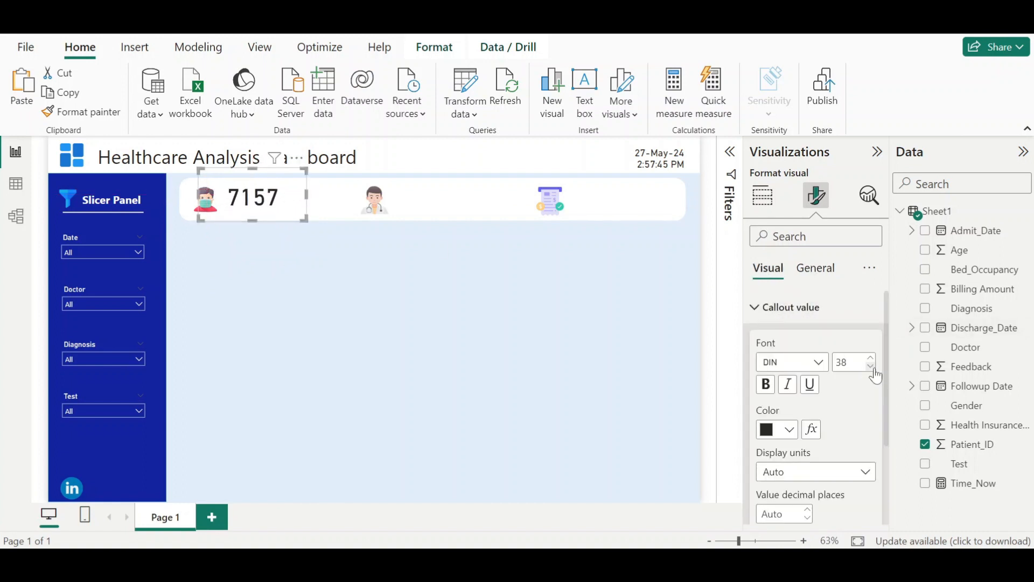
click(871, 367)
click(872, 367)
click(872, 368)
click(872, 367)
- Duplicate the patient card twice, placing copies beside the doctor and bill icons
drag(252, 171, 271, 202)
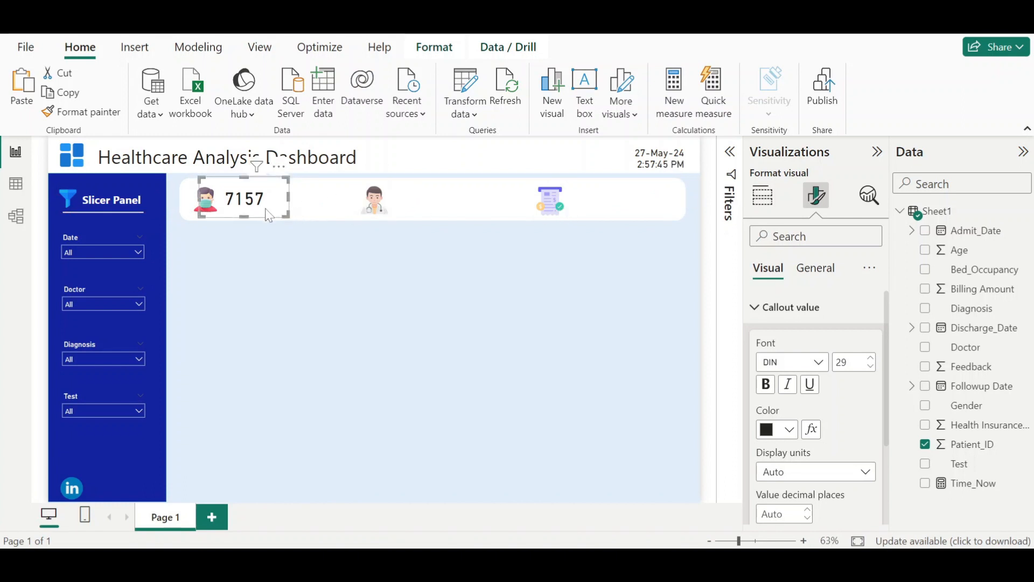
key(ctrl+c)
key(ctrl+v)
drag(271, 214, 613, 207)
key(ctrl+v)
click(450, 200)
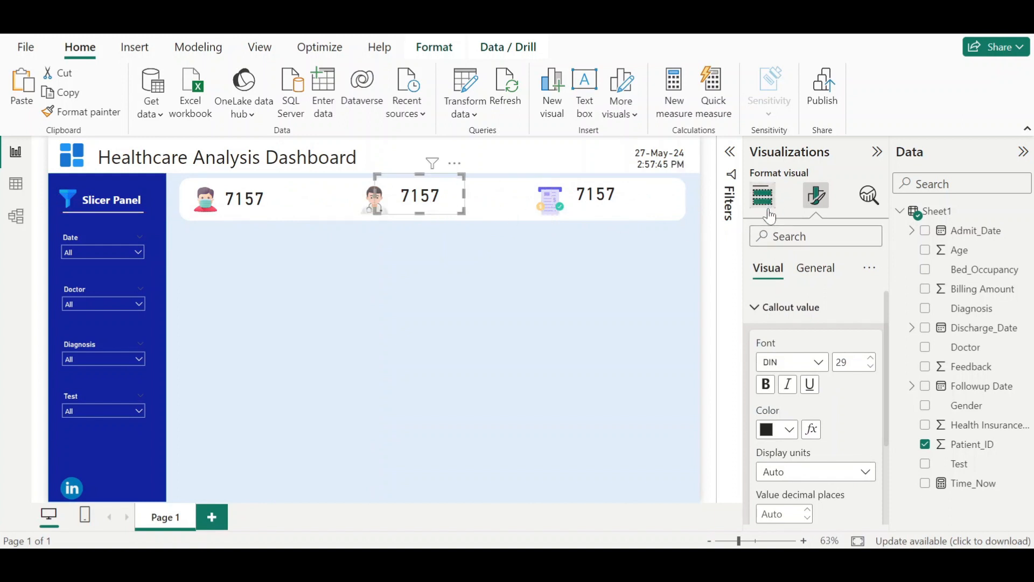
- Replace the doctor card's field with Doctor summarized as Count (Distinct) and adjust its size
click(761, 307)
click(763, 195)
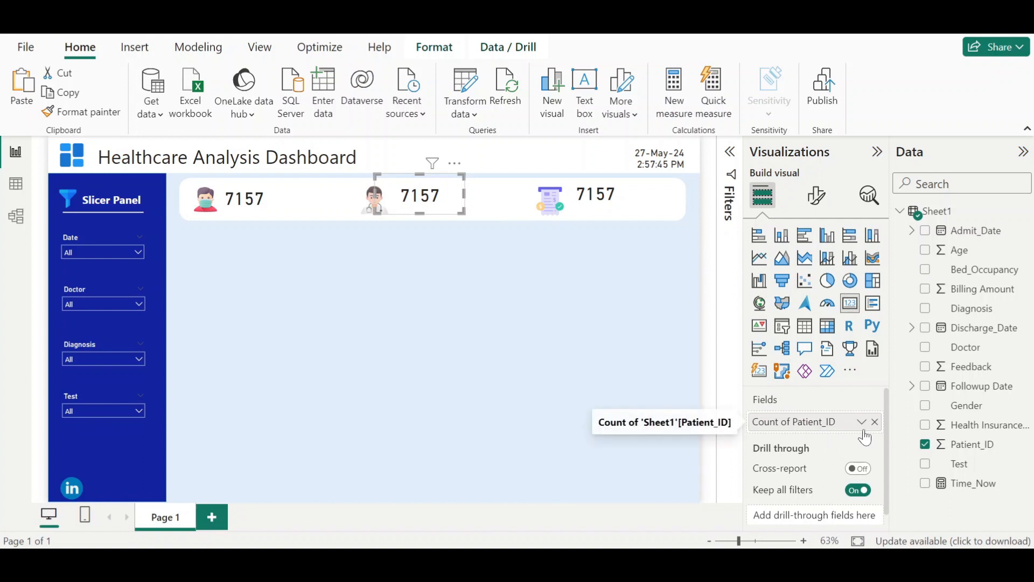
click(875, 422)
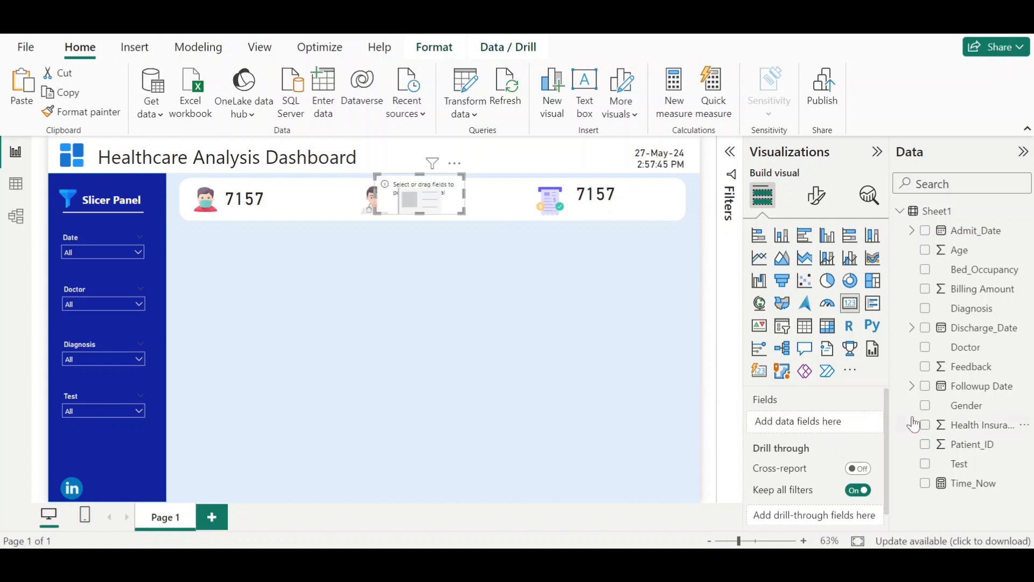
drag(962, 347, 805, 428)
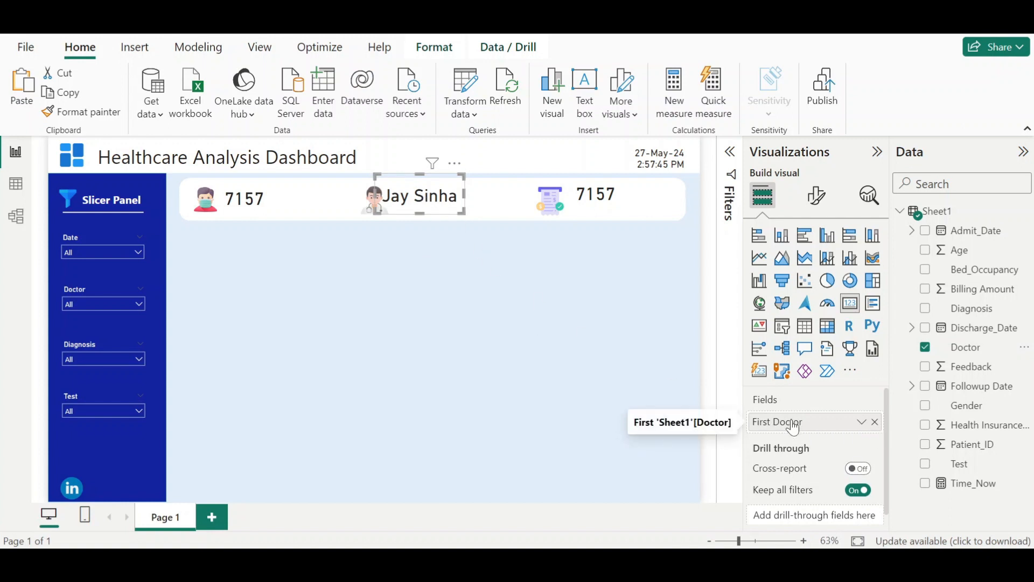
click(862, 423)
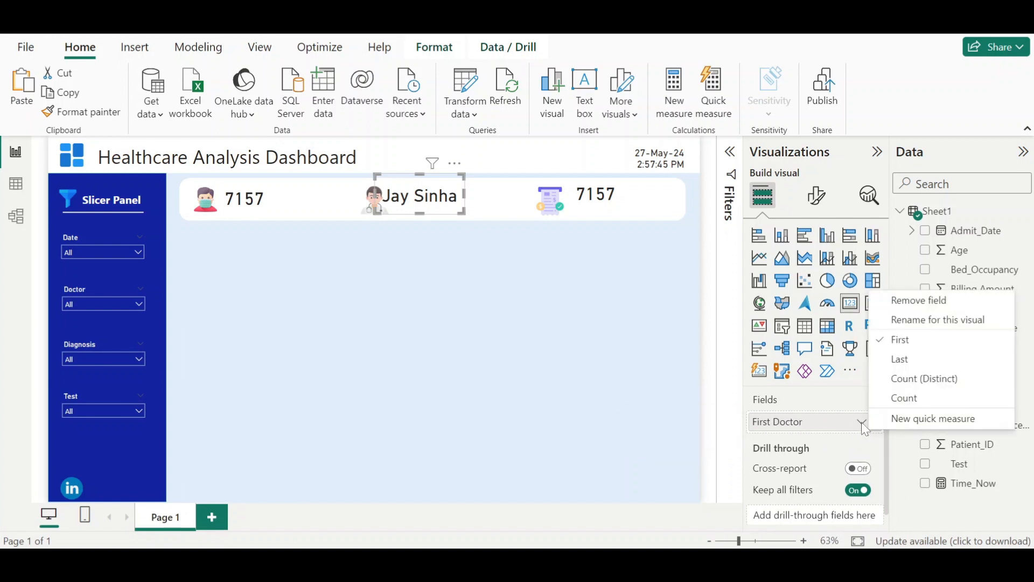
click(897, 381)
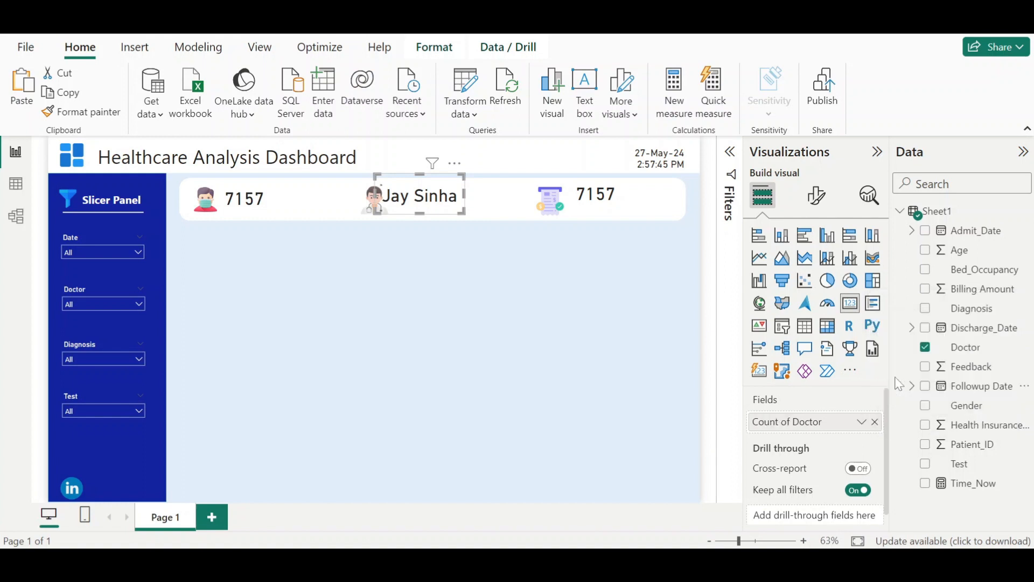
mouse_move(420, 211)
mouse_down()
mouse_move(432, 196)
mouse_move(425, 203)
mouse_up()
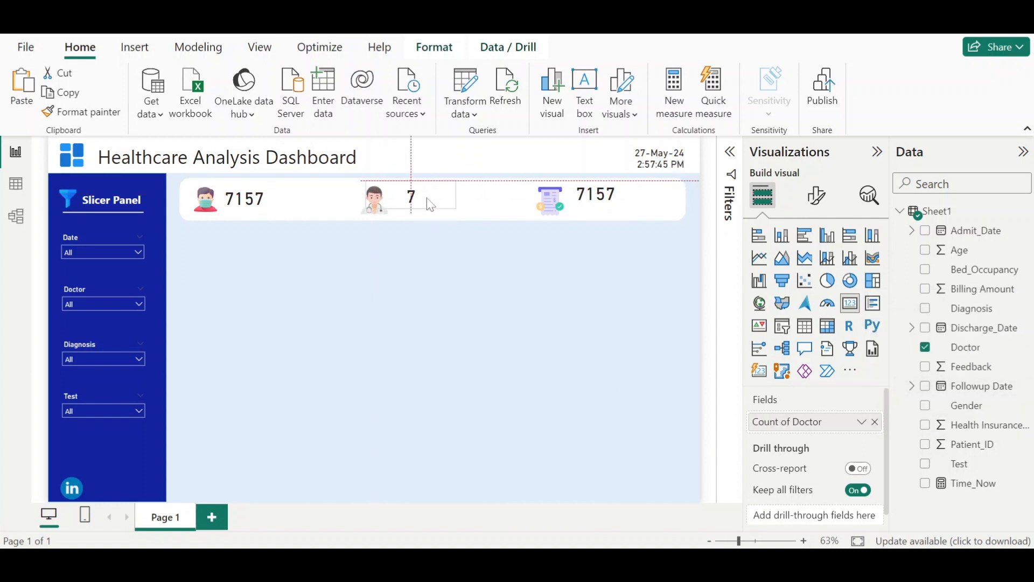
- Replace the bill card's field with Billing Amount and adjust its size
click(617, 211)
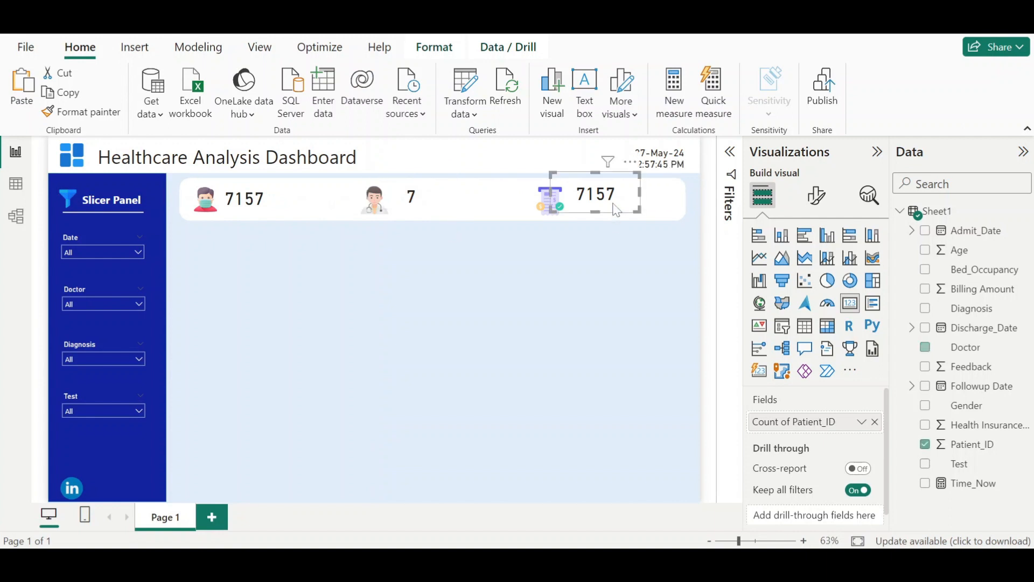
click(875, 423)
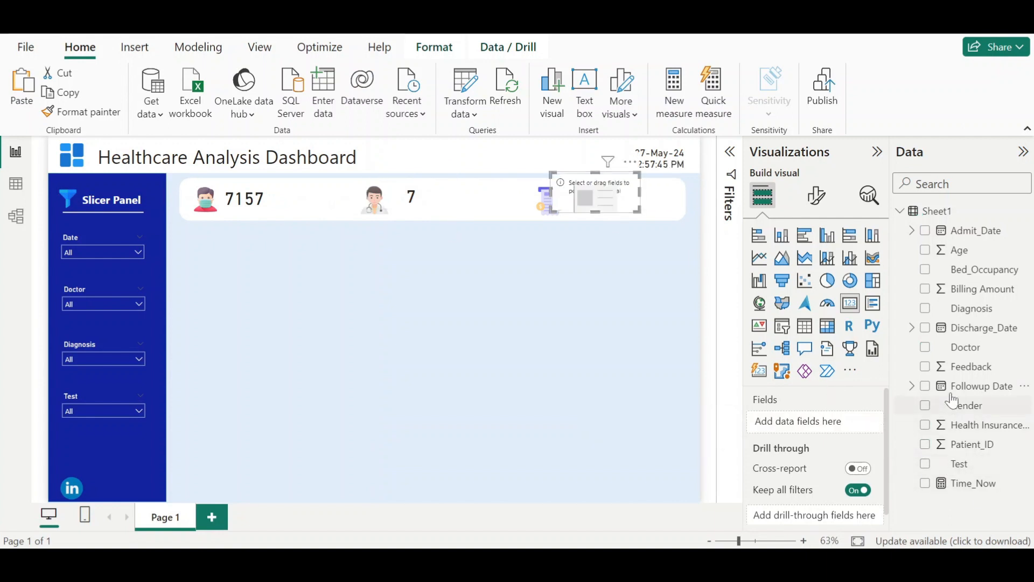
click(925, 289)
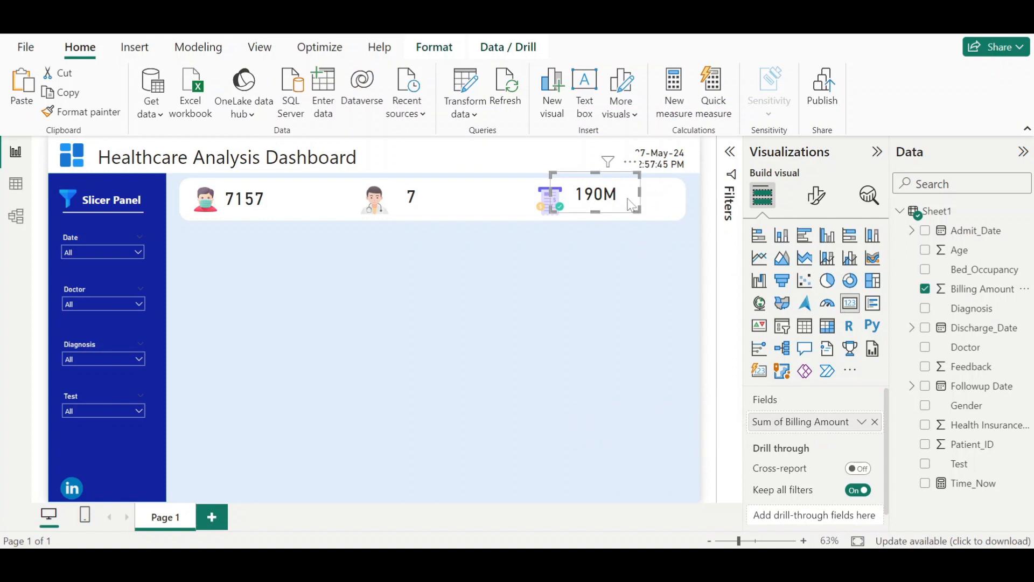
drag(631, 206, 633, 209)
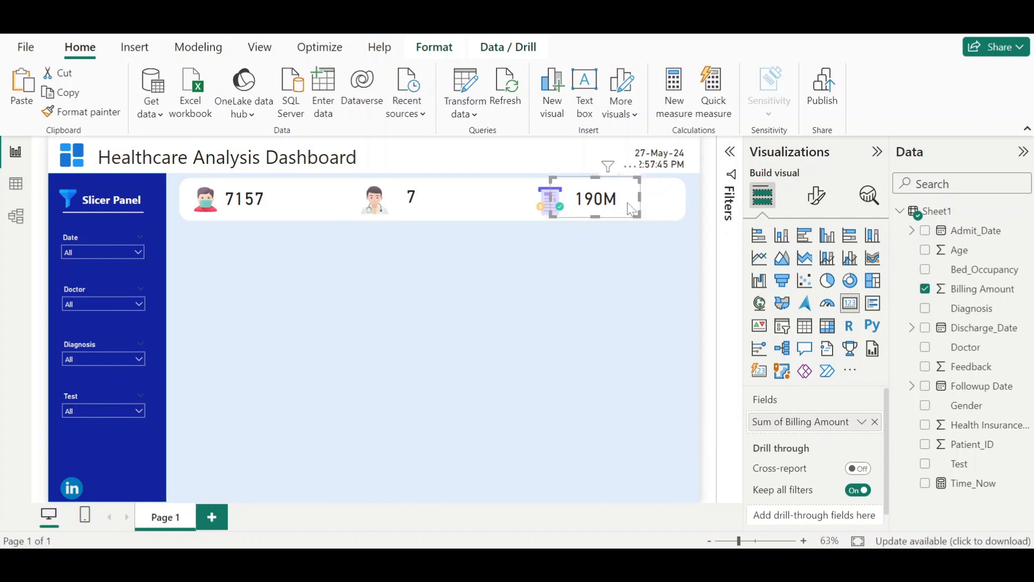
click(639, 216)
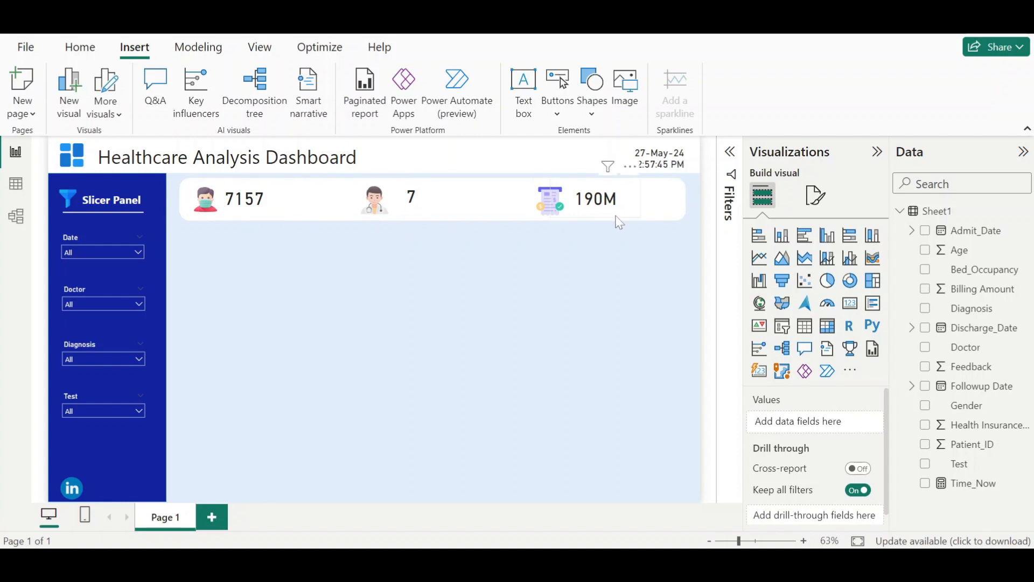
- Switch to the finished dashboard for reference and return to the working report
mouse_move(680, 563)
click(572, 502)
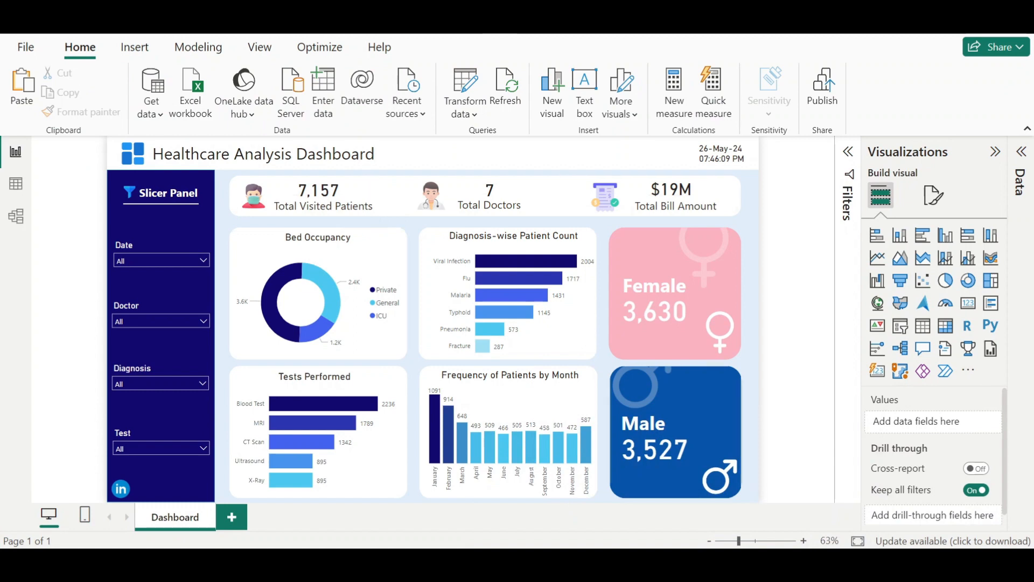
mouse_move(679, 563)
click(740, 484)
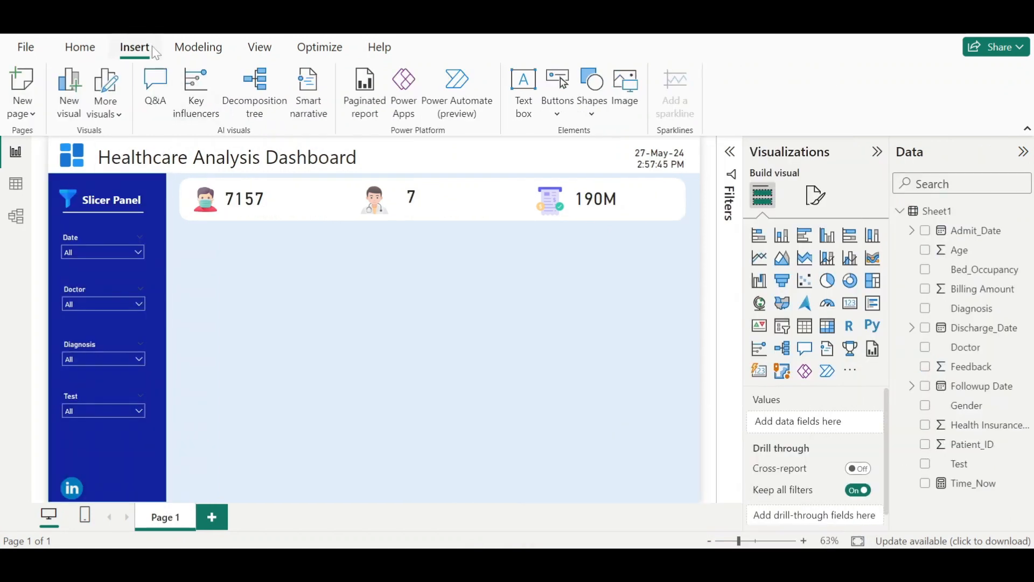
- Insert a text box below the top bar
click(521, 93)
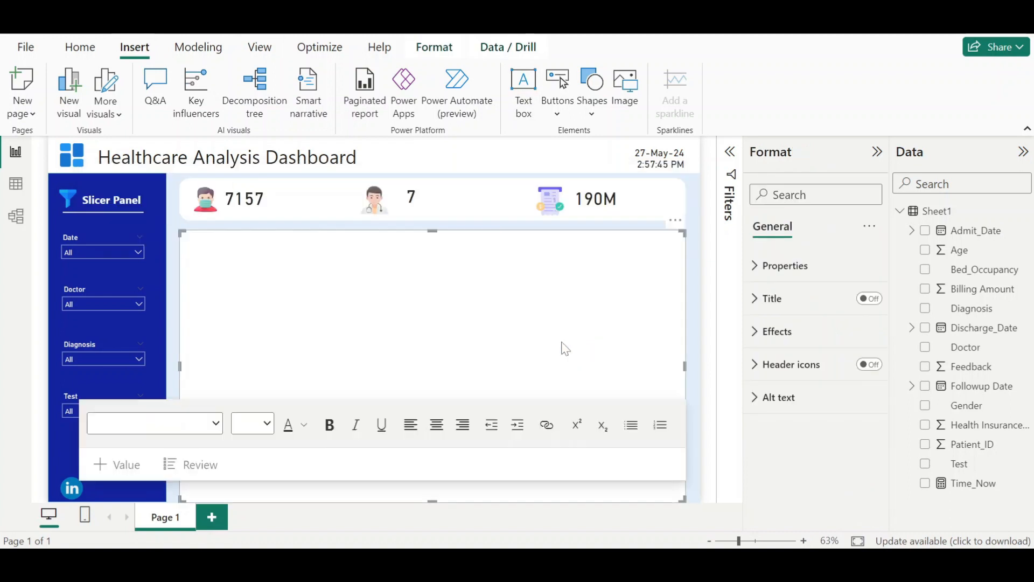
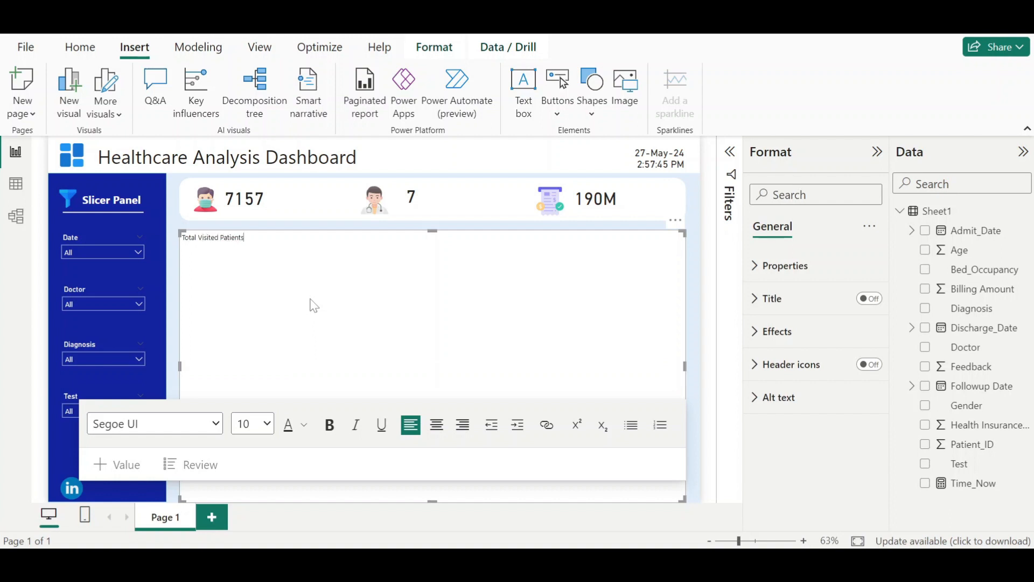
- Set the "Total Visited Patients" text to 16 pt and turn off the text box background
key(ctrl+a)
click(266, 425)
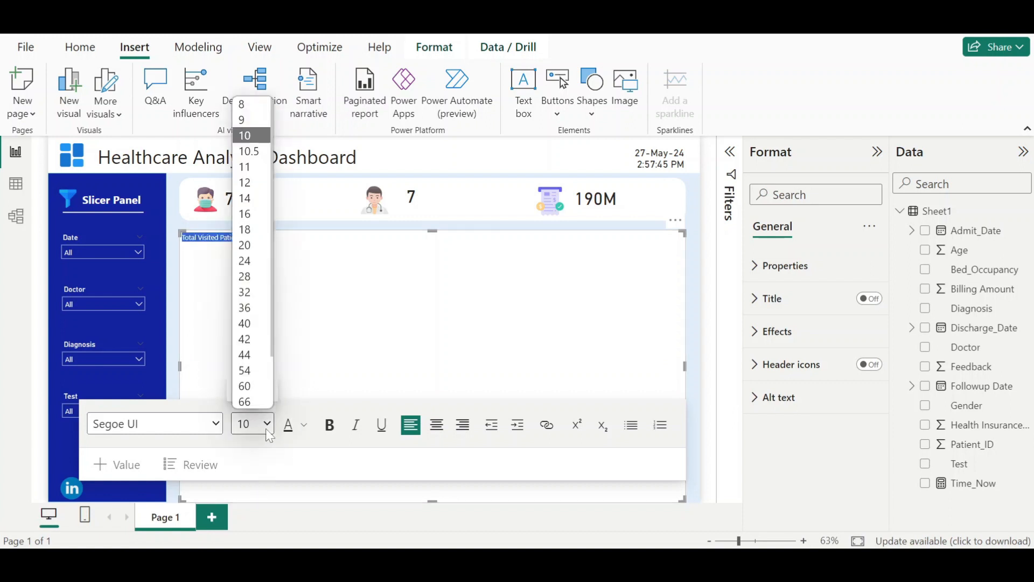
click(241, 214)
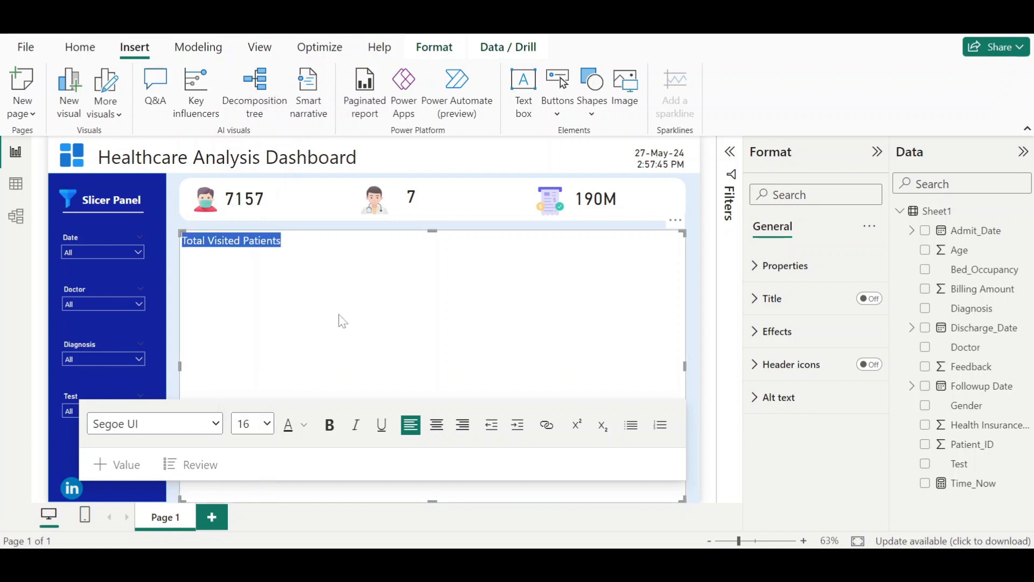
click(391, 360)
click(779, 331)
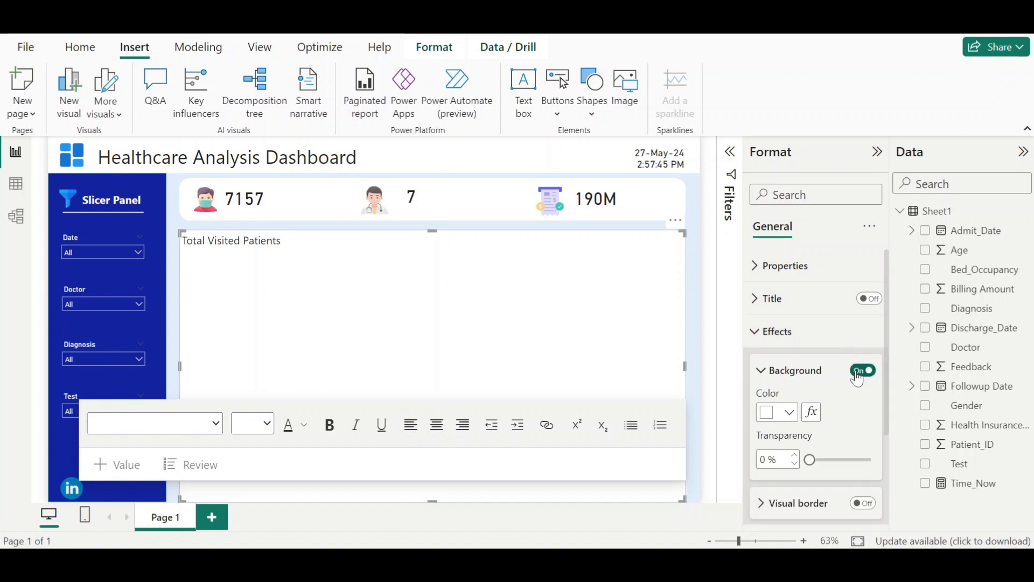
click(862, 370)
- Shrink the label text box and place it under the patient count, shifting the patient card slightly right
drag(684, 501, 296, 259)
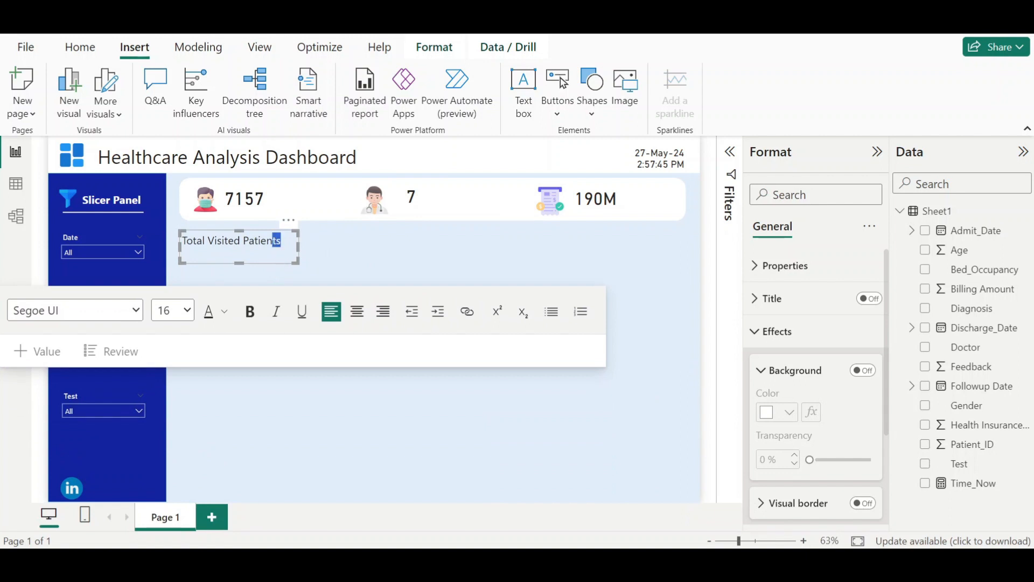
drag(270, 263, 291, 241)
drag(304, 239, 312, 245)
click(255, 199)
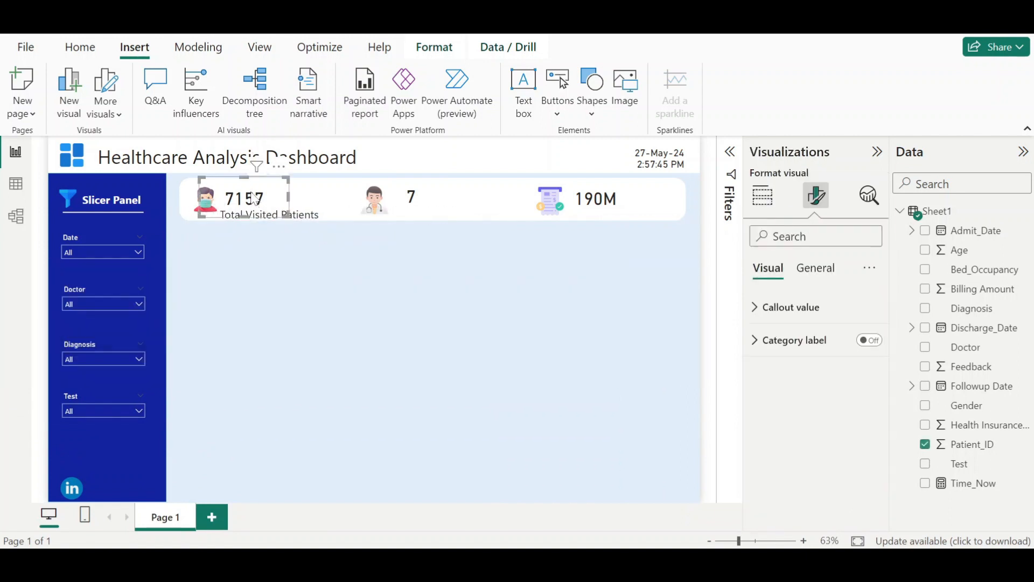
drag(254, 194, 288, 195)
click(298, 215)
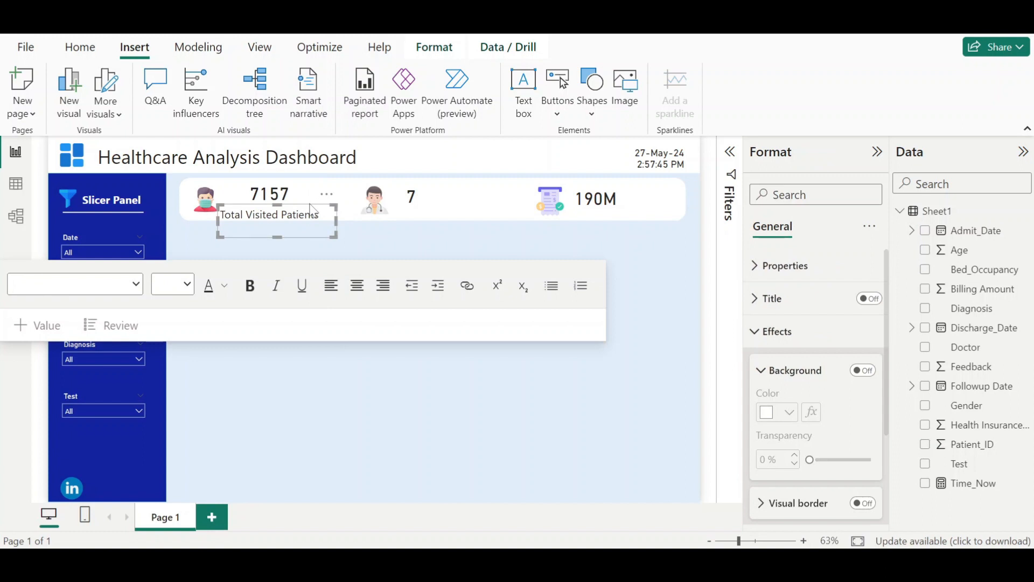
- Paste copies of the label and place them under the doctor and bill cards
key(ctrl+v)
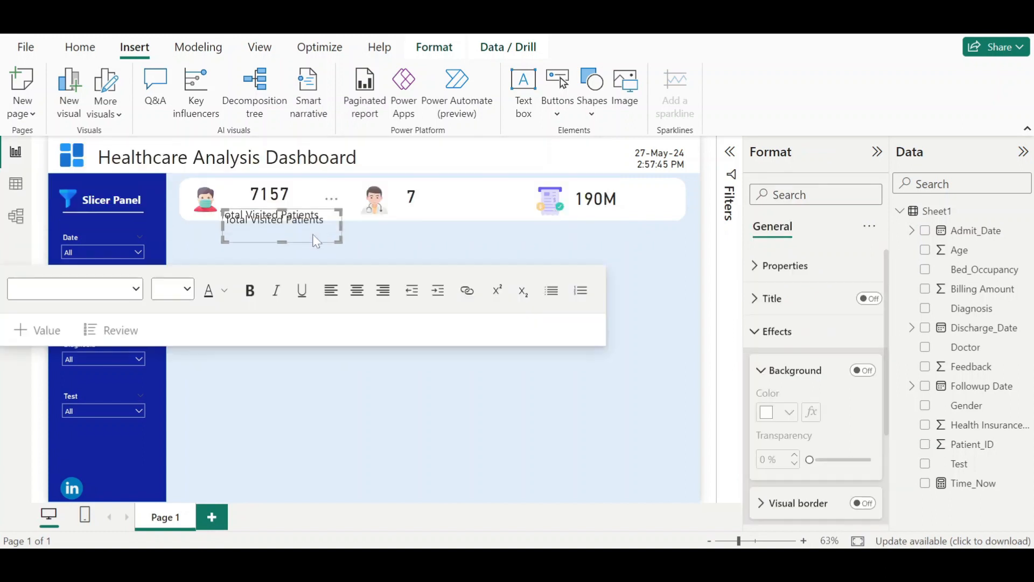
drag(314, 234, 443, 234)
click(326, 243)
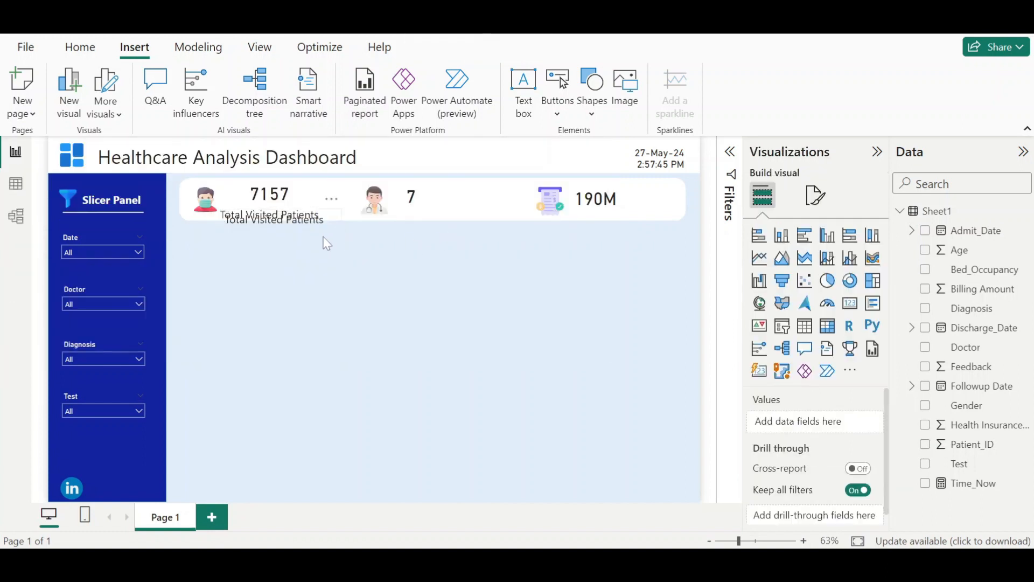
click(310, 220)
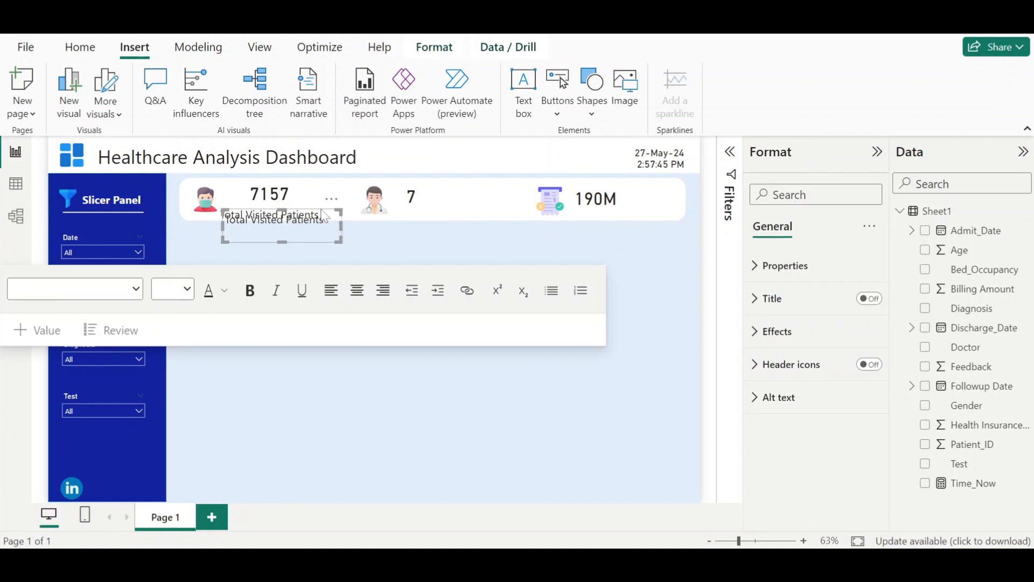
drag(321, 215, 653, 242)
key(ctrl+c)
key(ctrl+v)
click(623, 211)
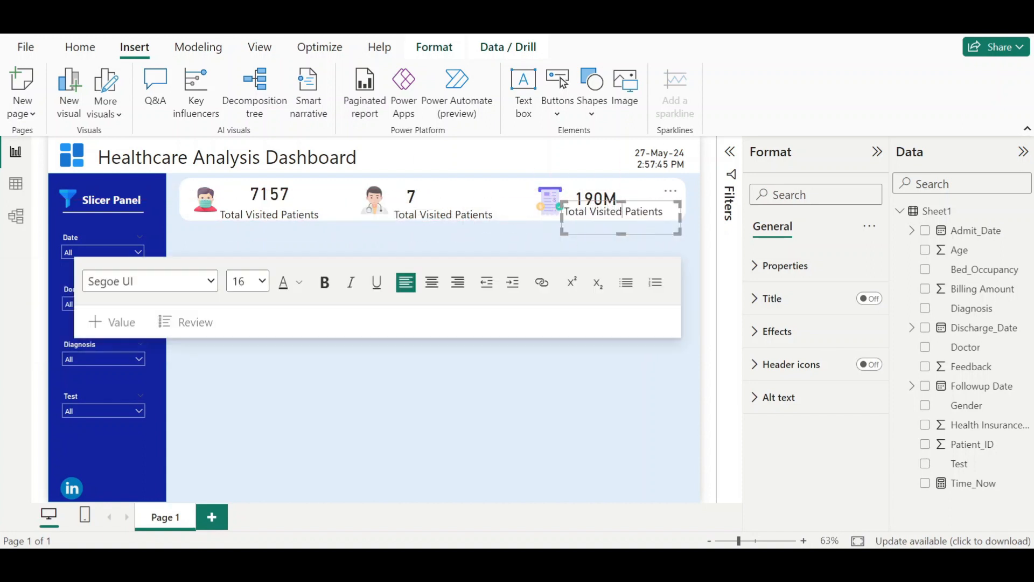
- Change the bill card's label to "Total Bill Amount"
key(ctrl+shift+Left)
key(ctrl+shift+Left)
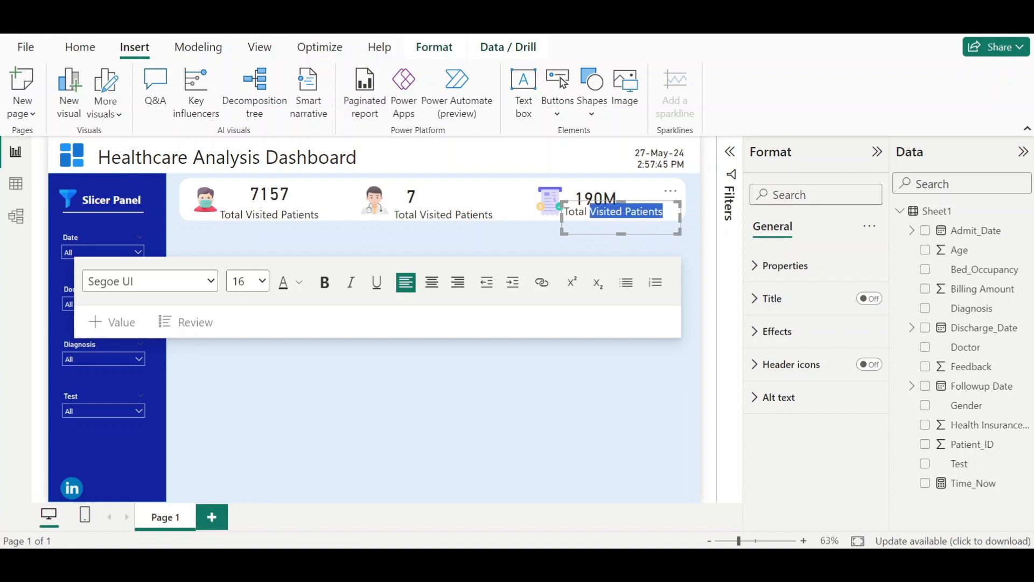
text(Bill Amount)
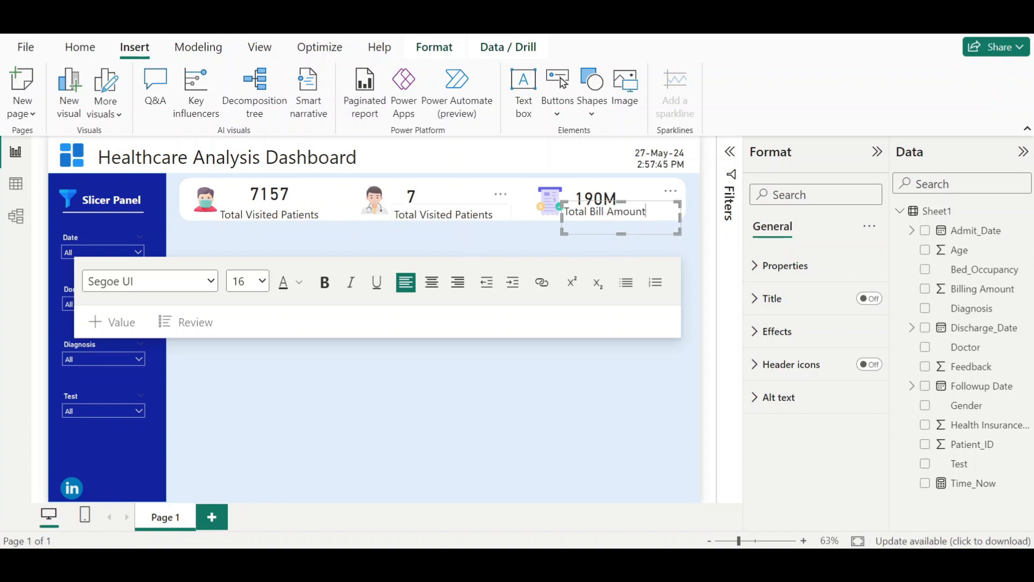
- Change the doctor card's label to "Total Doctors"
click(456, 215)
key(ctrl+shift+Left)
key(ctrl+shift+Left)
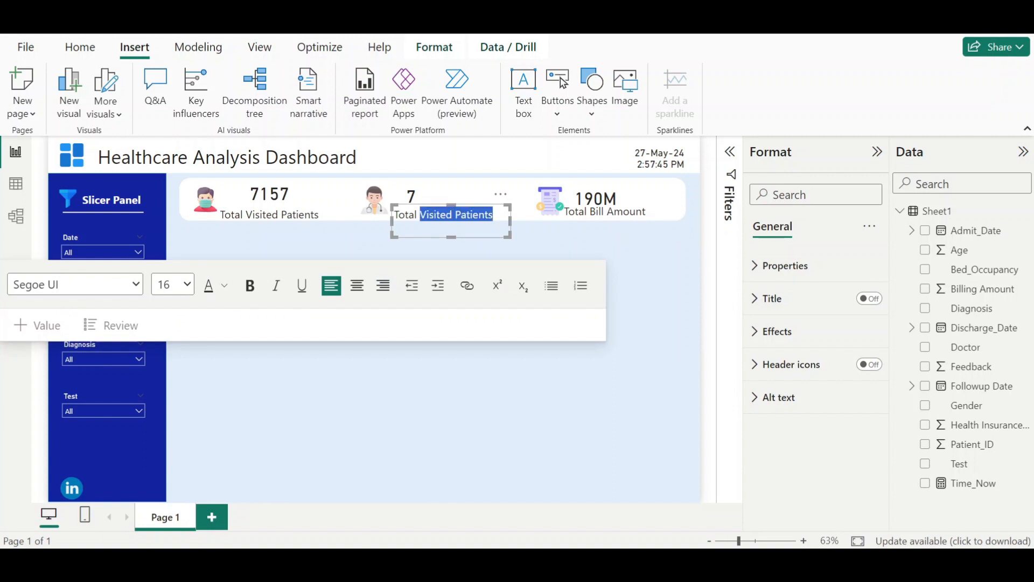
text(Doctors)
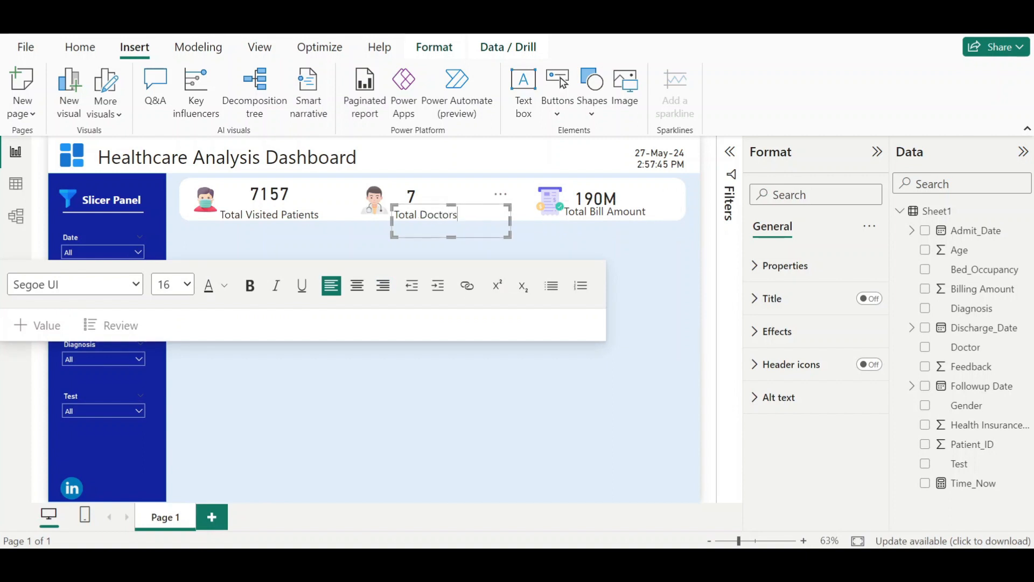
- Reposition the KPI number cards and their labels within the top bar
click(423, 198)
drag(423, 198, 443, 204)
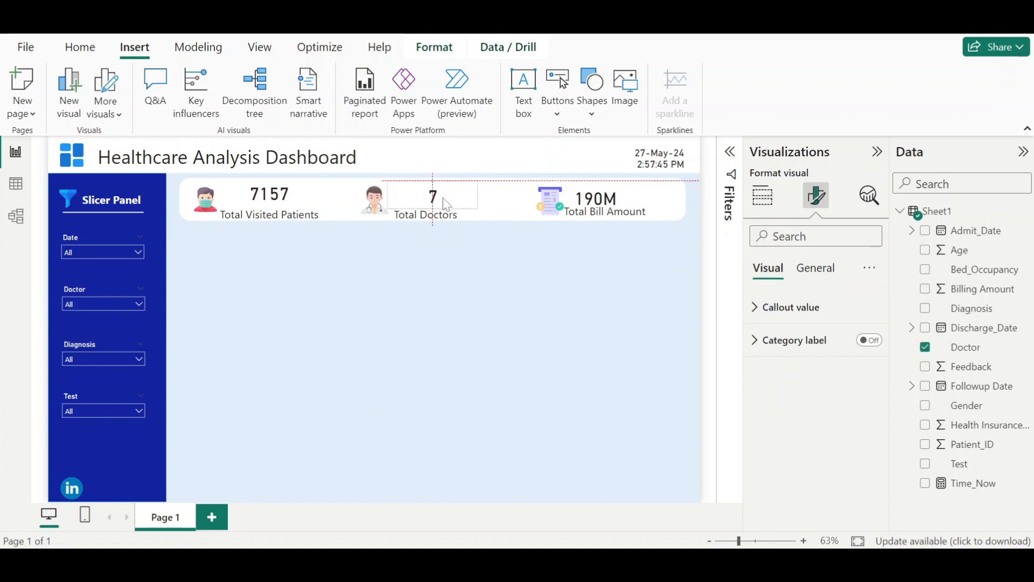
click(292, 215)
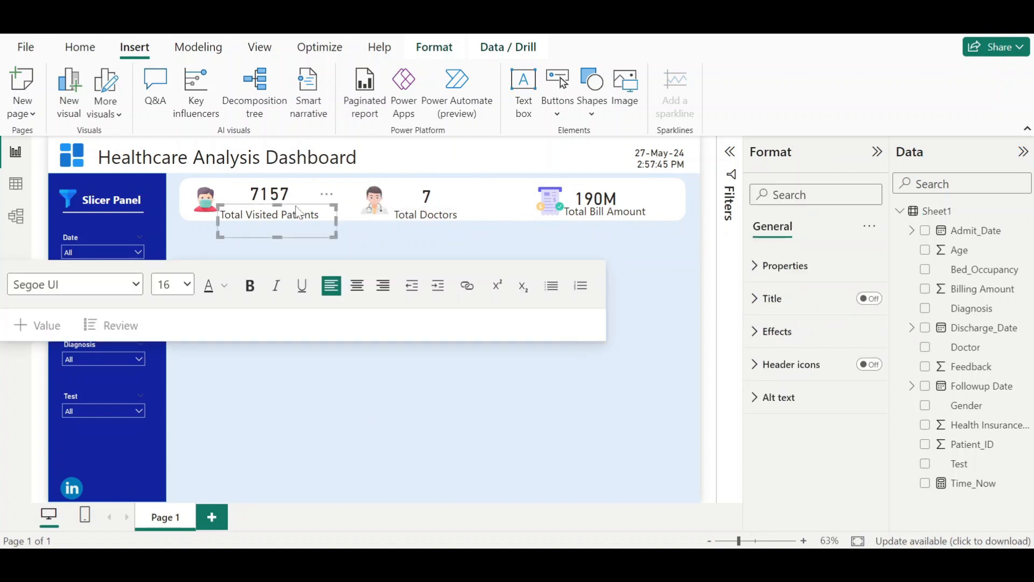
drag(297, 207, 297, 200)
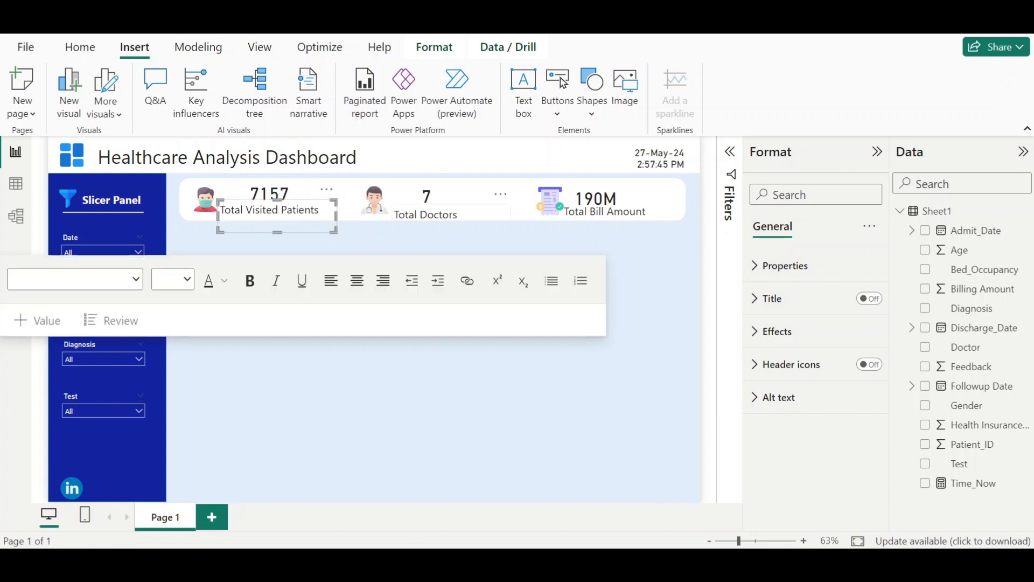
click(623, 197)
drag(627, 197, 631, 198)
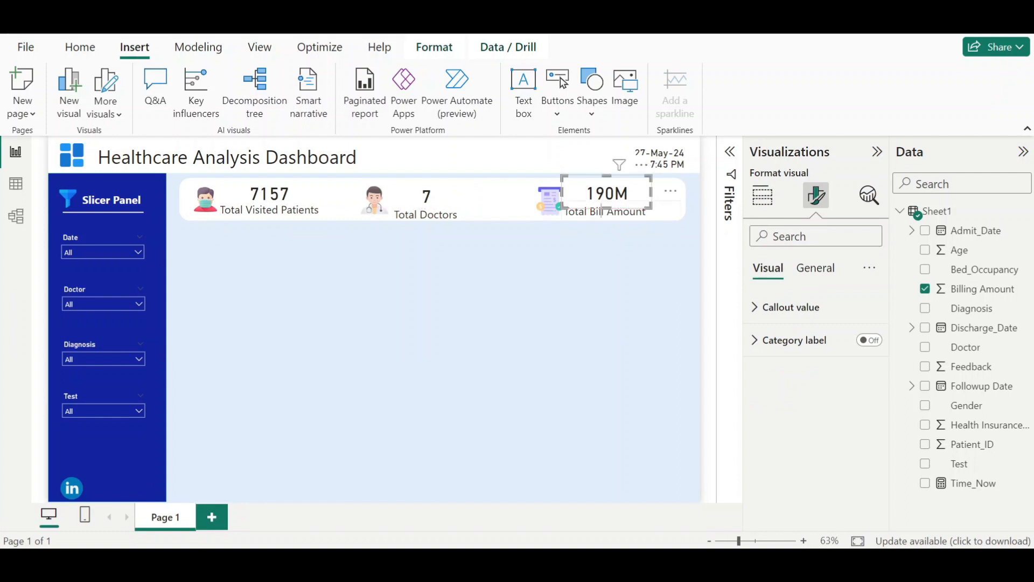
click(602, 212)
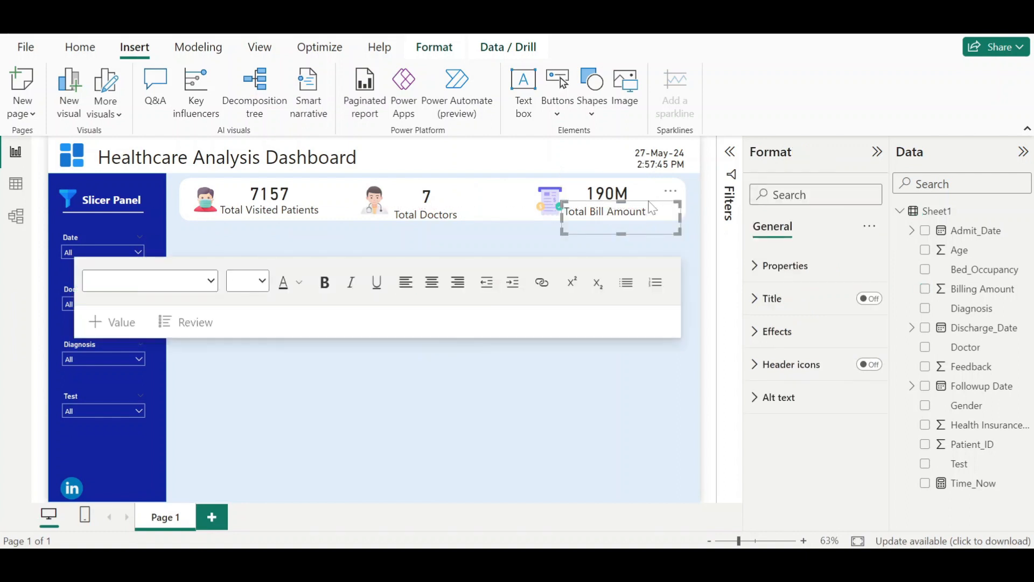
drag(650, 208, 658, 210)
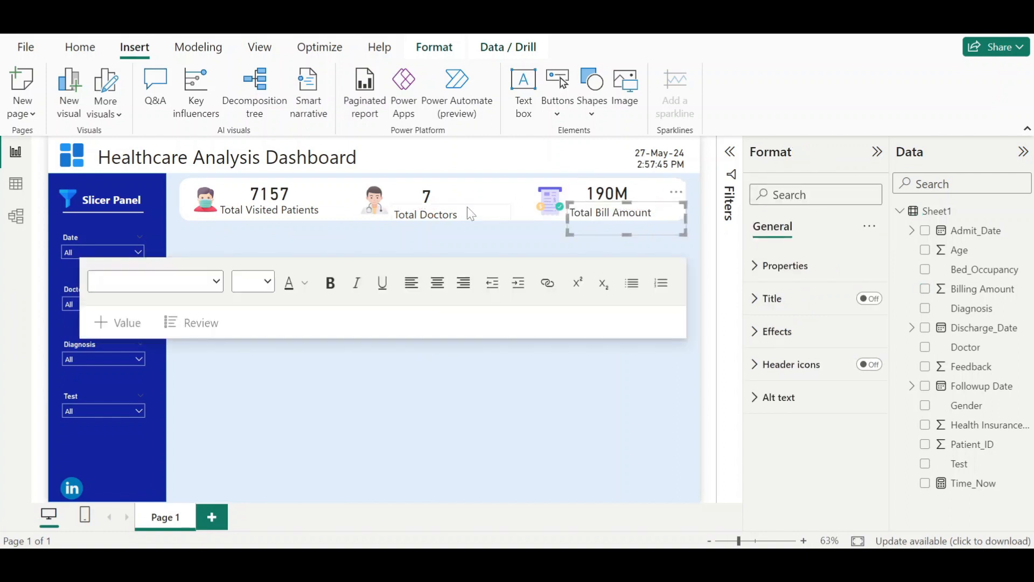
click(468, 212)
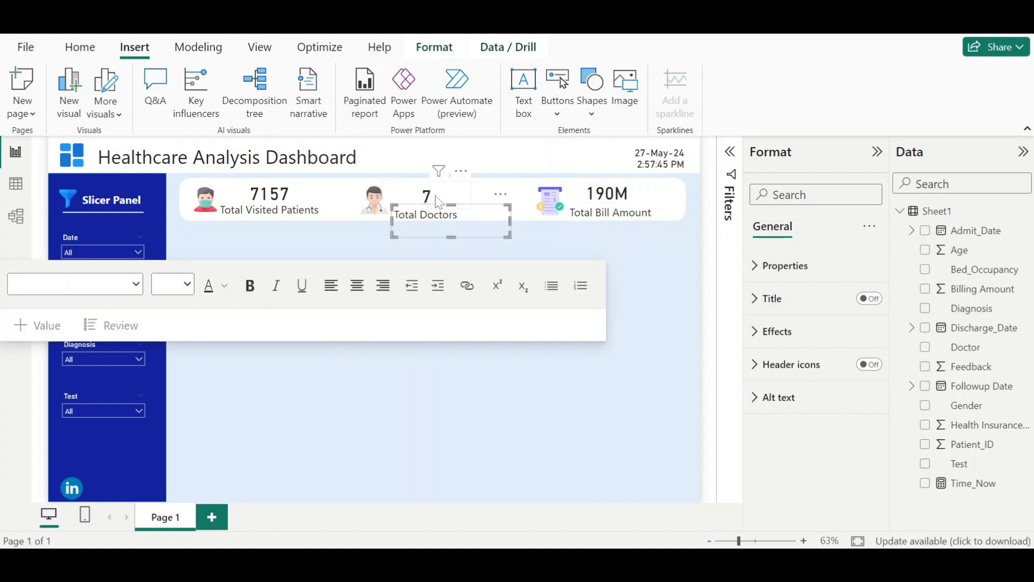
click(439, 202)
- Select the three KPI labels and align them with each other
click(273, 210)
shift+click(421, 215)
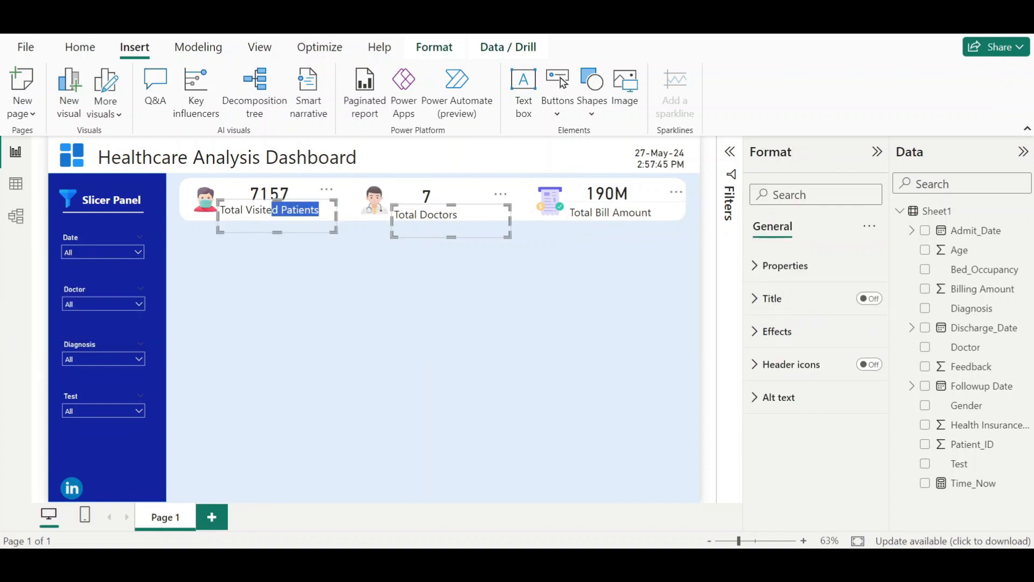
shift+click(614, 213)
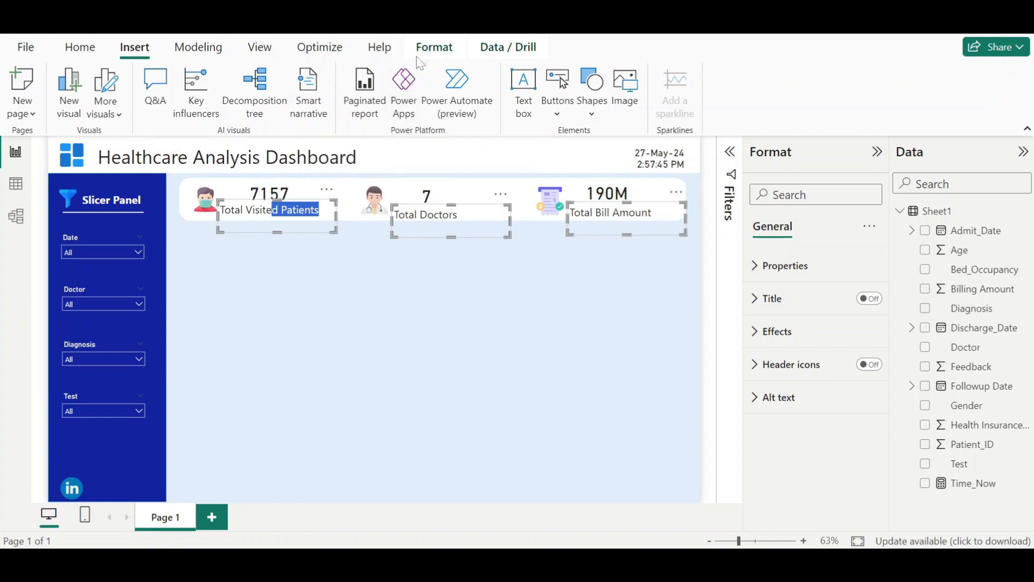
click(434, 47)
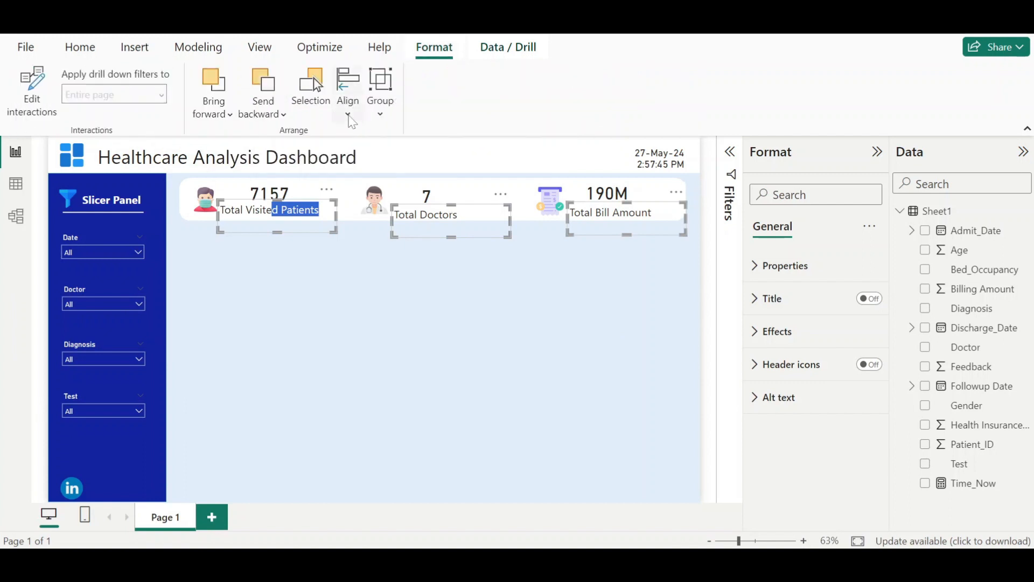
click(348, 105)
click(384, 224)
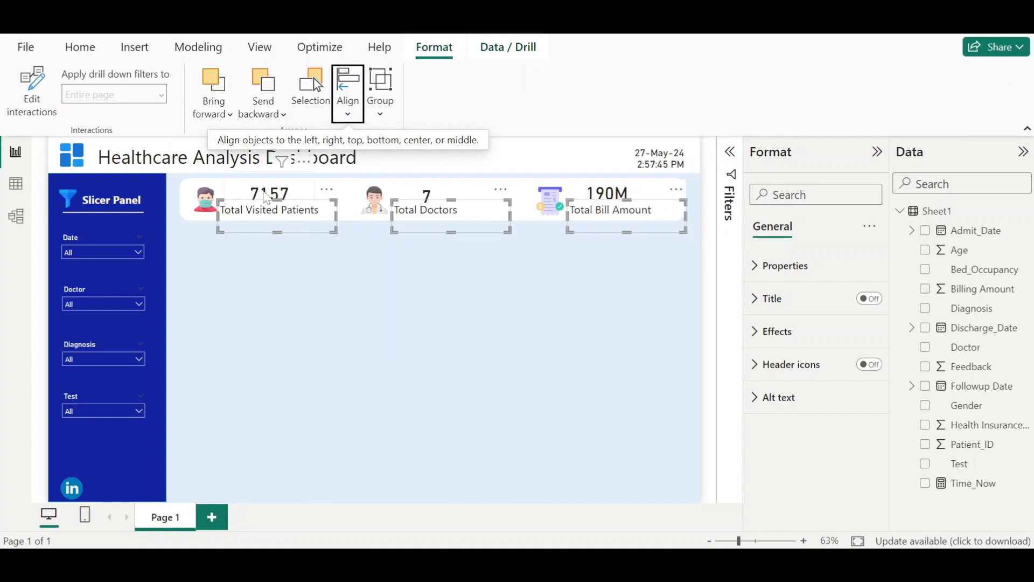
- Select the three KPI number cards and align them with each other
click(267, 198)
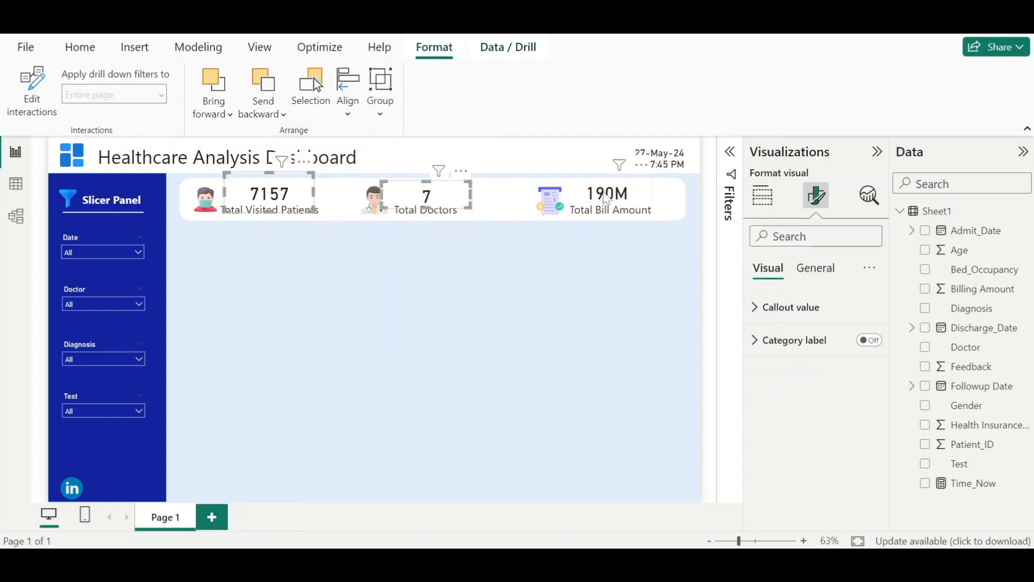
ctrl+click(579, 195)
click(348, 105)
click(383, 225)
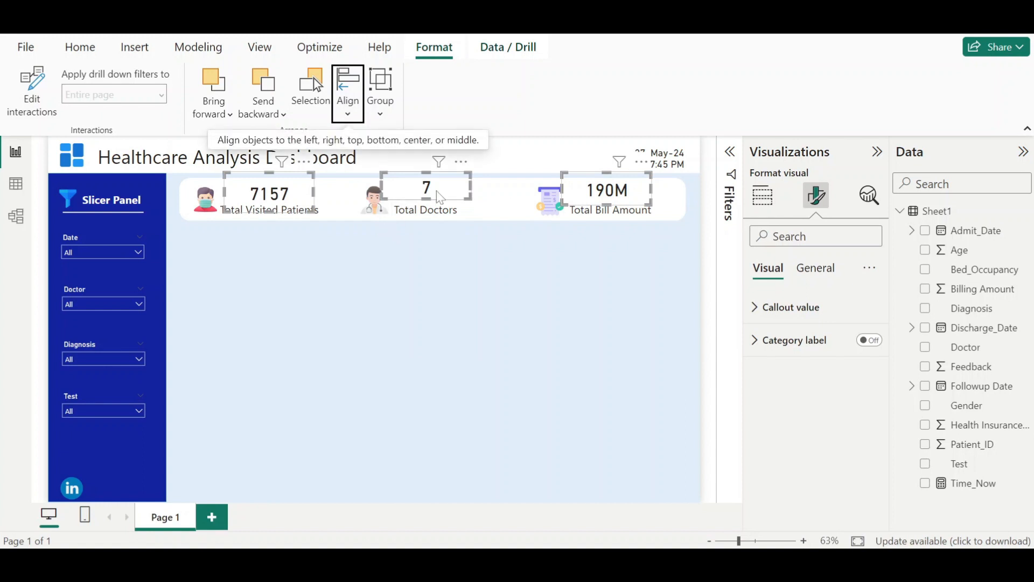
click(348, 102)
click(394, 226)
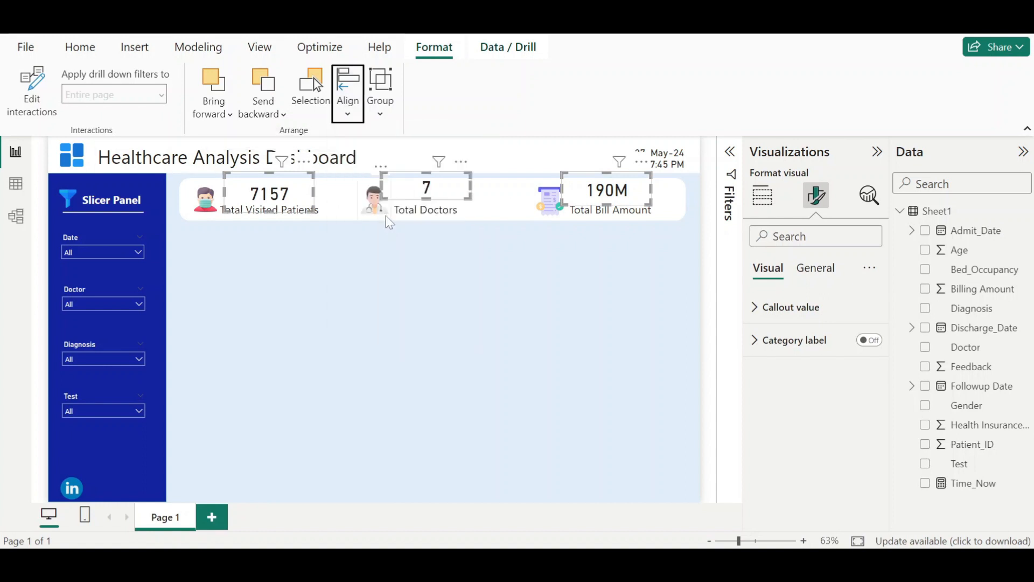
- Nudge the doctor and bill number cards into line with the patient card
click(416, 199)
click(288, 208)
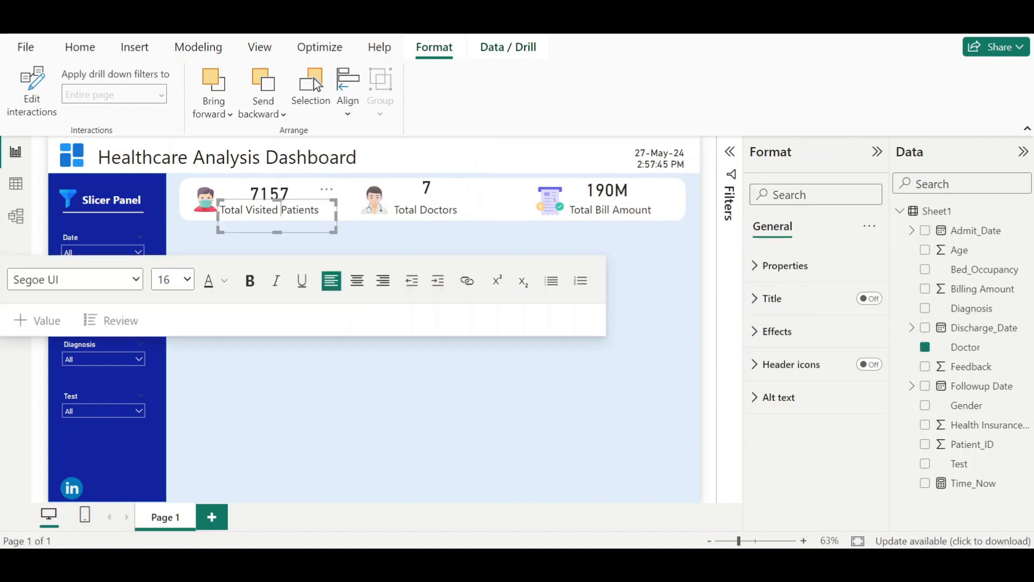
click(282, 195)
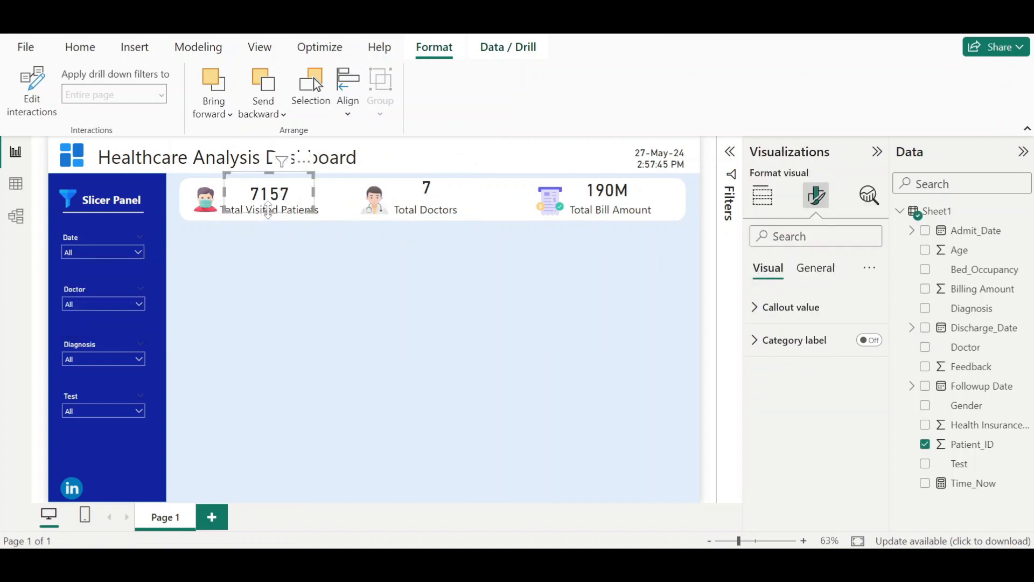
click(439, 195)
drag(436, 190, 437, 196)
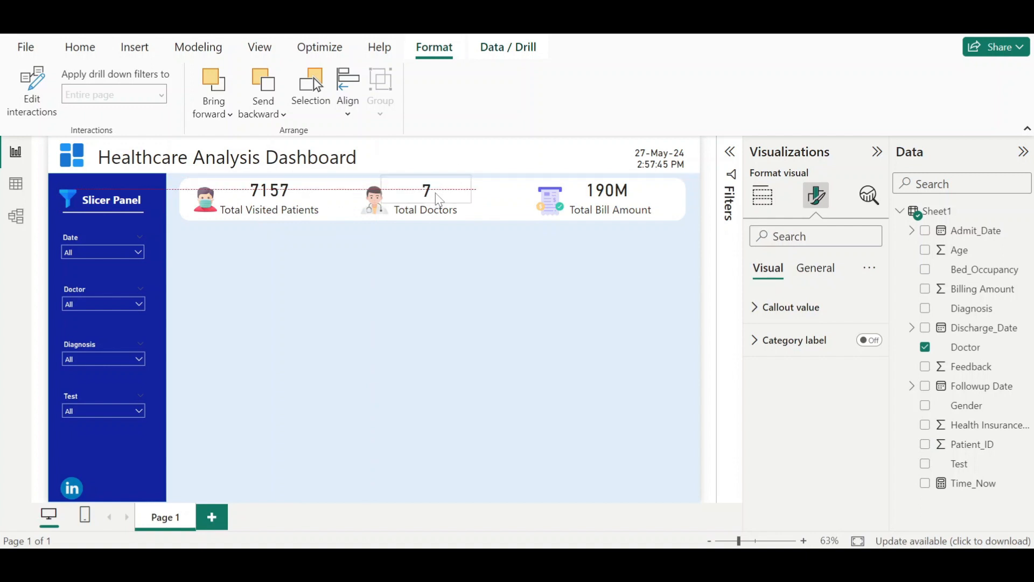
drag(617, 195, 620, 199)
click(474, 293)
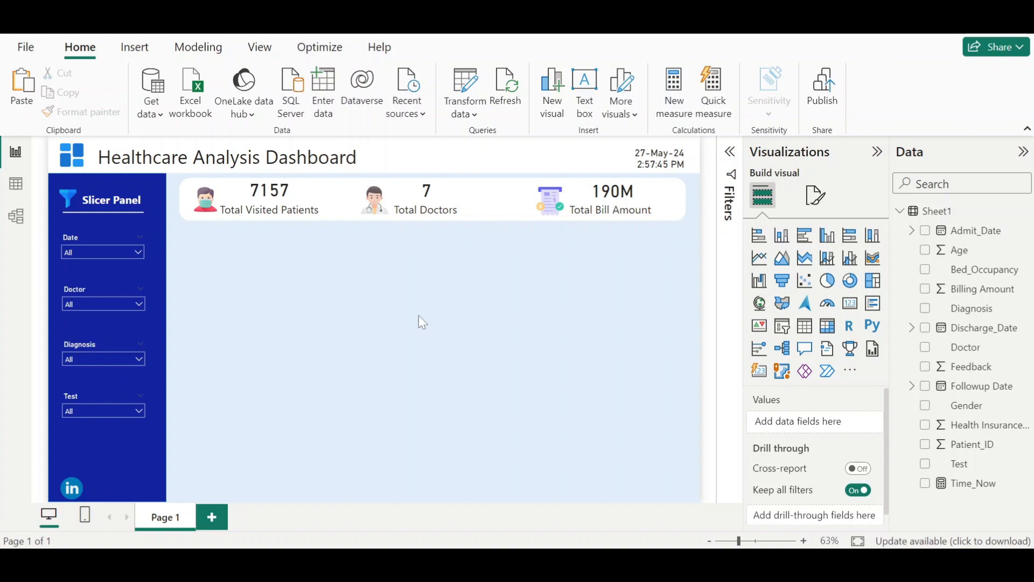
- Switch to the finished dashboard for reference and undo an accidental move of its Bed Occupancy chart
click(595, 487)
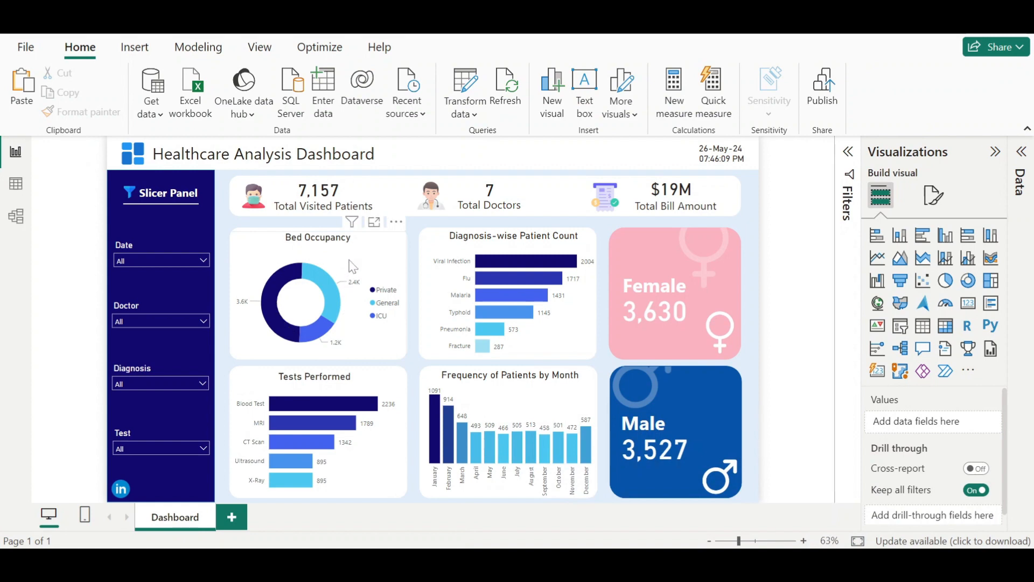
drag(279, 253, 358, 291)
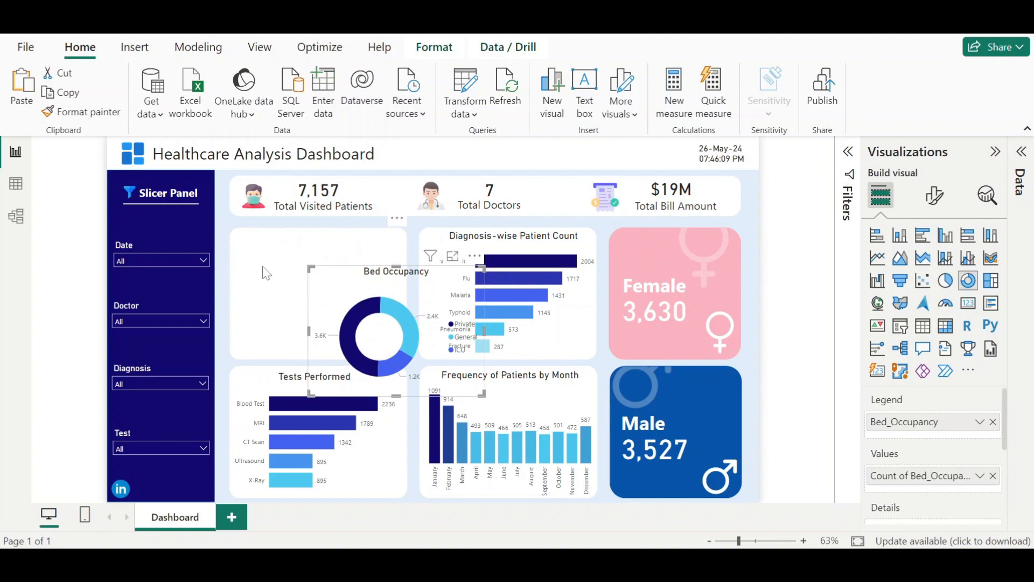
key(ctrl+z)
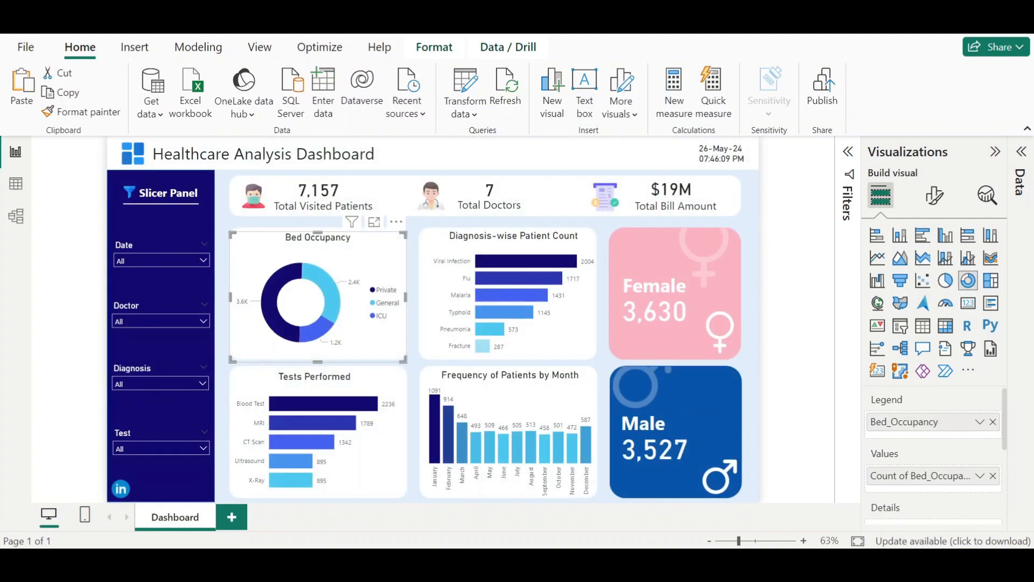
- Return to the working report and insert a rounded rectangle, sizing and placing it as a card below the KPI bar beside the slicer panel
mouse_move(679, 563)
click(757, 470)
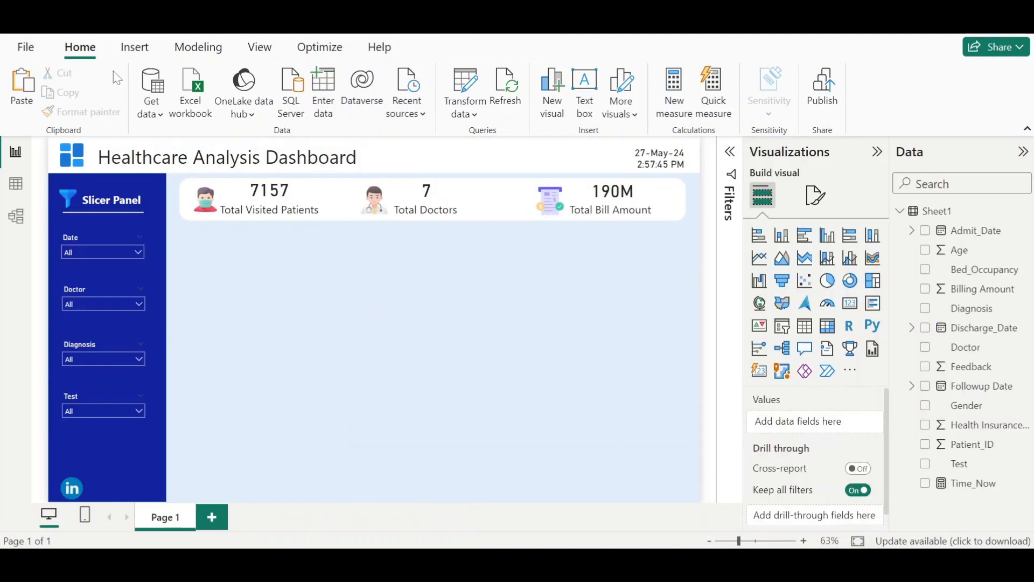
click(129, 50)
click(592, 99)
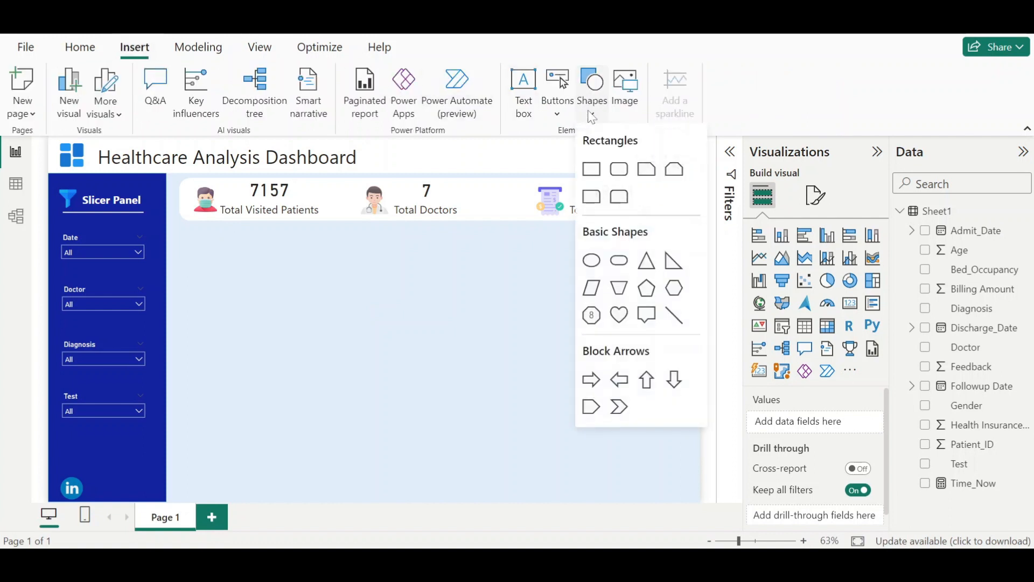
click(619, 172)
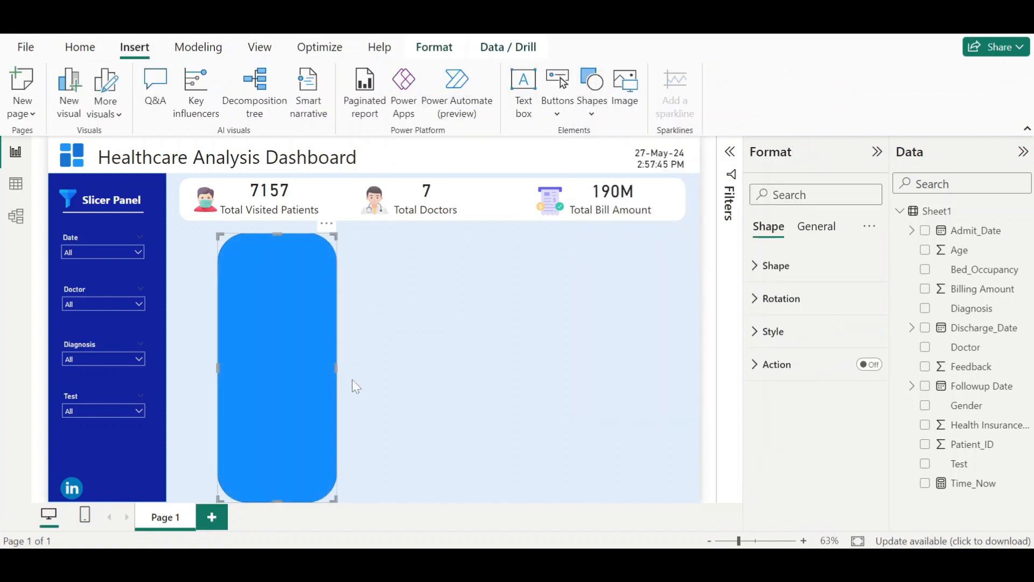
drag(336, 369, 532, 368)
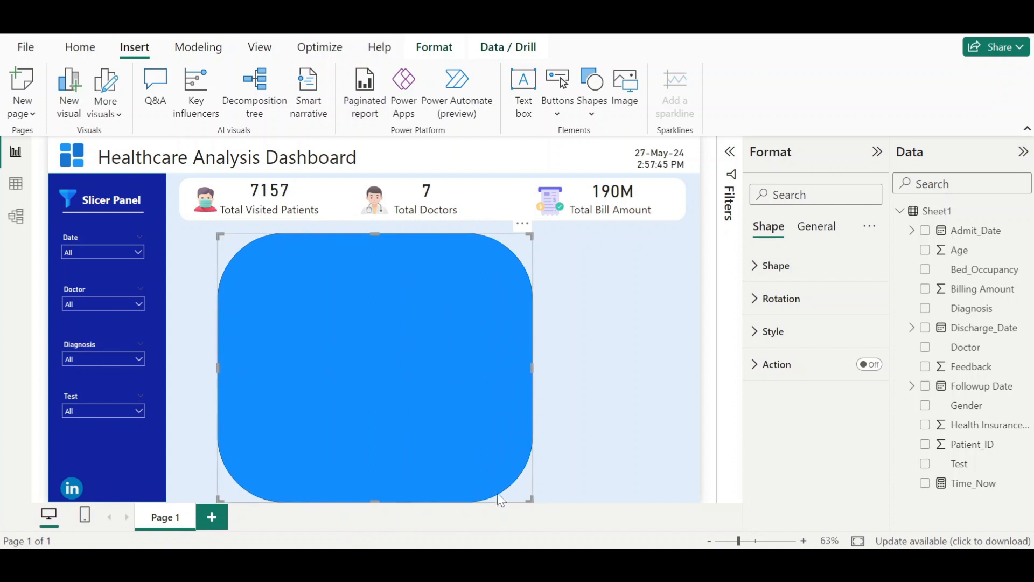
drag(528, 500, 364, 338)
drag(288, 300, 247, 299)
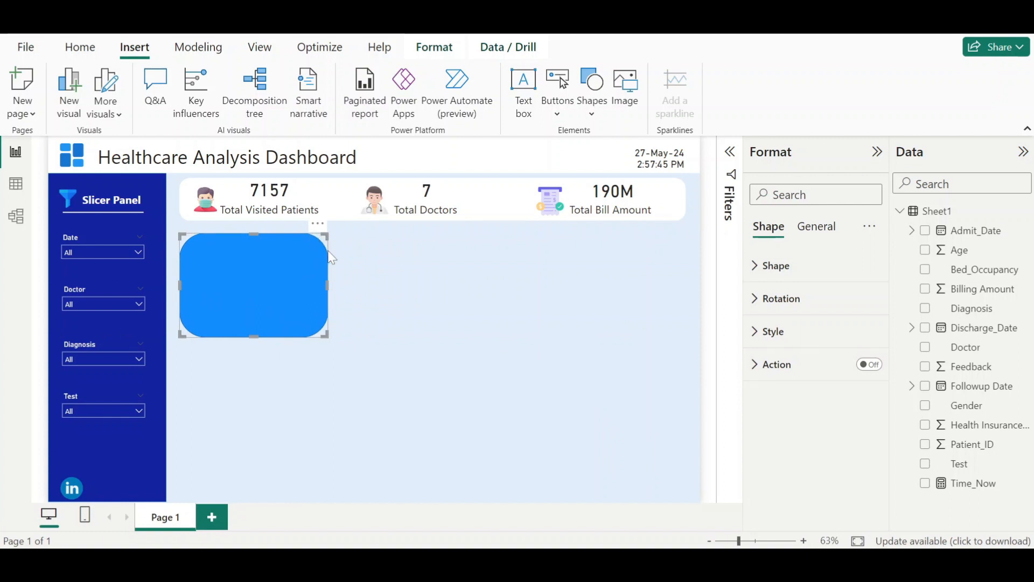
- Fill the rounded rectangle card white and turn off its border
click(814, 227)
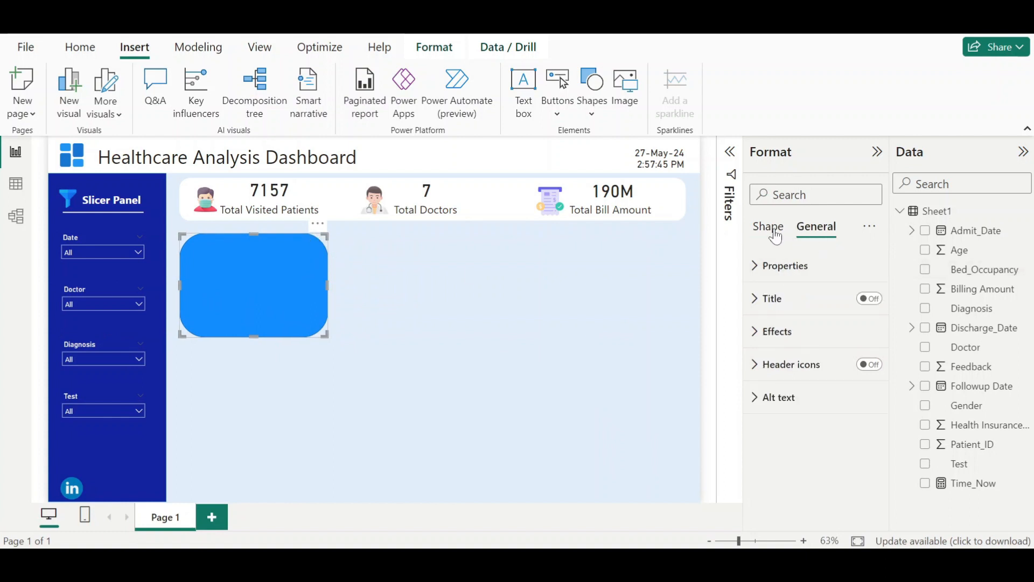
click(771, 236)
click(775, 267)
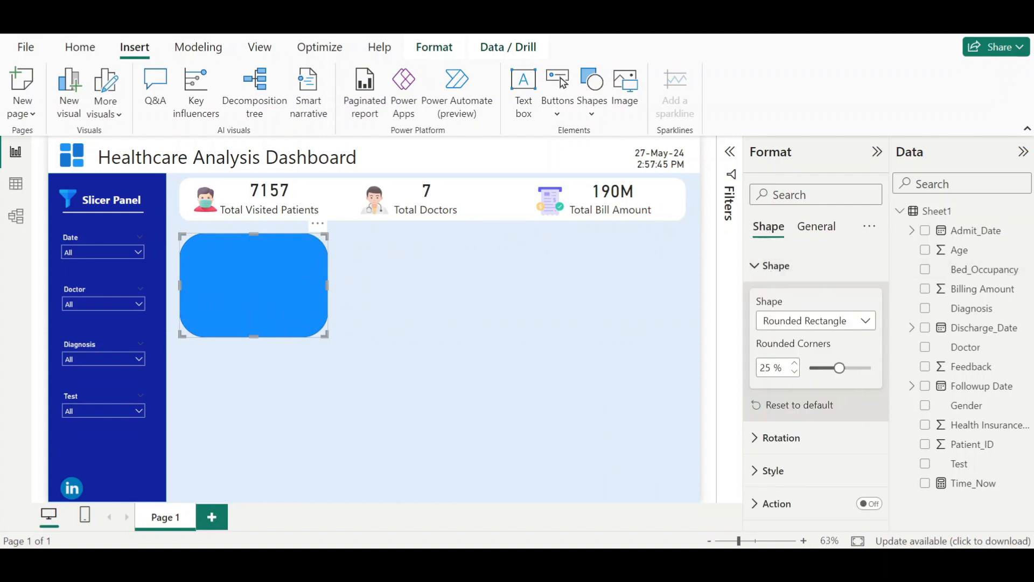
drag(795, 371, 794, 375)
click(260, 382)
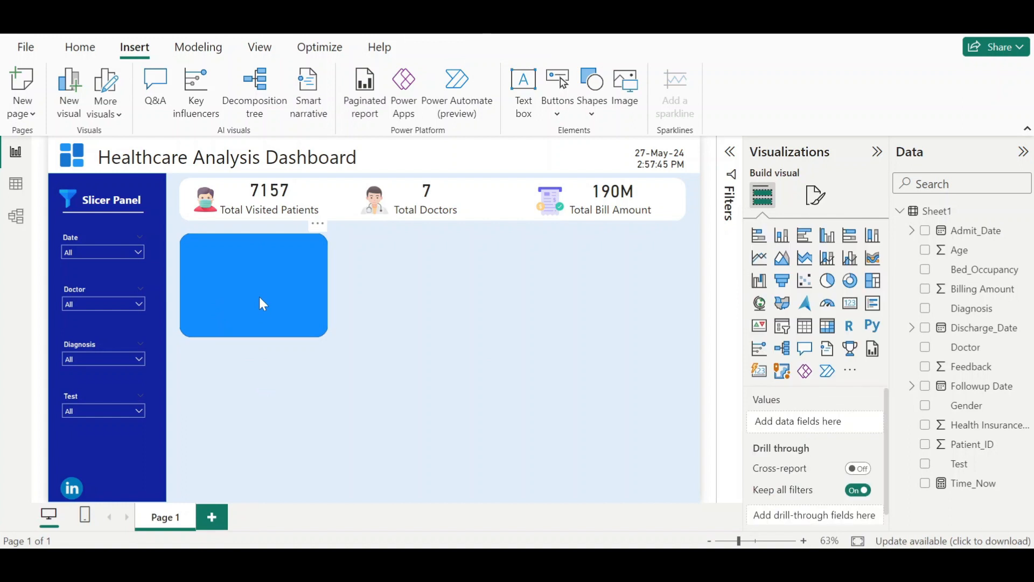
click(260, 298)
click(790, 342)
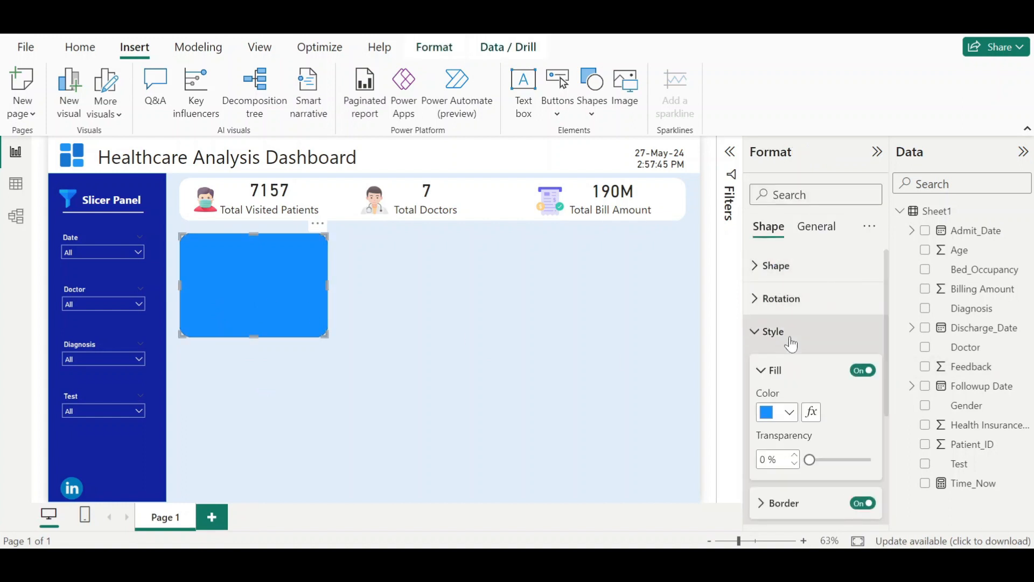
click(788, 412)
click(779, 345)
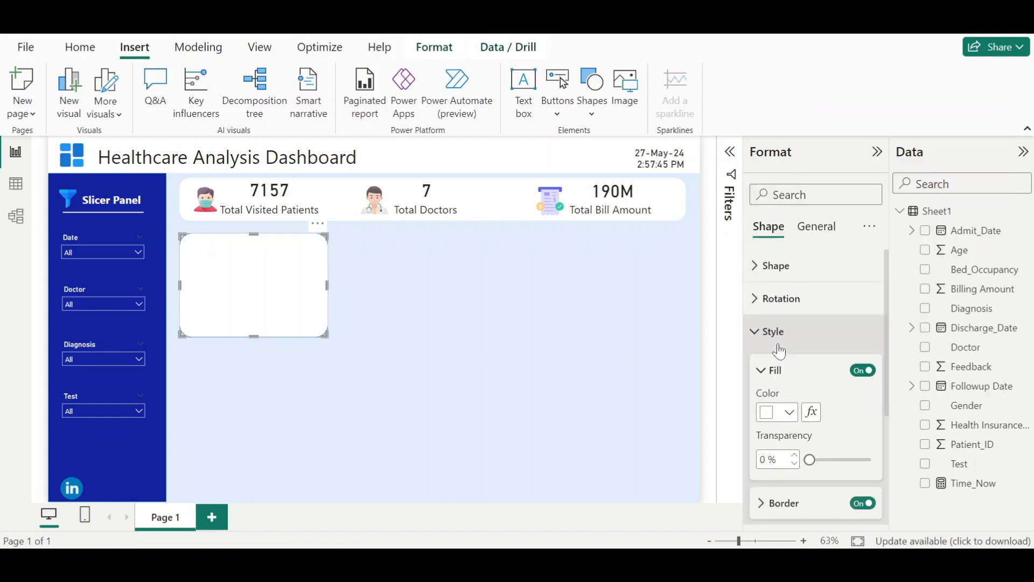
click(864, 506)
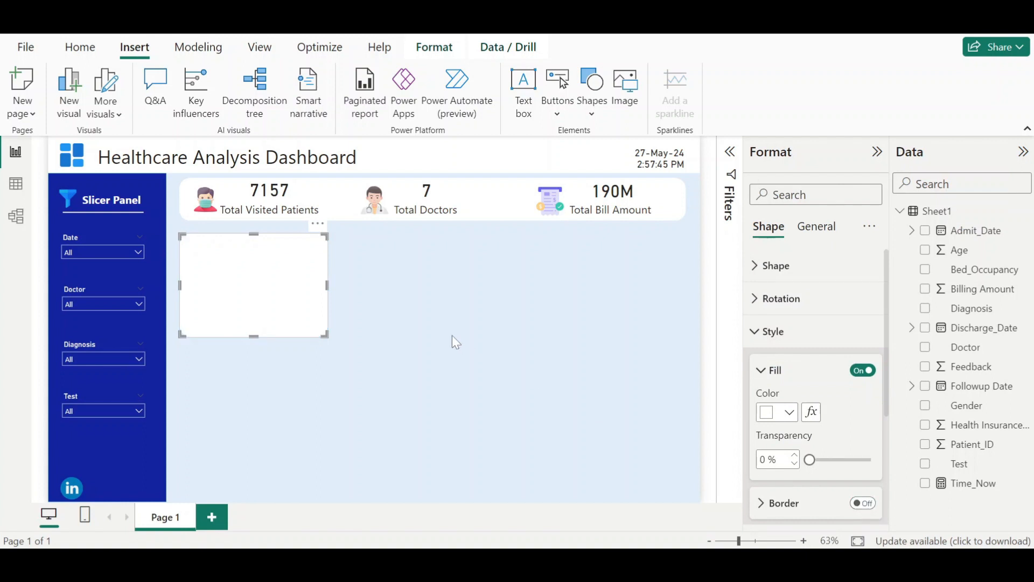
- Enlarge the card slightly and duplicate it, placing the copy below the original
drag(326, 335, 345, 354)
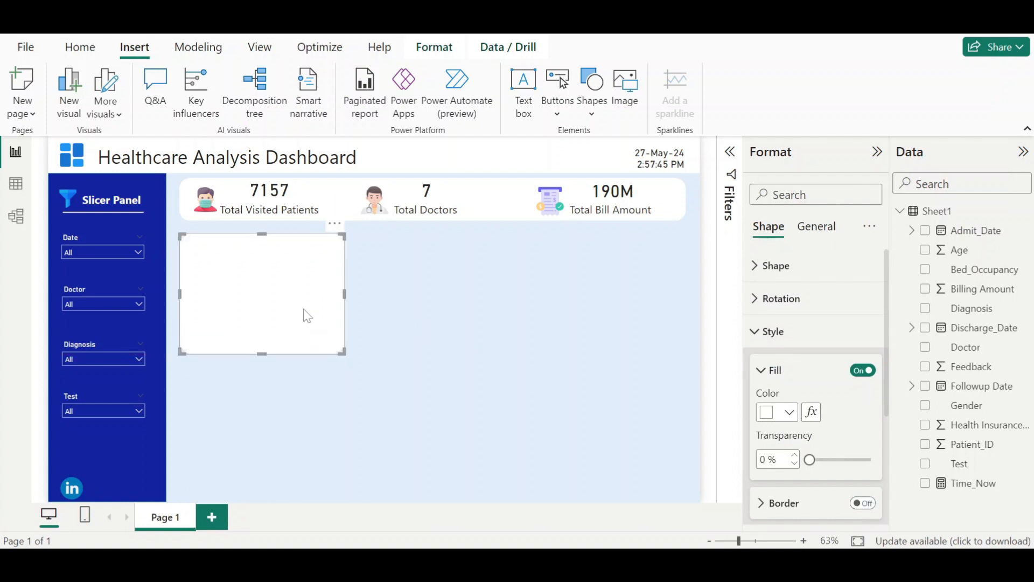
key(ctrl+c)
key(ctrl+v)
drag(302, 317, 300, 445)
- Duplicate both cards into a second column to form a two-by-two grid of cards
click(298, 331)
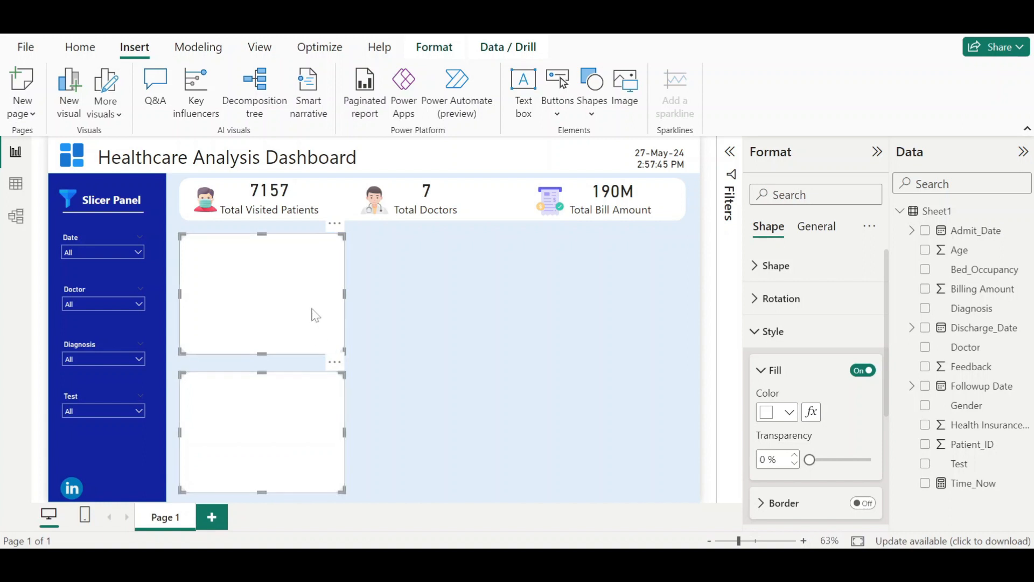
ctrl+click(310, 418)
key(ctrl+c)
key(ctrl+v)
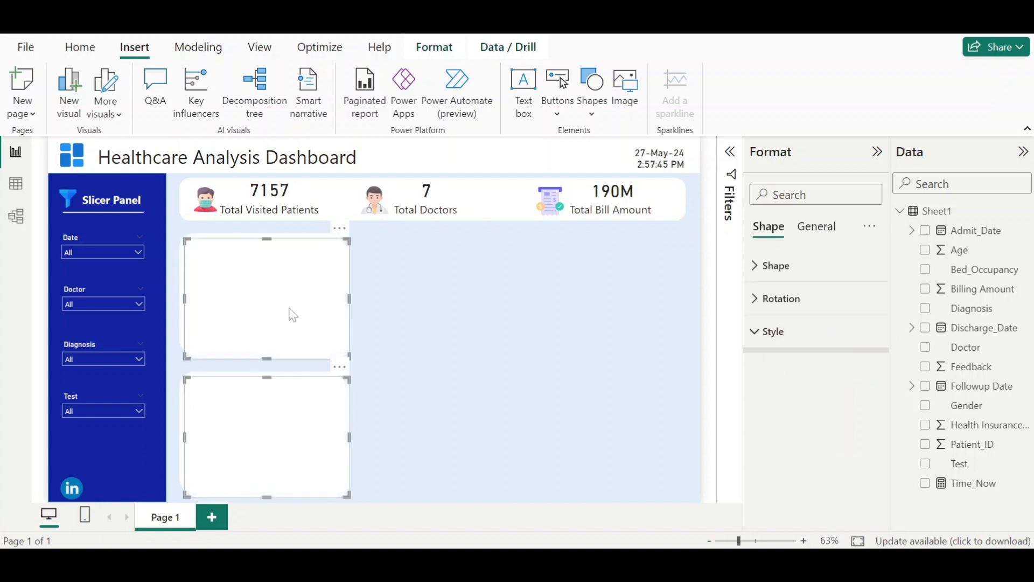
drag(288, 312, 475, 310)
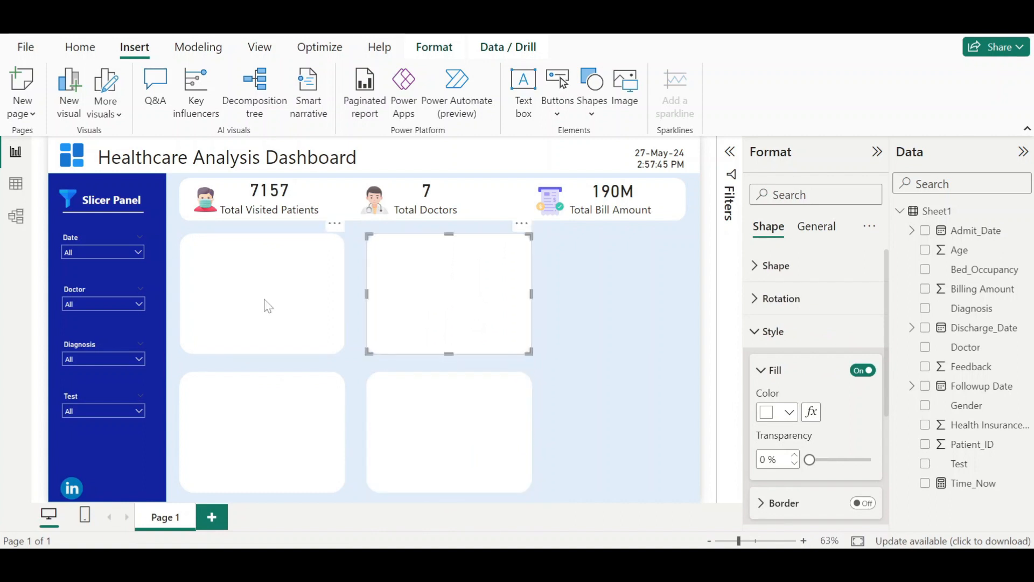
click(296, 335)
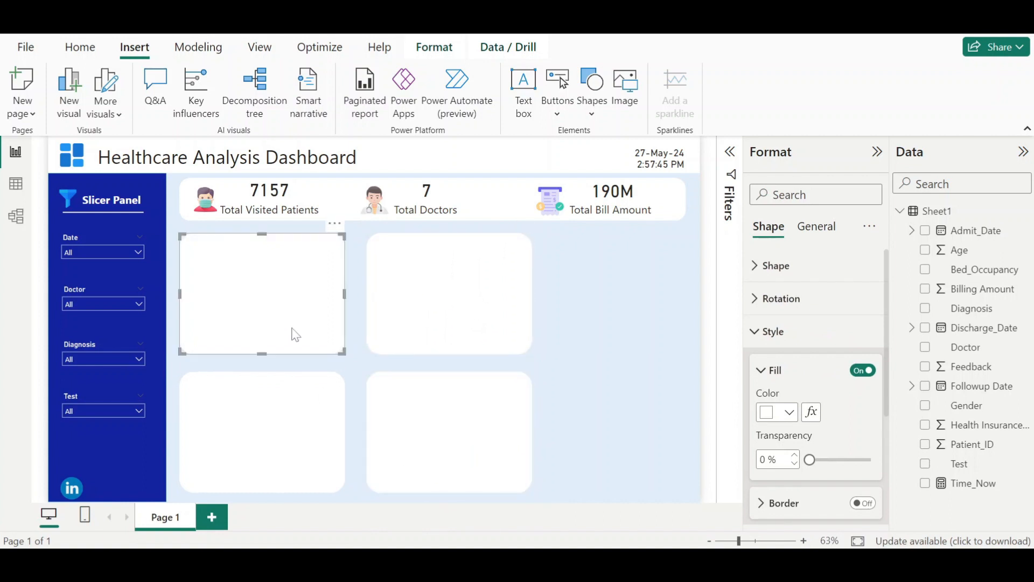
- Inspect the card shape behind the finished dashboard's Bed Occupancy chart for its corner rounding and size
click(558, 475)
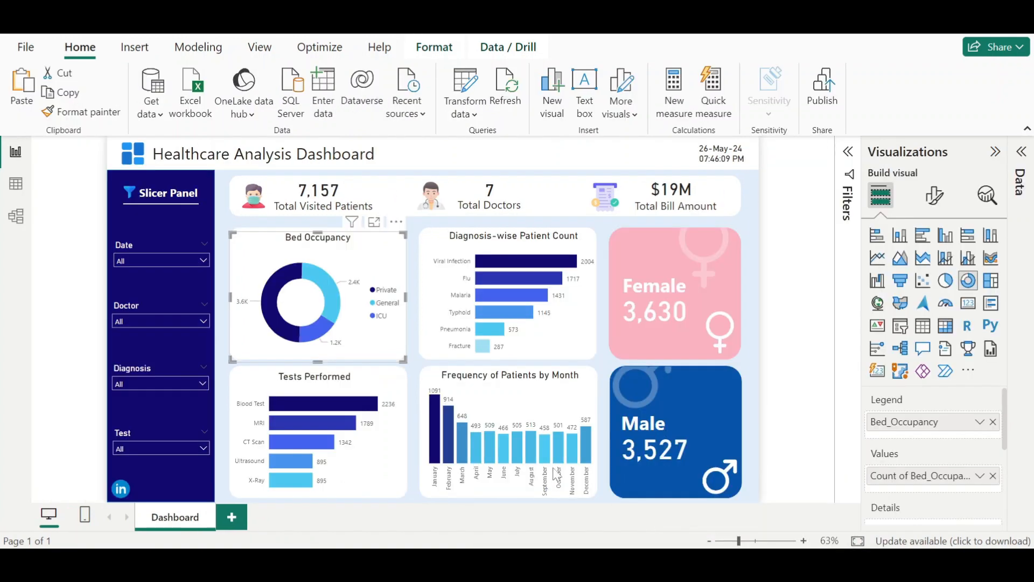
drag(271, 258, 279, 292)
click(315, 241)
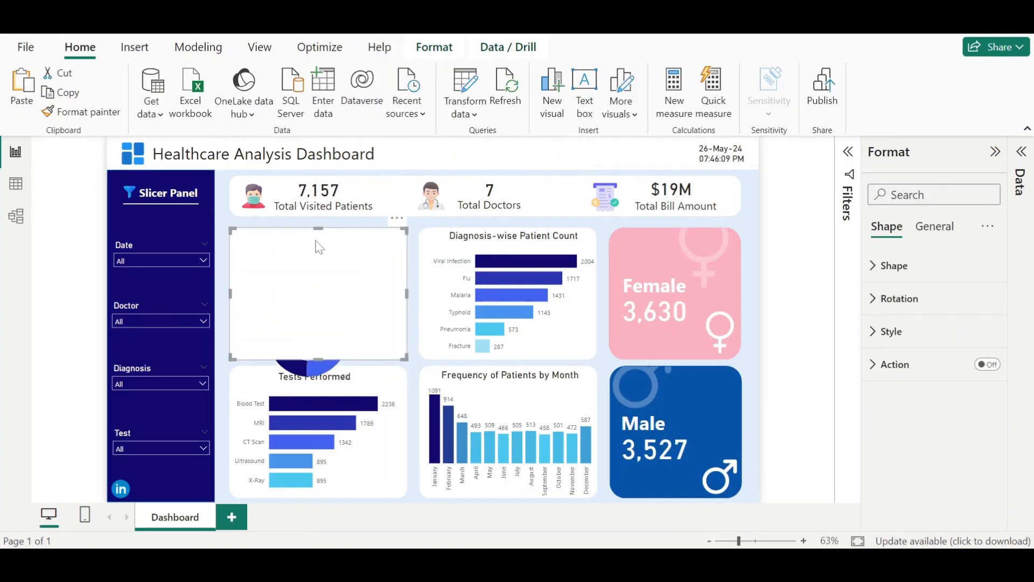
click(899, 270)
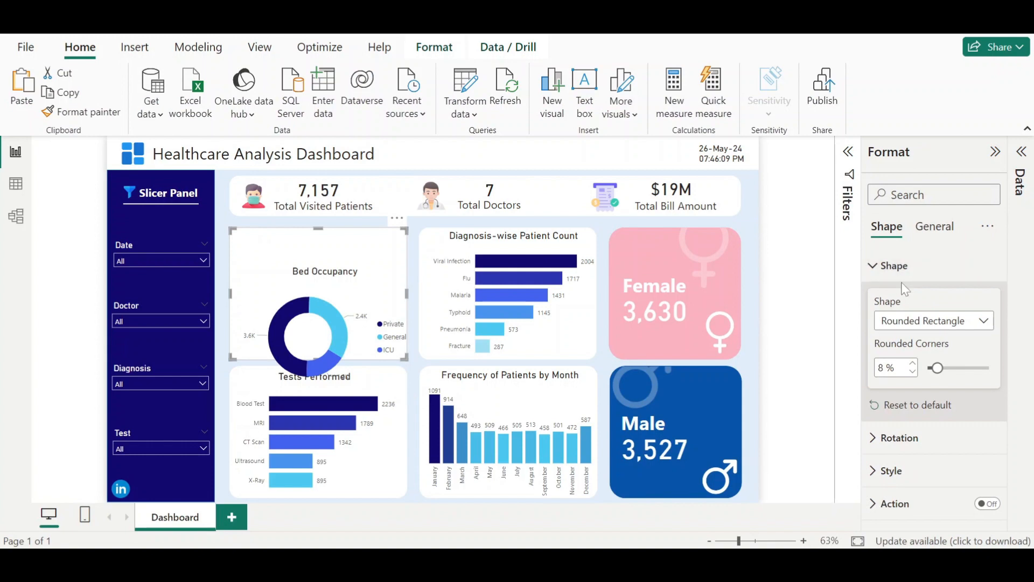
click(895, 266)
click(935, 226)
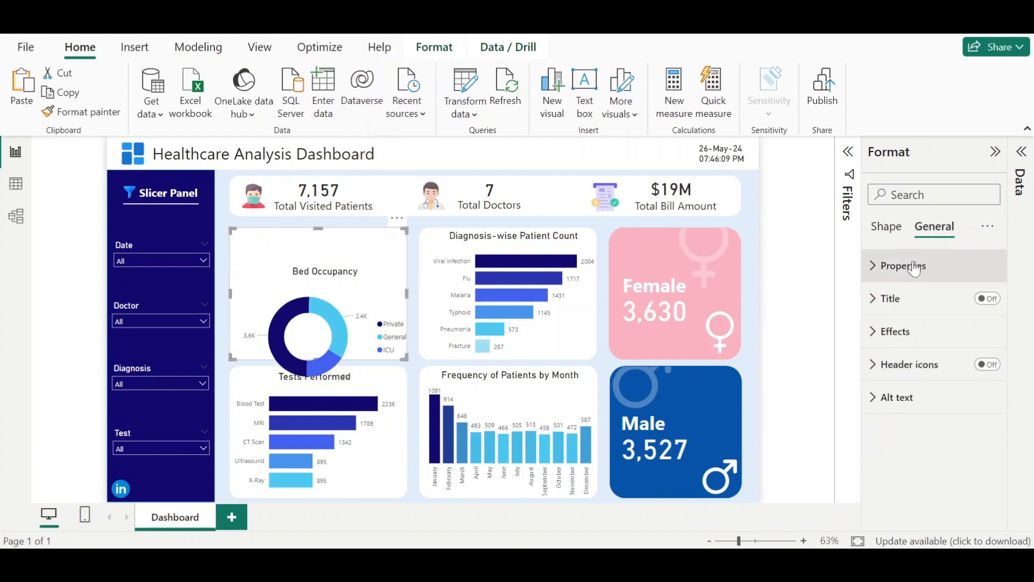
click(915, 268)
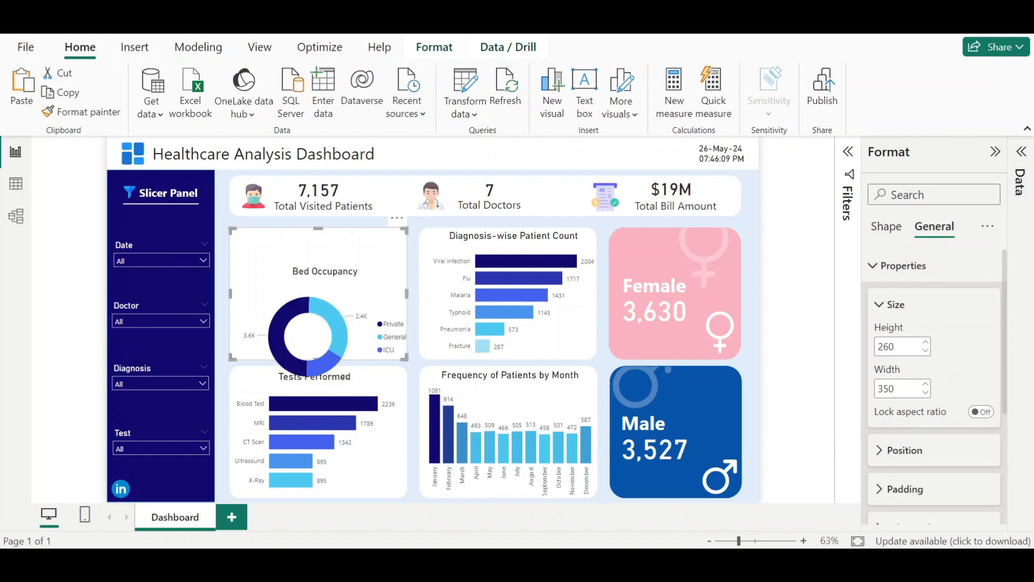
click(770, 493)
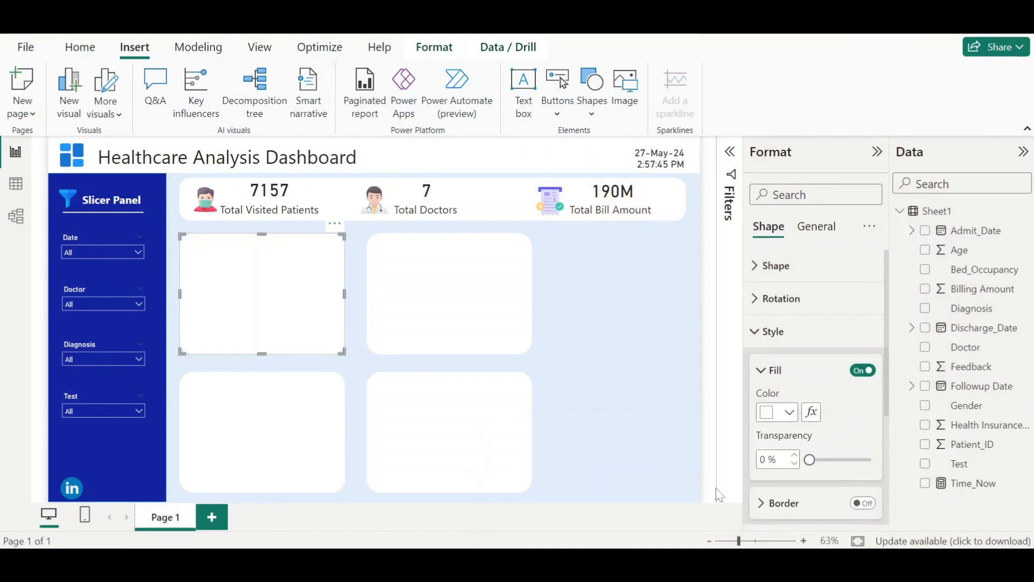
- Select all four cards and set their height to 260 and width to 350
click(607, 385)
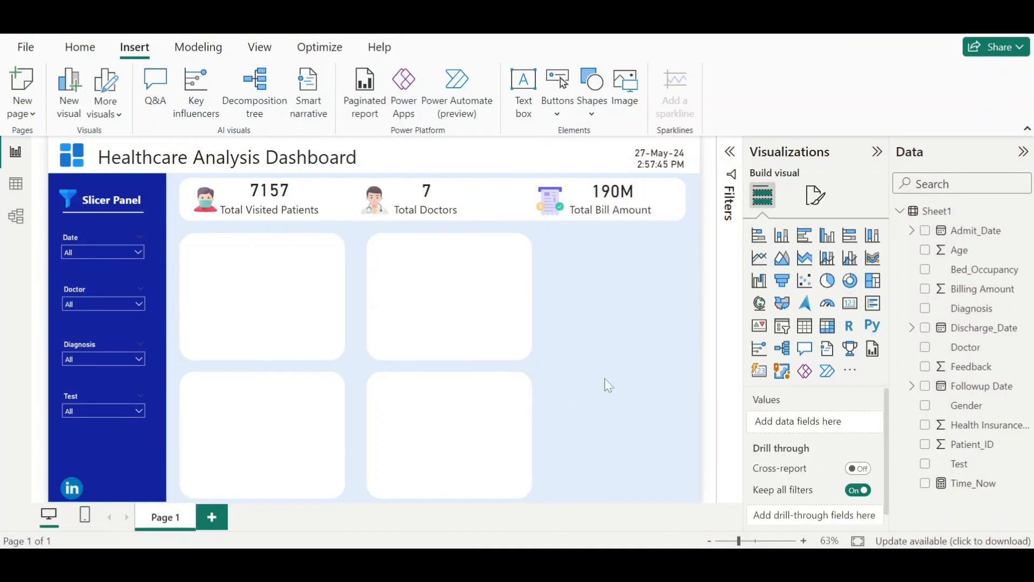
click(229, 307)
ctrl+click(515, 284)
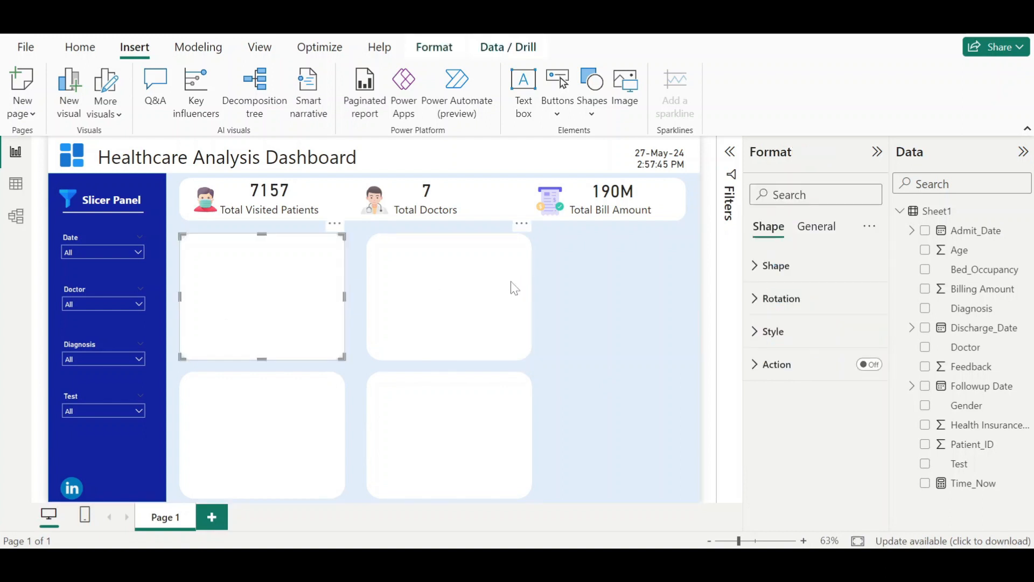
ctrl+click(286, 462)
ctrl+click(443, 463)
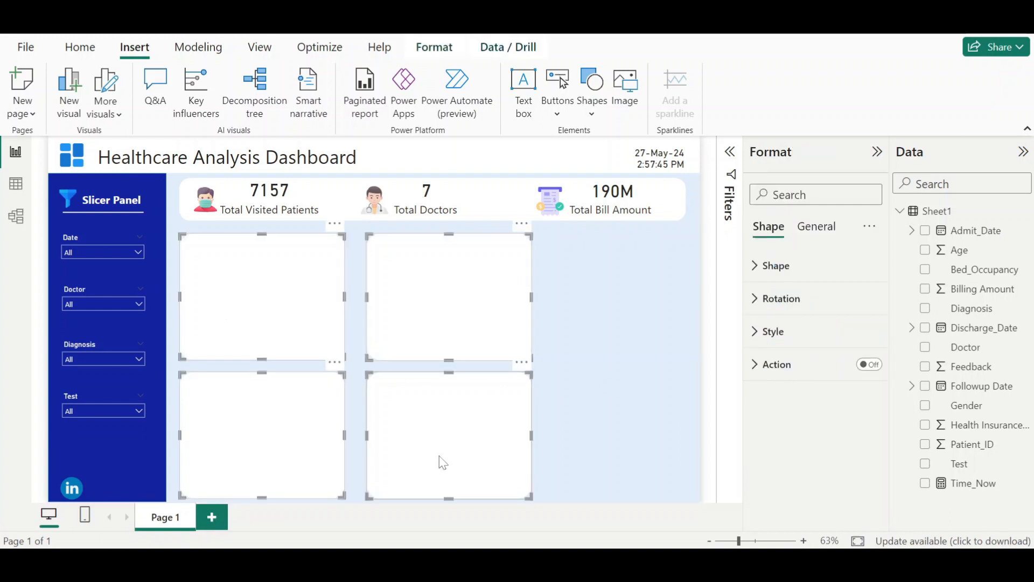
click(816, 226)
click(785, 270)
click(776, 347)
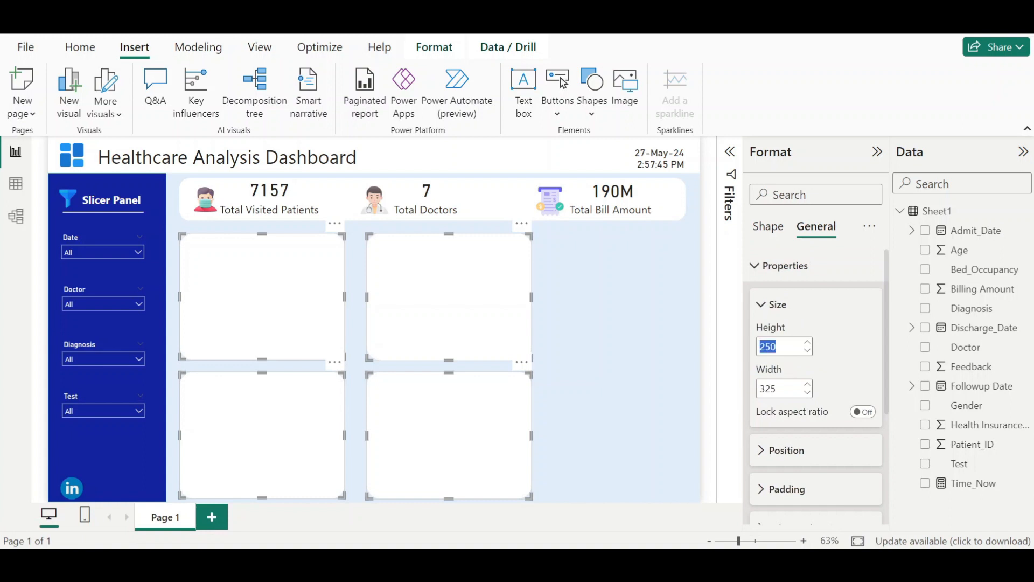
click(778, 348)
key(BackSpace)
key(BackSpace)
key(BackSpace)
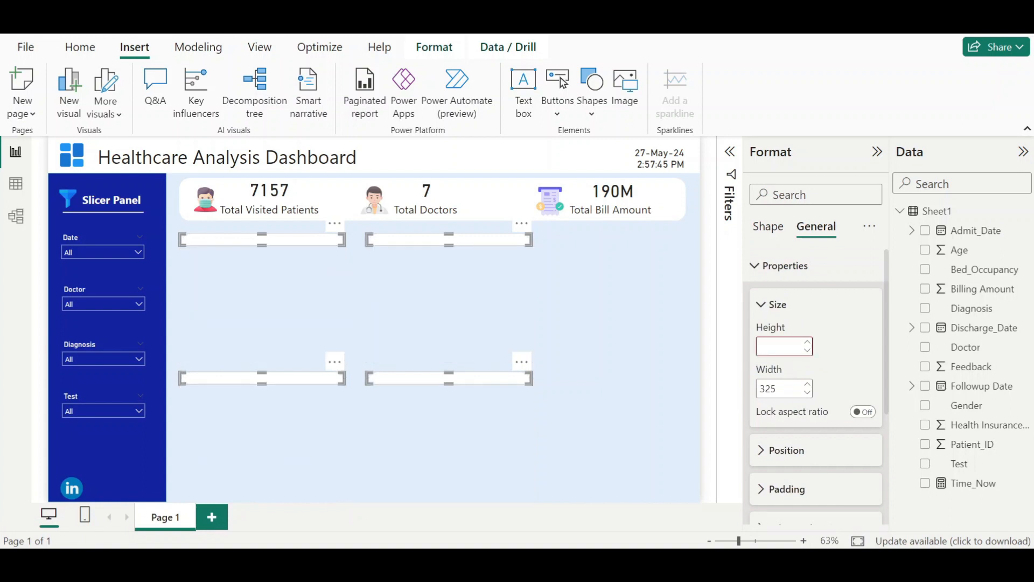
text(260)
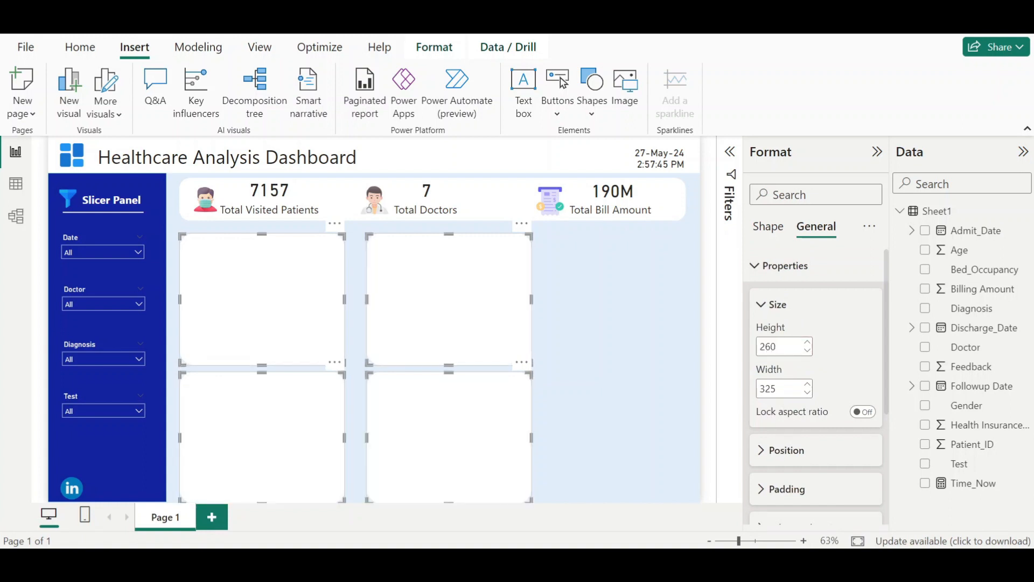
key(Tab)
key(BackSpace)
text(350)
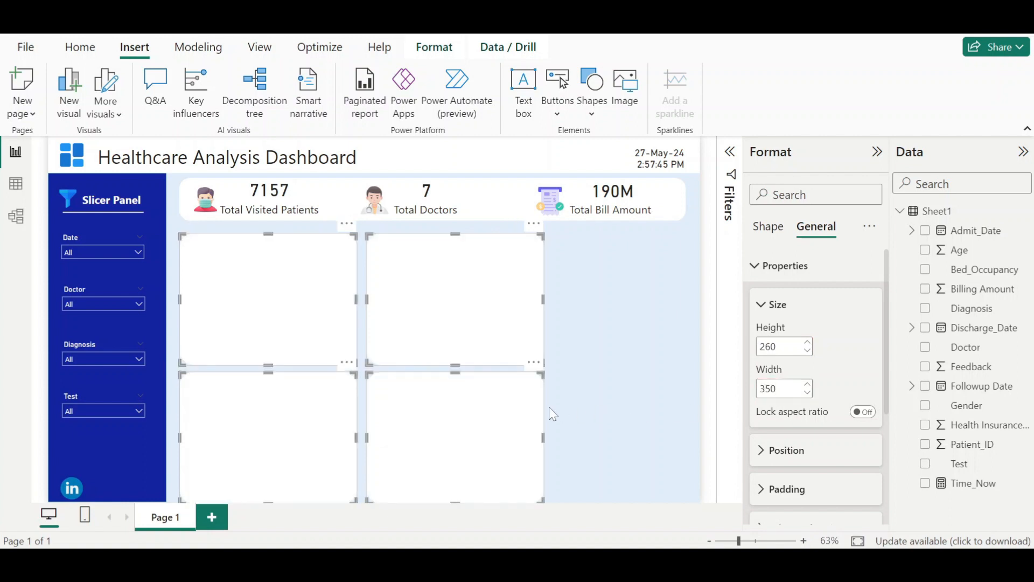
click(596, 371)
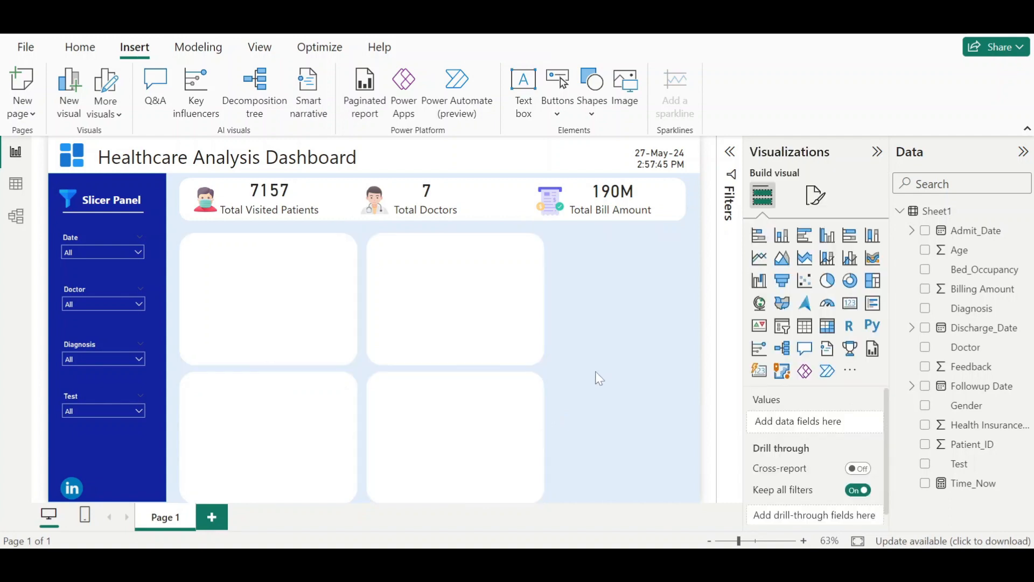
- Add a donut chart in the top-left card with Bed_Occupancy as legend and its count as values
mouse_move(679, 566)
click(628, 490)
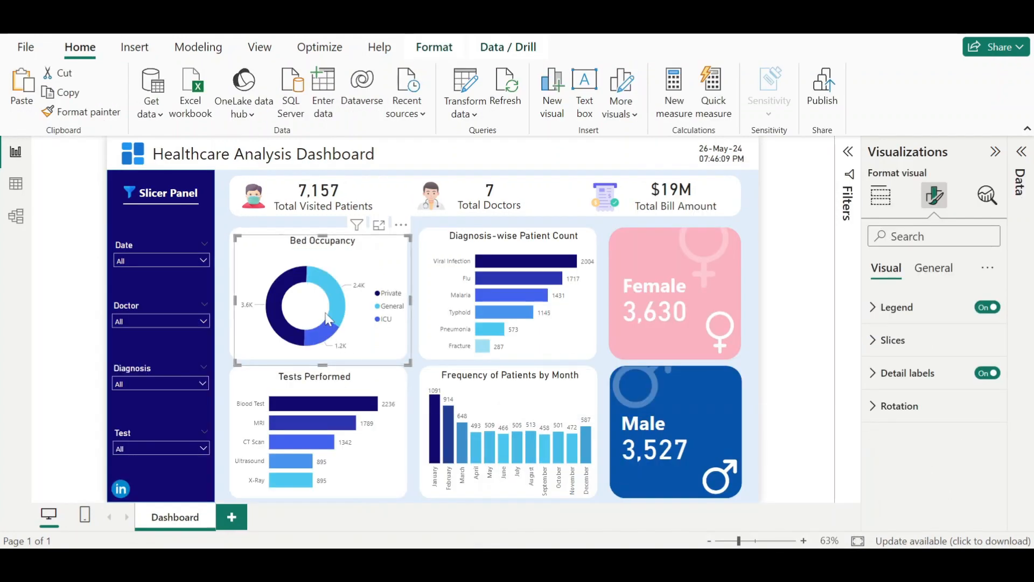
mouse_move(679, 566)
click(729, 500)
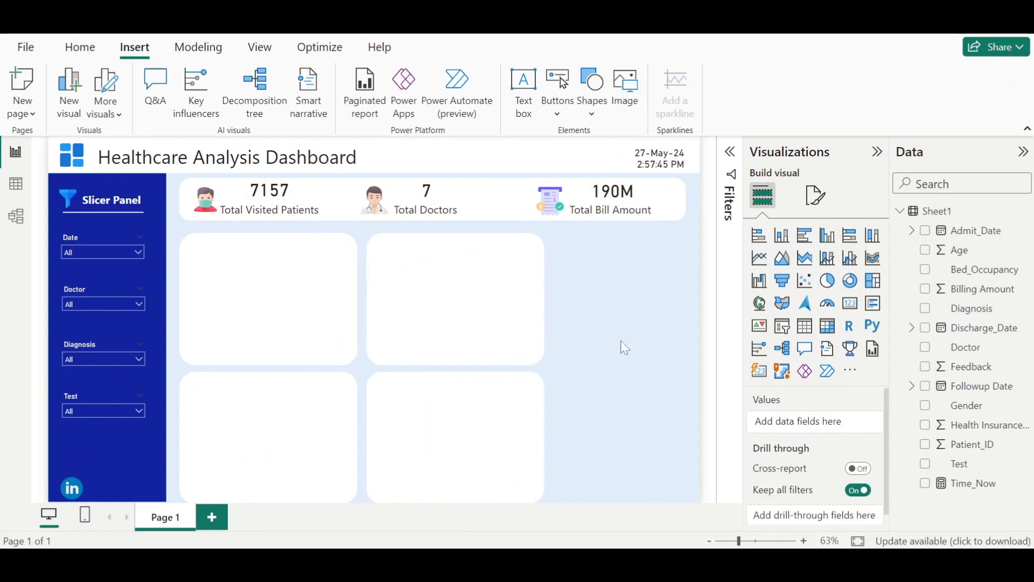
click(853, 293)
drag(652, 351, 252, 349)
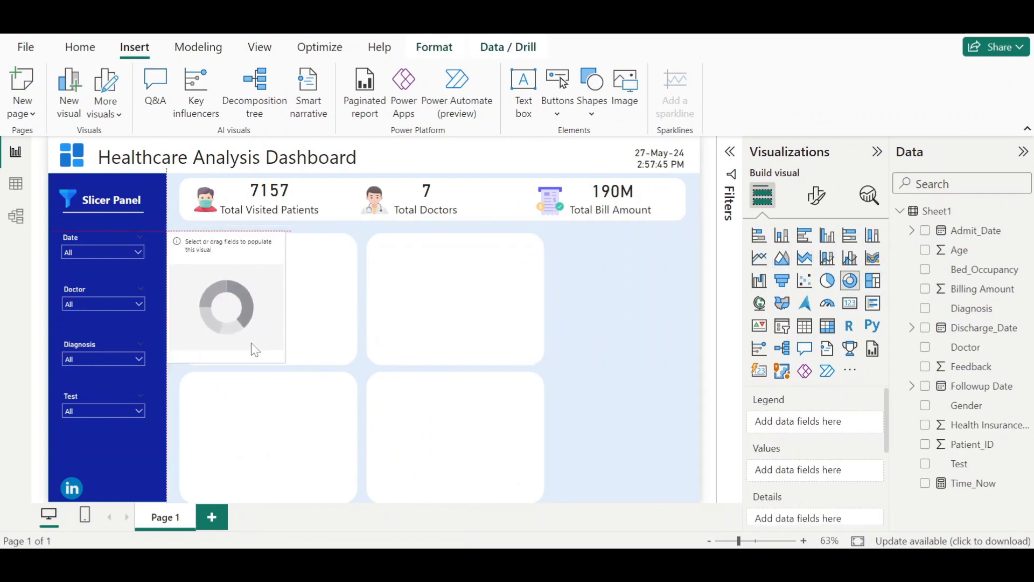
drag(293, 297, 323, 312)
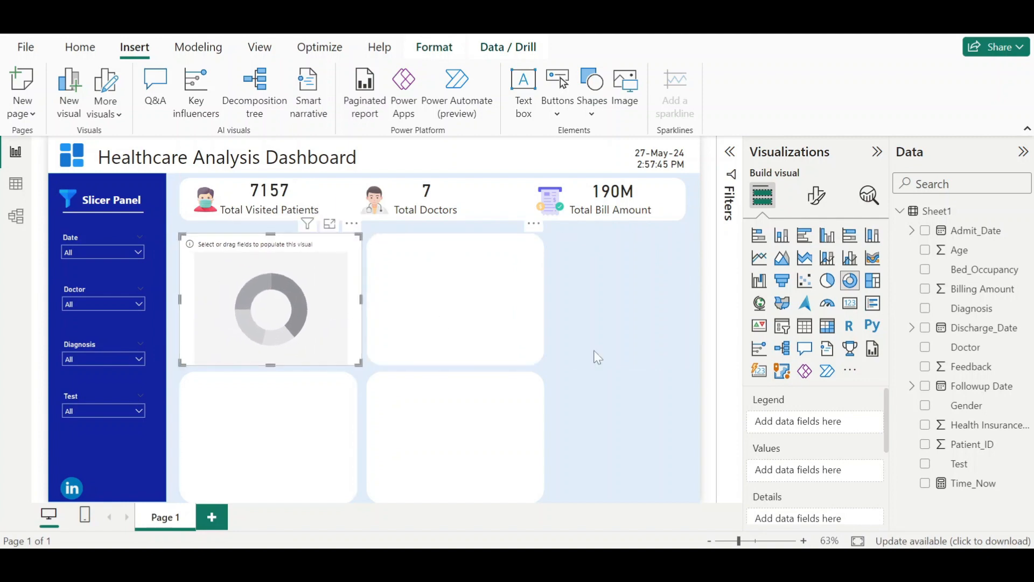
drag(994, 272, 839, 480)
drag(973, 275, 813, 423)
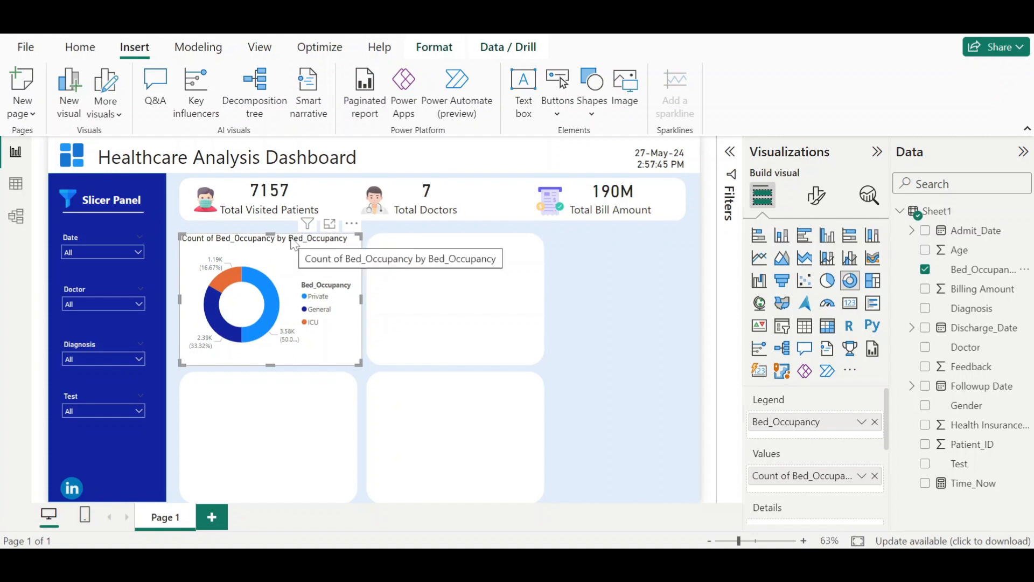
- Retitle the donut chart as "Bed Occupancy"
click(817, 202)
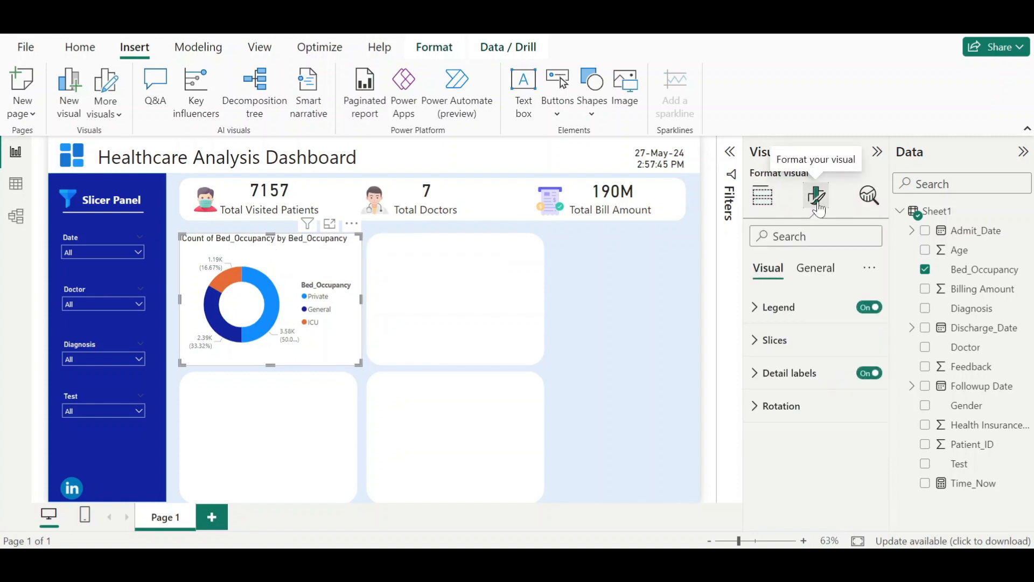
click(820, 272)
click(778, 347)
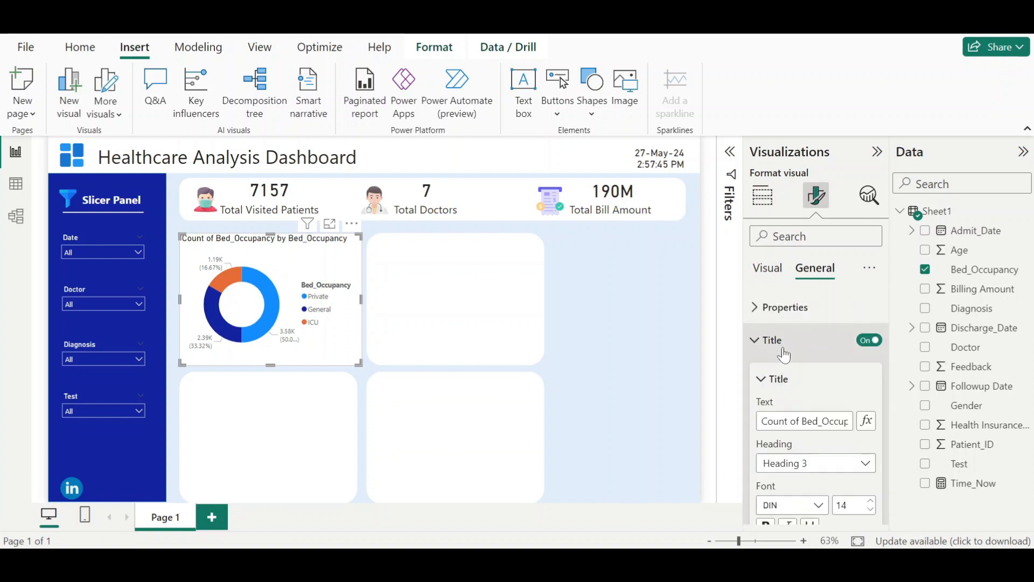
click(805, 421)
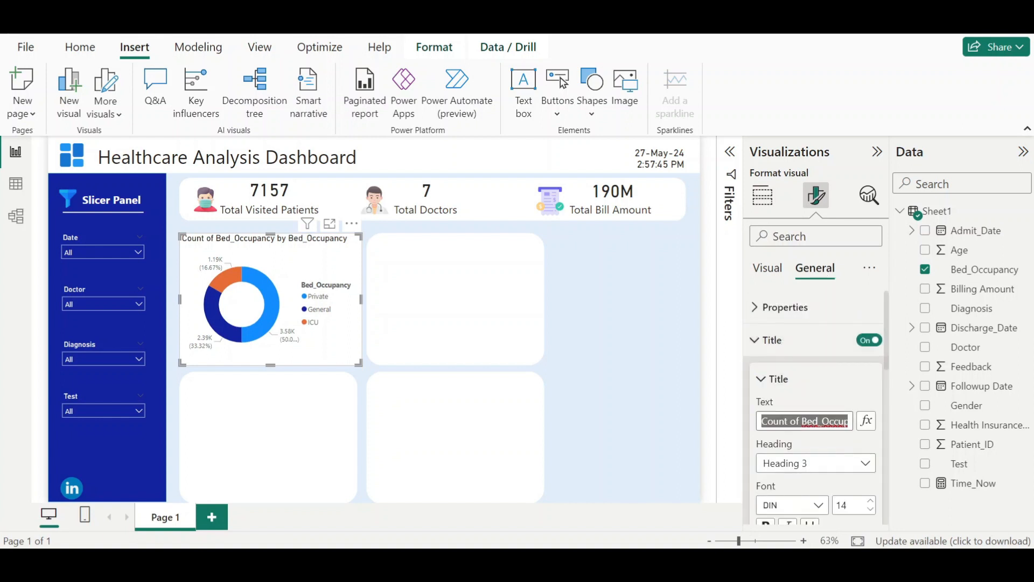
text(Bed O)
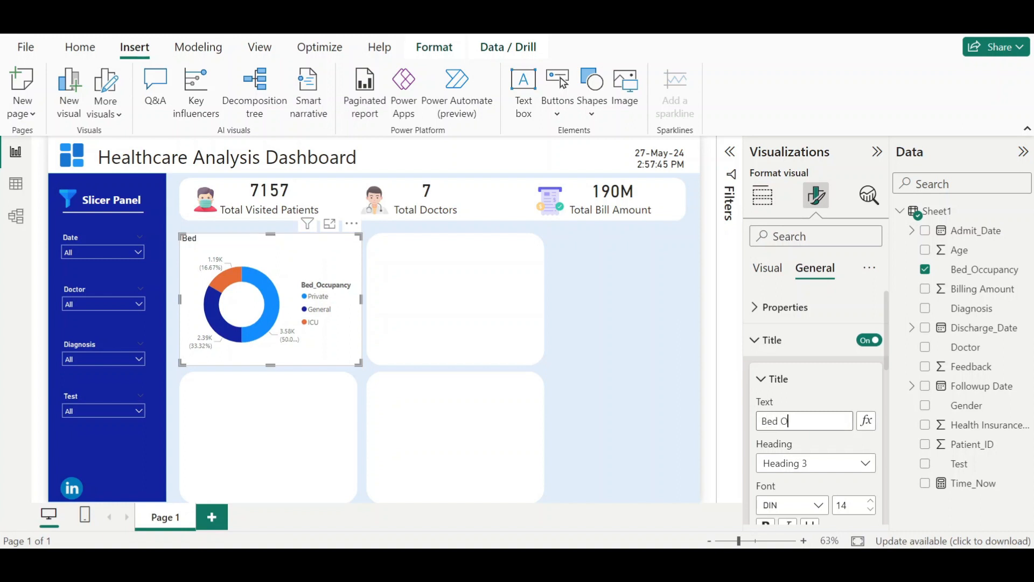
text(ccupancy)
mouse_move(678, 559)
mouse_move(617, 498)
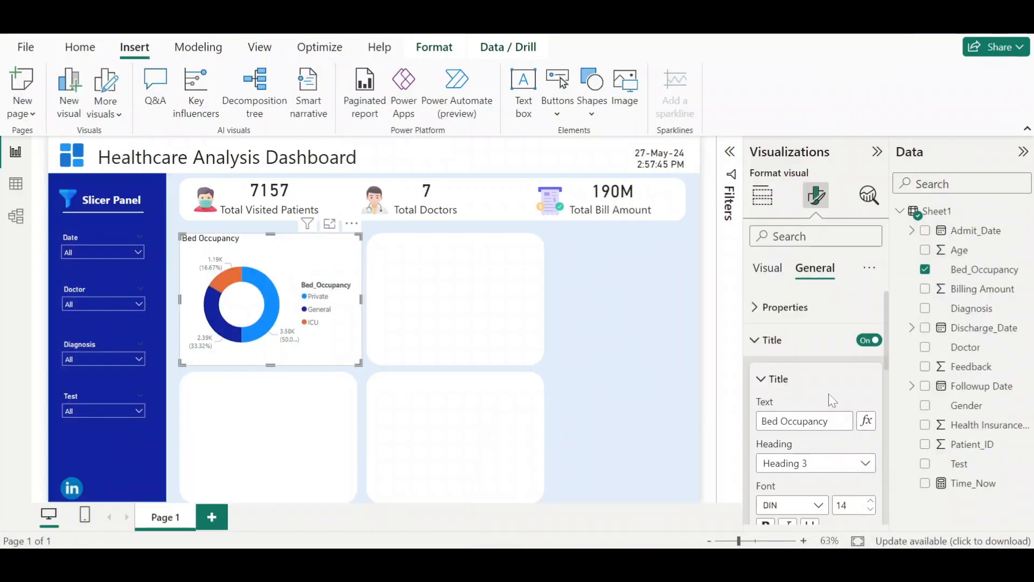
- Center the donut chart's title and increase its font size to 16
scroll(819, 423, down, 8)
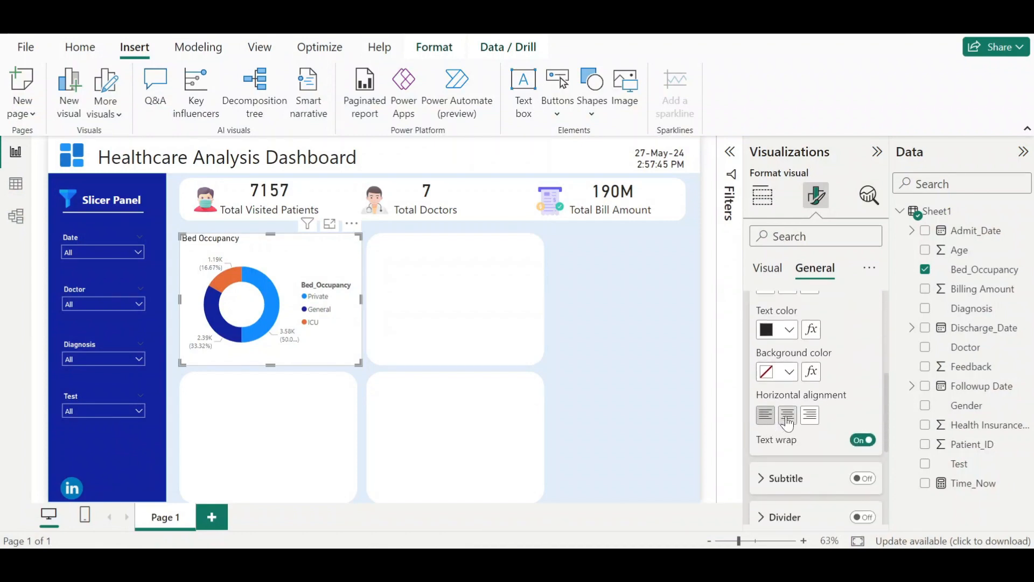
click(786, 425)
scroll(788, 420, up, 5)
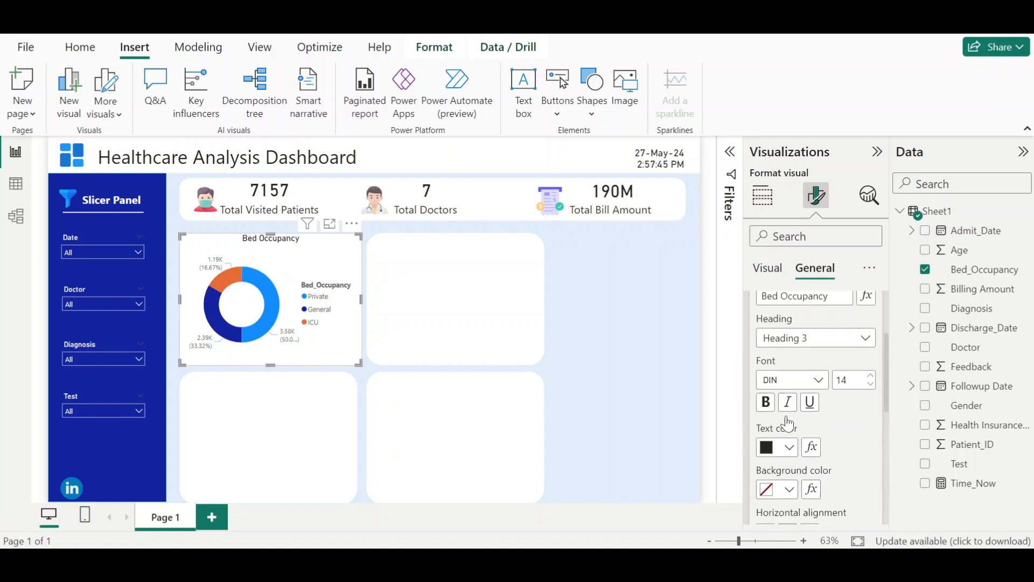
click(873, 422)
click(873, 423)
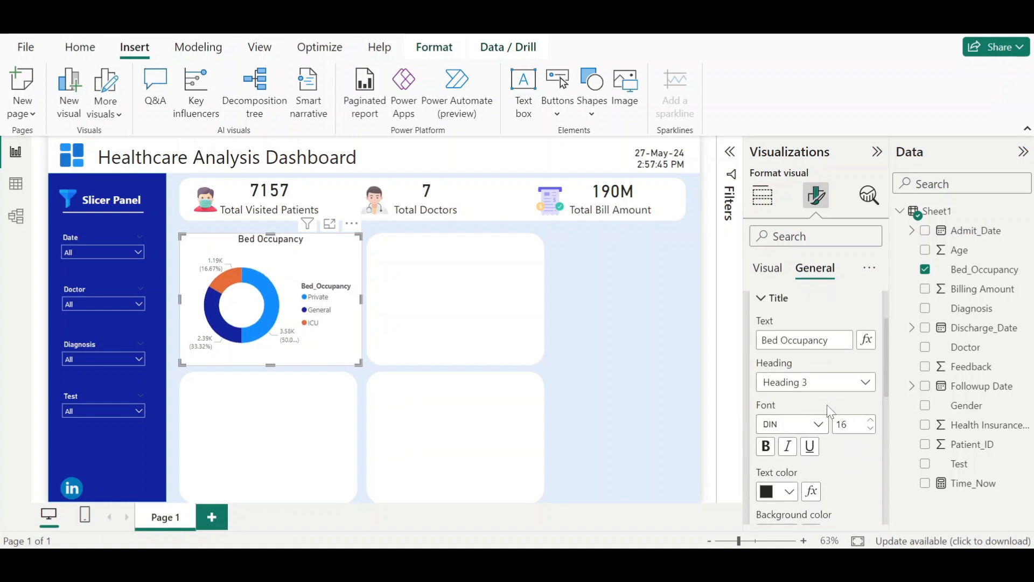
- Set the donut chart's detail labels to show the data value only
scroll(827, 405, down, 2)
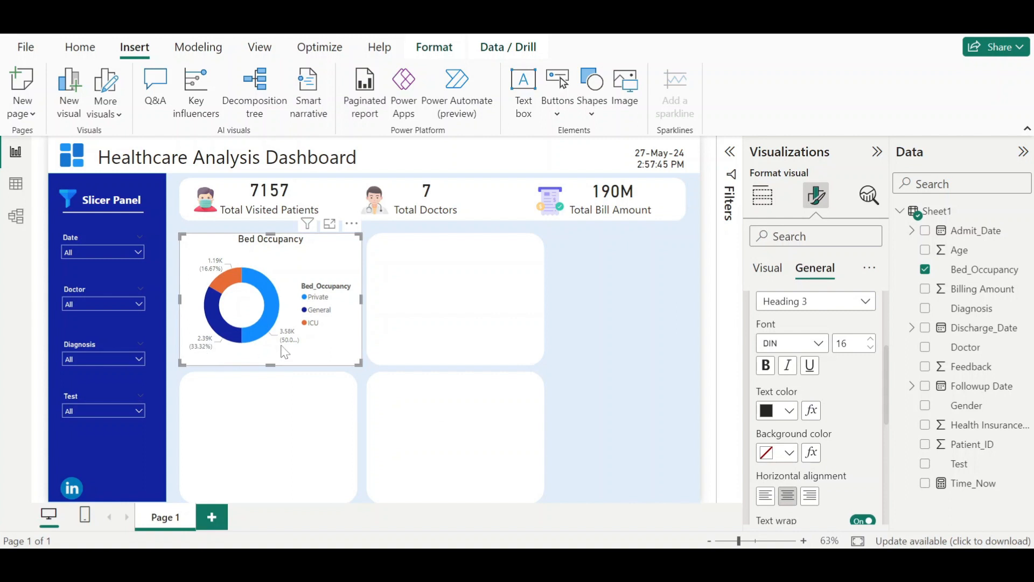
scroll(836, 343, up, 2)
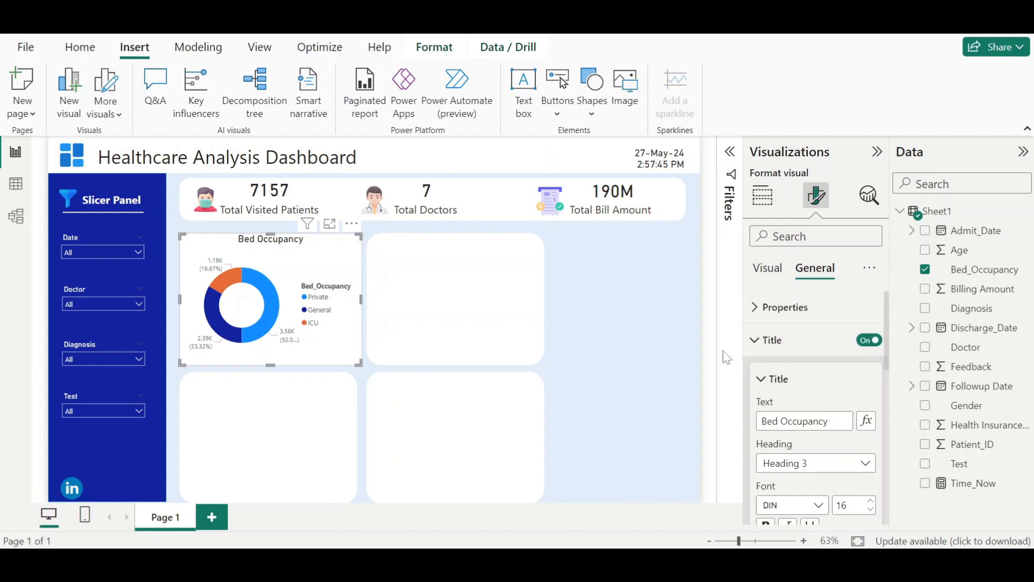
click(771, 340)
click(768, 275)
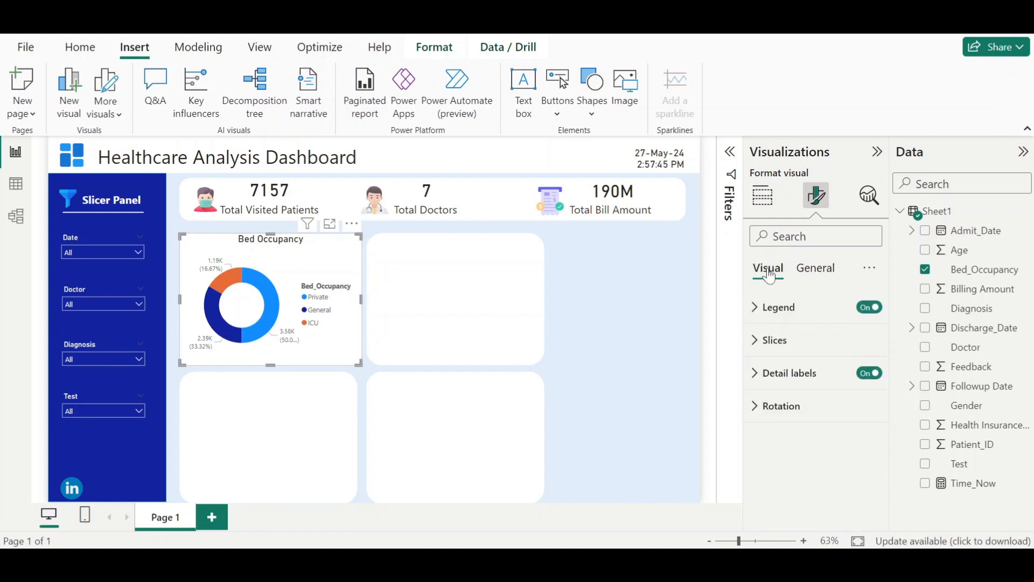
click(790, 384)
scroll(789, 388, down, 3)
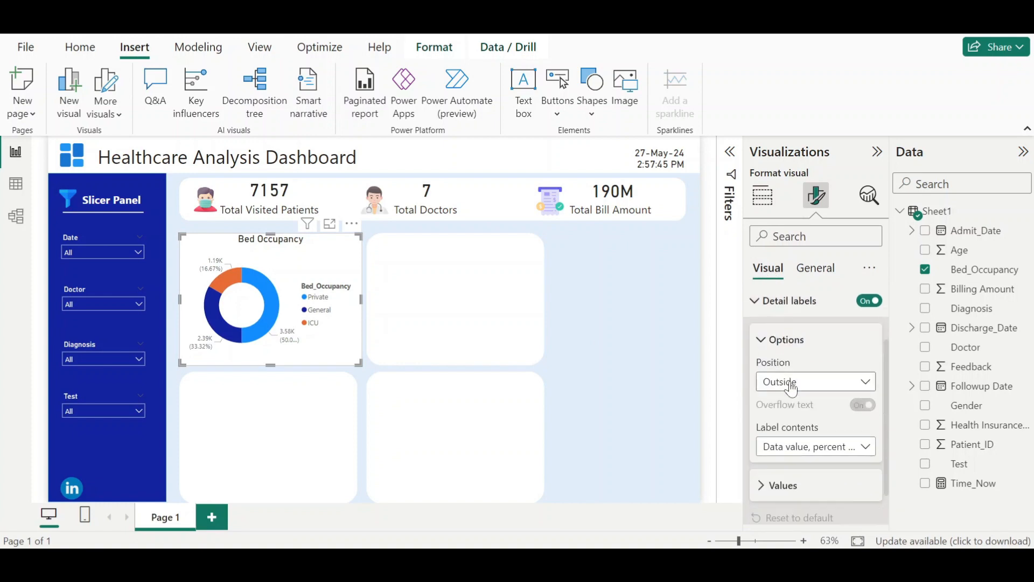
click(866, 411)
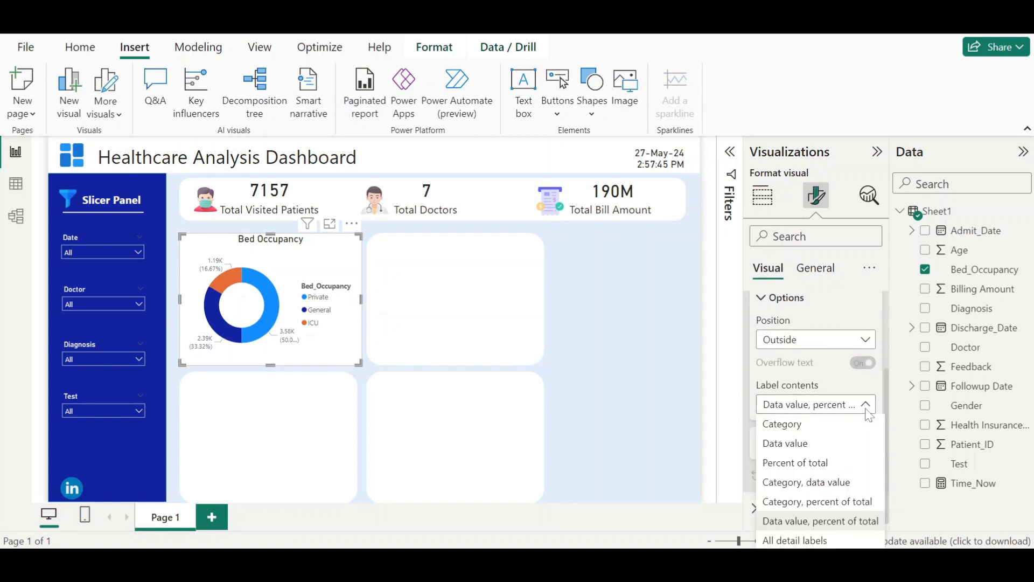
click(821, 443)
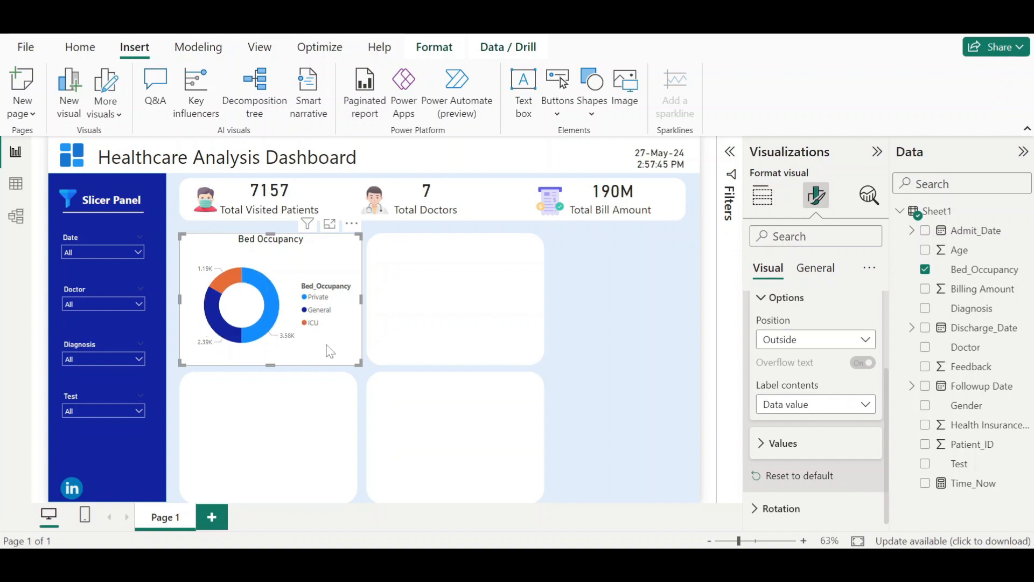
- Recolor the donut slices: Private dark blue, General medium blue, and ICU light blue
scroll(816, 408, up, 1)
scroll(764, 393, up, 2)
click(760, 370)
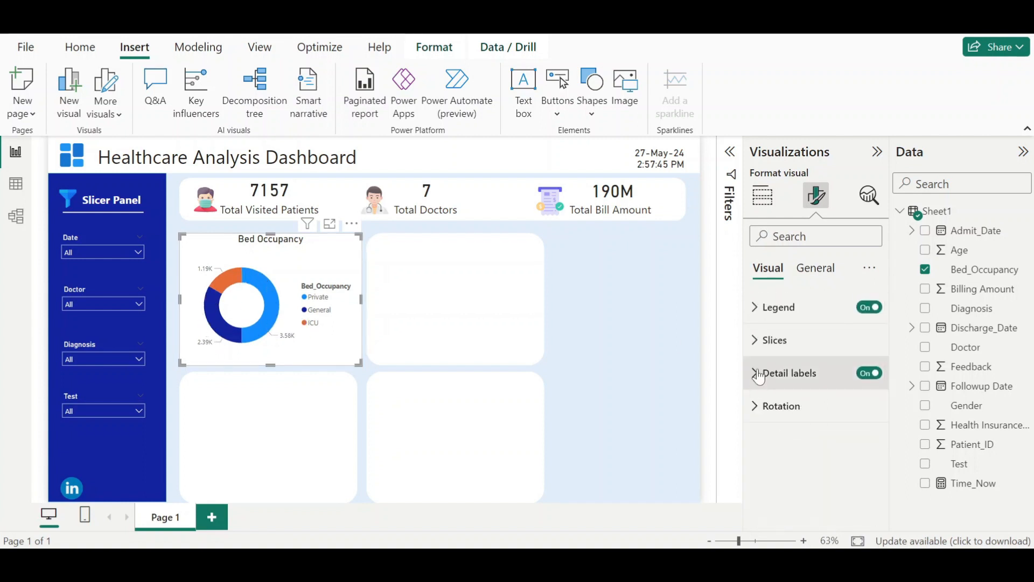
click(760, 340)
scroll(786, 383, down, 2)
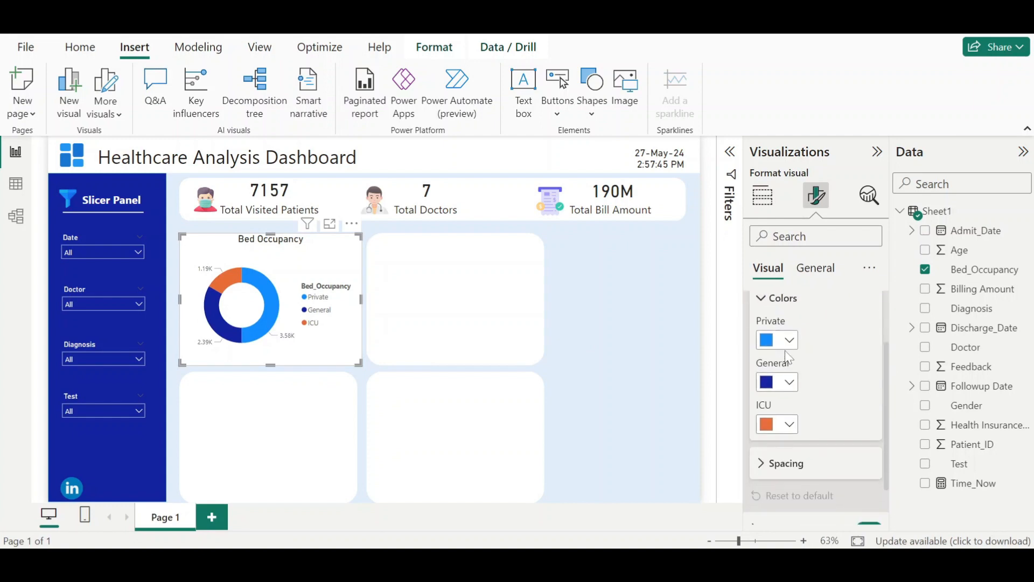
click(788, 350)
click(848, 276)
click(790, 383)
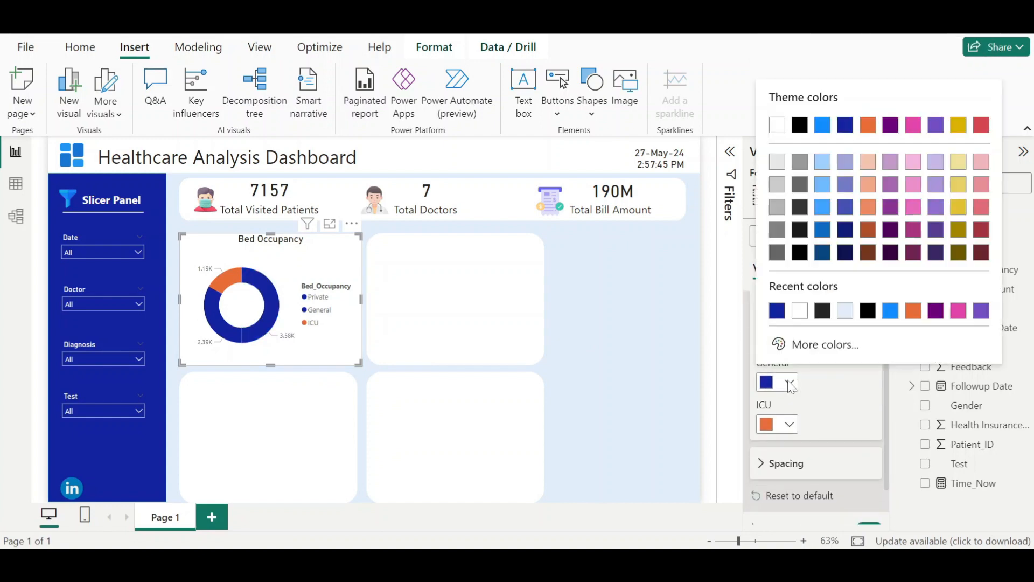
click(887, 313)
click(790, 428)
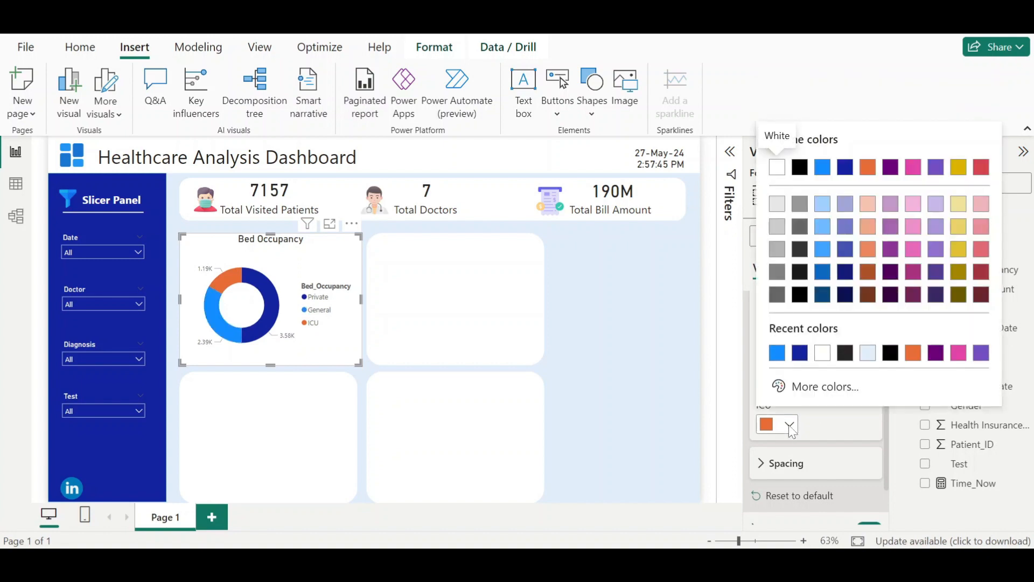
click(823, 226)
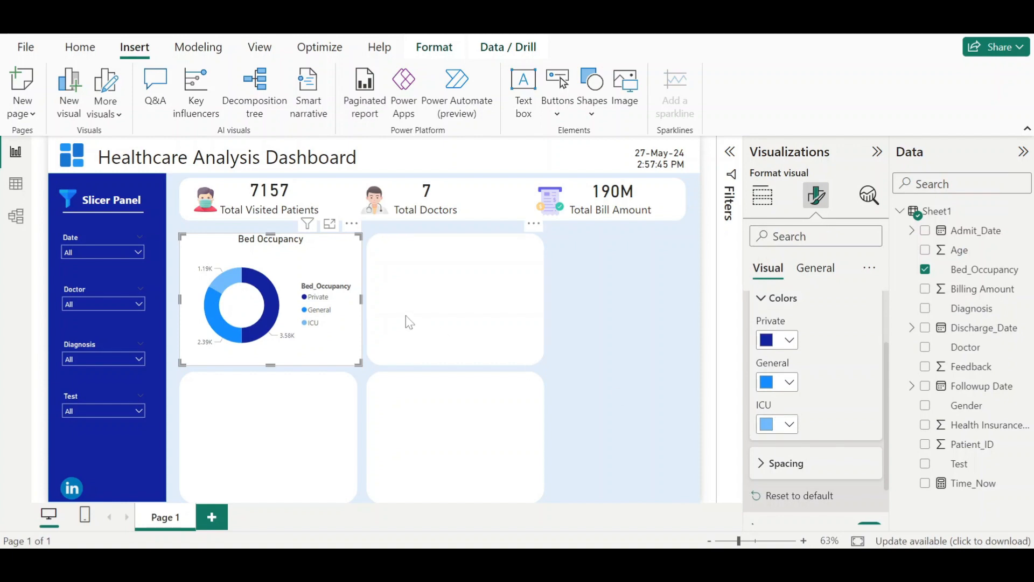
- Turn off the title of the donut chart's legend
scroll(776, 339, up, 2)
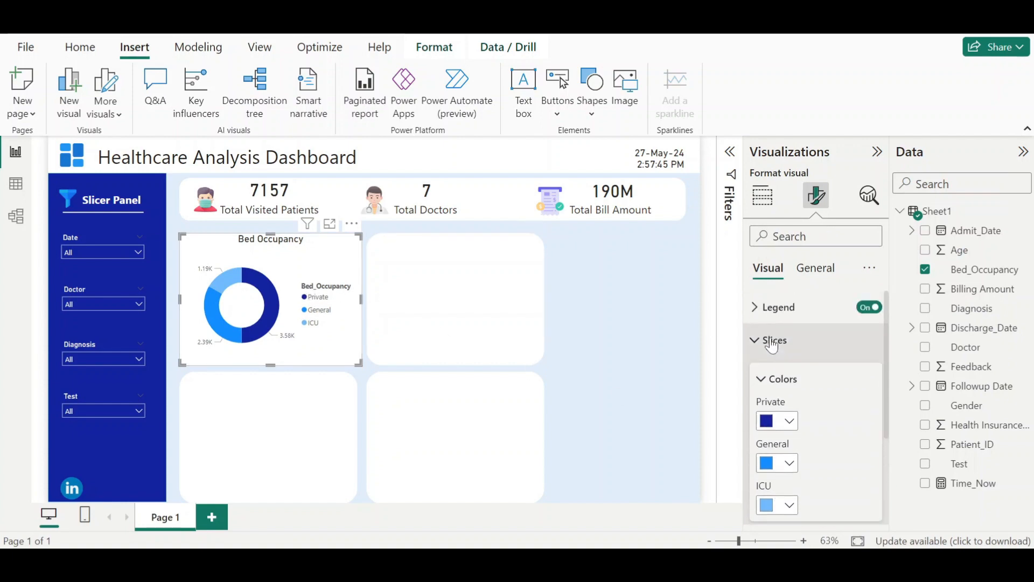
click(771, 338)
click(776, 318)
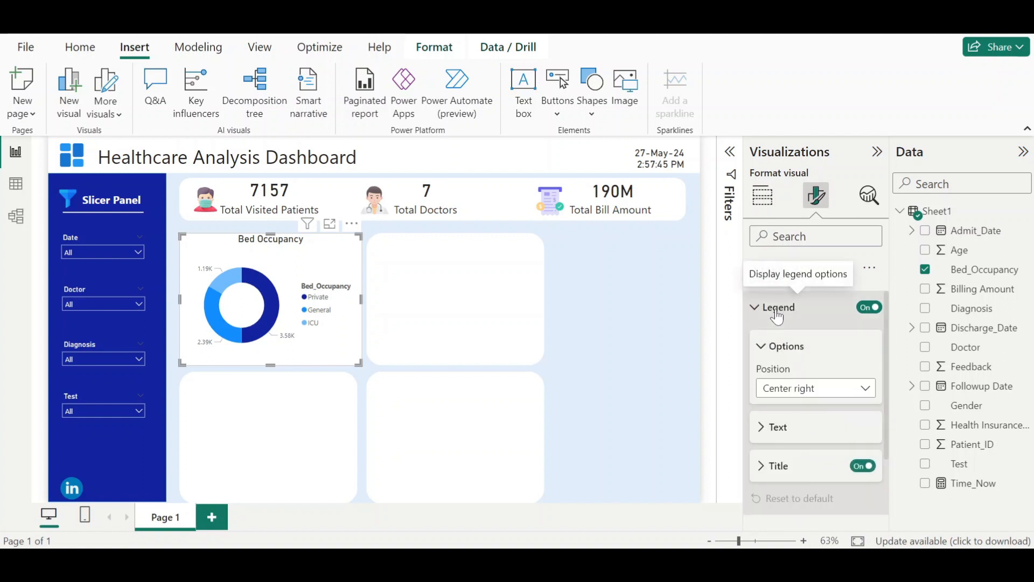
scroll(784, 350, down, 2)
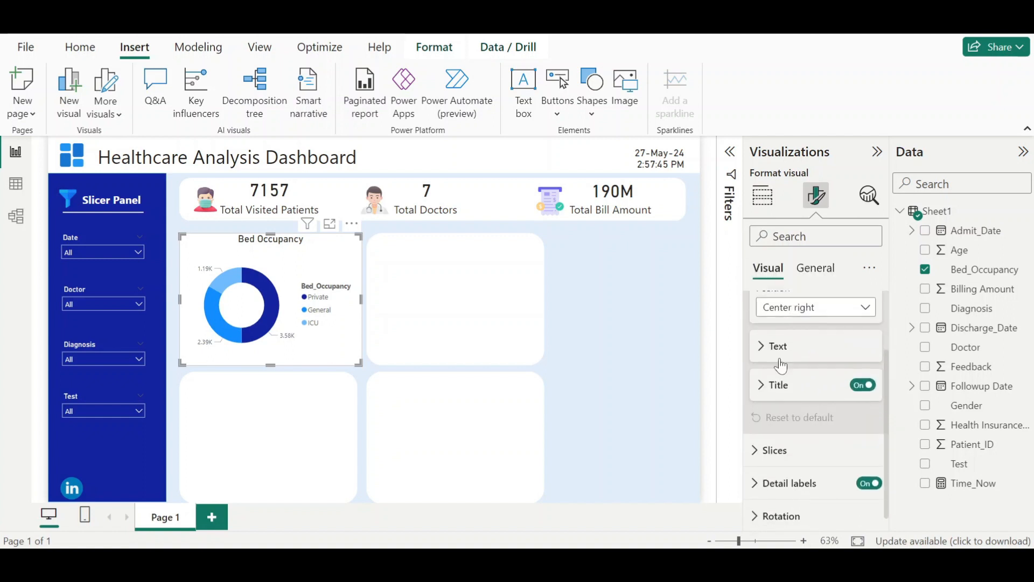
click(866, 392)
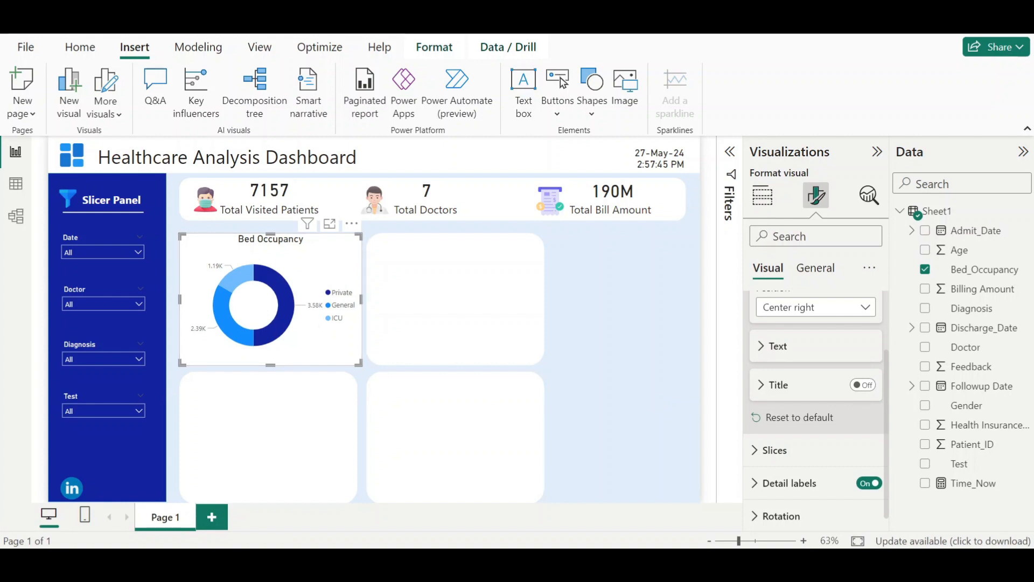
- Switch to the finished Health Care Dashboard for reference and return to the working report
click(619, 485)
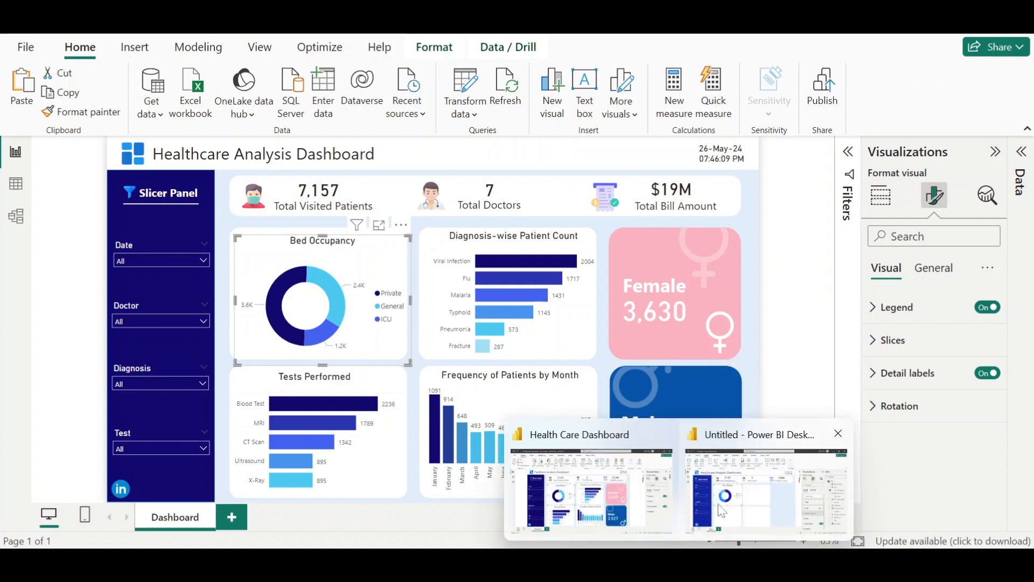
click(722, 507)
click(603, 365)
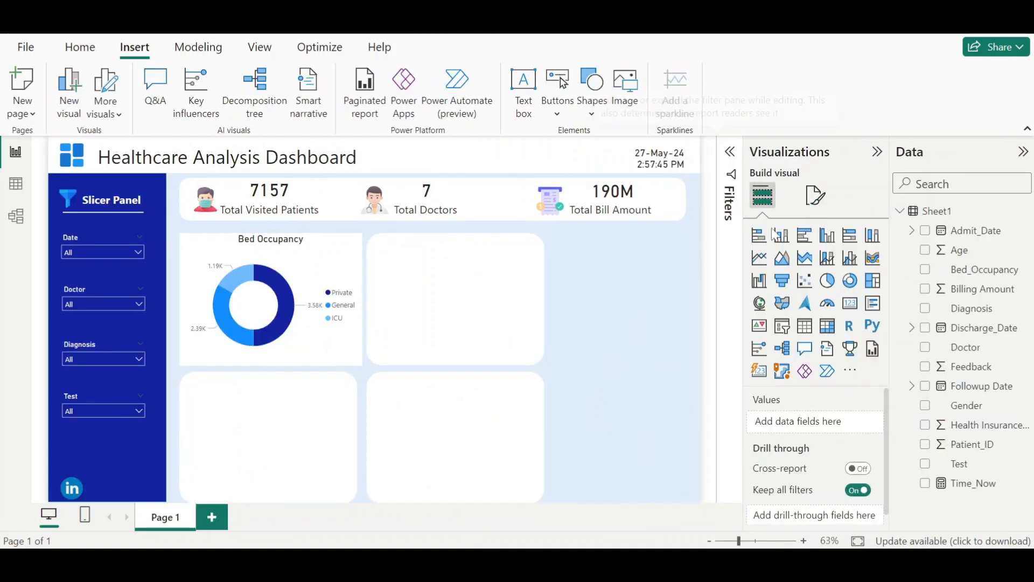
- Insert a clustered bar chart and fit it into the top-right card
click(807, 241)
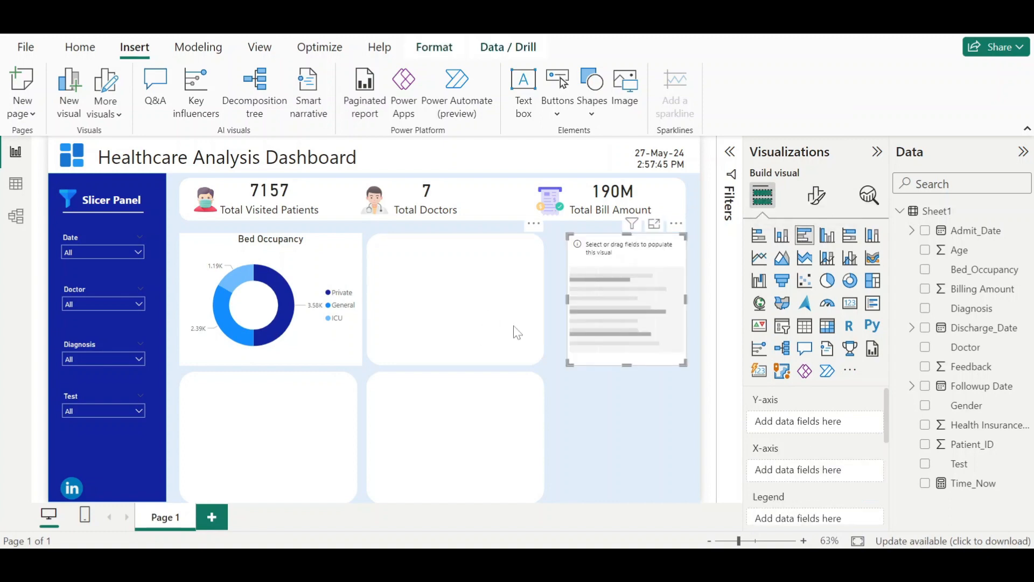
drag(620, 324, 424, 312)
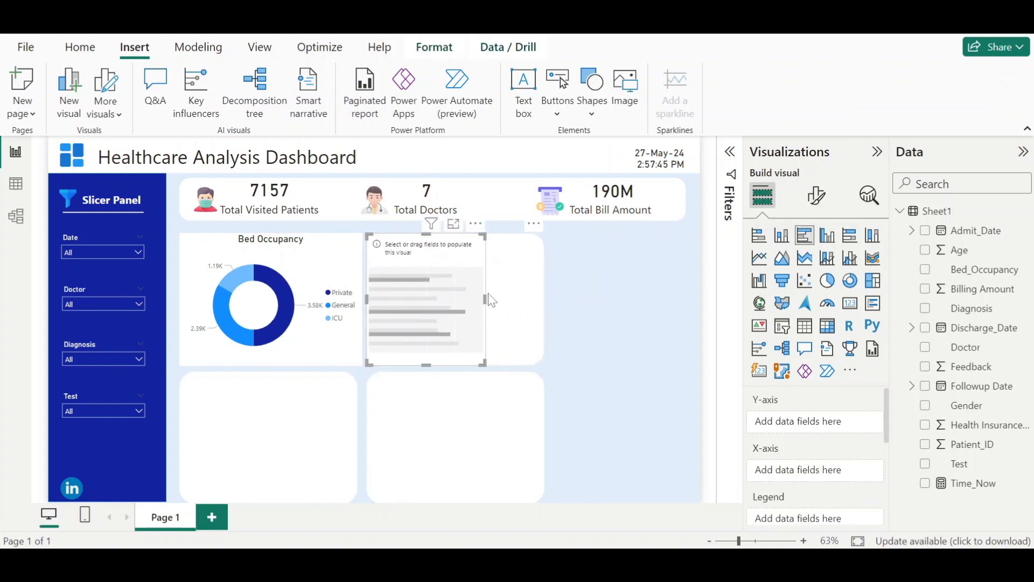
drag(487, 299, 541, 303)
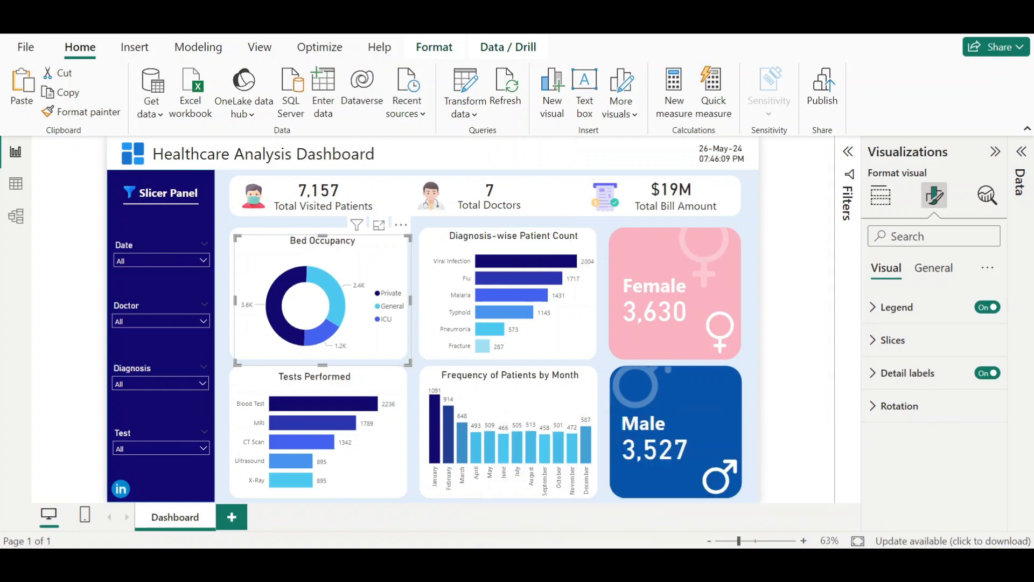
- Build the bar chart with Diagnosis on the Y-axis and count of Patient_ID on the X-axis
mouse_move(667, 500)
click(725, 493)
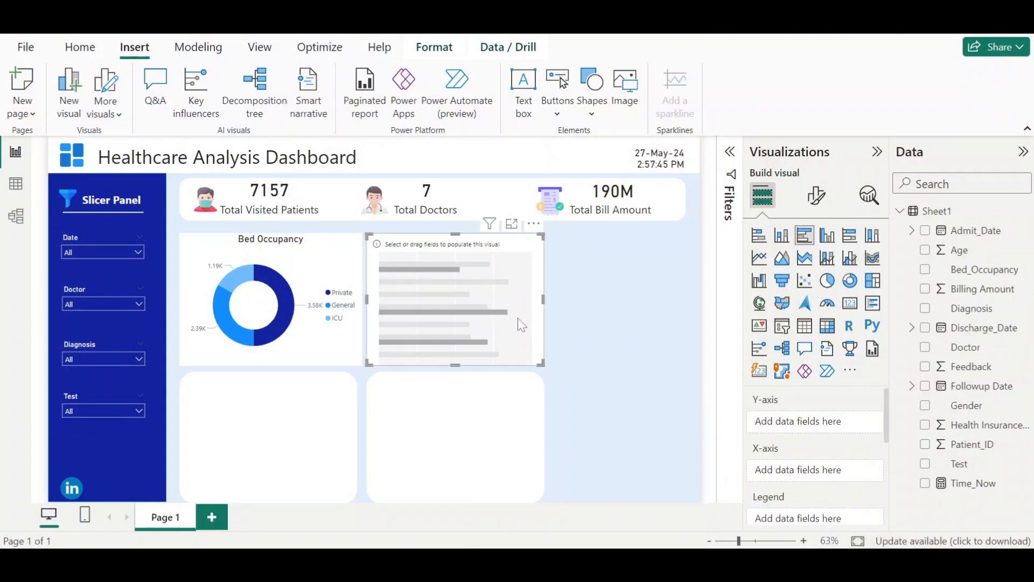
drag(996, 308, 843, 425)
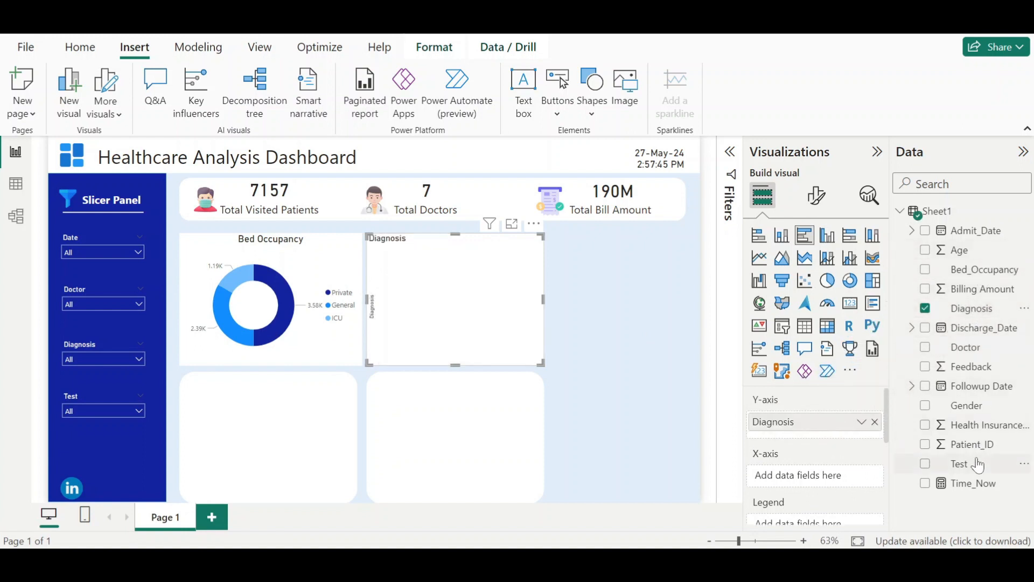
drag(978, 452, 824, 490)
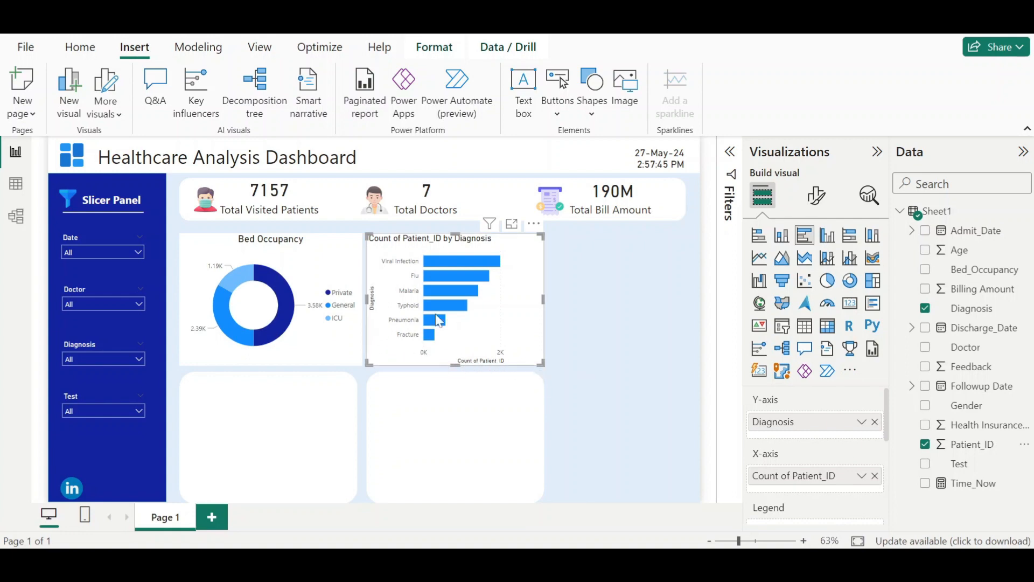
- Turn off the Y-axis and X-axis titles of the bar chart
click(816, 200)
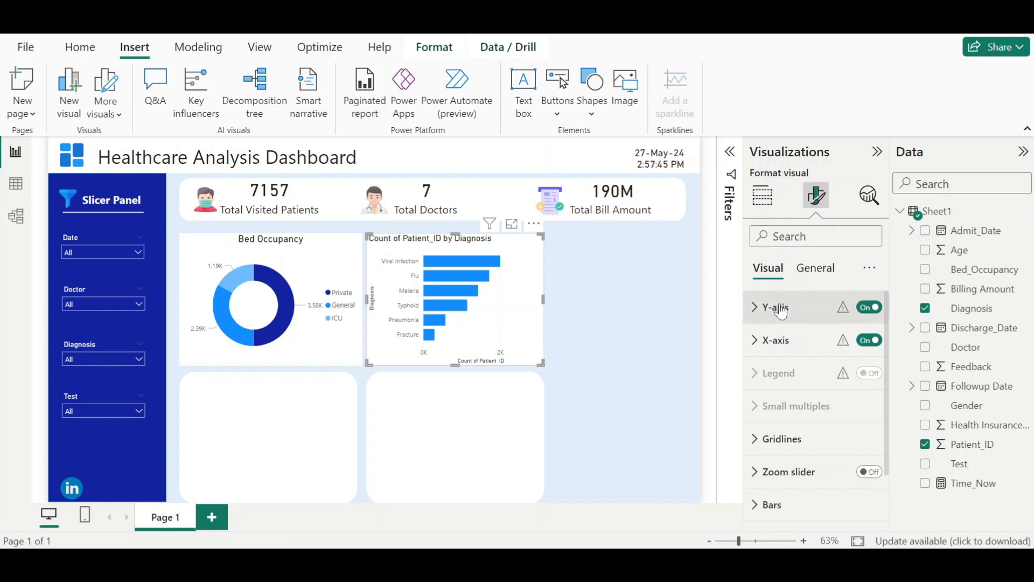
click(781, 309)
scroll(861, 359, down, 5)
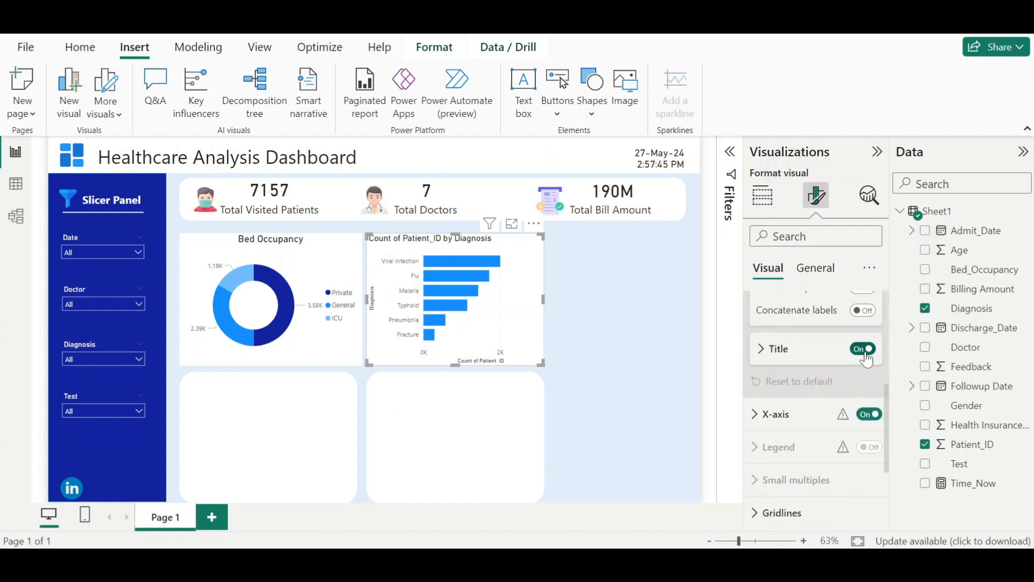
click(863, 350)
click(776, 415)
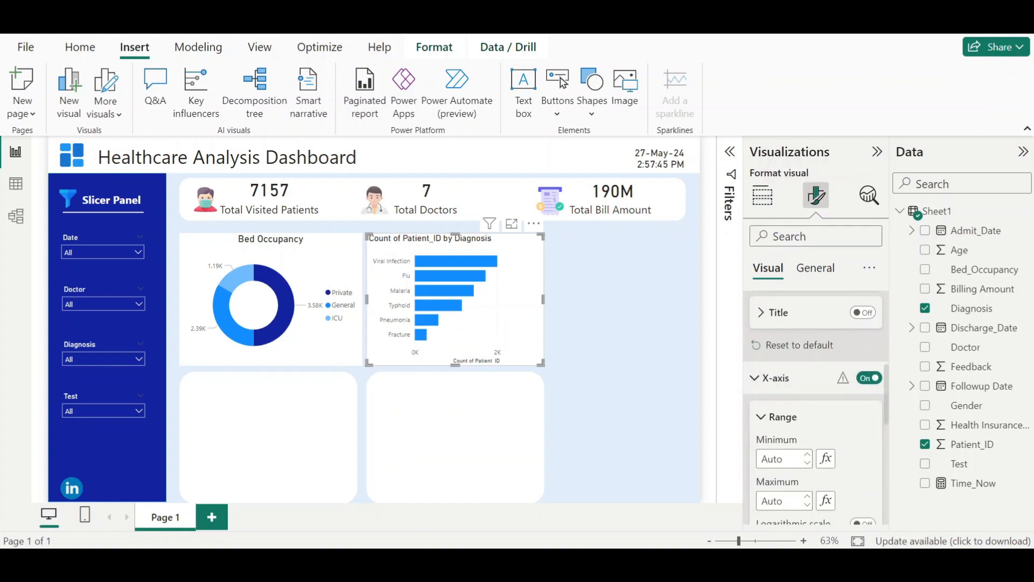
scroll(819, 418, down, 3)
click(862, 418)
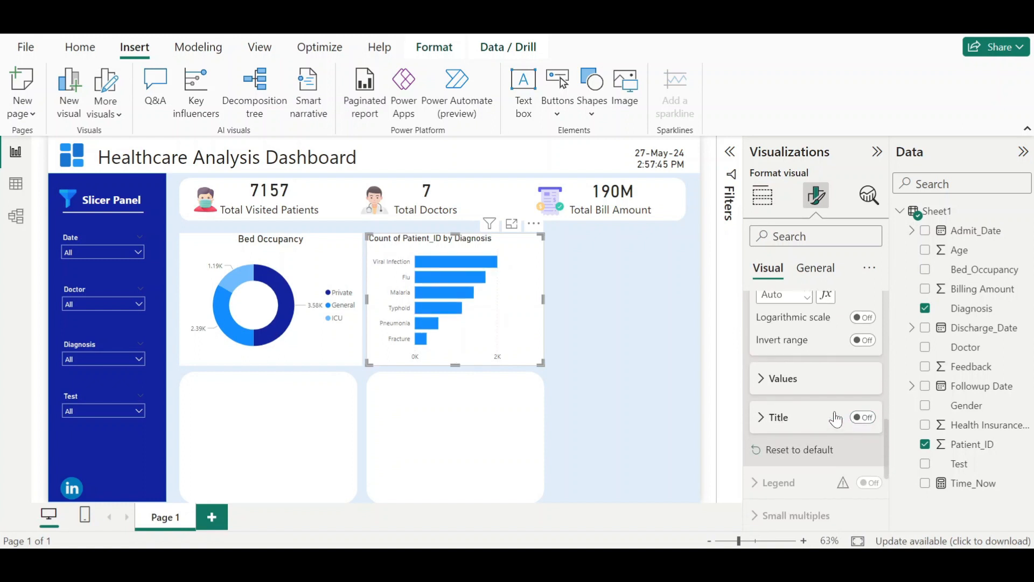
- Turn off the X-axis of the diagnosis bar chart
click(776, 378)
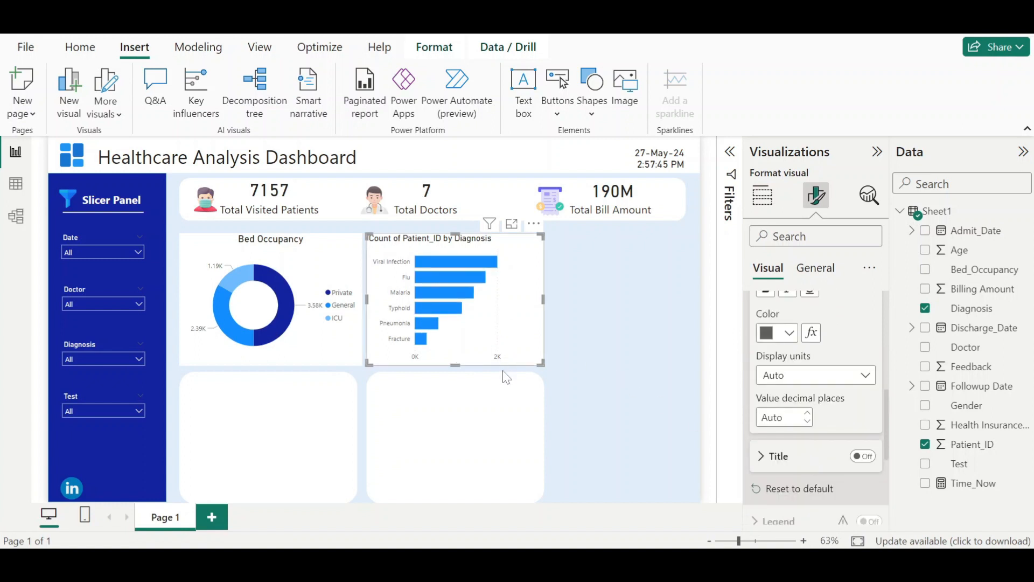
scroll(813, 442, up, 5)
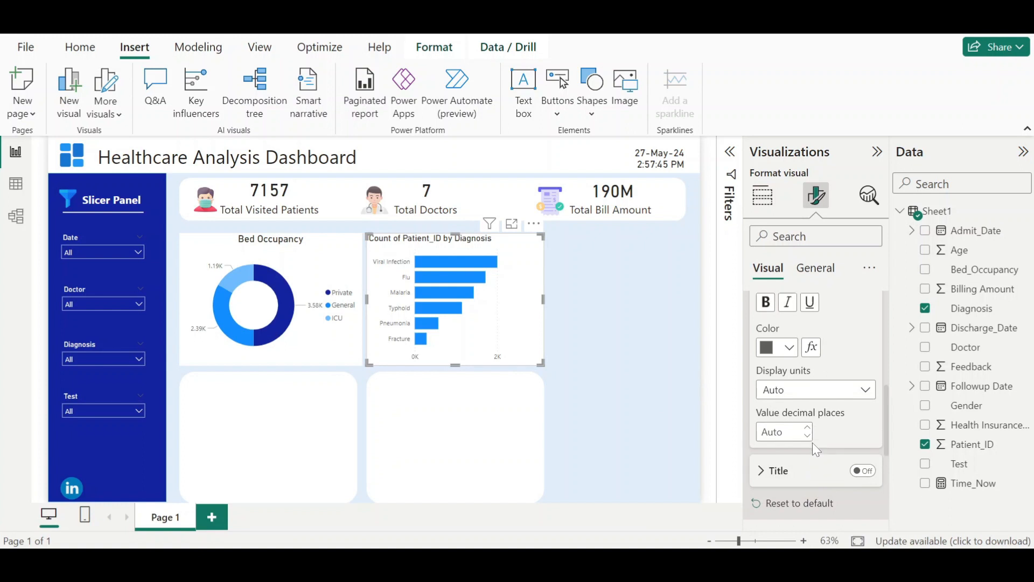
click(864, 339)
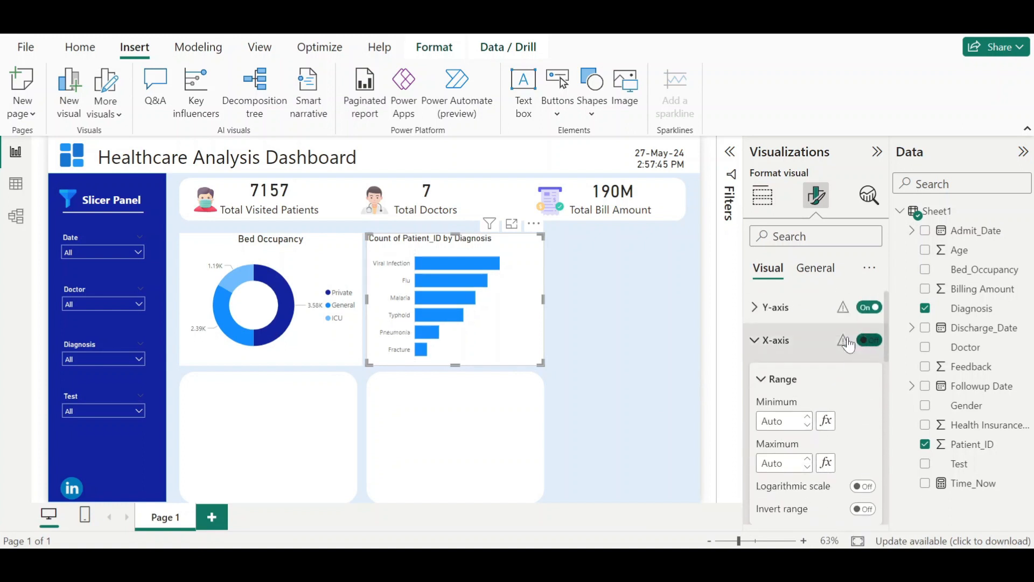
click(755, 340)
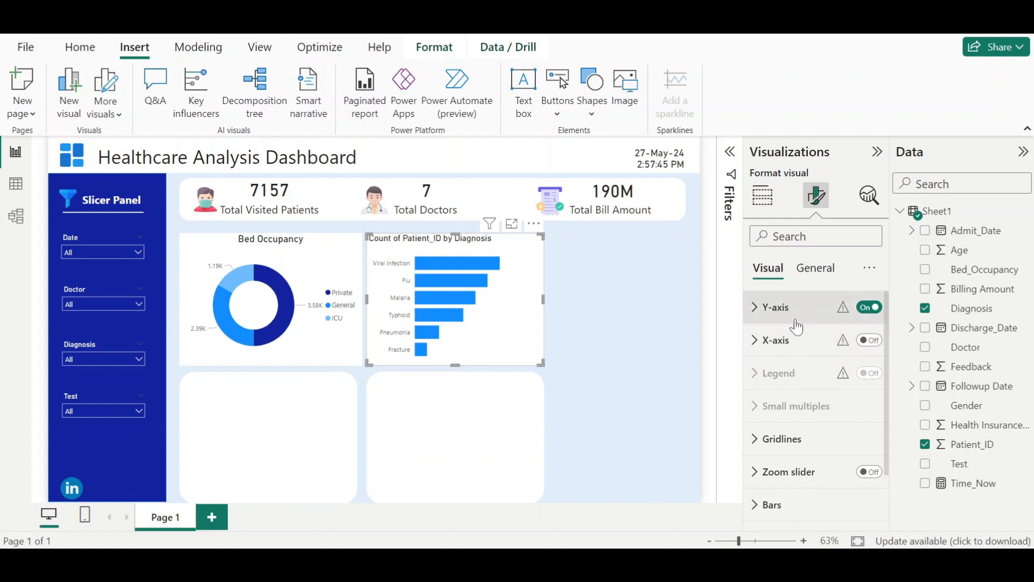
- Retitle the bar chart "Diagnosis-wise Patient Count" and center-align the title
click(816, 281)
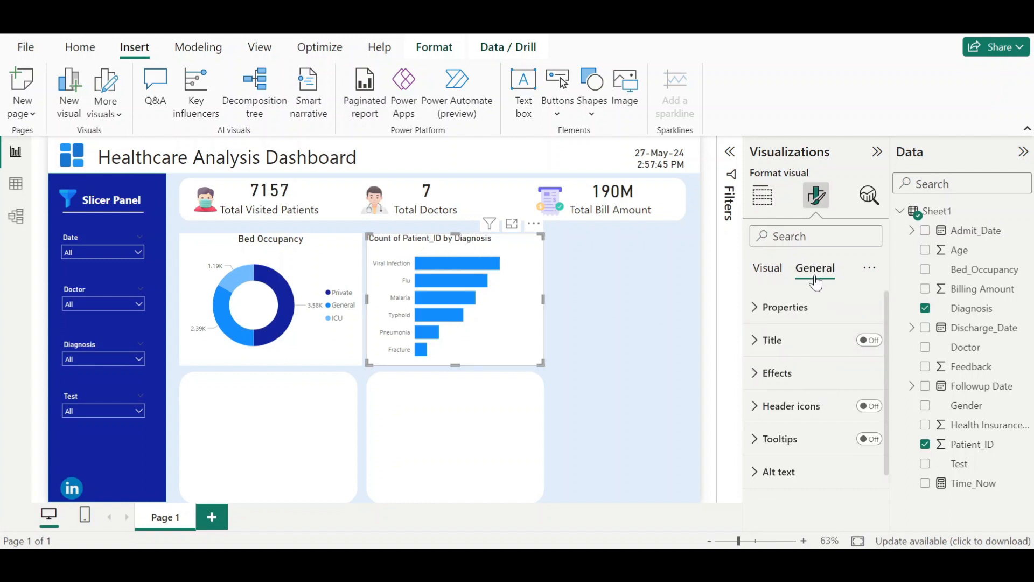
click(800, 339)
triple_click(796, 421)
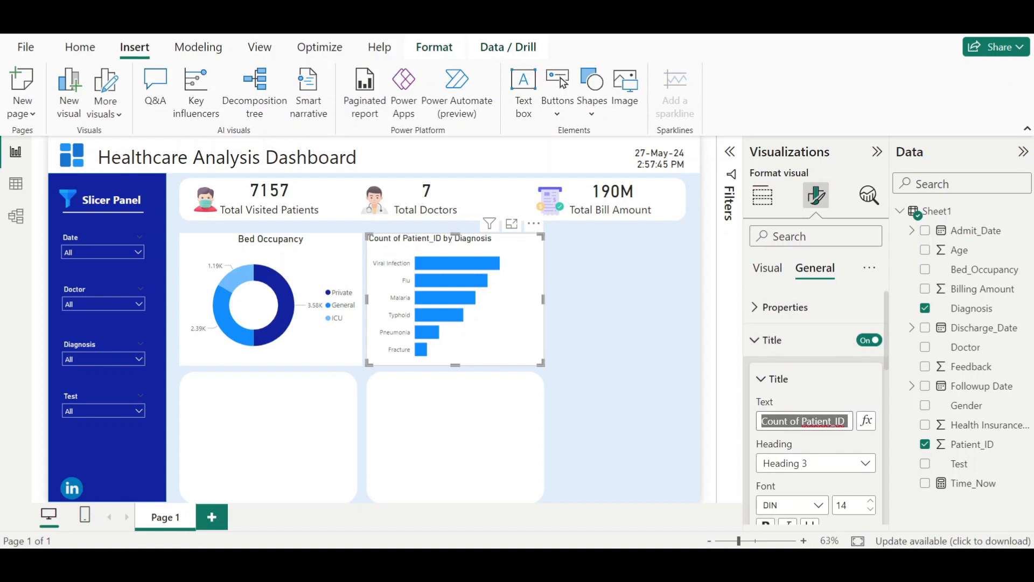
text(Diagnosis)
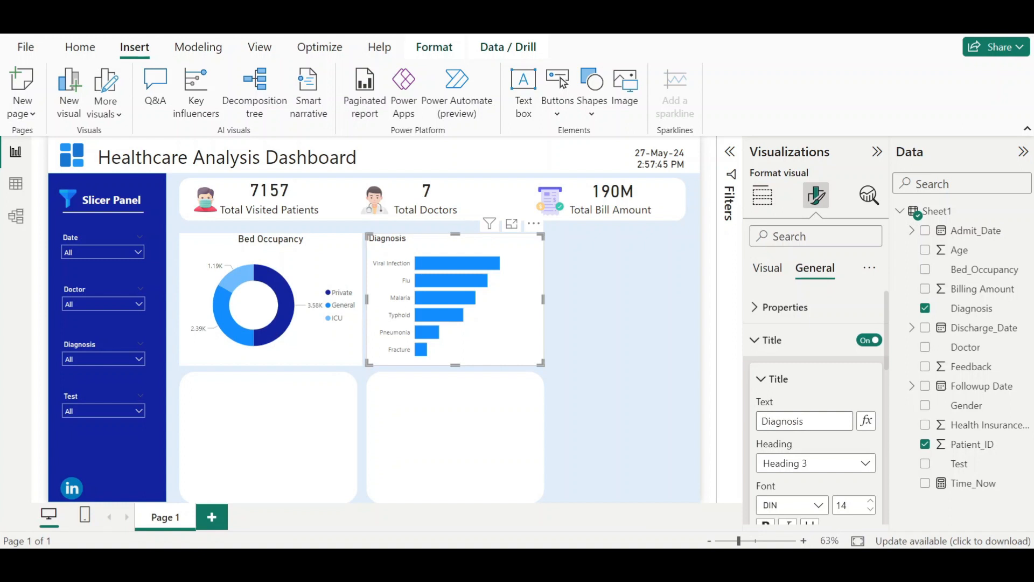
text(-wise Patient Count)
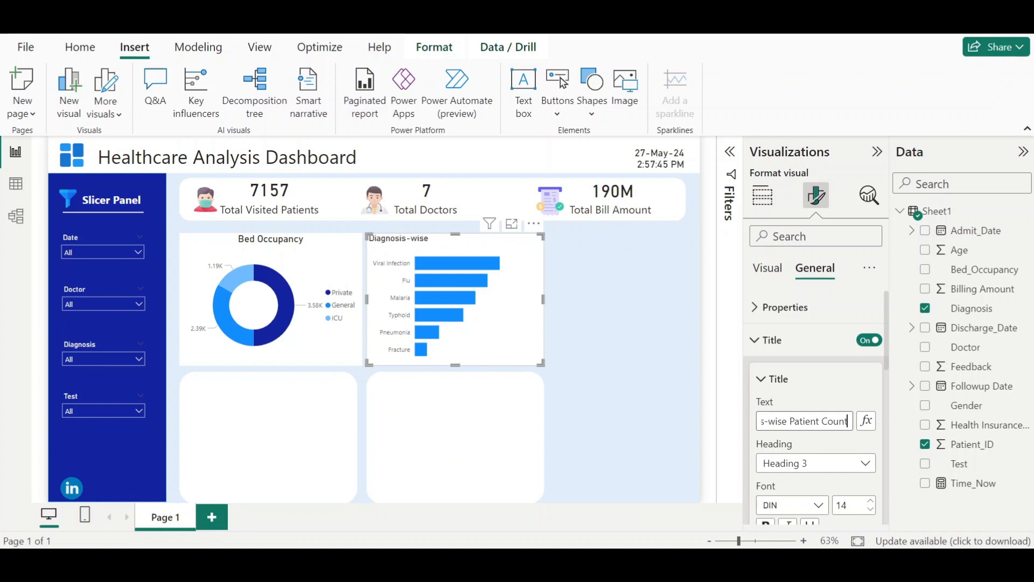
click(800, 389)
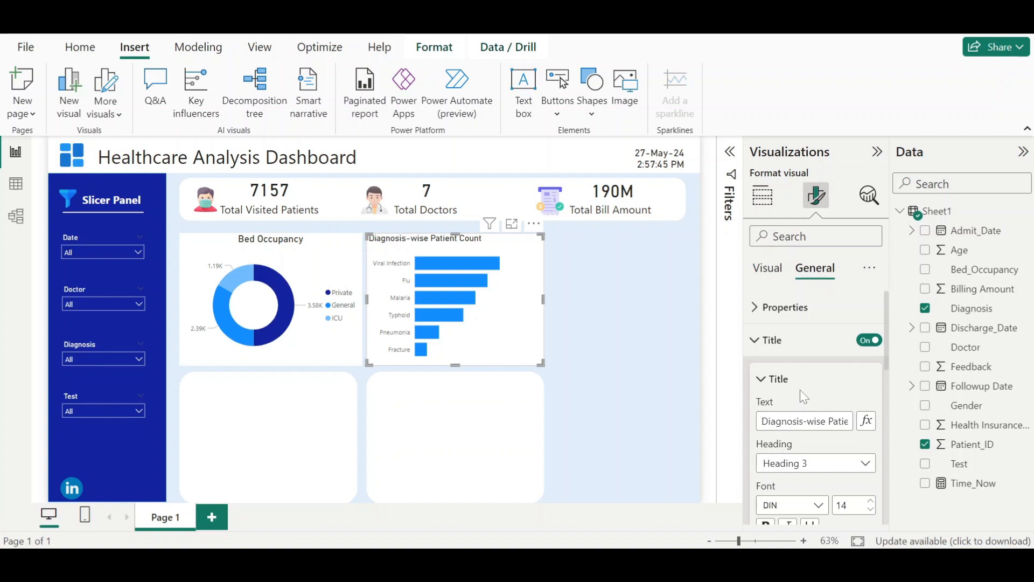
scroll(801, 415, down, 3)
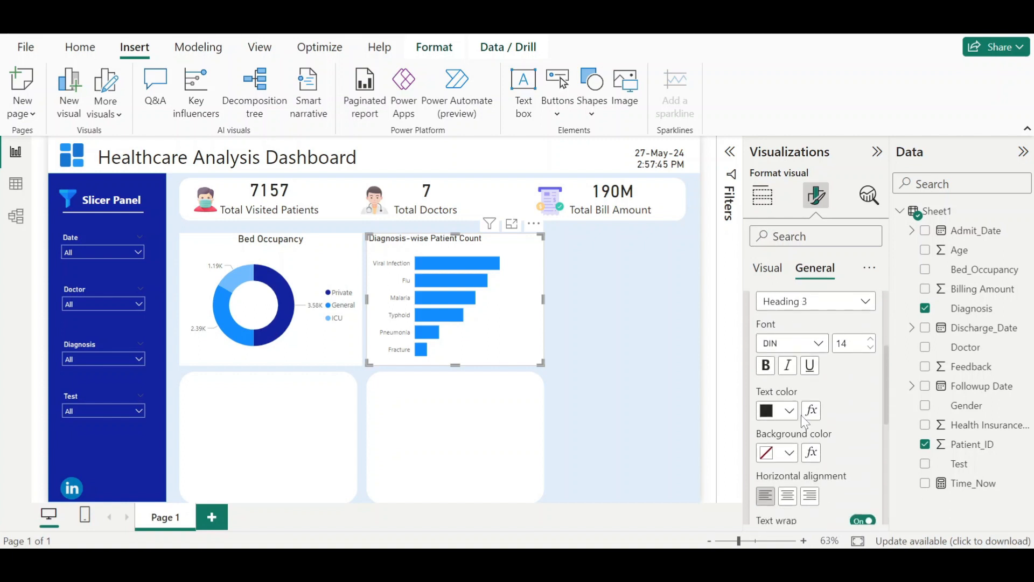
click(792, 505)
scroll(783, 399, up, 3)
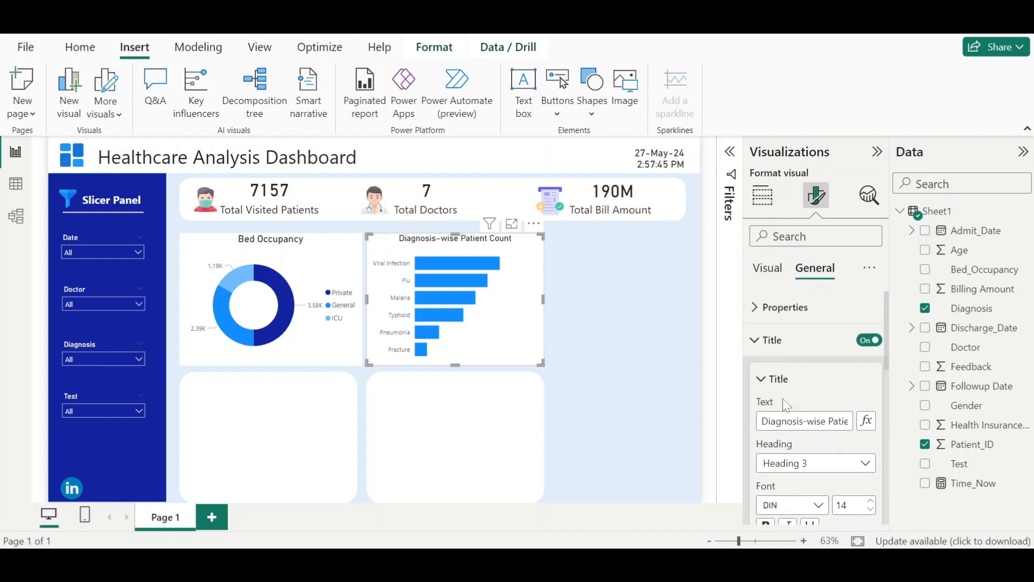
scroll(773, 387, down, 3)
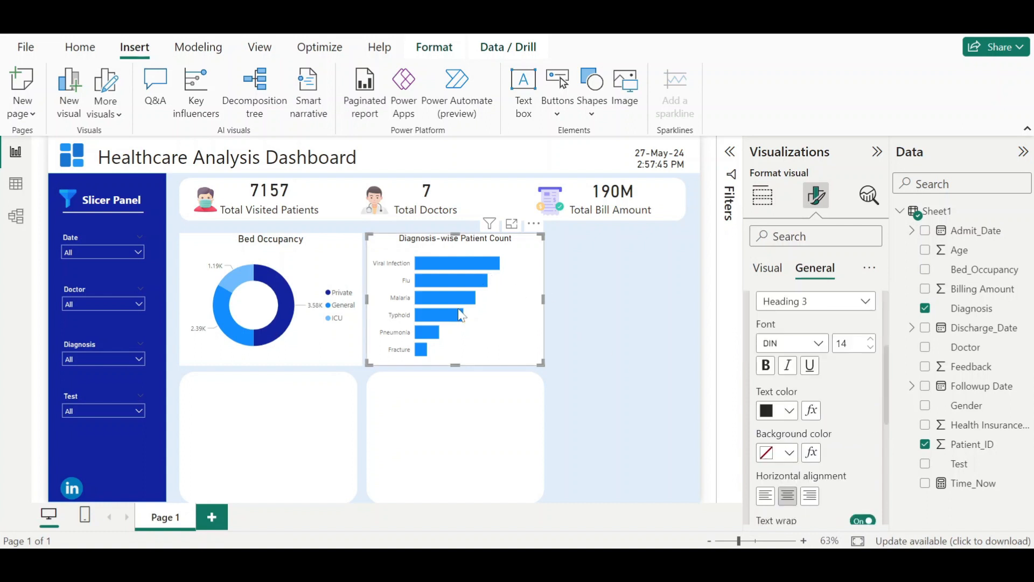
scroll(796, 473, up, 3)
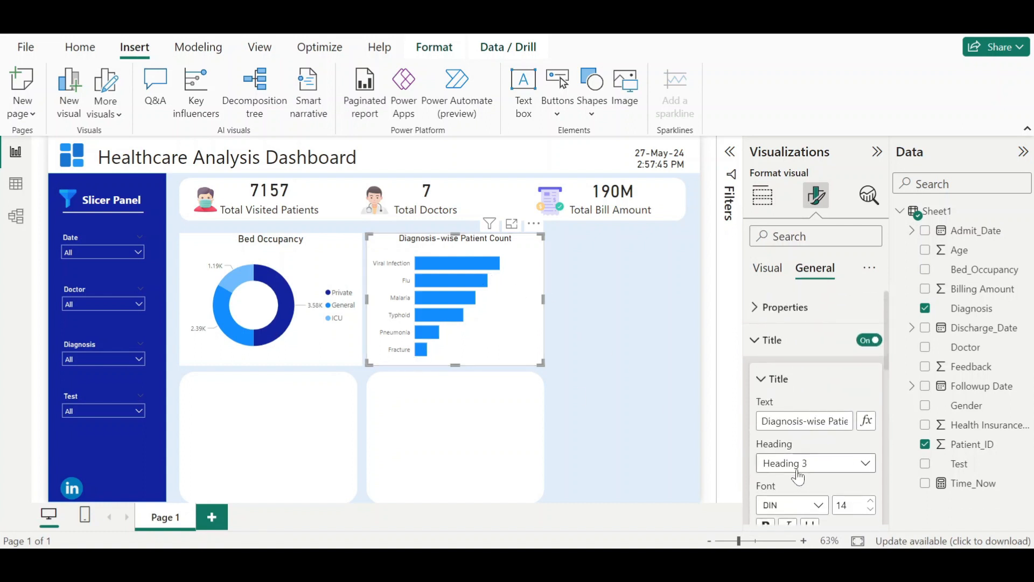
click(763, 340)
click(768, 267)
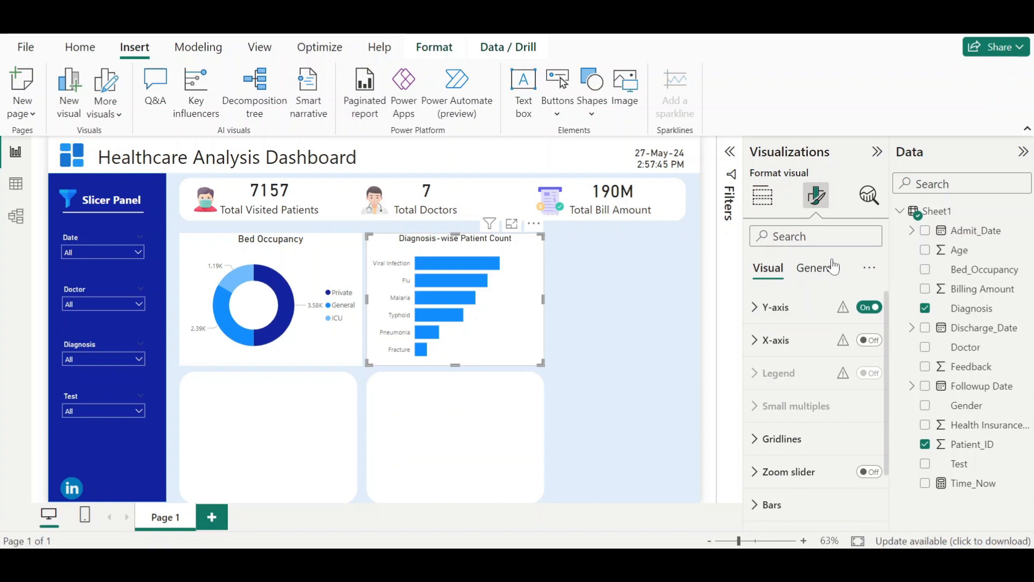
click(811, 504)
scroll(809, 430, down, 4)
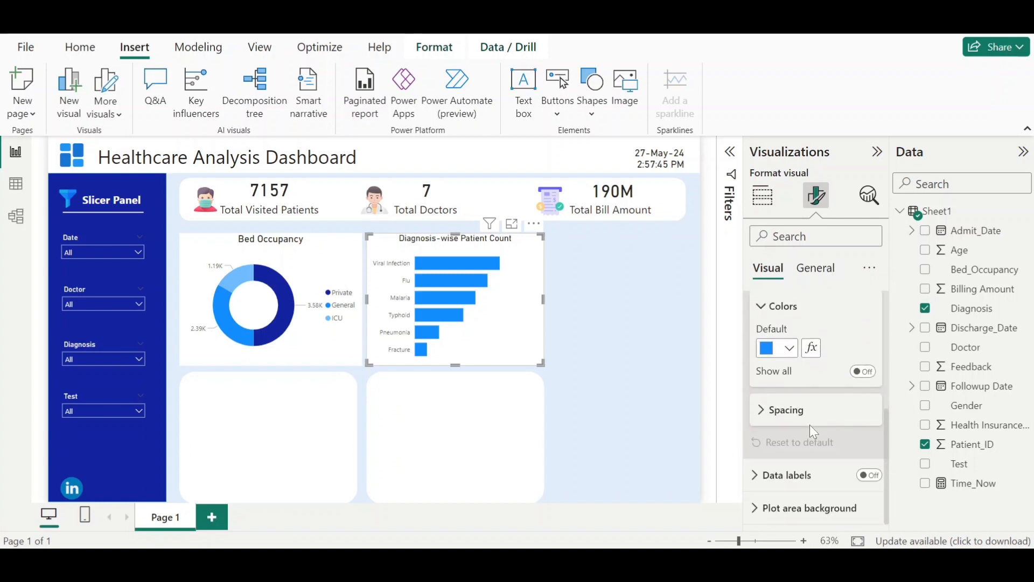
click(863, 371)
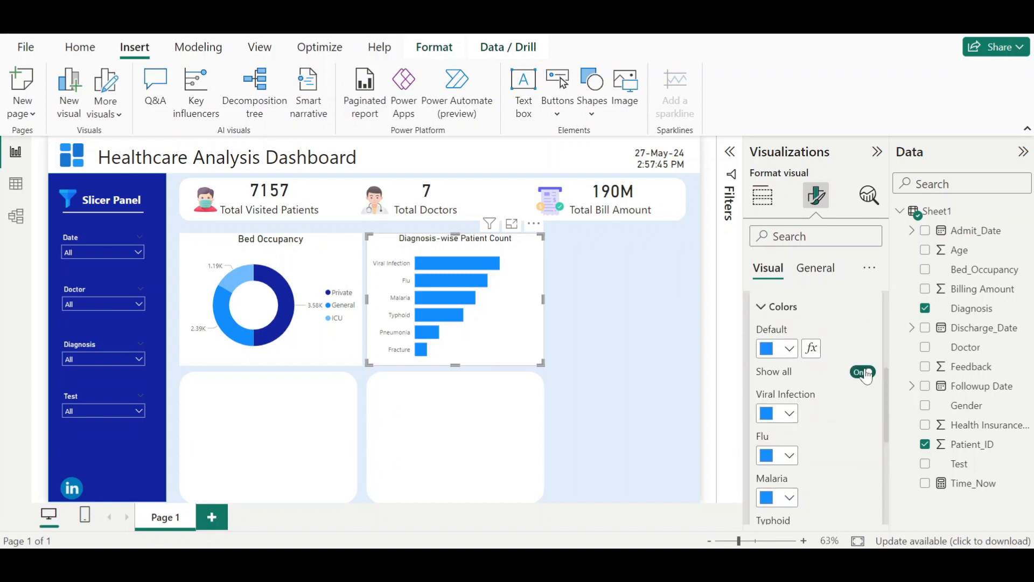
scroll(843, 384, down, 3)
scroll(830, 399, up, 3)
click(862, 372)
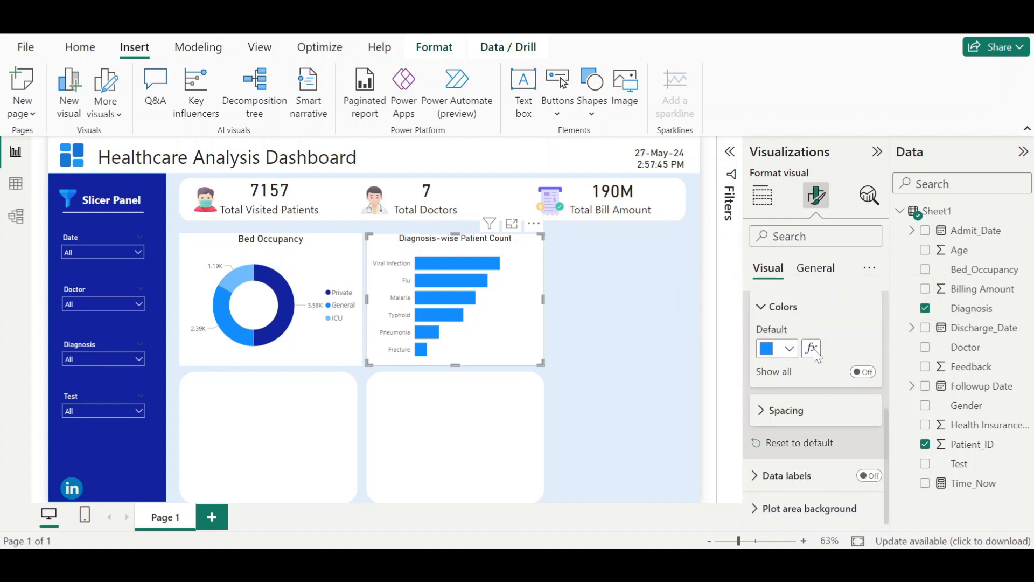
- Apply gradient conditional formatting to the bar colors based on Count of Diagnosis, from light blue to dark blue
click(812, 349)
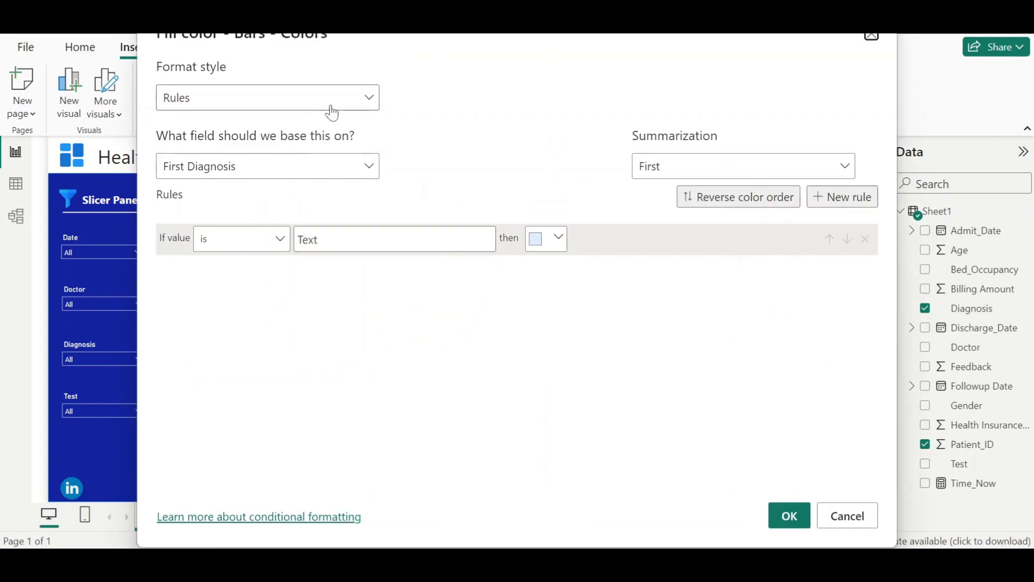
click(357, 104)
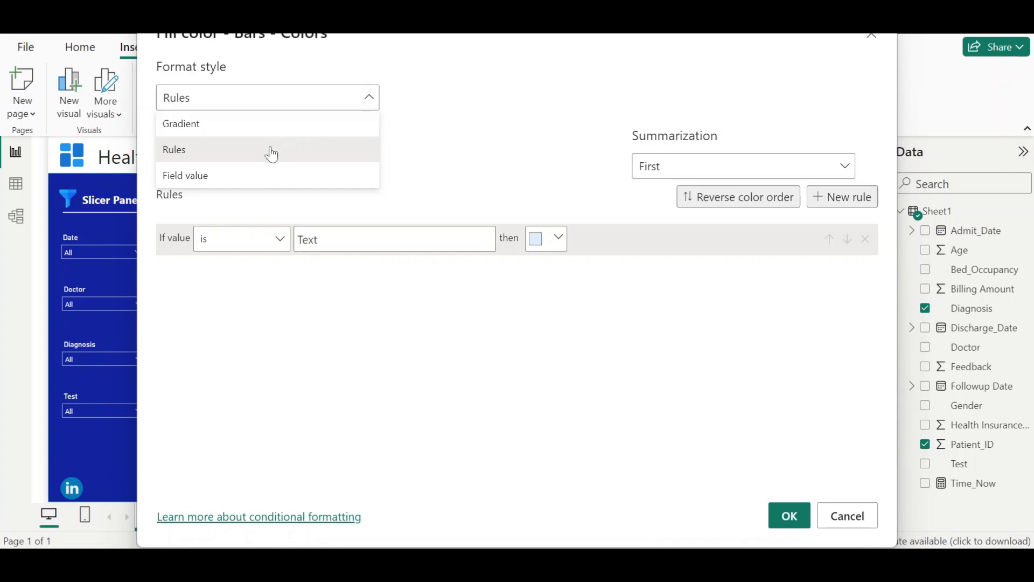
click(275, 124)
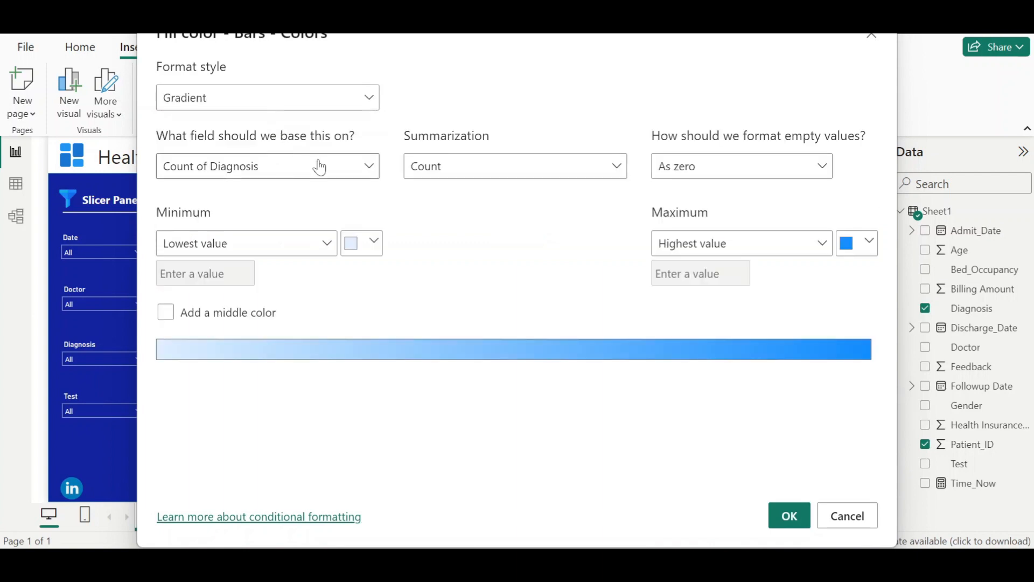
click(265, 176)
click(264, 174)
click(371, 259)
click(405, 323)
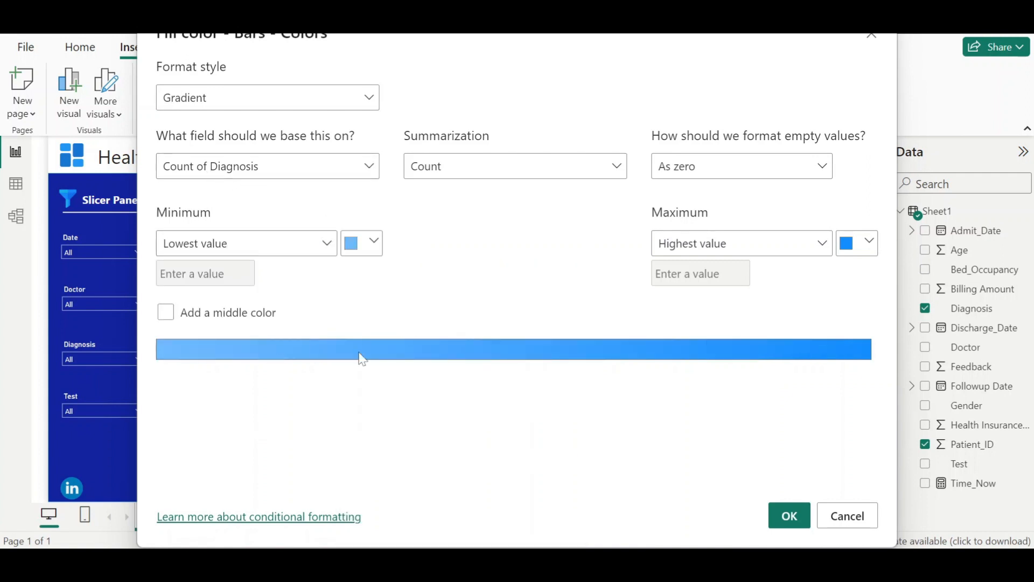
click(862, 244)
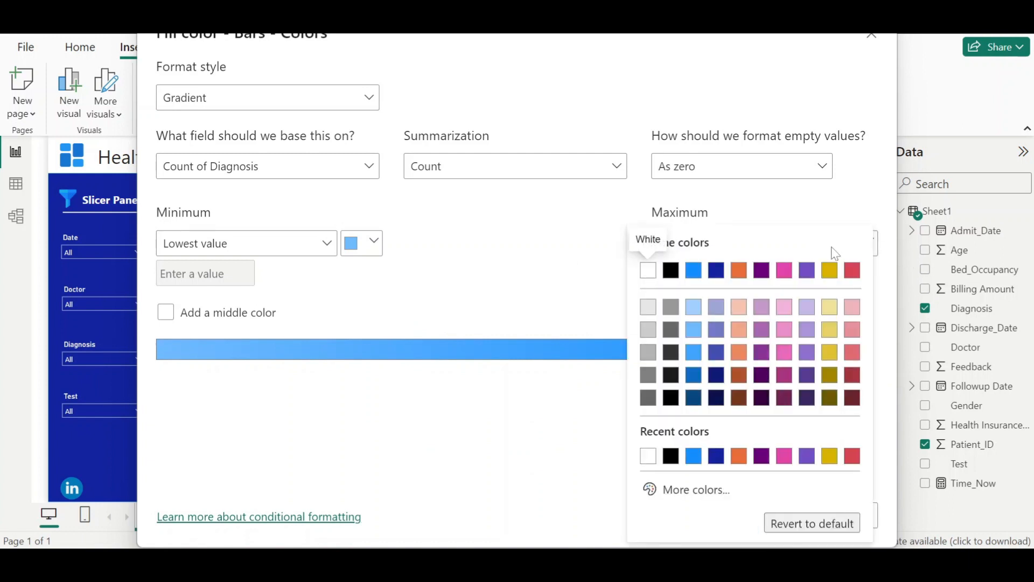
click(717, 272)
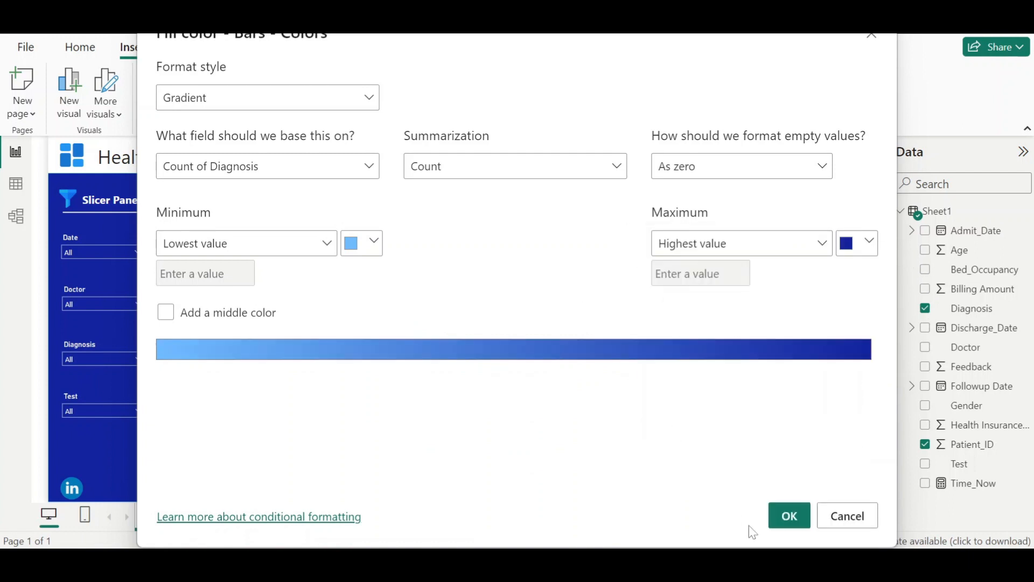
click(788, 516)
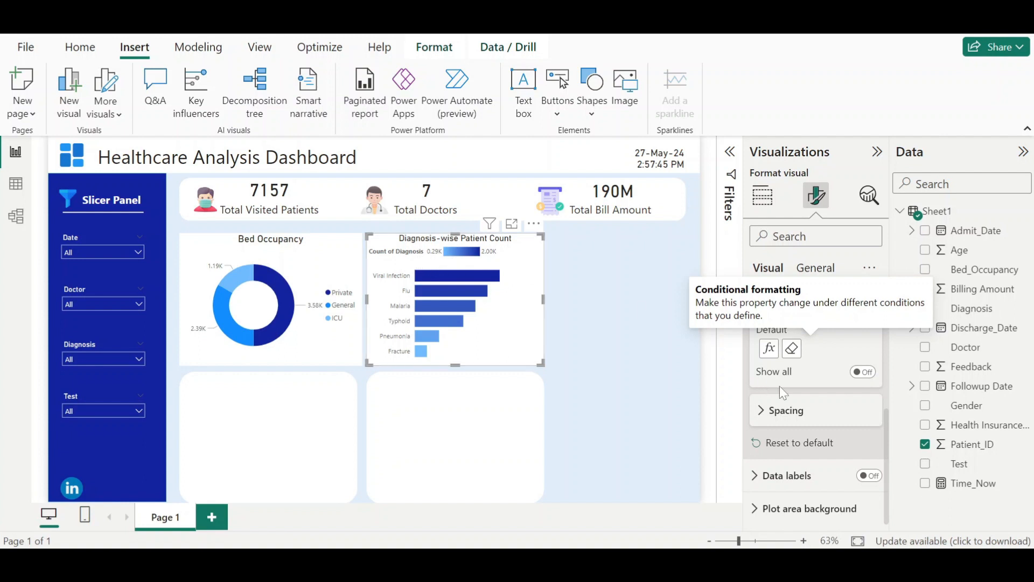
- Turn off the bar chart's legend
scroll(824, 403, up, 3)
click(773, 347)
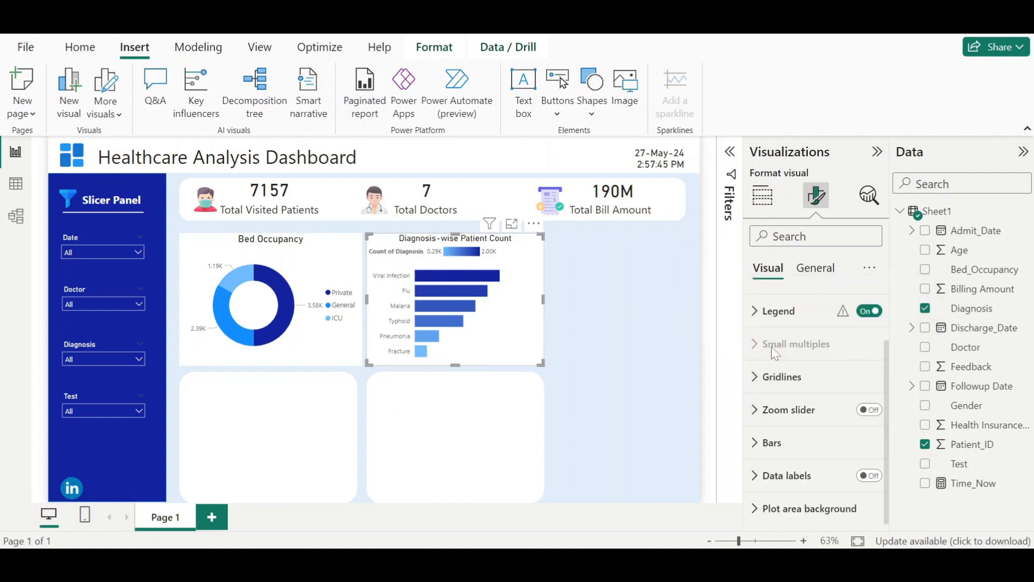
scroll(808, 355, up, 2)
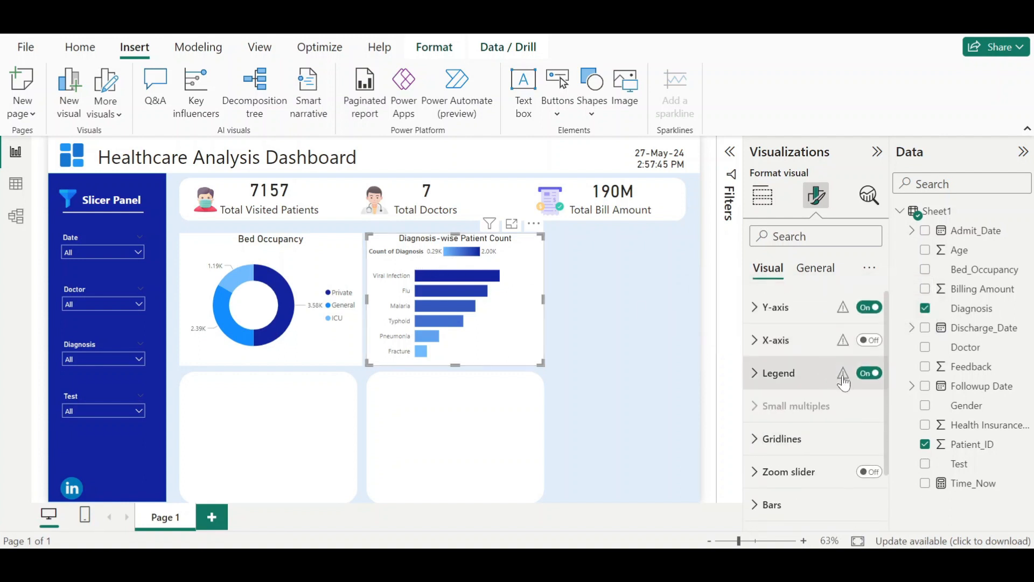
click(870, 374)
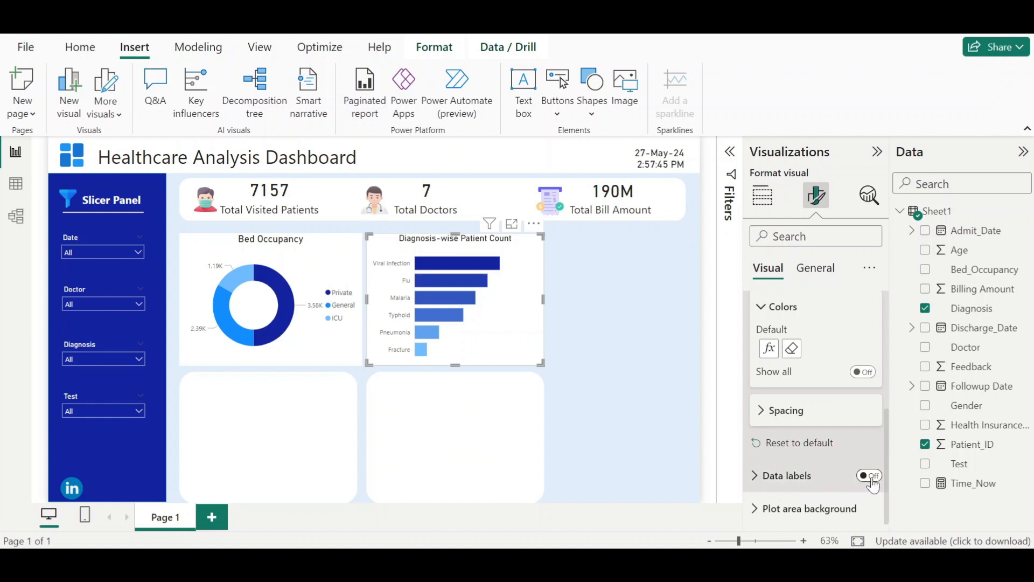
- Turn on data labels for the bar chart and set their position to Outside end
click(871, 479)
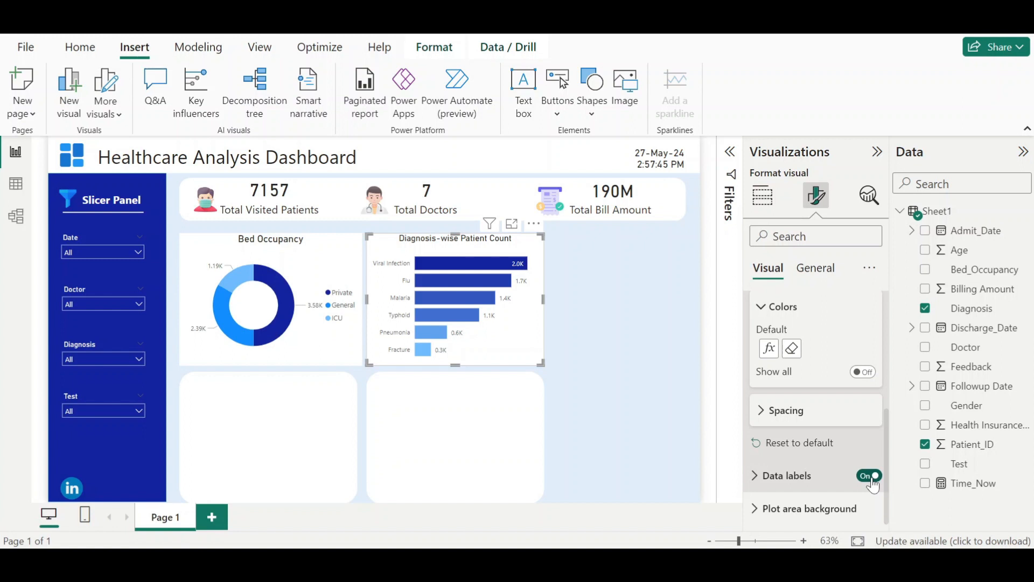
click(771, 488)
scroll(770, 480, down, 5)
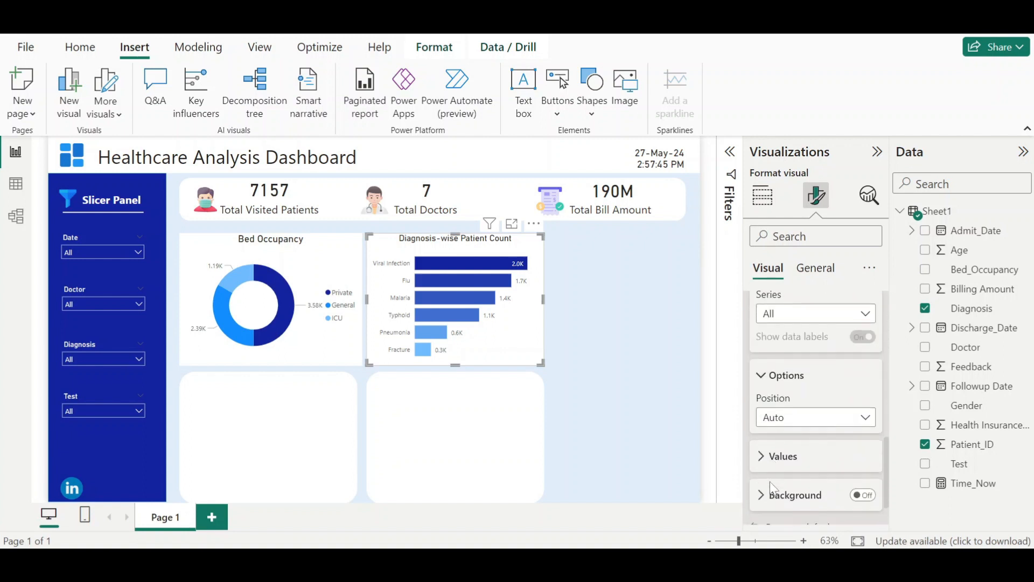
click(801, 419)
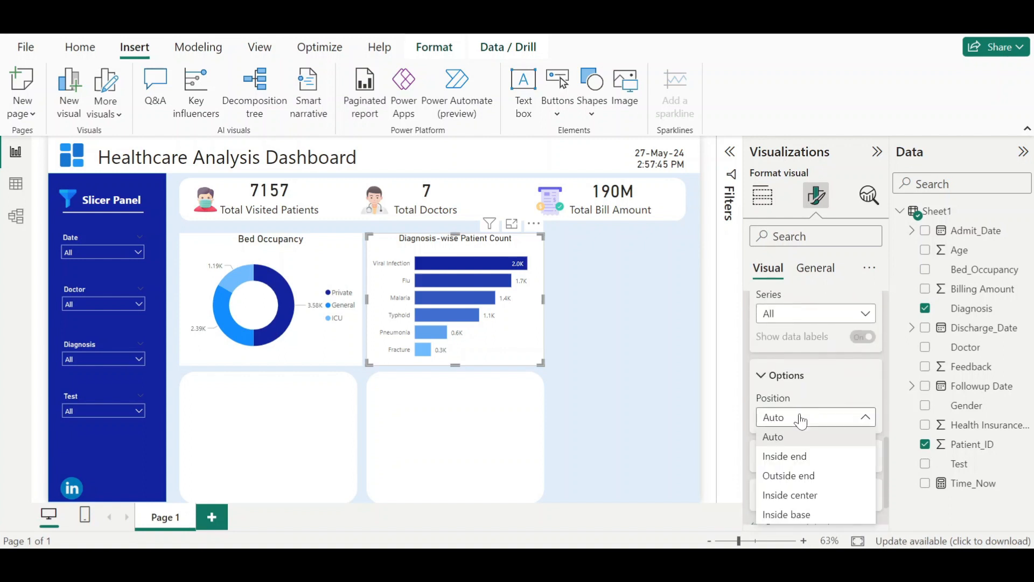
click(804, 476)
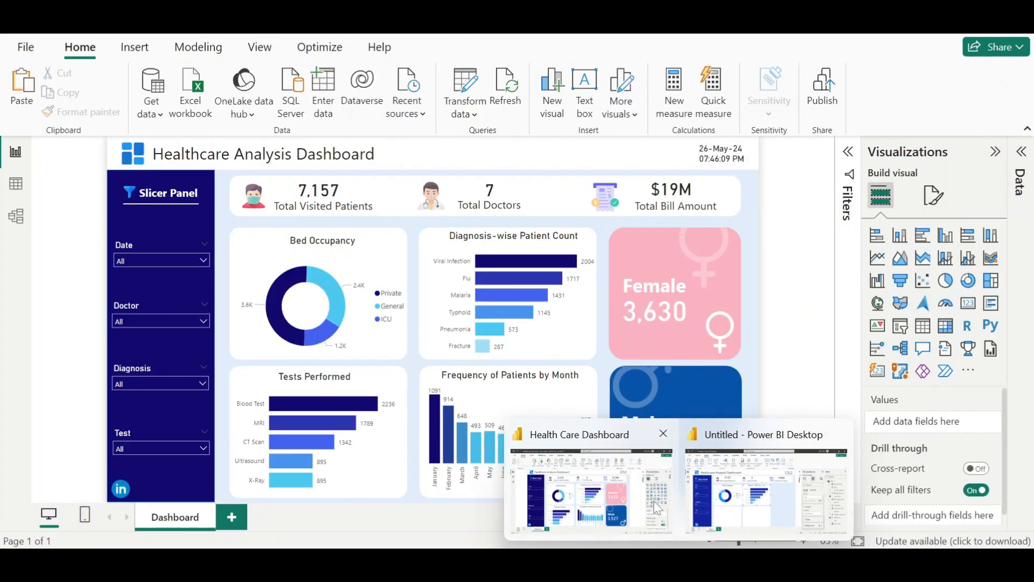
- Switch to the finished Health Care Dashboard for reference and return to the working report
click(656, 506)
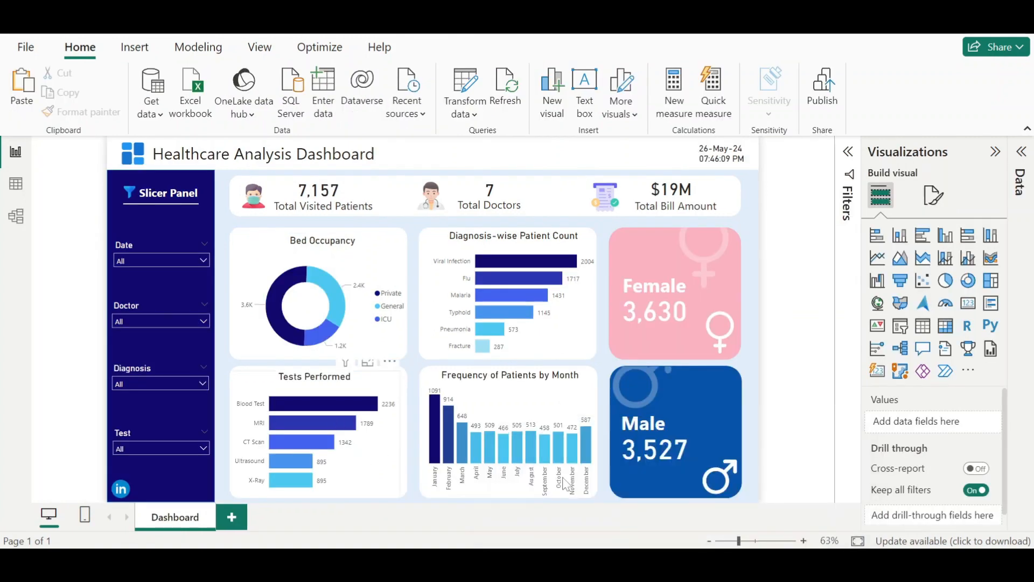
mouse_move(722, 517)
click(743, 481)
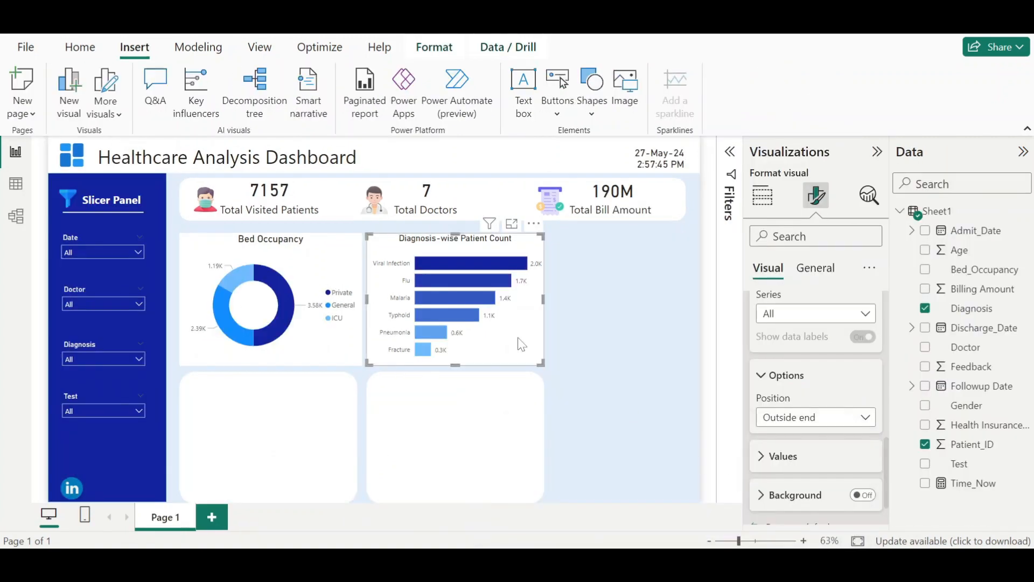
- Duplicate the bar chart and move the copy into the lower-left card
key(ctrl+c)
key(ctrl+v)
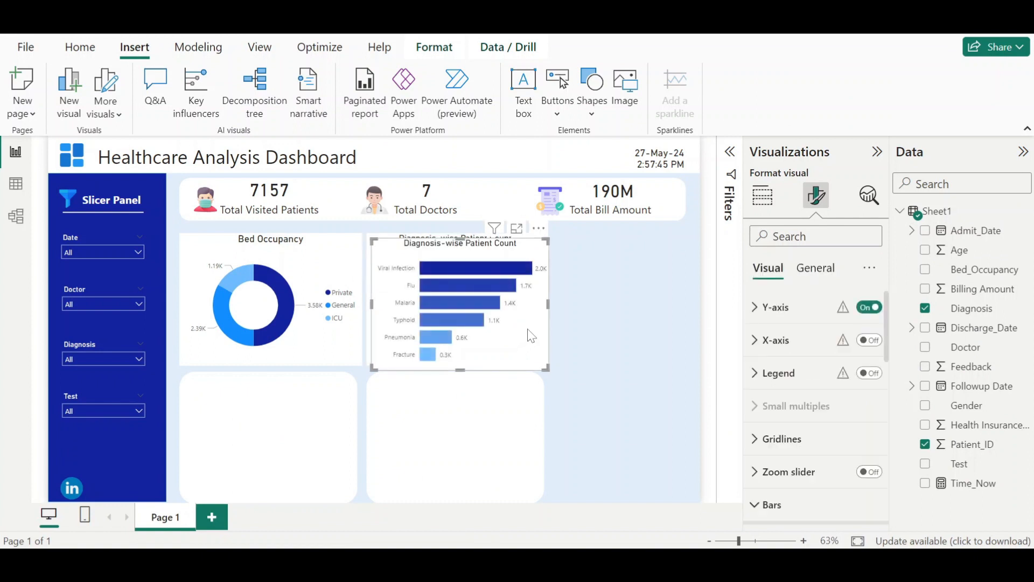
drag(521, 345, 342, 477)
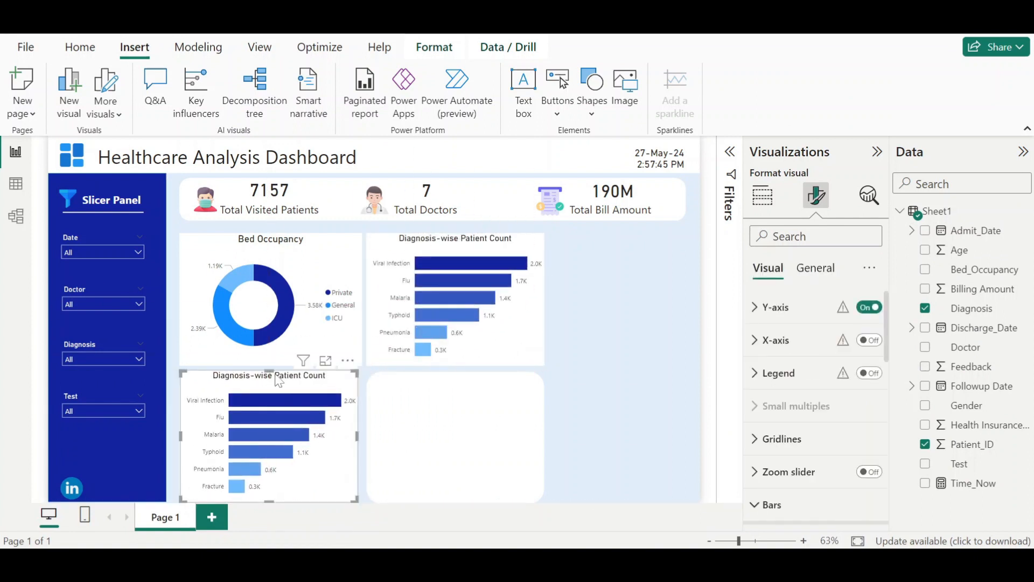
- Fit the copied bar chart into the lower-left card and replace its Diagnosis and Patient_ID fields with Test
drag(273, 369, 274, 377)
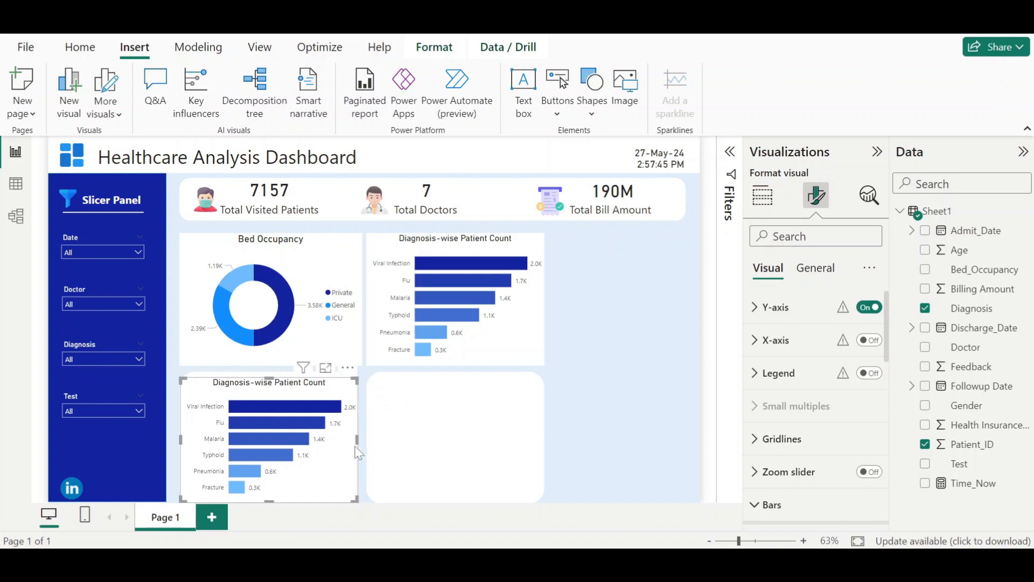
drag(359, 447, 353, 447)
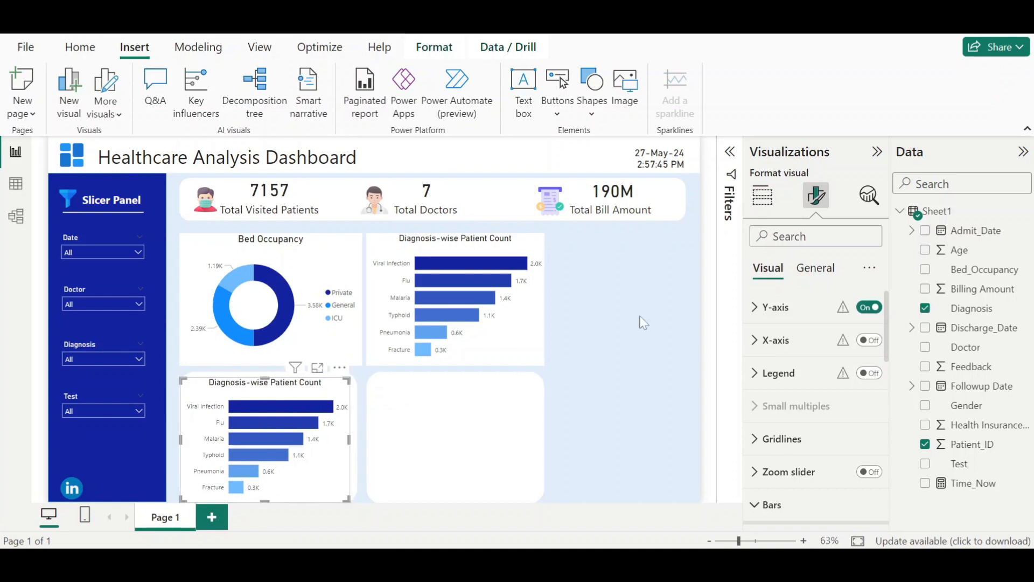
click(762, 195)
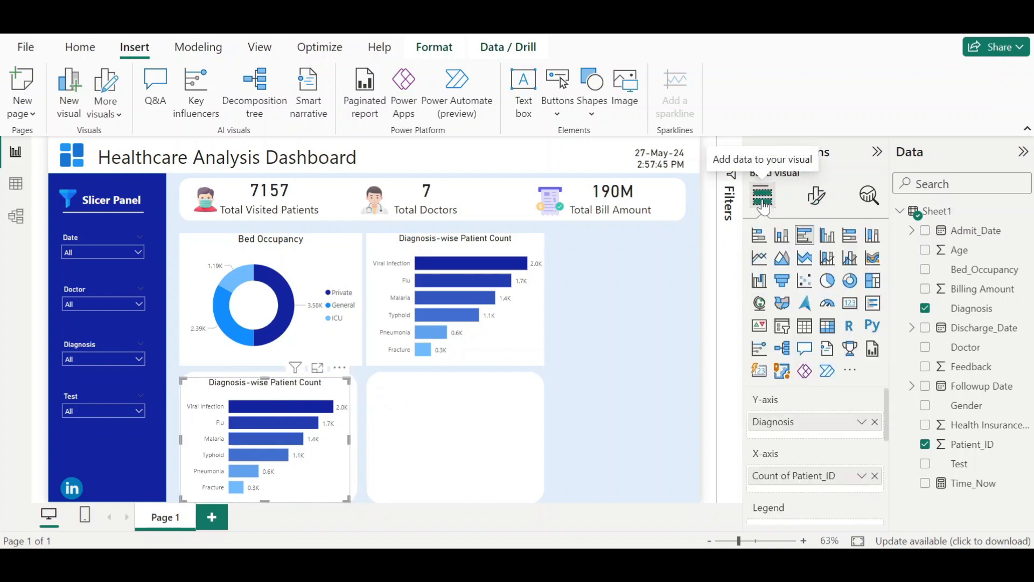
click(875, 422)
click(875, 476)
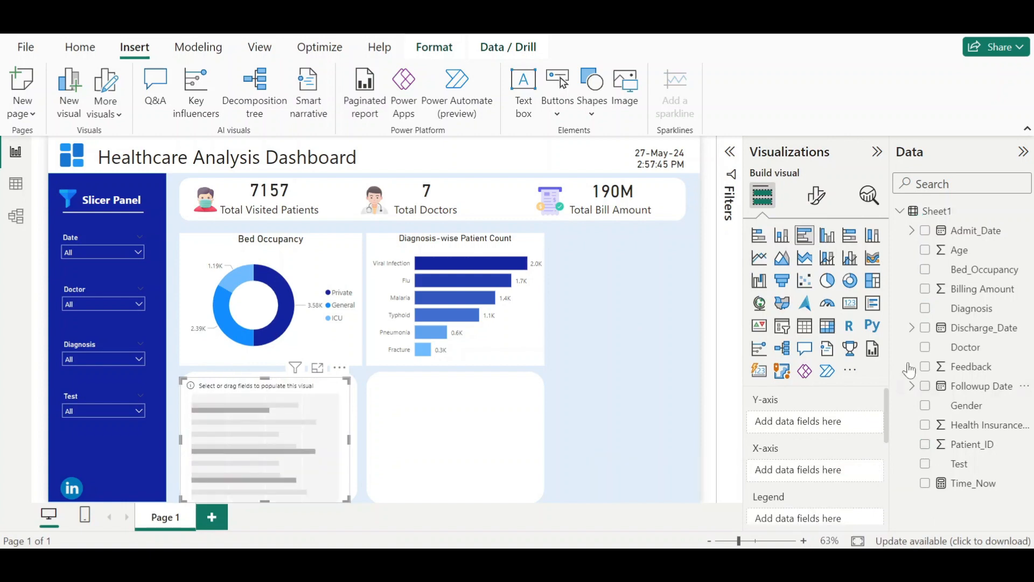
drag(978, 470, 813, 487)
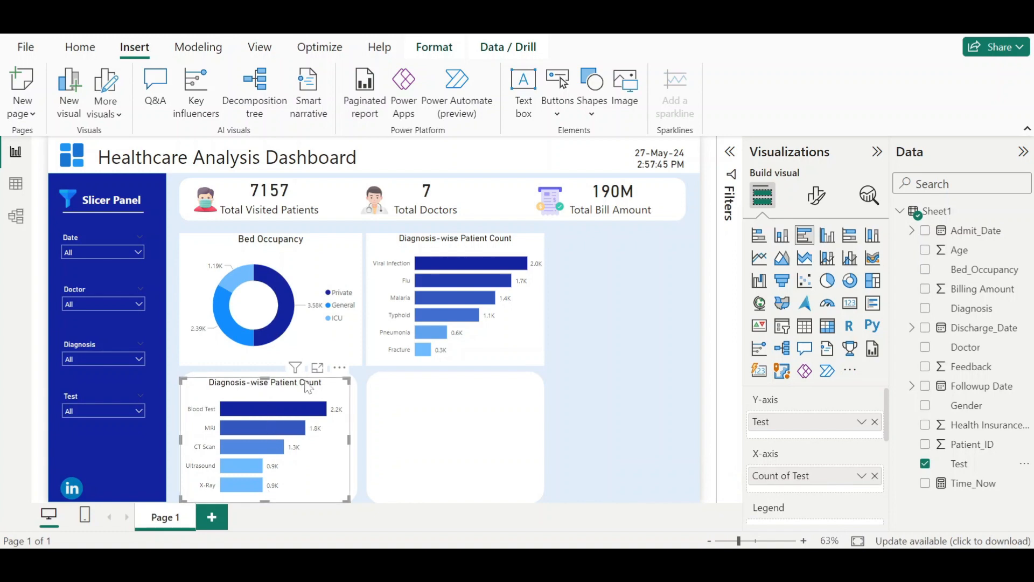
- Retitle the copied chart as Tests Performed
click(817, 196)
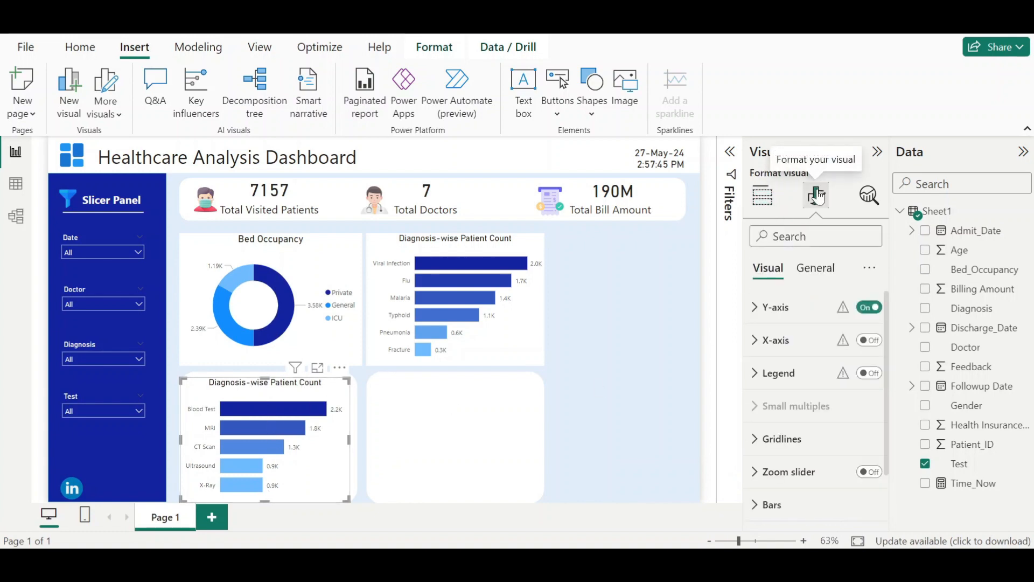
click(828, 268)
click(814, 341)
drag(762, 421, 850, 421)
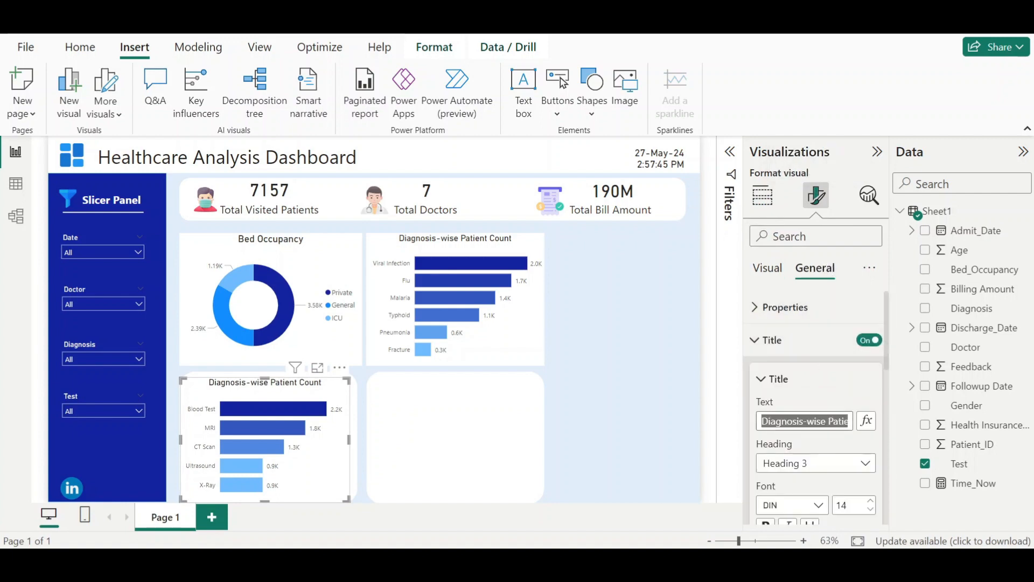
text(Tes)
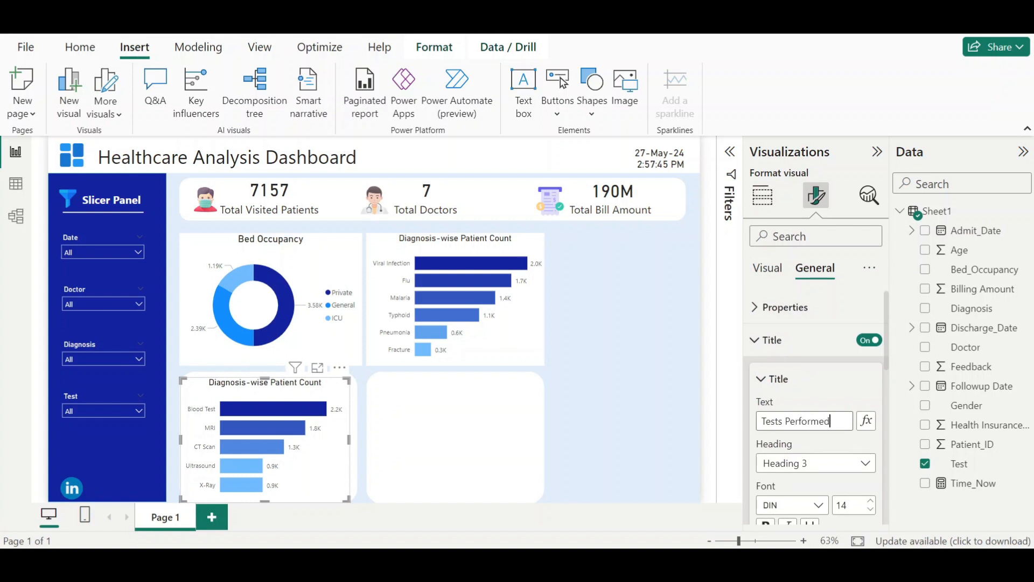
text(ts Performed)
scroll(796, 418, down, 3)
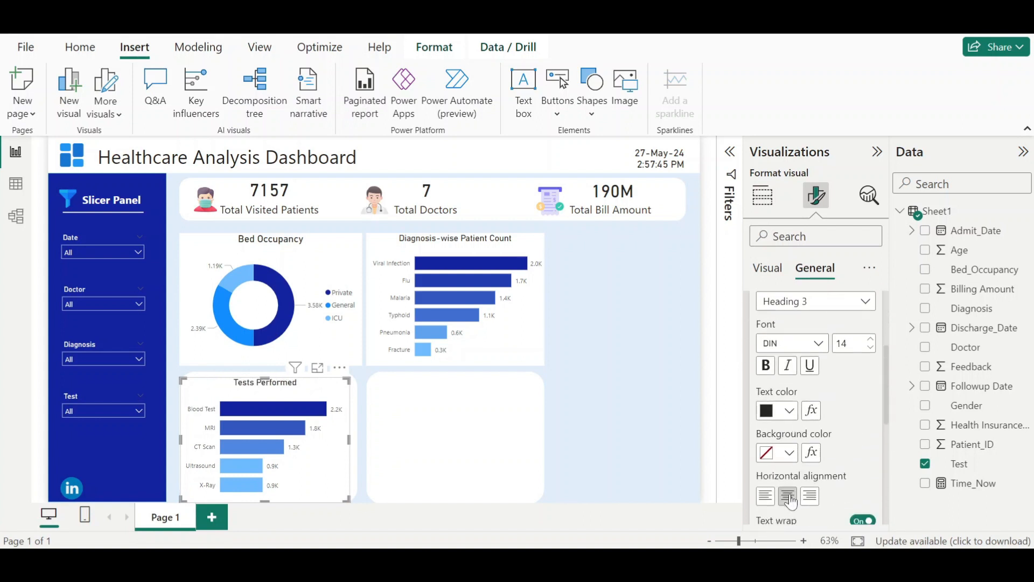
scroll(790, 501, up, 5)
click(760, 341)
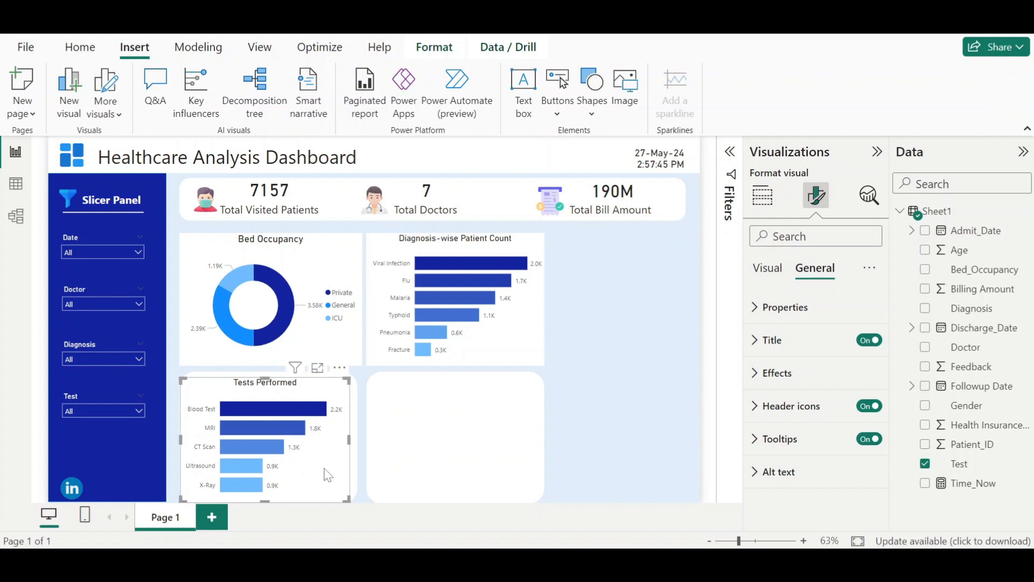
- Turn off the background of the Tests Performed, Diagnosis-wise Patient Count and Bed Occupancy charts
click(796, 384)
click(864, 412)
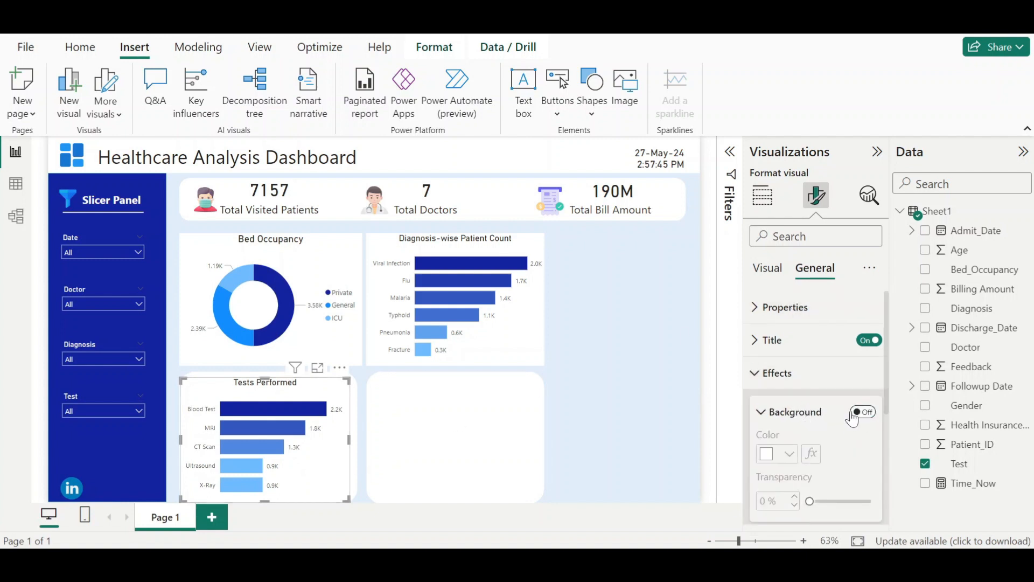
click(537, 338)
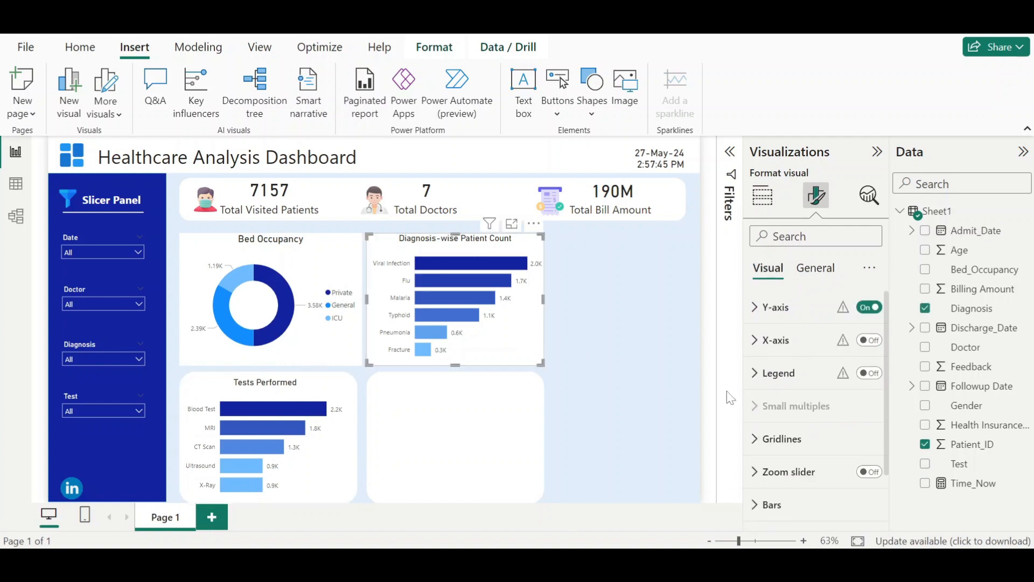
click(805, 272)
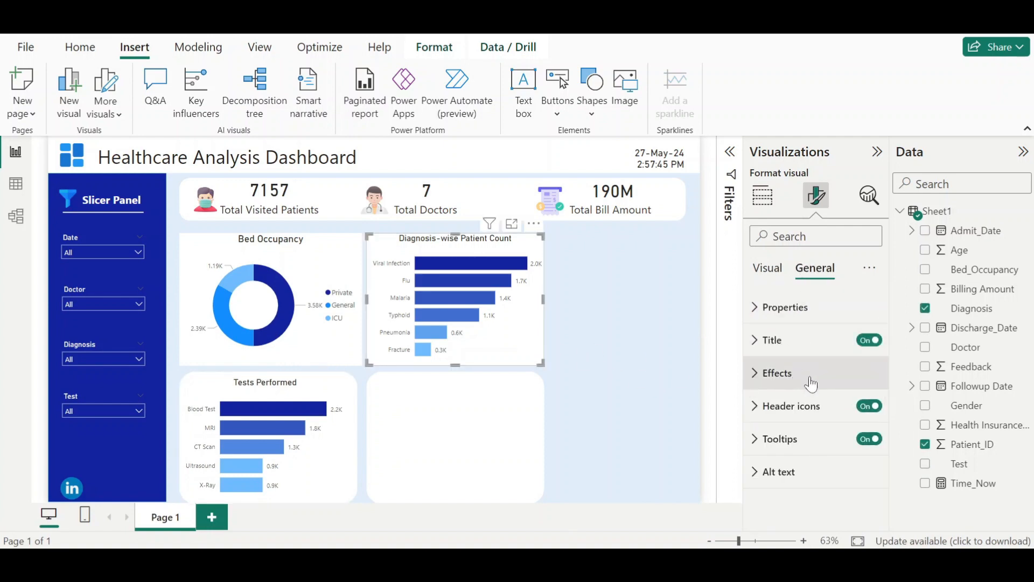
click(864, 413)
click(339, 271)
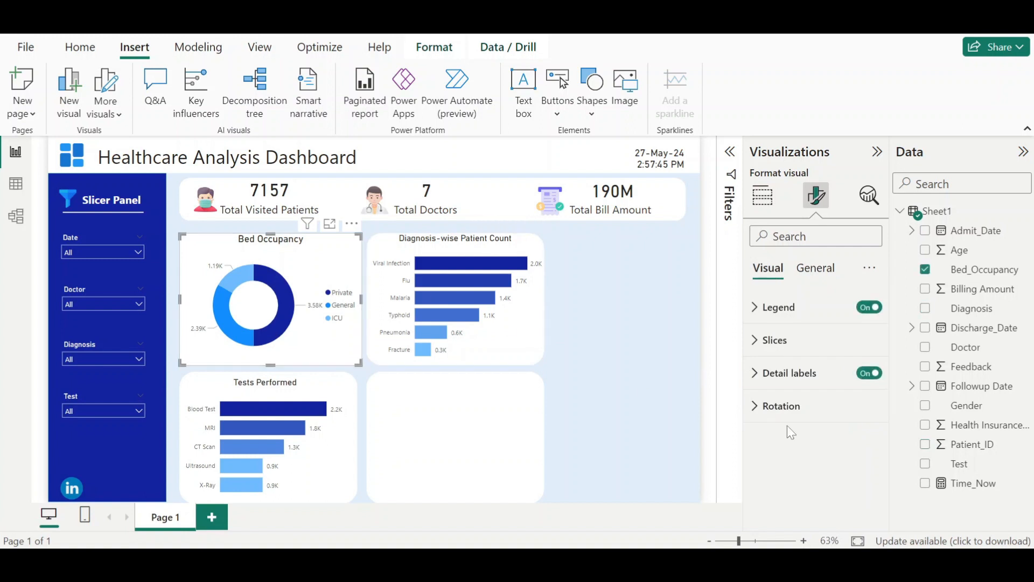
click(815, 268)
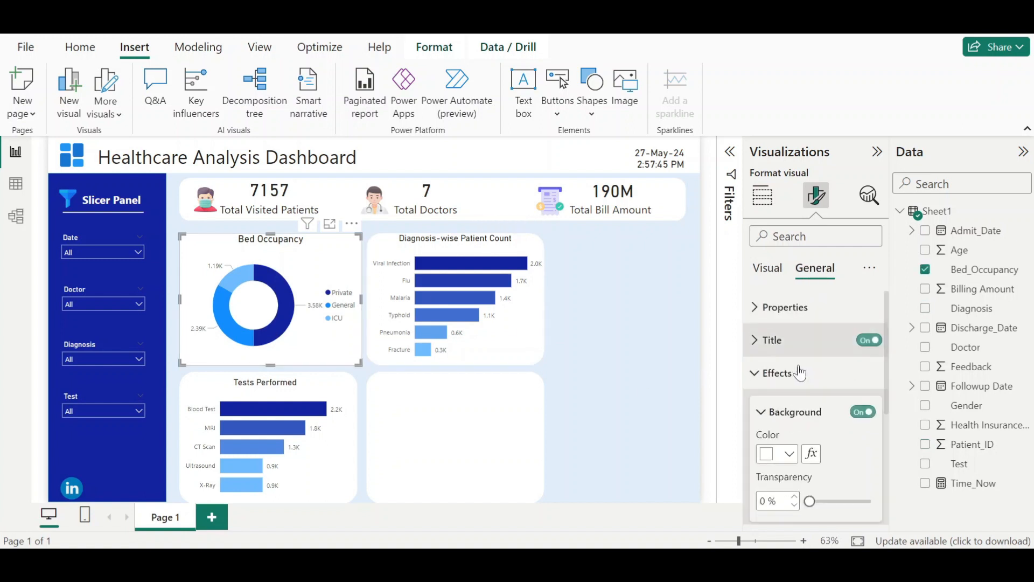
click(864, 412)
- Compare against the finished Health Care Dashboard and return to the working report
click(321, 456)
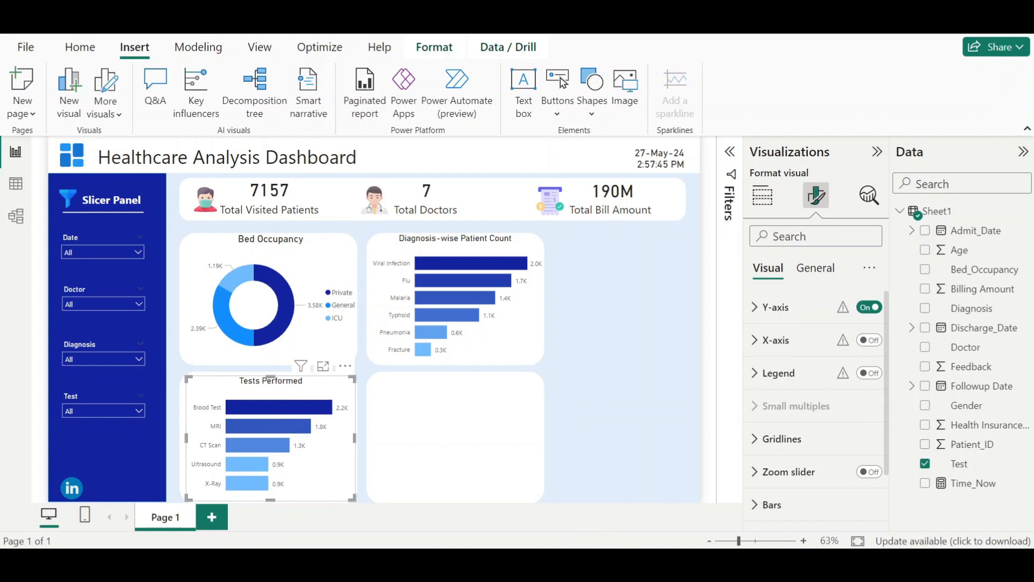
click(599, 493)
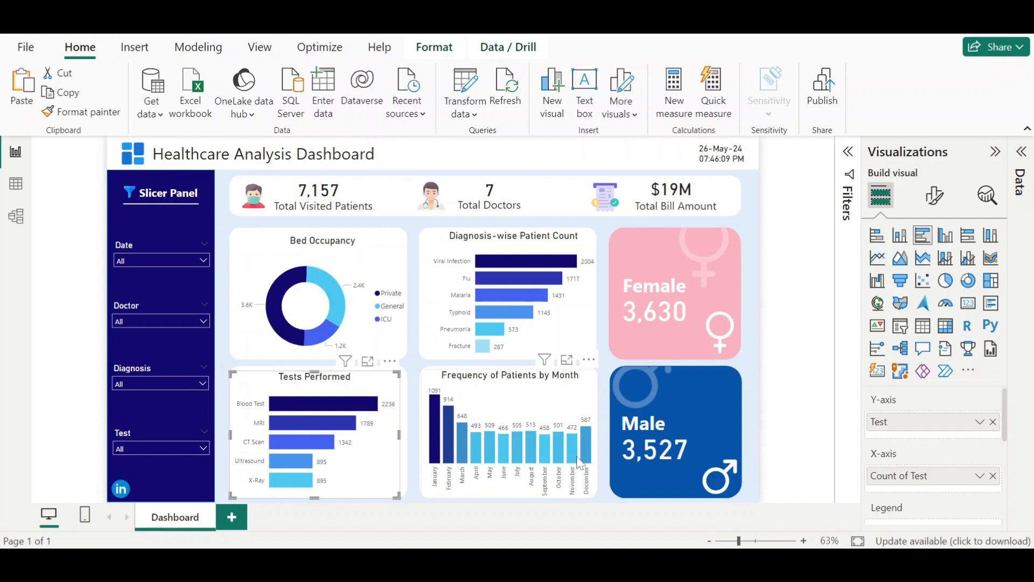
mouse_move(577, 457)
mouse_move(636, 539)
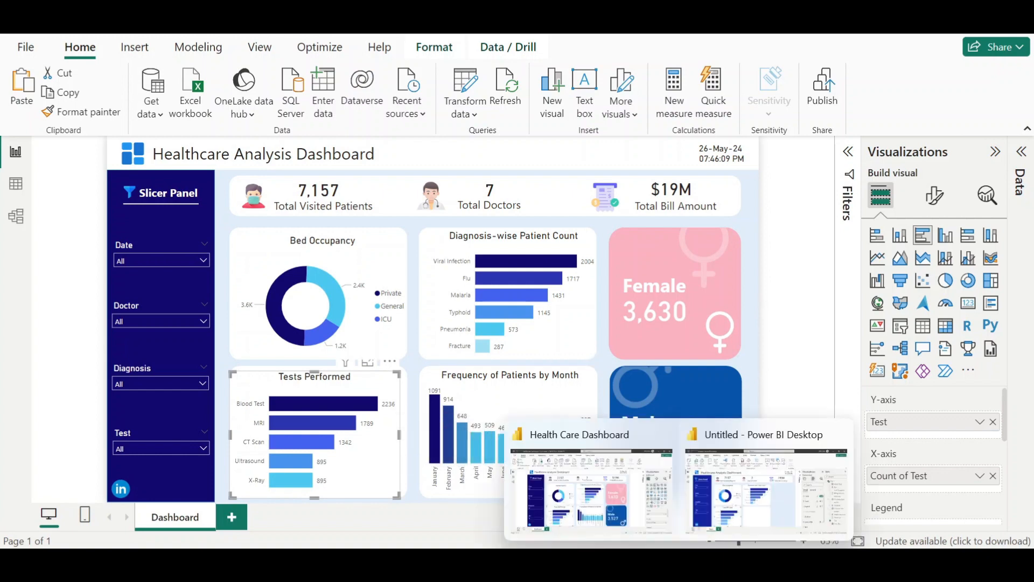
click(744, 513)
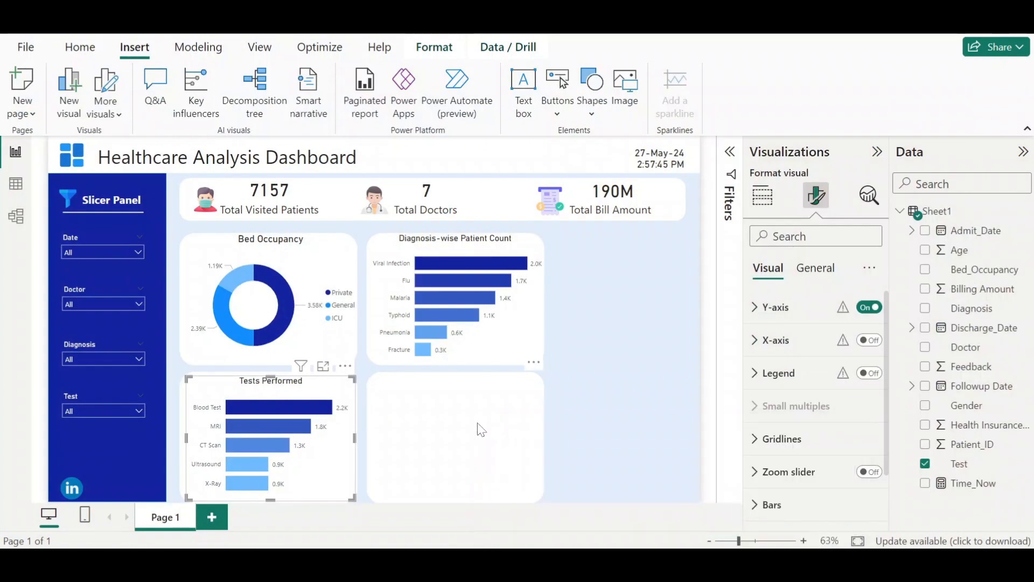
- Insert a clustered column chart and fit it into the lower-right card
click(612, 415)
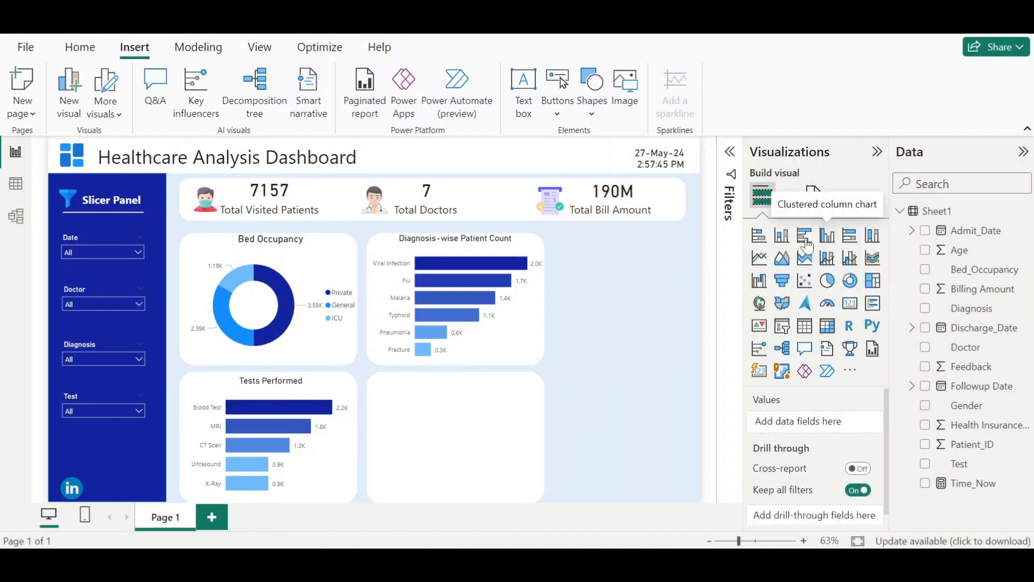
click(827, 236)
drag(605, 297, 411, 432)
drag(493, 436, 544, 439)
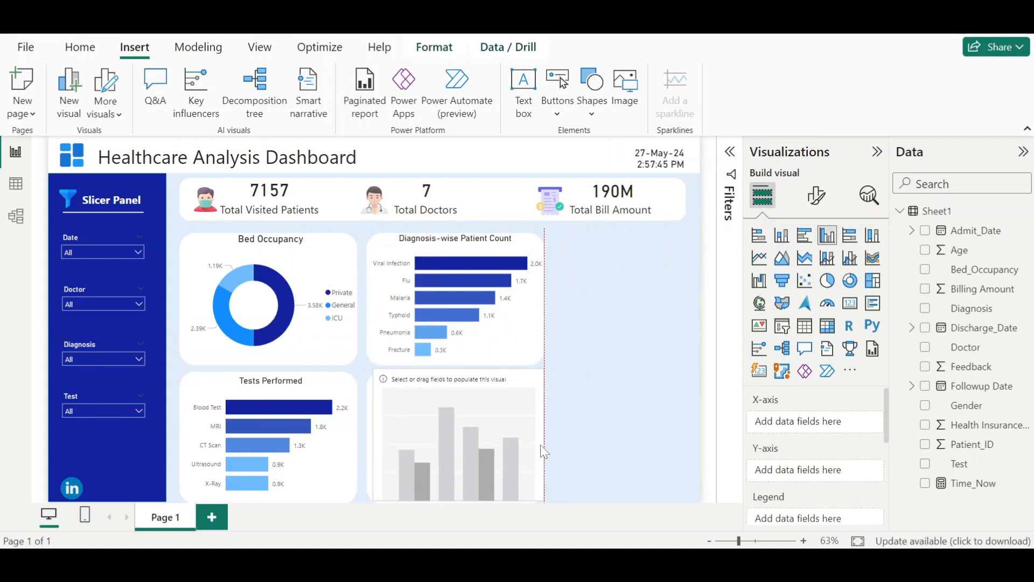
drag(458, 378, 456, 407)
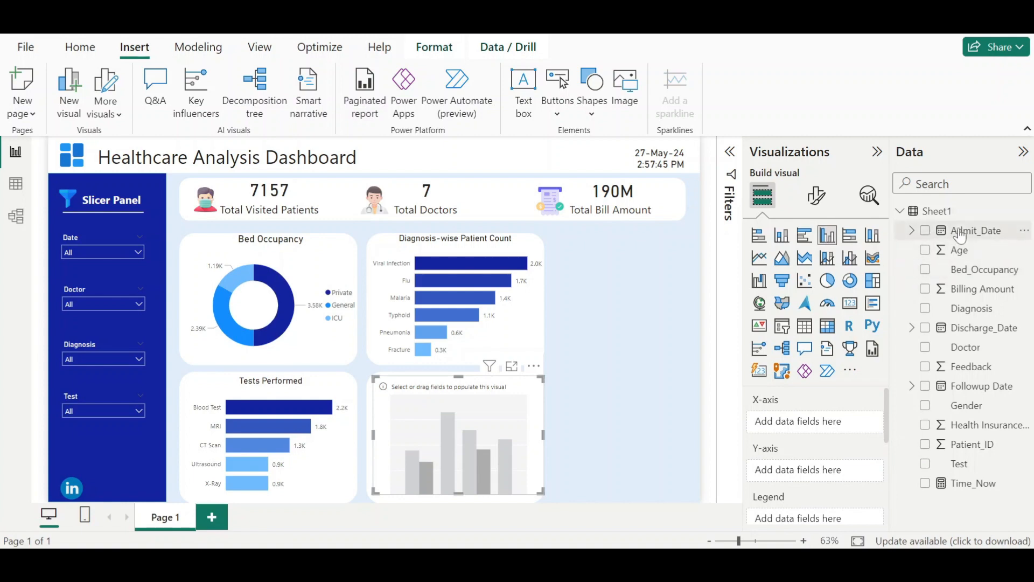
- Plot the count of Patient_ID by month of Admit_Date in the column chart
drag(959, 230, 807, 431)
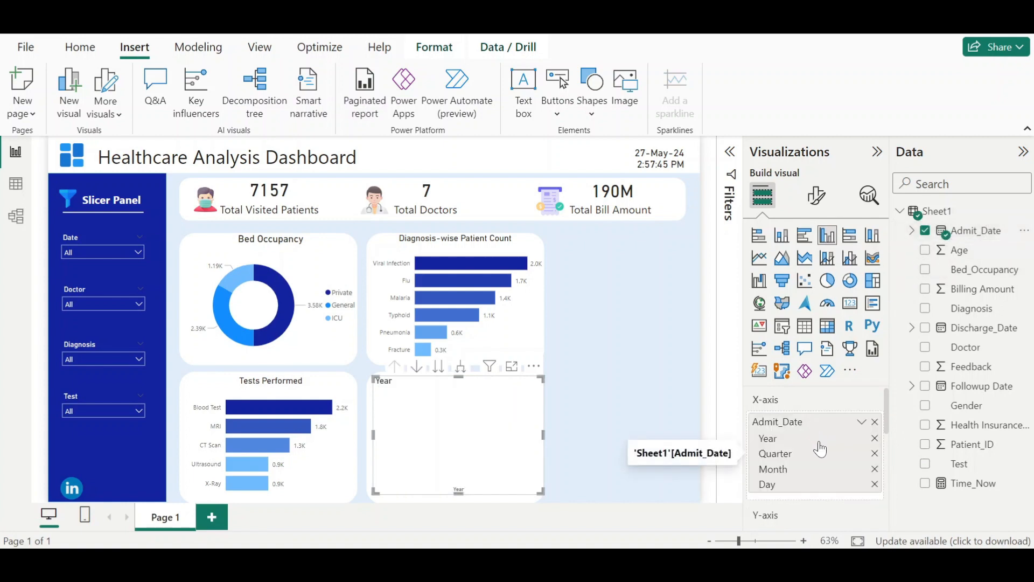
click(875, 438)
click(875, 438)
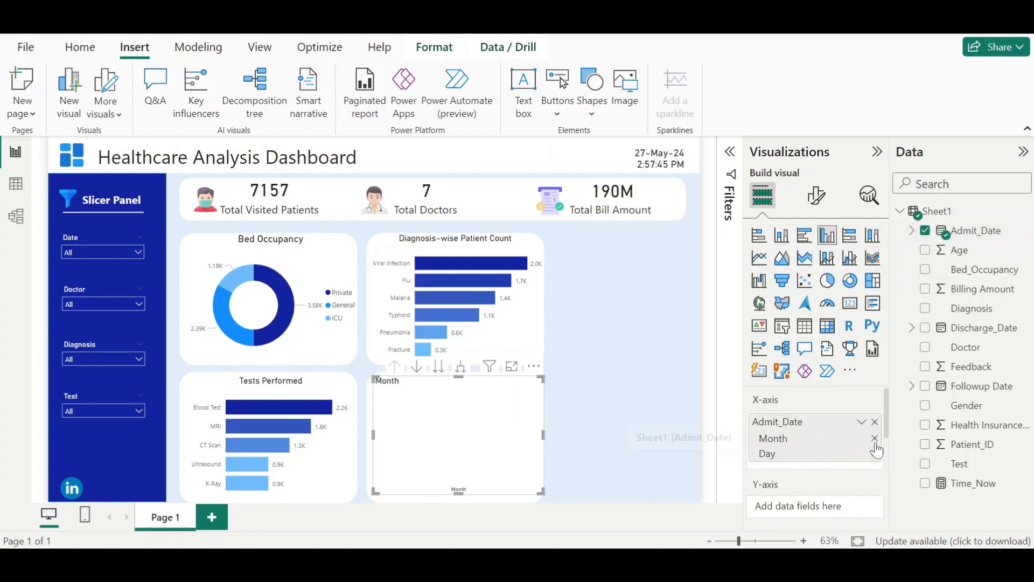
click(875, 454)
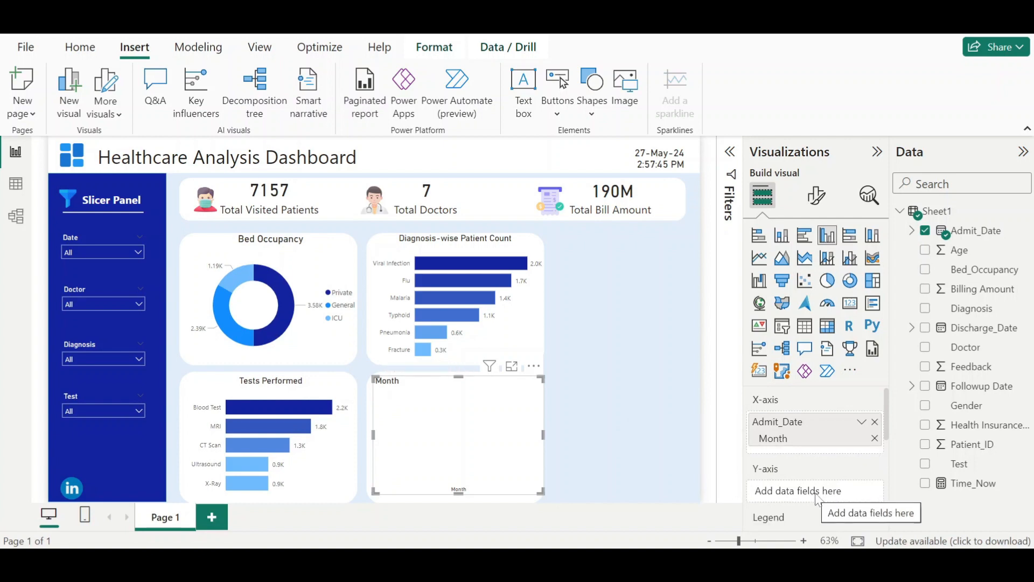
drag(977, 445, 808, 495)
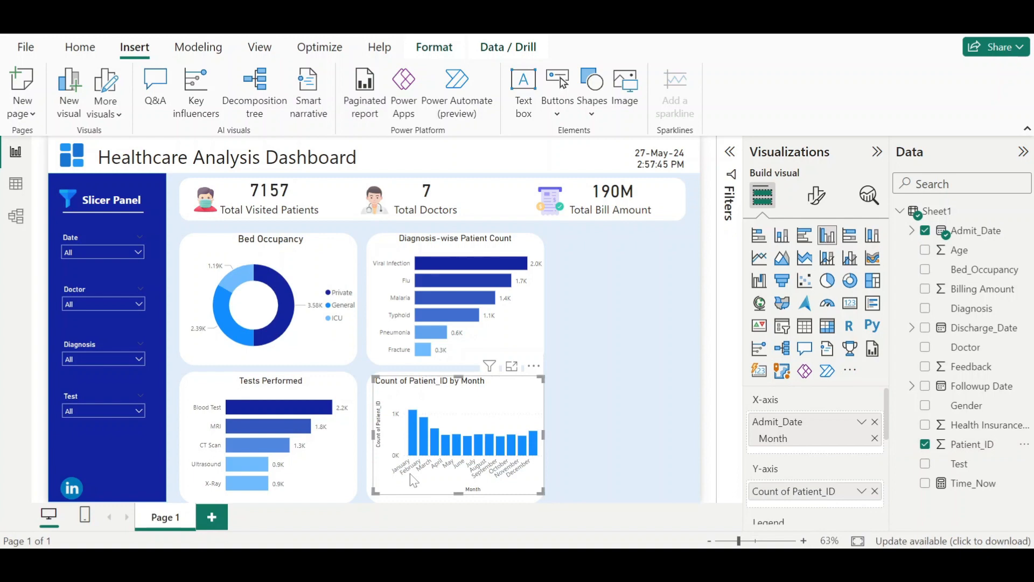
- Turn off the column chart's X-axis and Y-axis titles
mouse_move(417, 456)
click(817, 196)
click(770, 301)
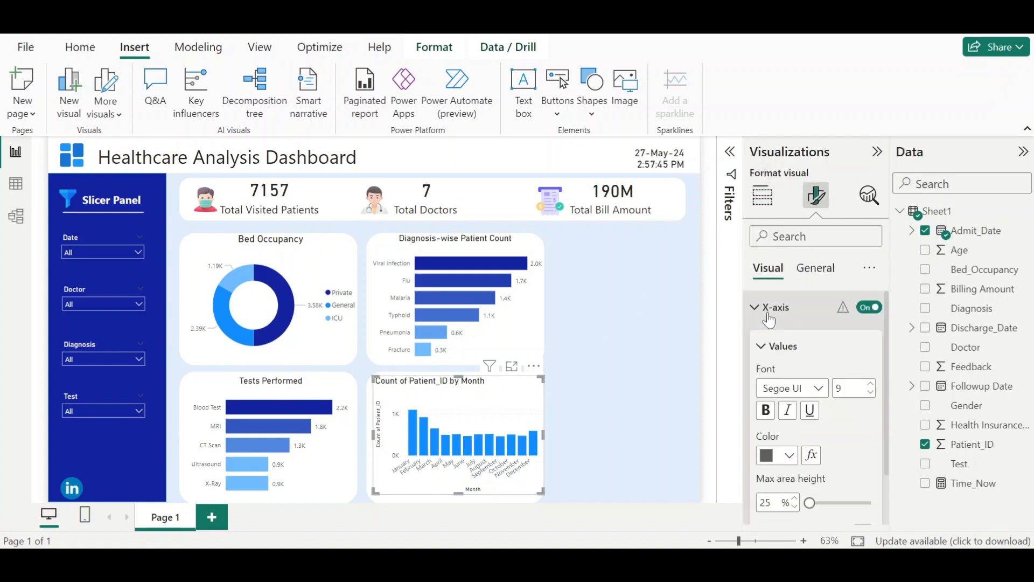
scroll(817, 361, down, 5)
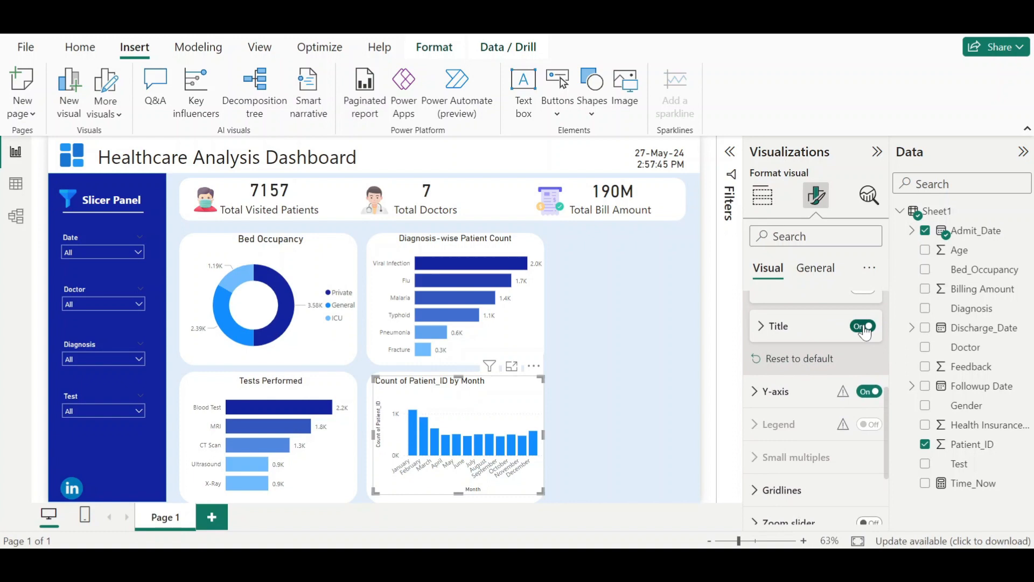
click(781, 392)
scroll(787, 396, down, 4)
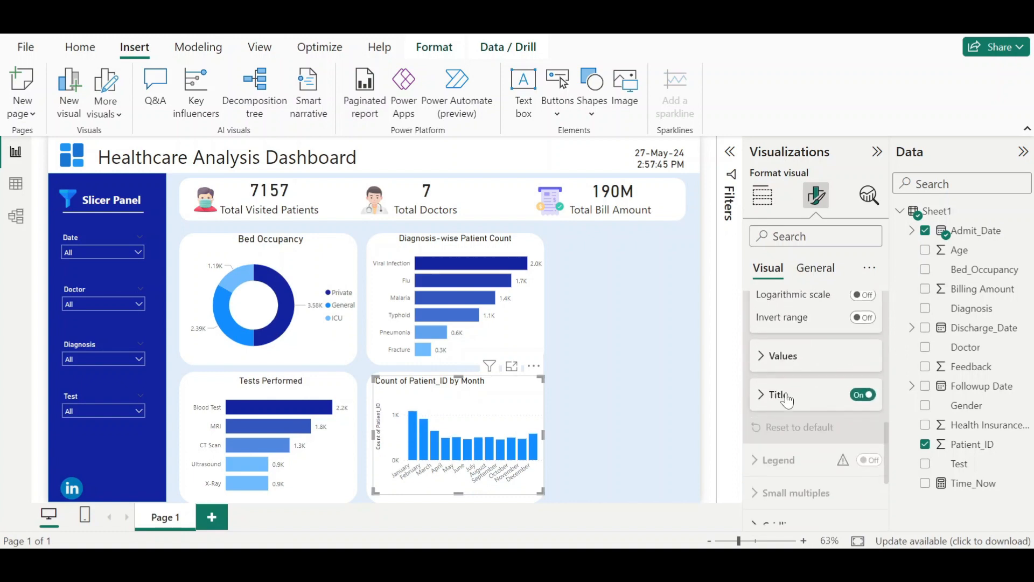
click(862, 395)
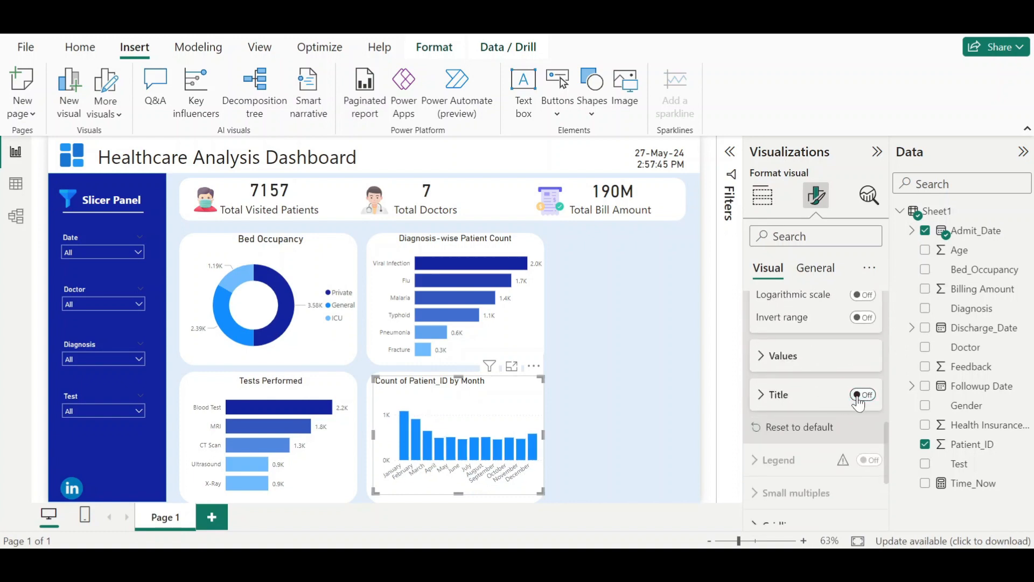
- Turn off the column chart's Y-axis
scroll(785, 398, down, 3)
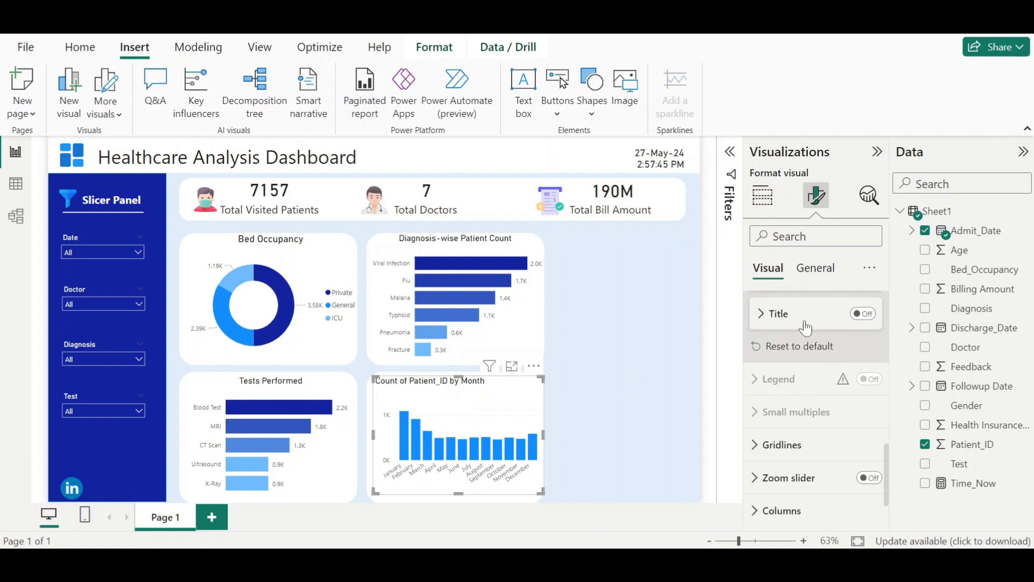
scroll(803, 323, up, 6)
scroll(819, 361, down, 3)
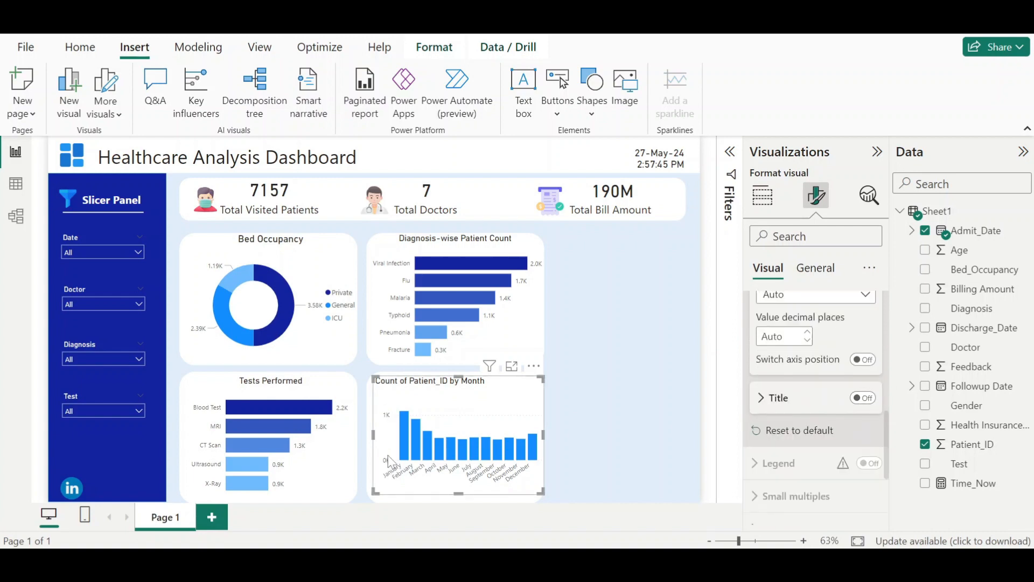
scroll(806, 412, up, 5)
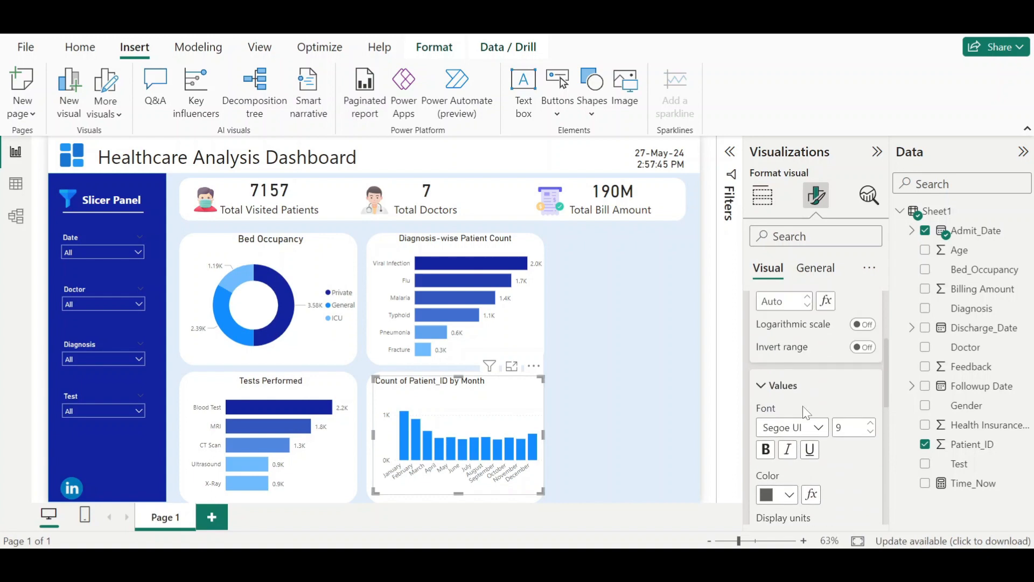
click(866, 340)
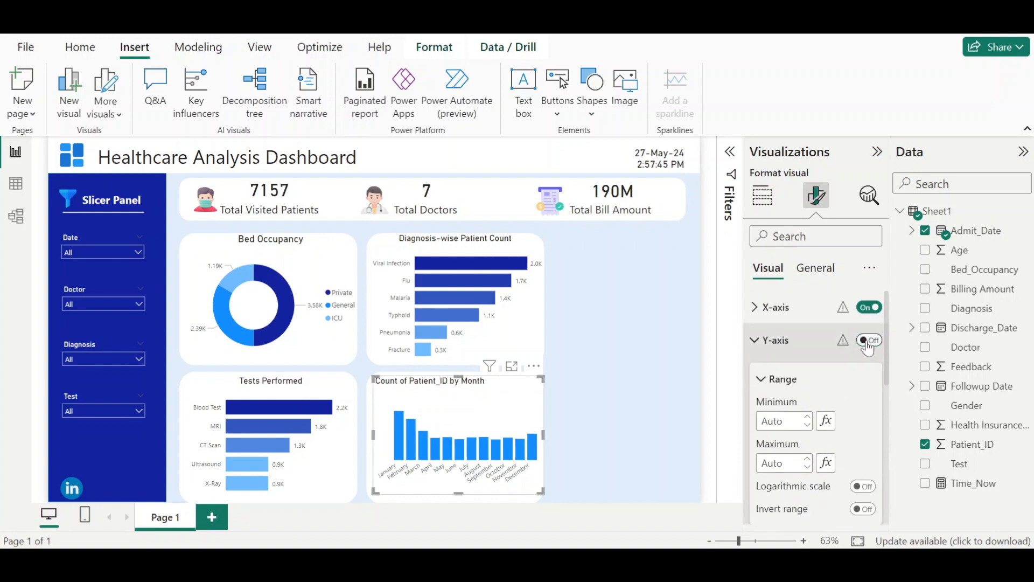
click(766, 344)
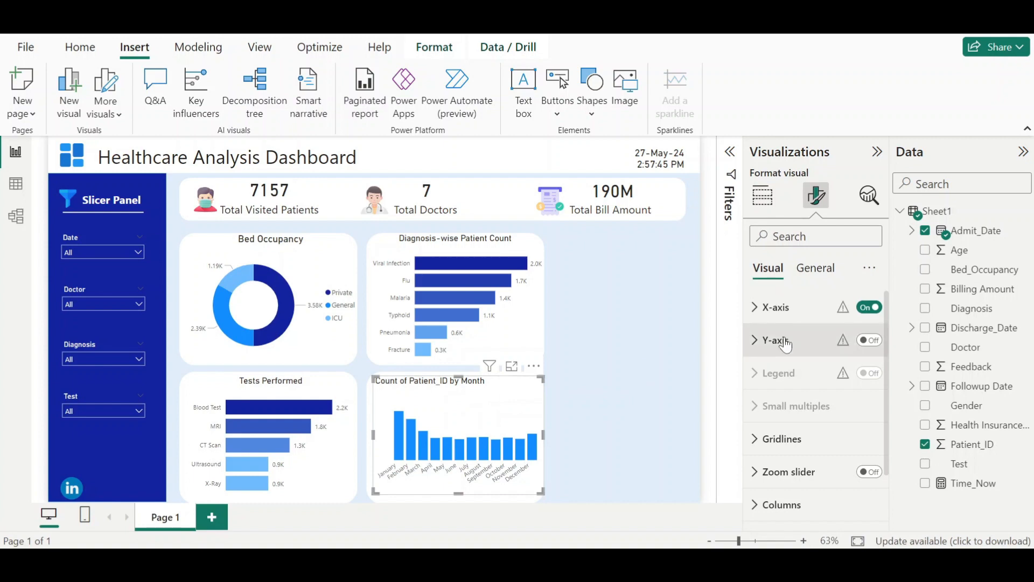
- Retitle the column chart "Frequency of Patients by Month"
mouse_move(672, 523)
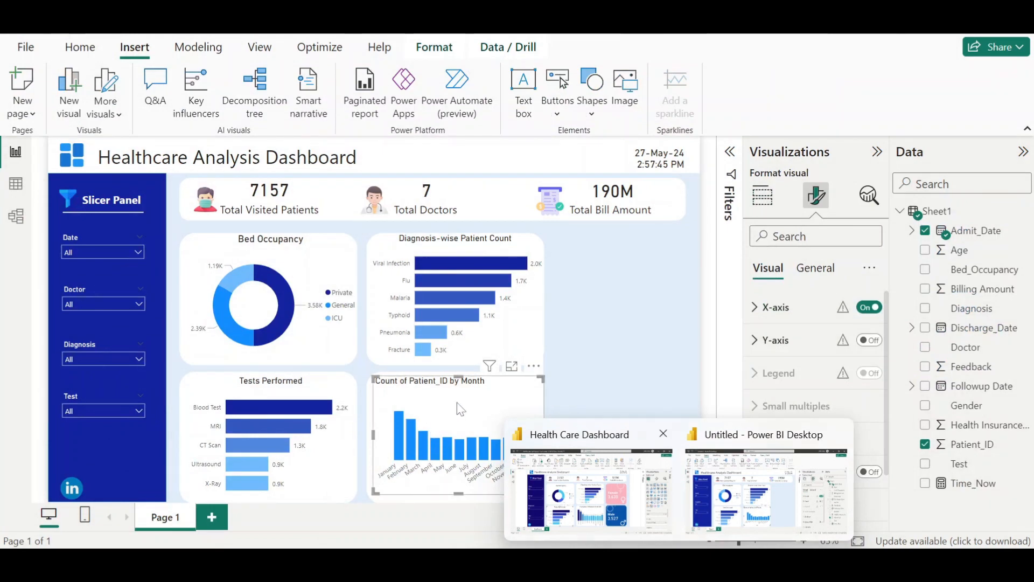
click(815, 268)
click(772, 340)
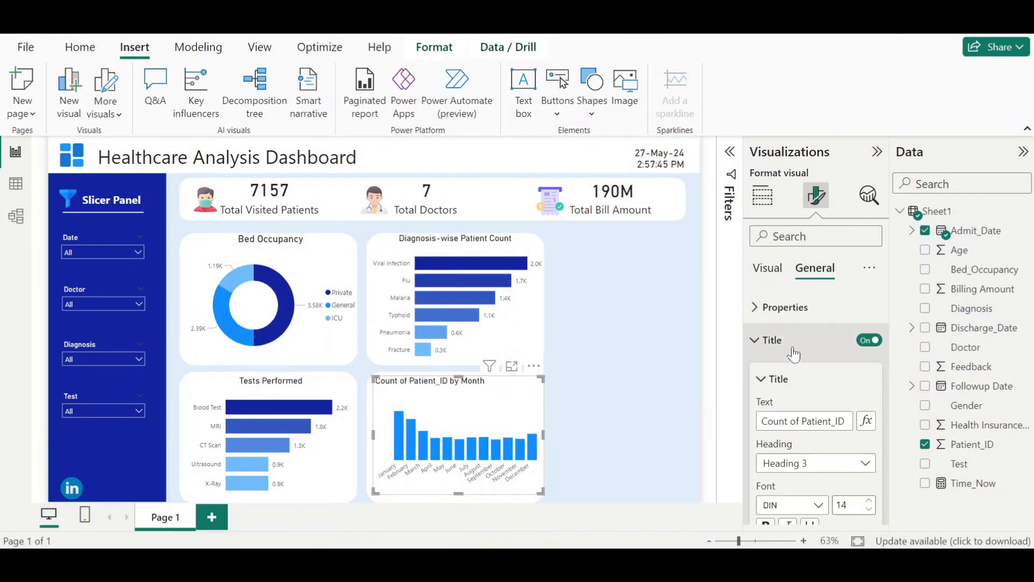
drag(847, 421, 761, 421)
text(Fr)
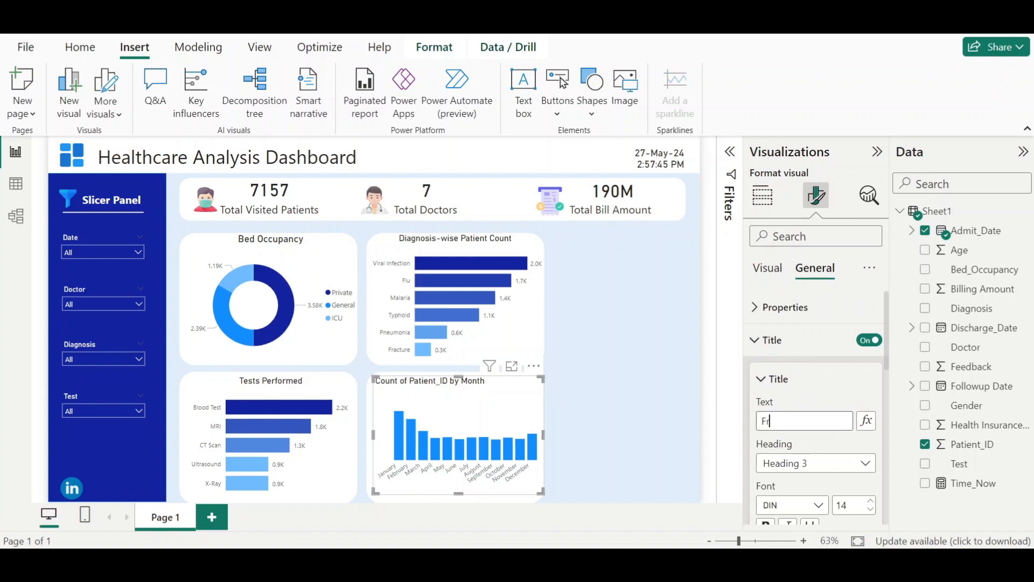
text(equency of)
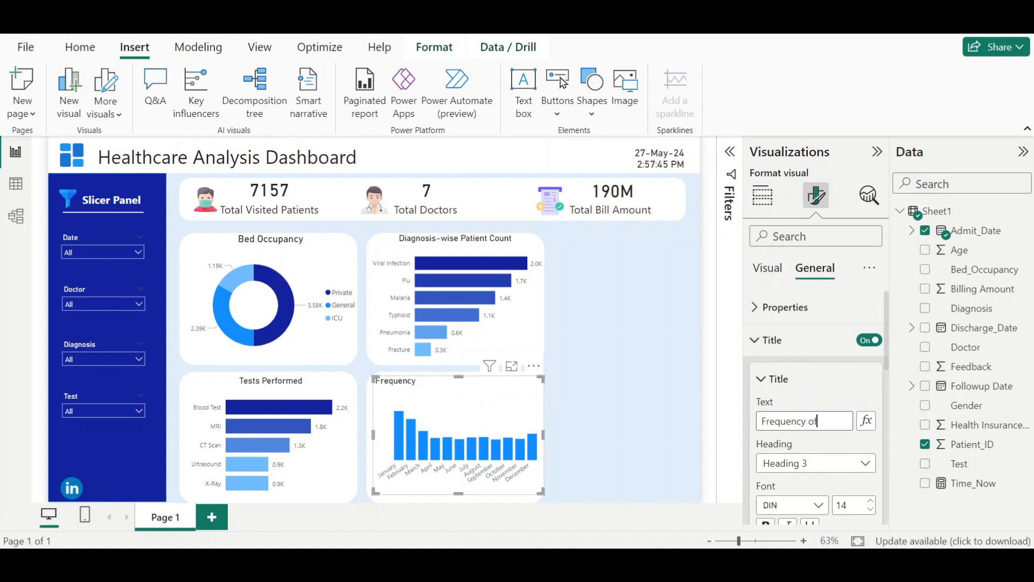
text( Patients by)
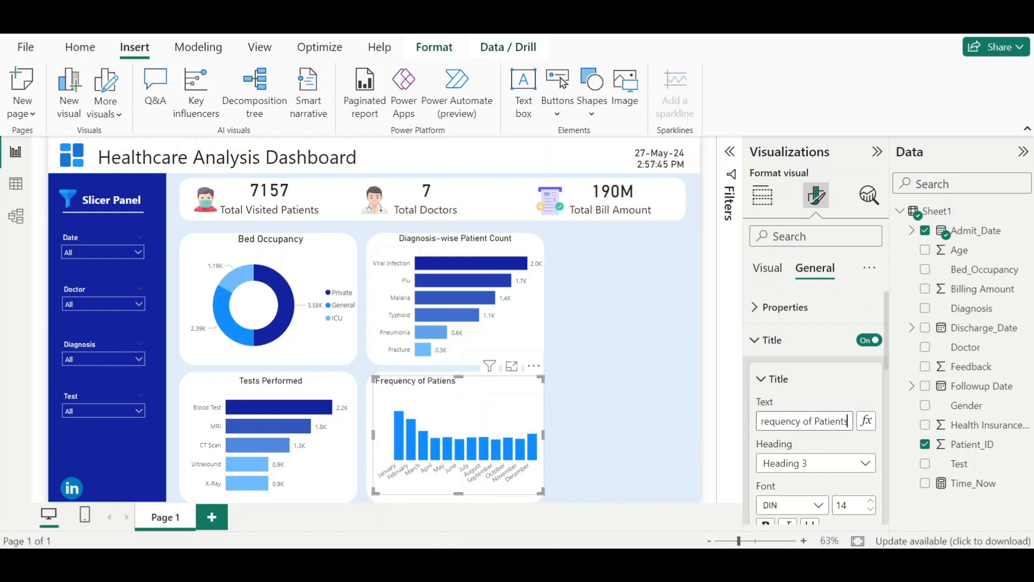
text( Month)
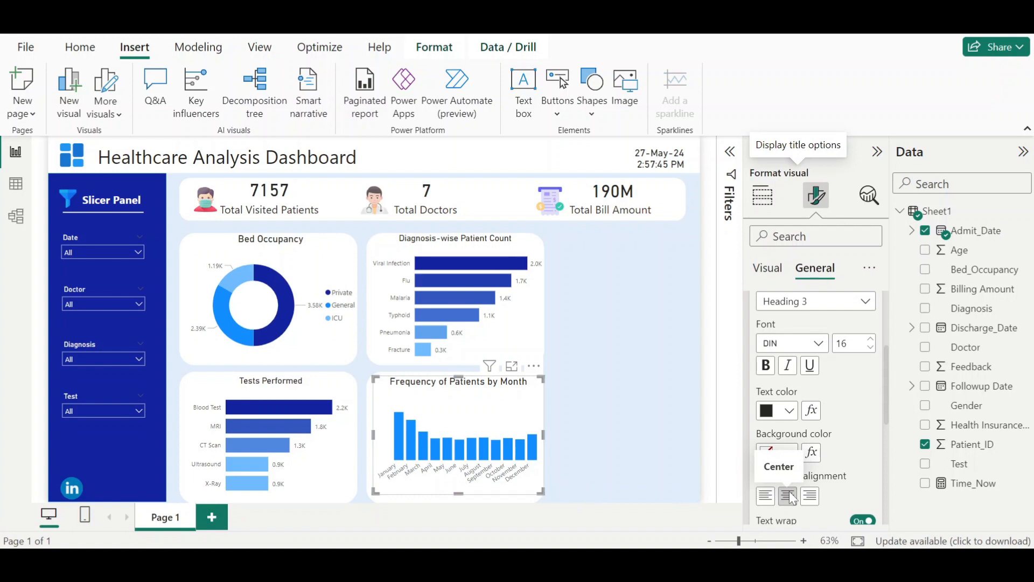
- Open conditional formatting for the column colours and choose a gradient based on Count of Patient_ID
scroll(814, 412, up, 3)
click(772, 340)
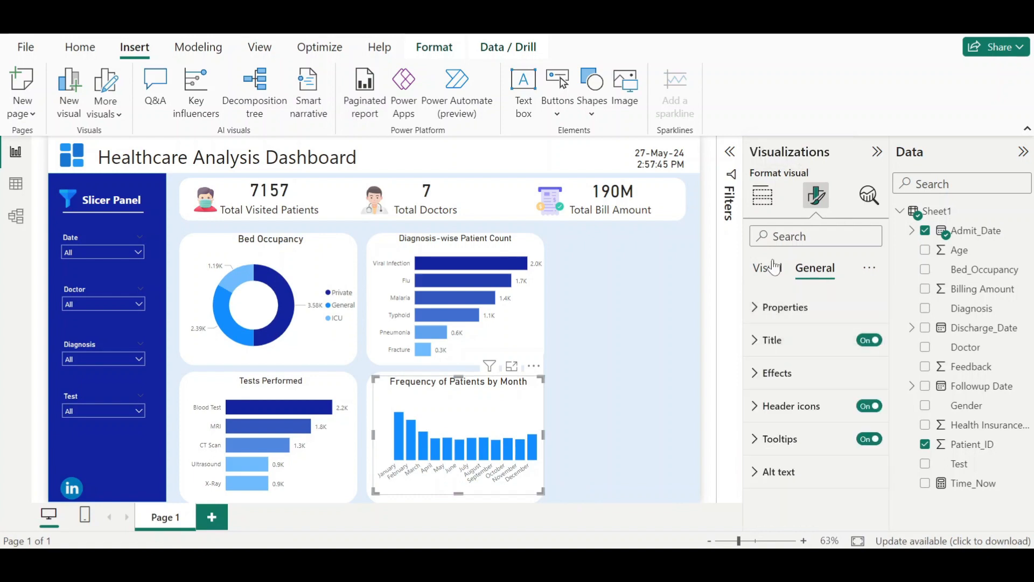
click(772, 268)
scroll(794, 434, down, 2)
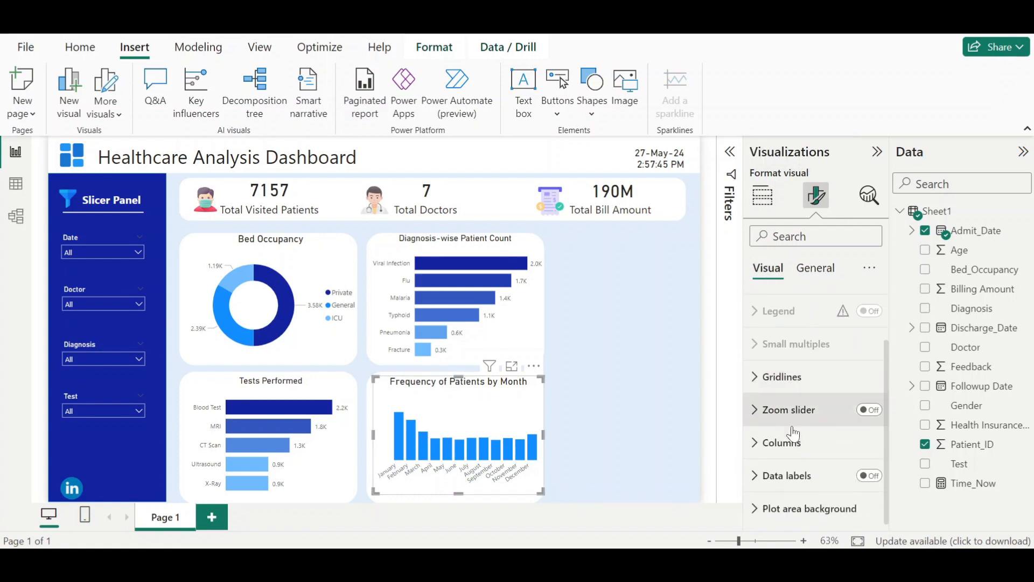
click(791, 435)
scroll(786, 438, down, 3)
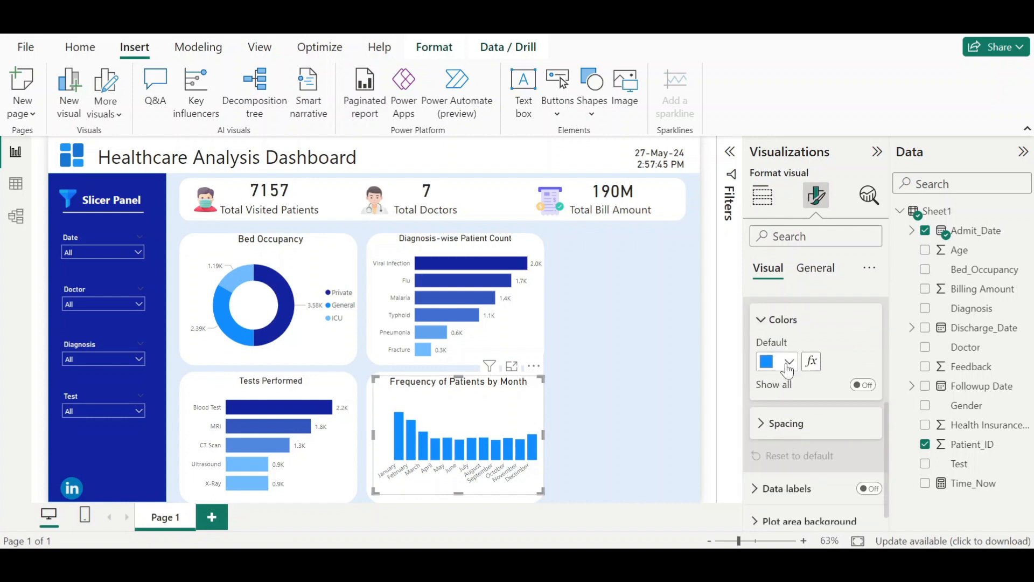
click(813, 360)
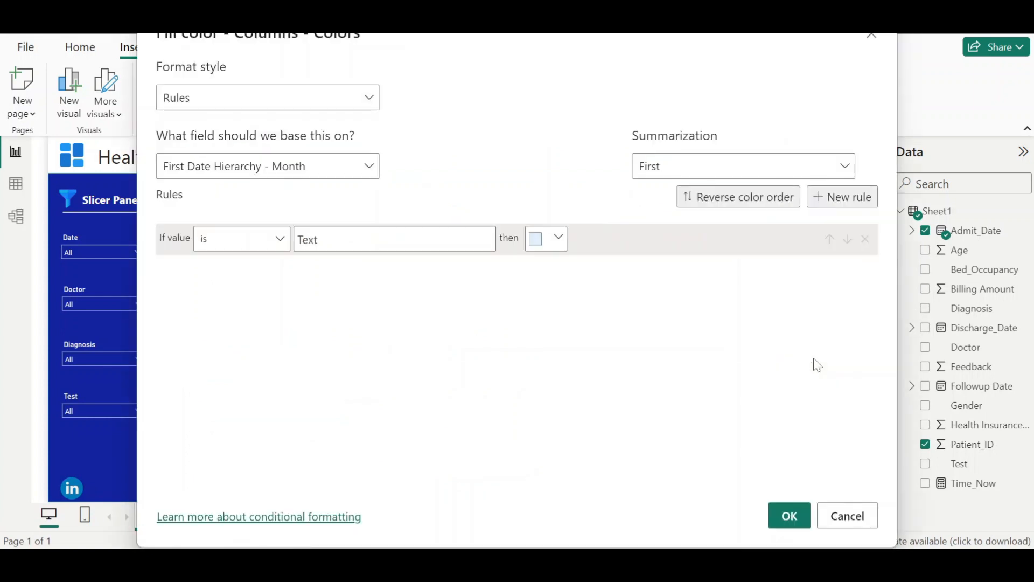
click(369, 99)
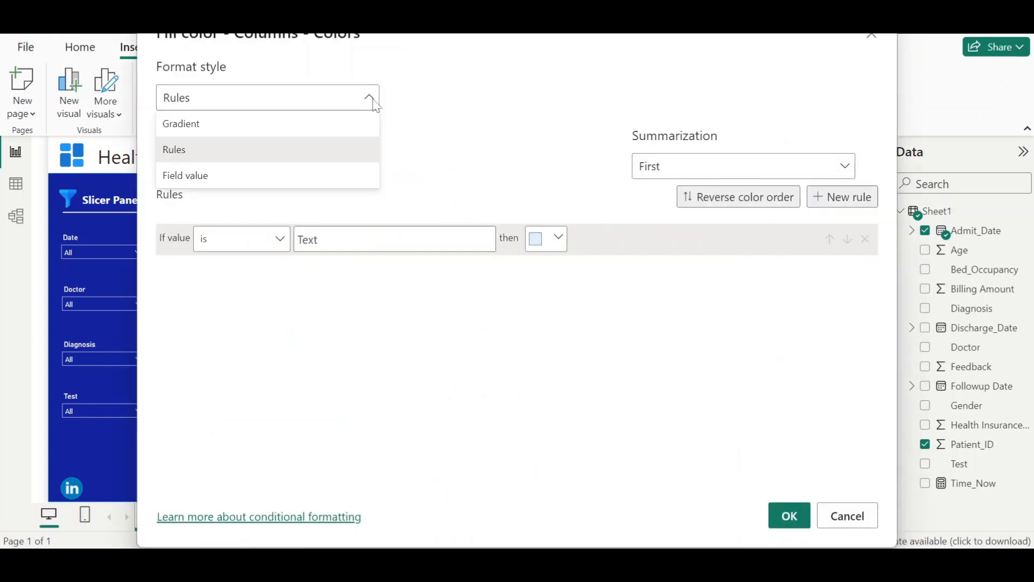
click(322, 125)
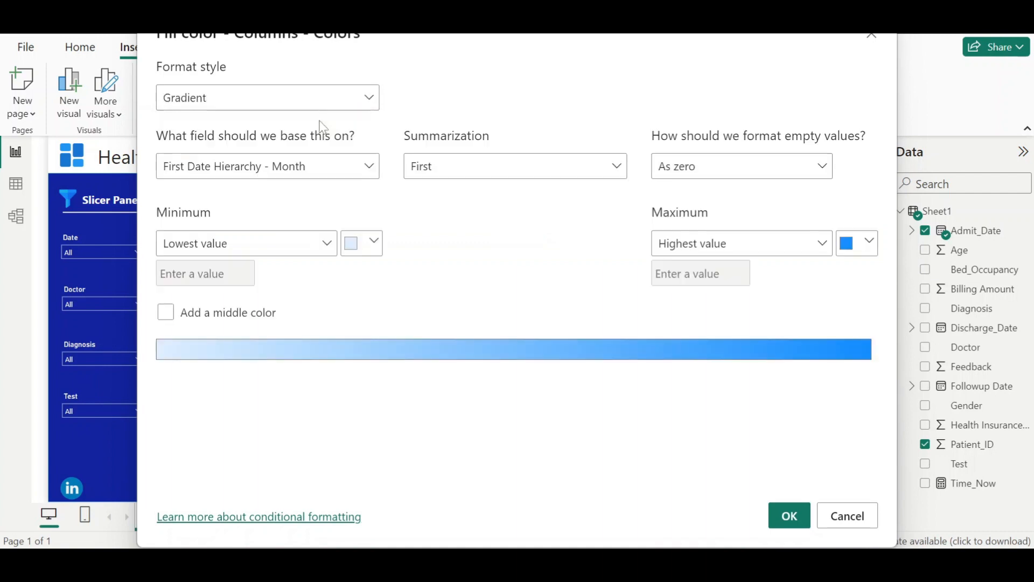
click(305, 178)
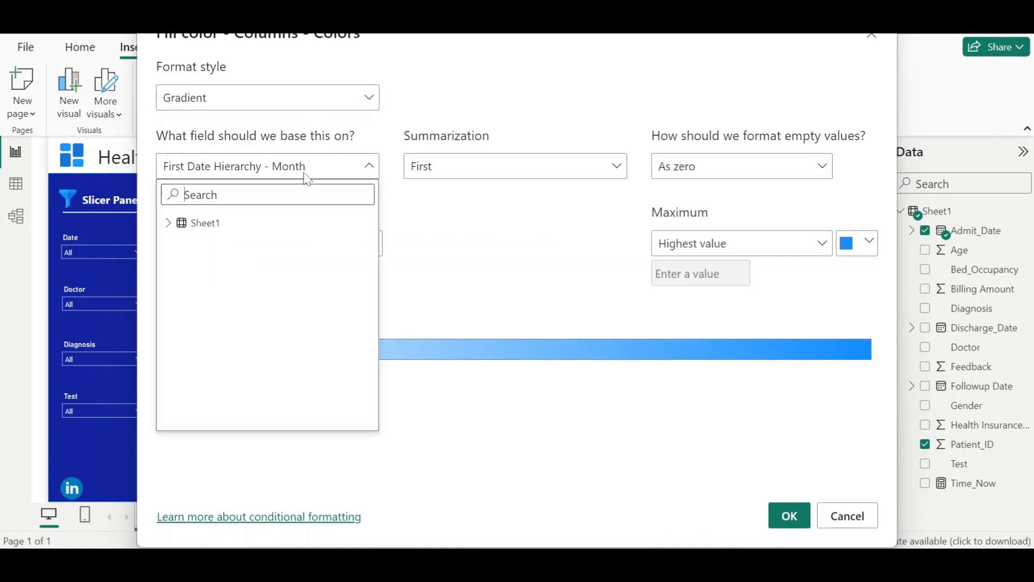
click(167, 225)
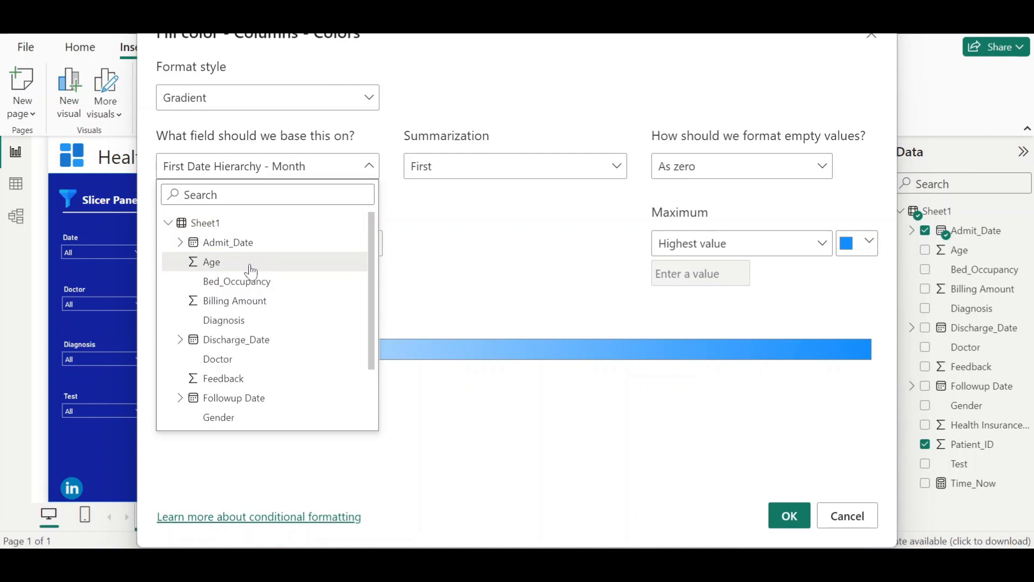
scroll(251, 271, down, 3)
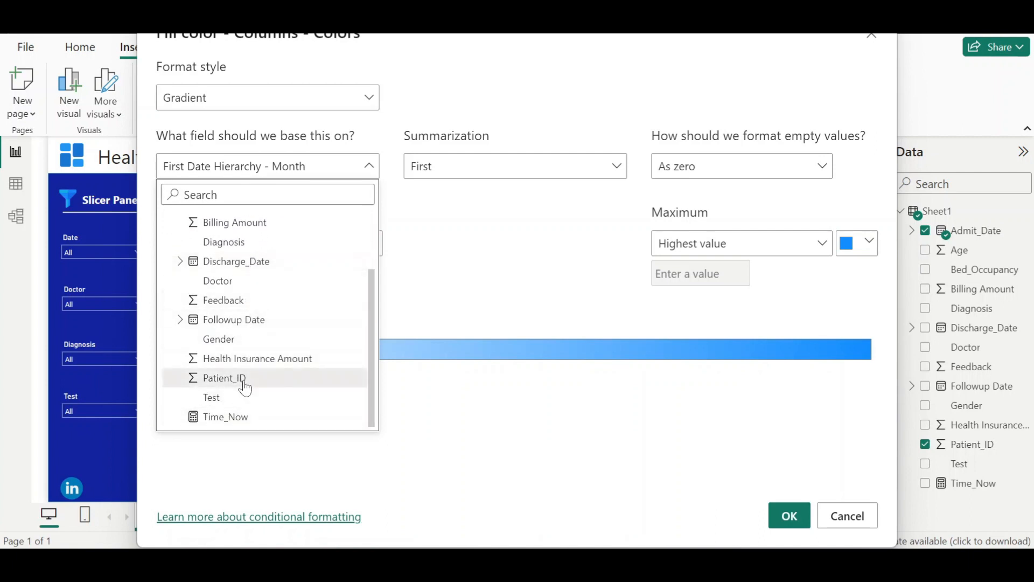
click(245, 382)
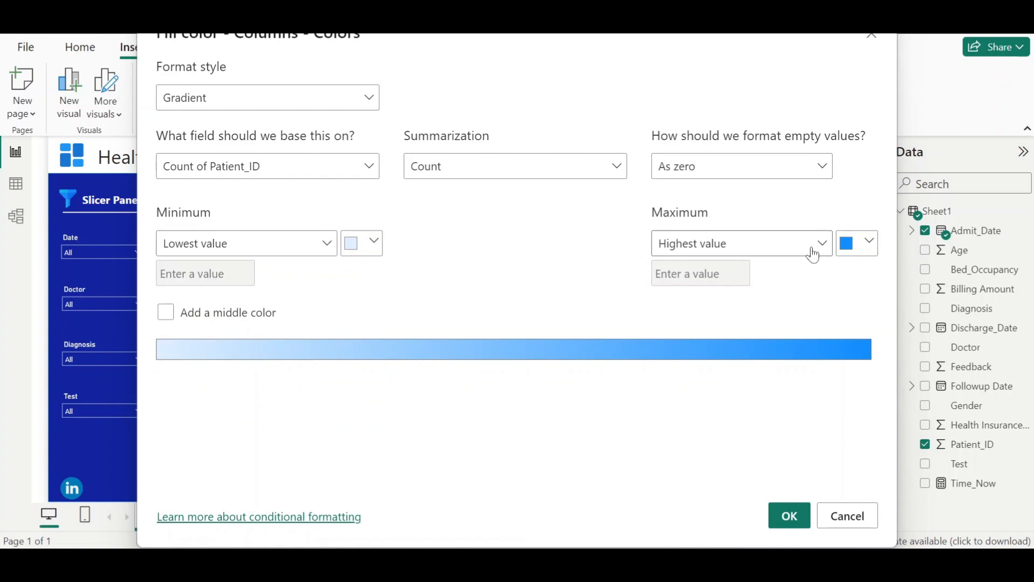
- Set the gradient's maximum colour to dark blue and minimum colour to a brighter blue, and apply it
click(871, 244)
click(709, 270)
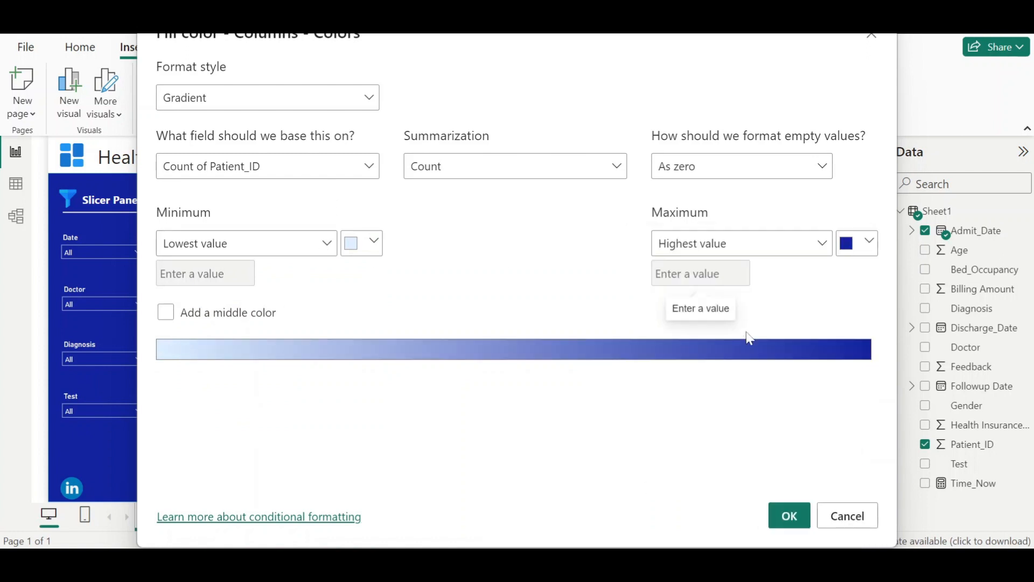
click(375, 243)
click(407, 268)
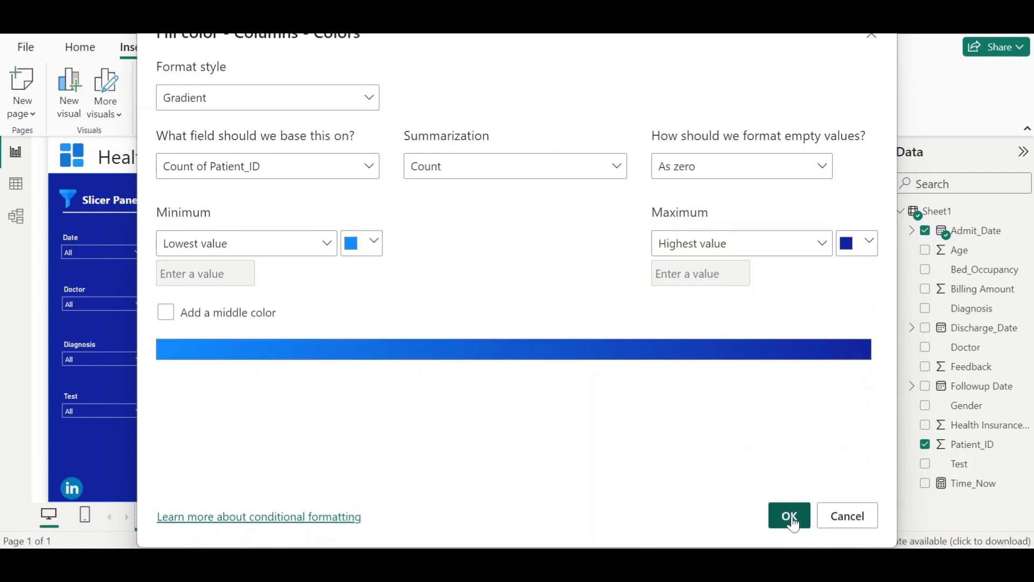
click(789, 515)
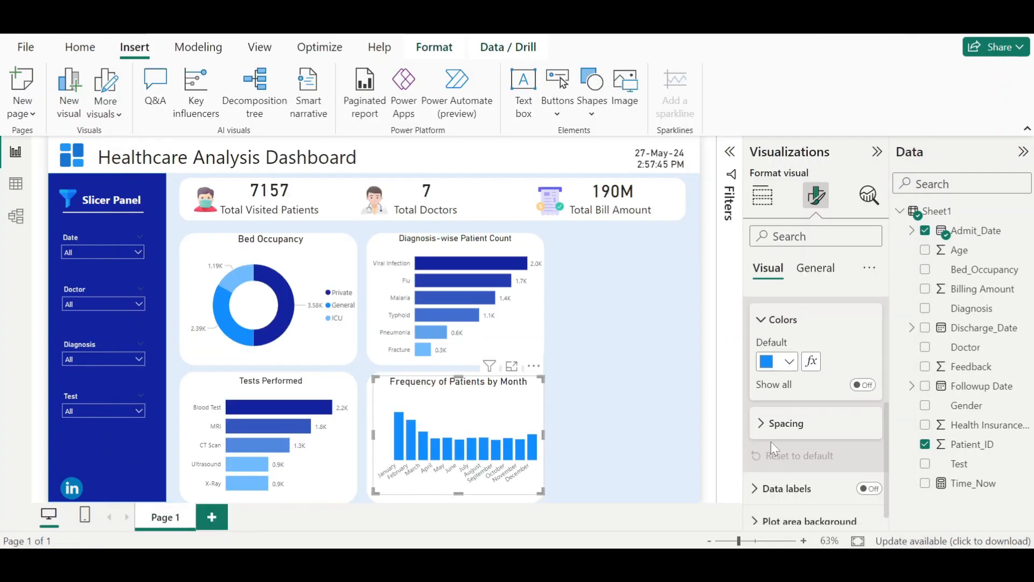
- Turn off the column chart's legend
click(715, 446)
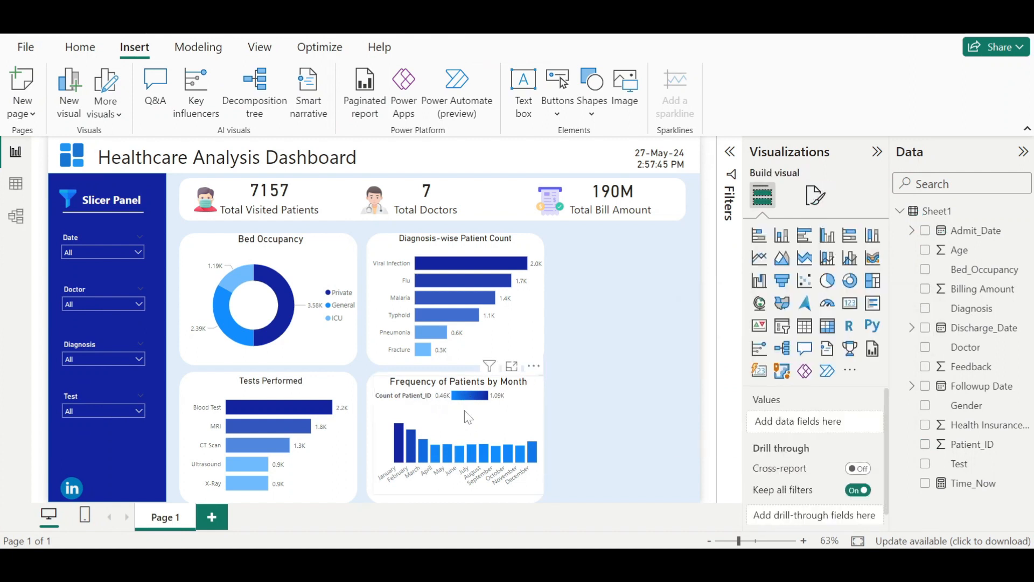
click(539, 420)
click(816, 195)
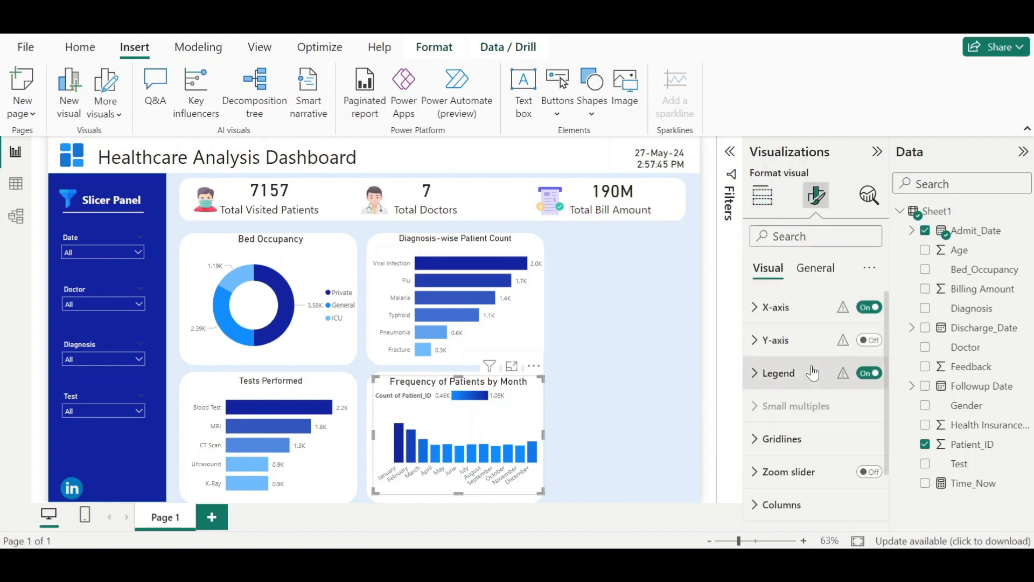
click(871, 376)
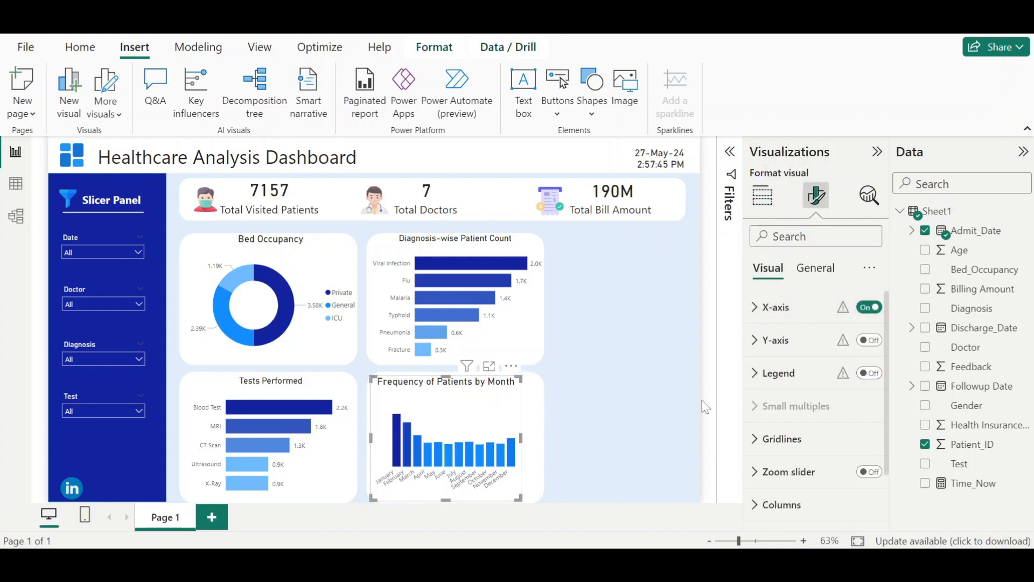
- Set the columns' minimum category width to 25 px and widen the chart to fill its card
scroll(805, 475, down, 2)
click(786, 440)
scroll(791, 452, down, 6)
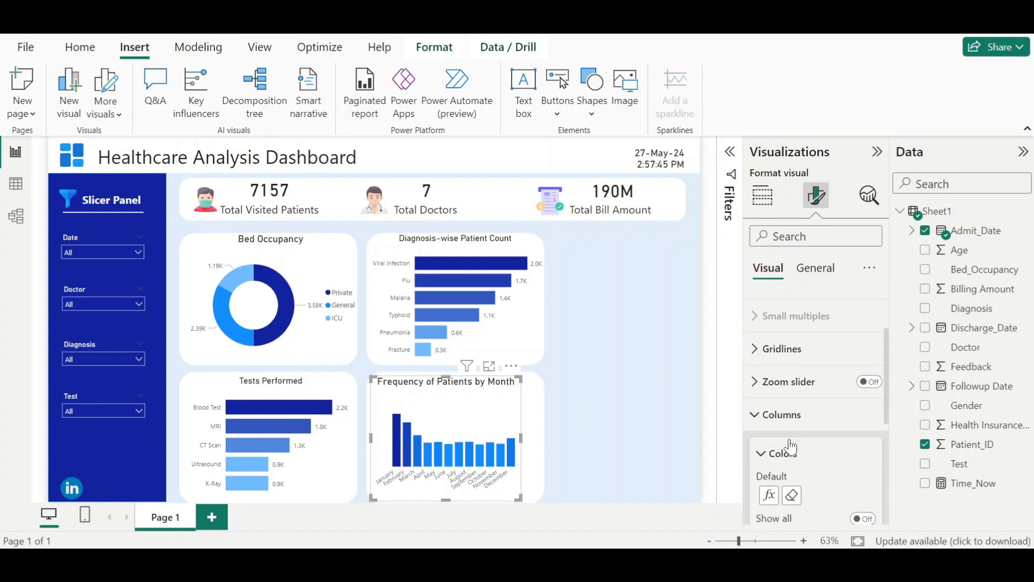
scroll(787, 409, down, 1)
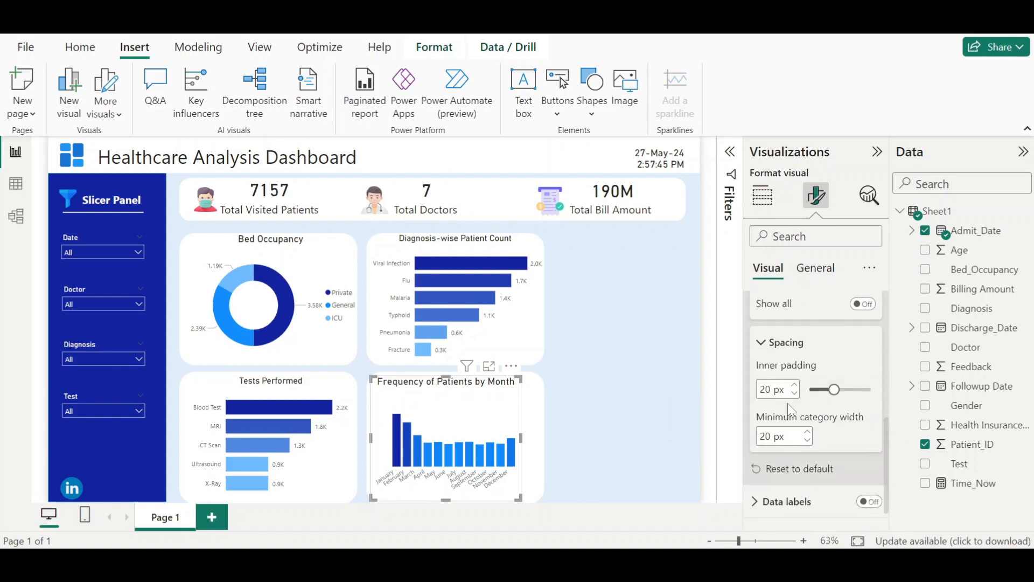
scroll(790, 407, down, 1)
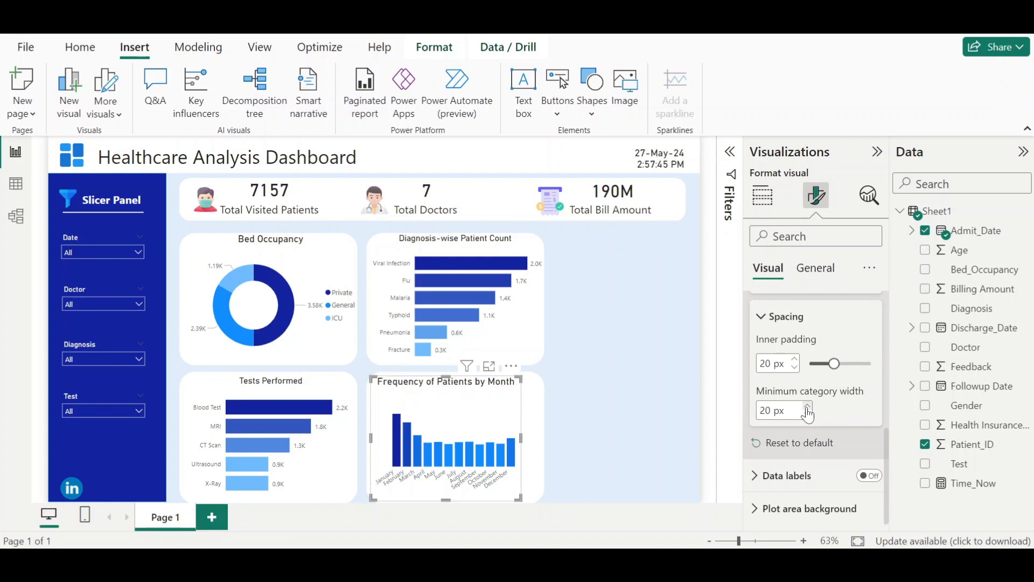
click(808, 406)
click(807, 407)
click(808, 407)
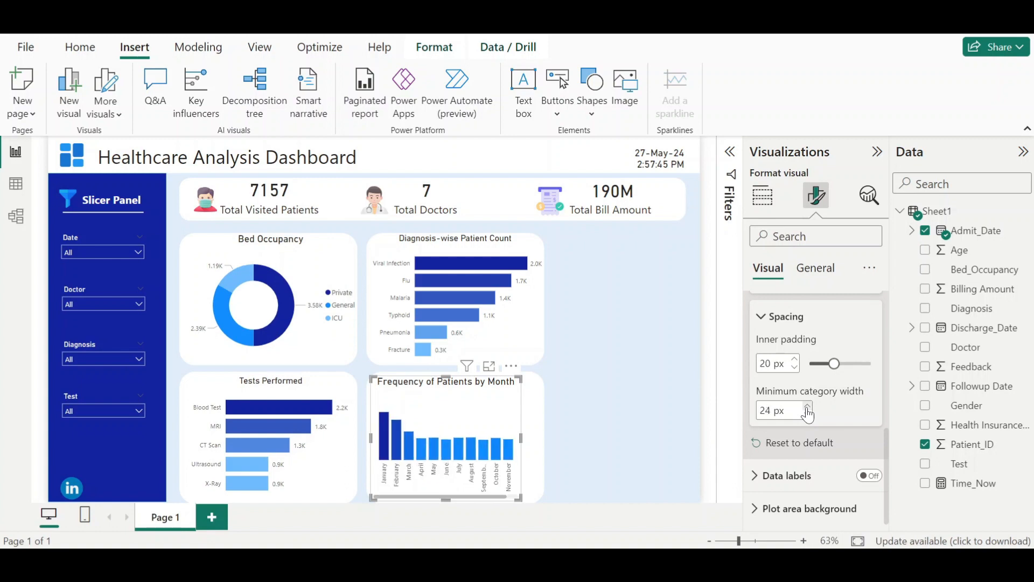
click(807, 407)
click(808, 407)
drag(522, 438, 545, 438)
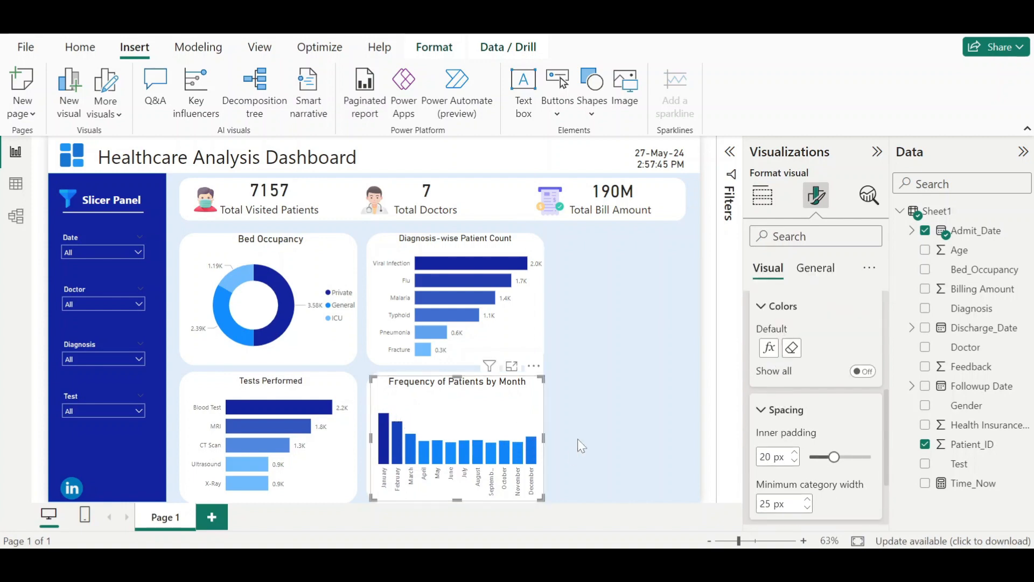
- Turn on data labels for the column chart
scroll(770, 430, up, 3)
click(770, 431)
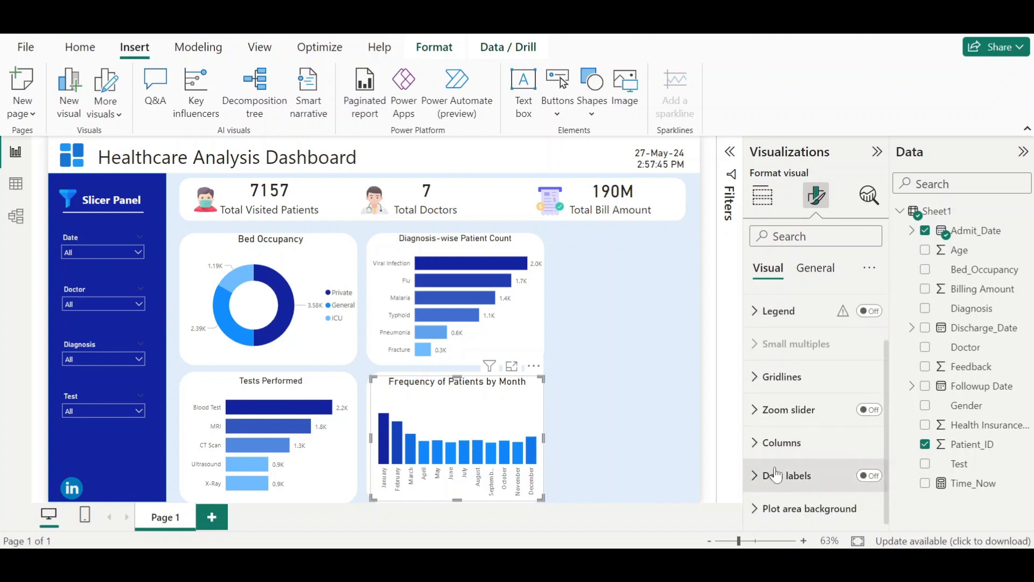
click(869, 475)
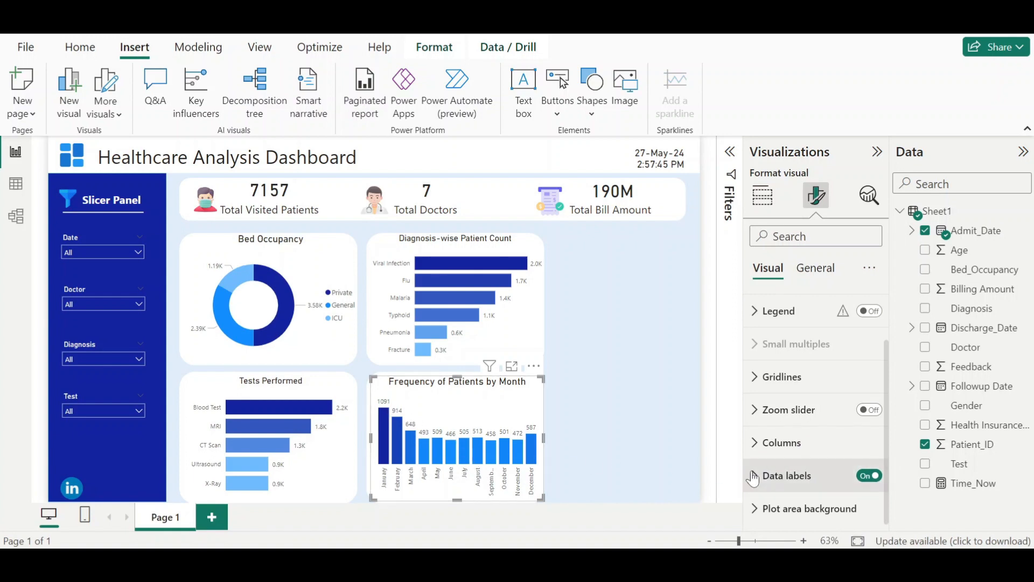
- Compare the report with the reference Health Care Dashboard window
click(609, 533)
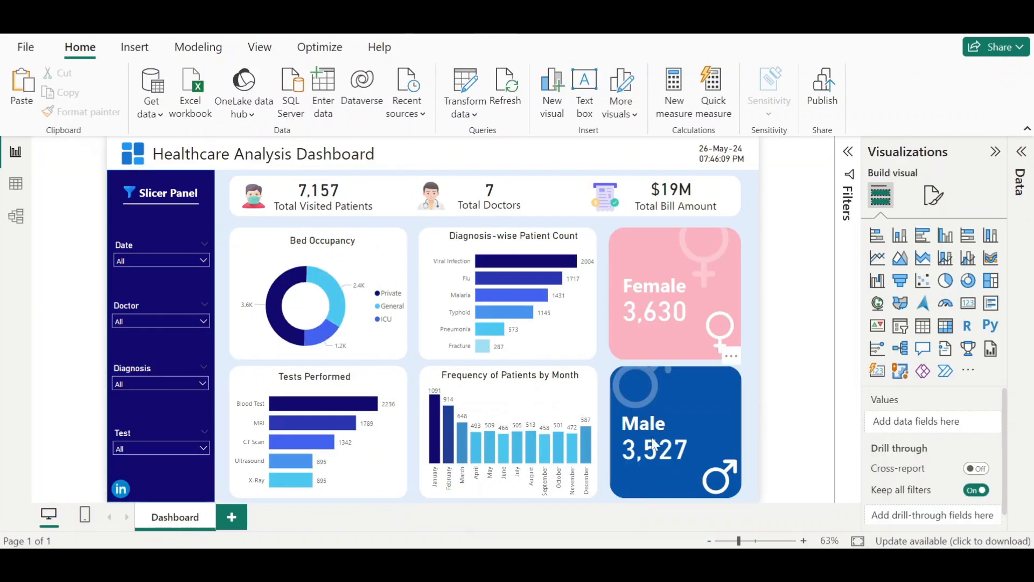
mouse_move(637, 522)
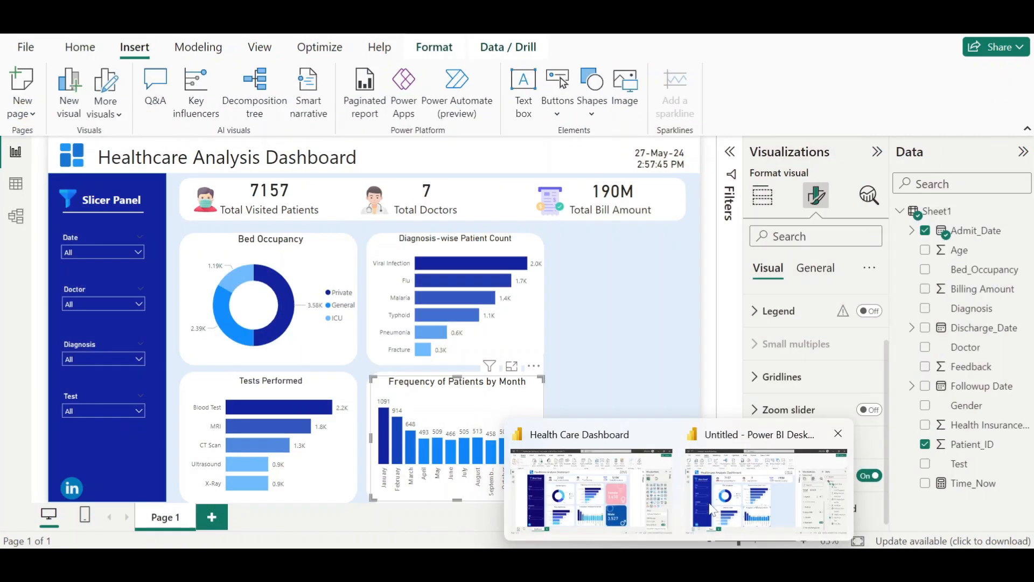
click(724, 499)
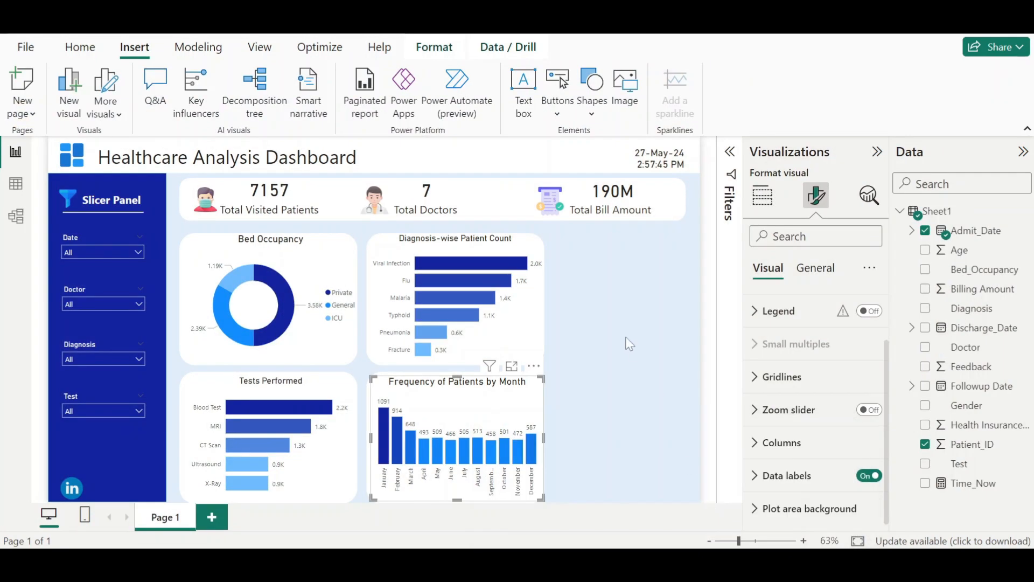
- Place a new blank white card panel to the right of the Diagnosis-wise Patient Count bar chart
click(387, 245)
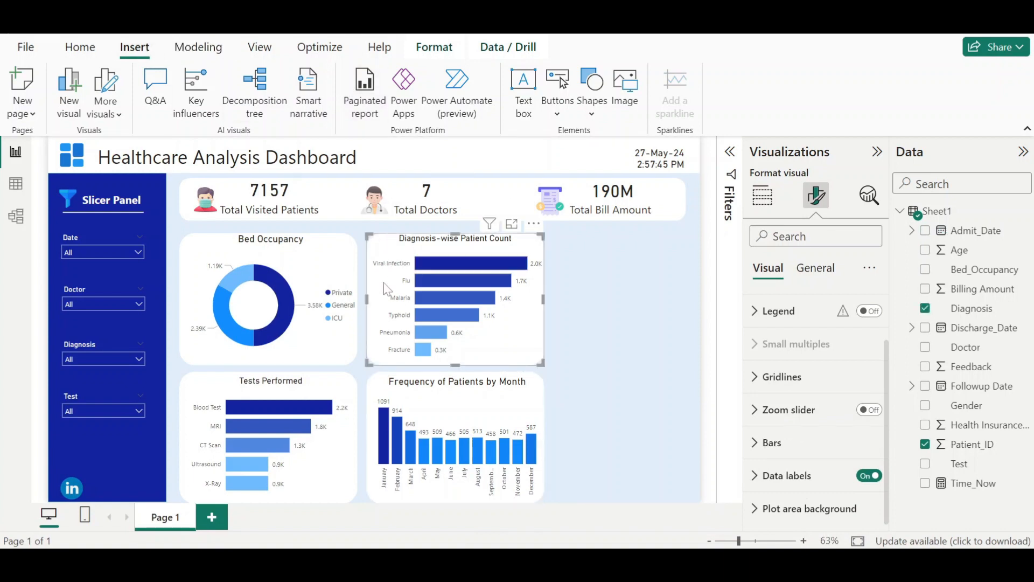
drag(367, 299, 371, 304)
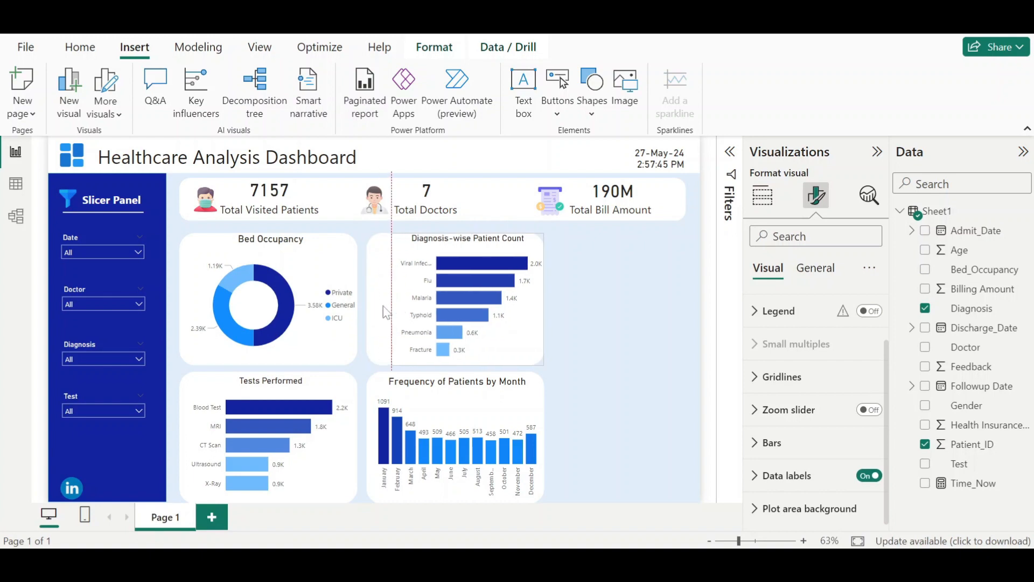
drag(458, 318, 613, 312)
click(399, 314)
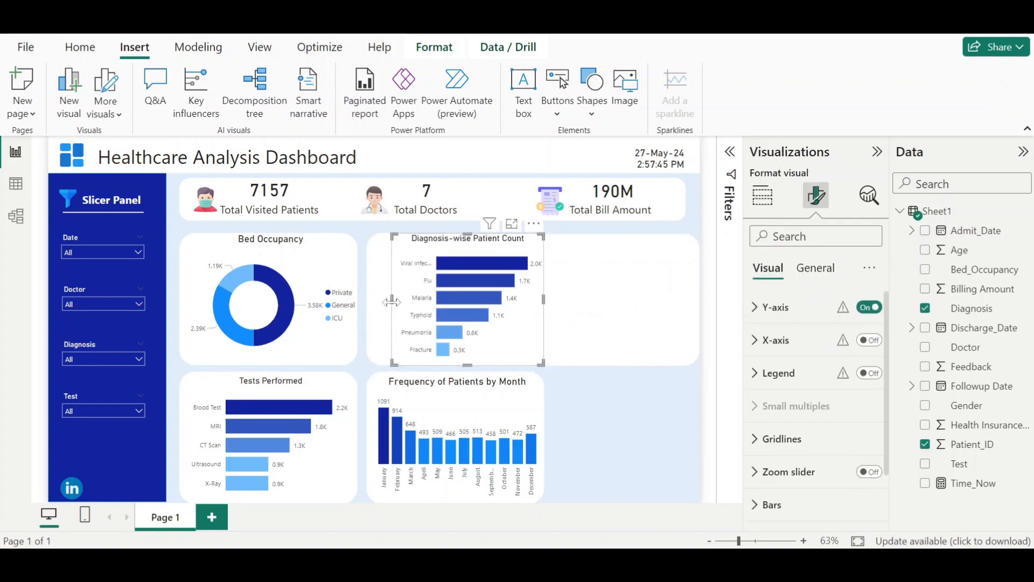
click(642, 300)
drag(526, 305, 549, 304)
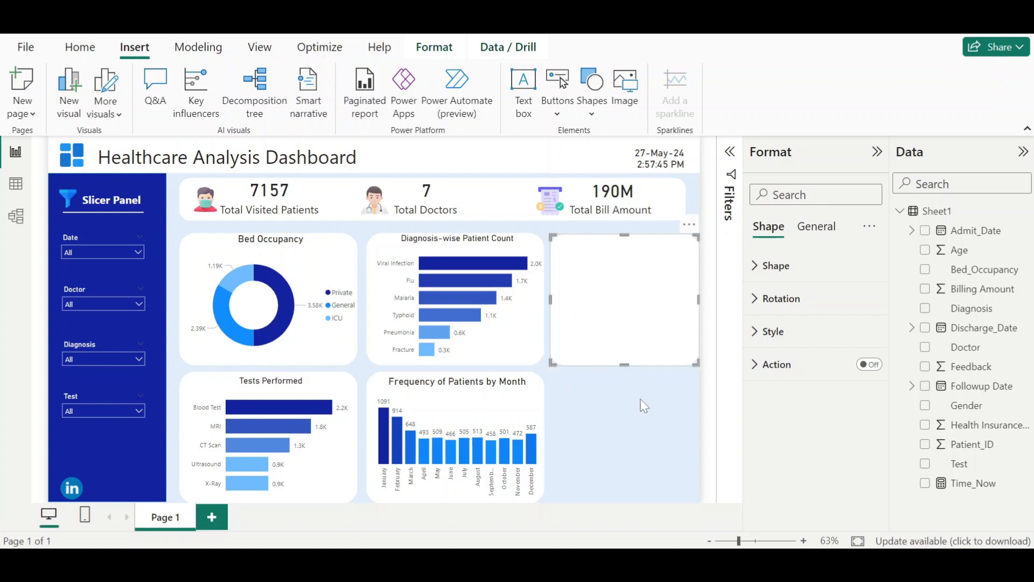
- Inspect the Female card's shape and size properties in the reference Health Care Dashboard
mouse_move(678, 561)
click(668, 509)
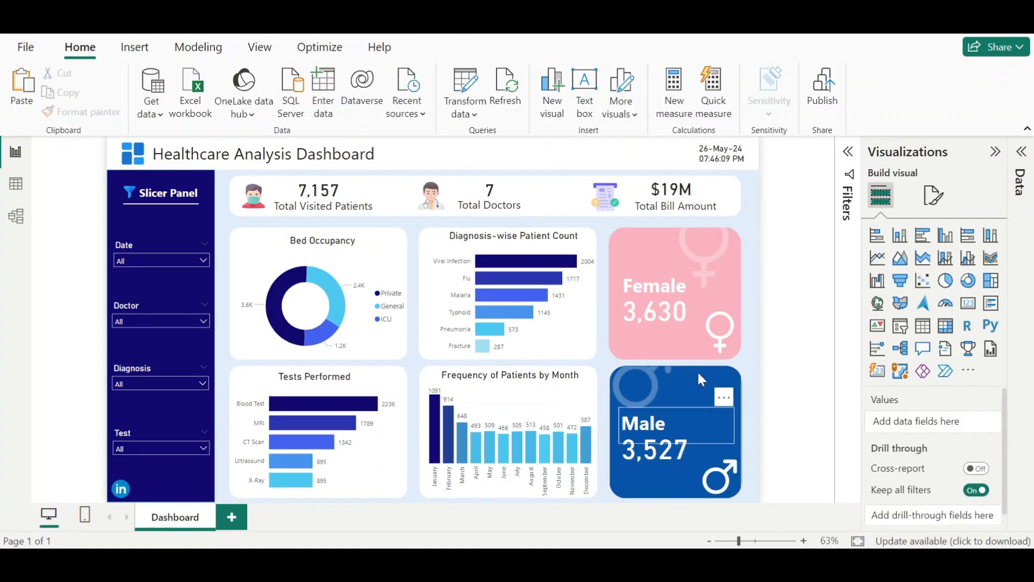
click(642, 253)
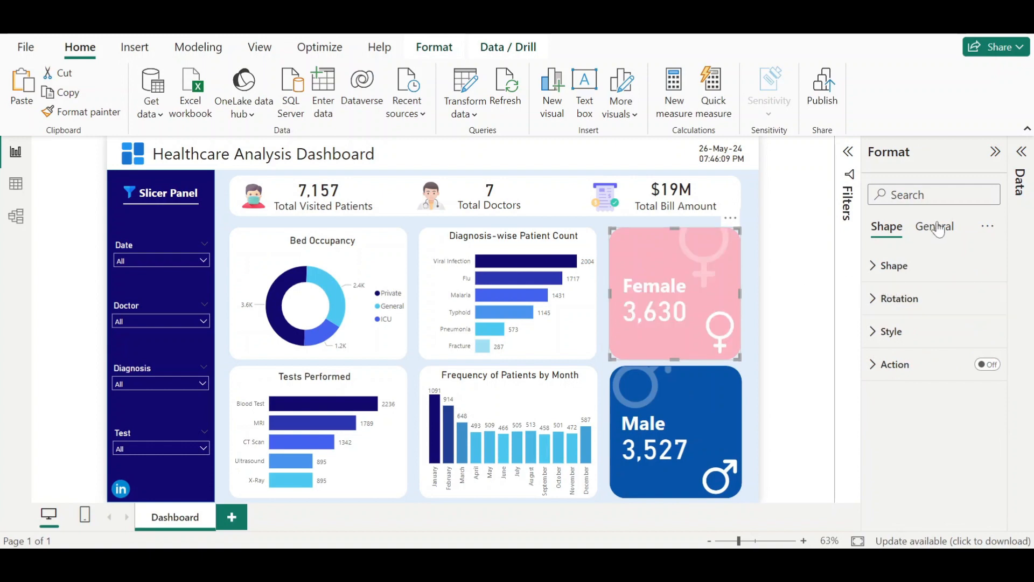
click(899, 267)
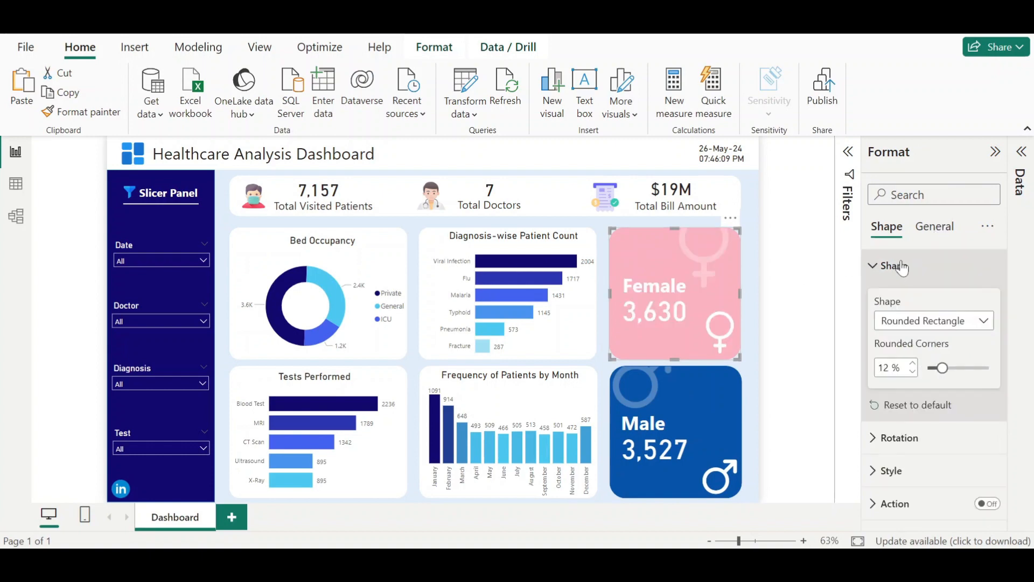
click(932, 226)
click(911, 265)
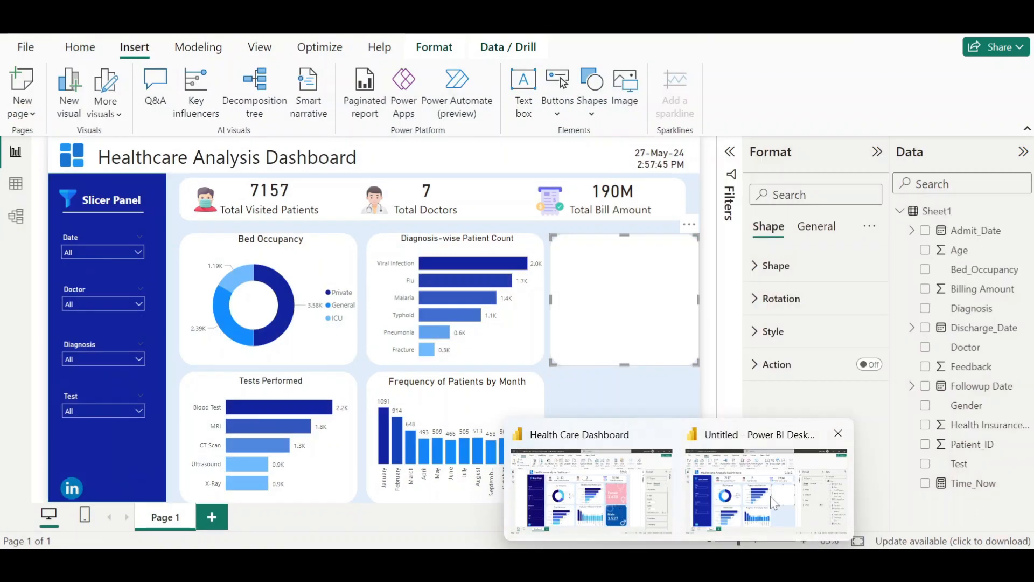
- Set the new card panel's height to 260 and width to 260
click(771, 496)
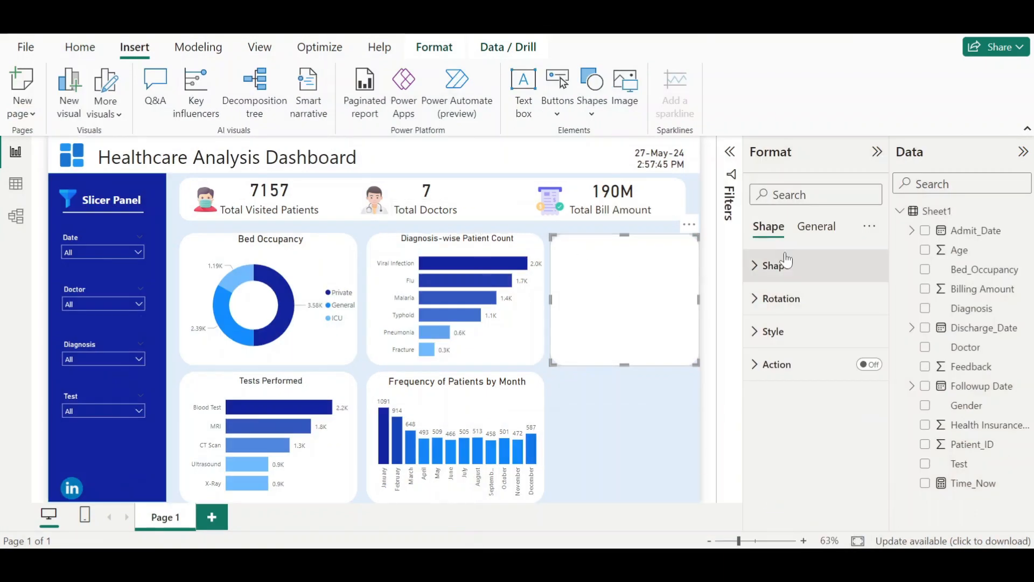
click(805, 274)
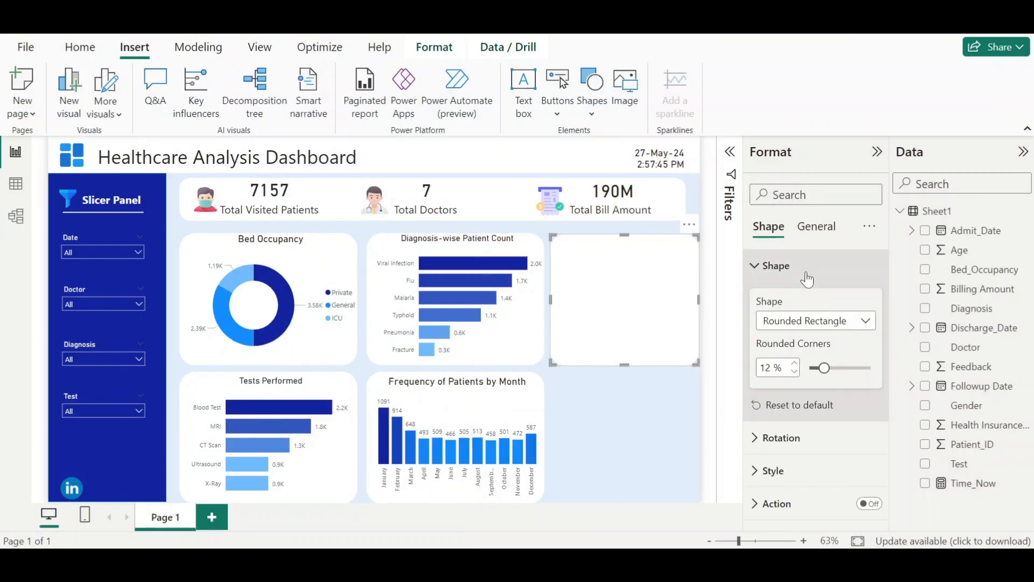
click(807, 279)
click(817, 226)
click(792, 265)
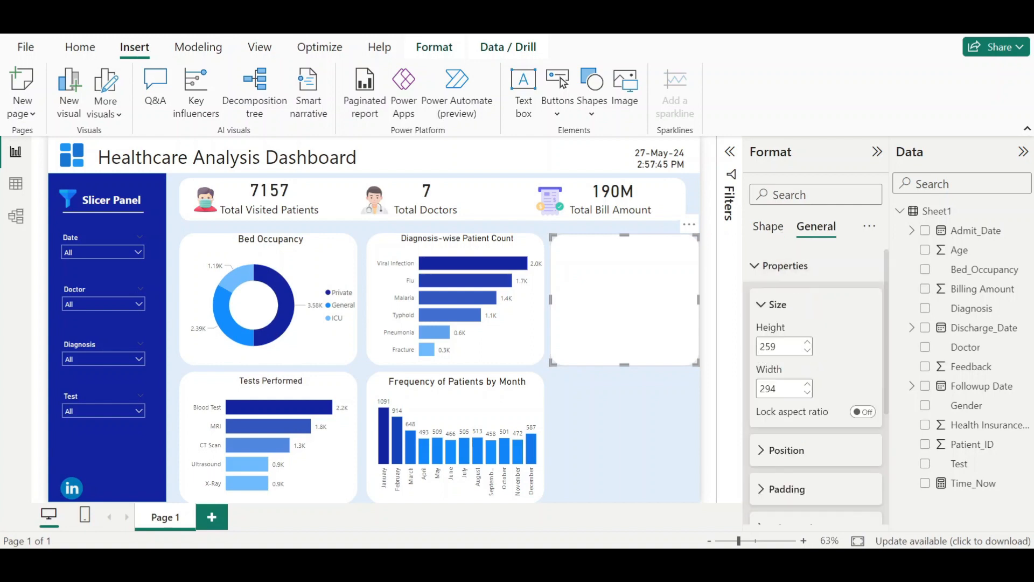
double_click(768, 346)
click(777, 347)
key(BackSpace)
key(BackSpace)
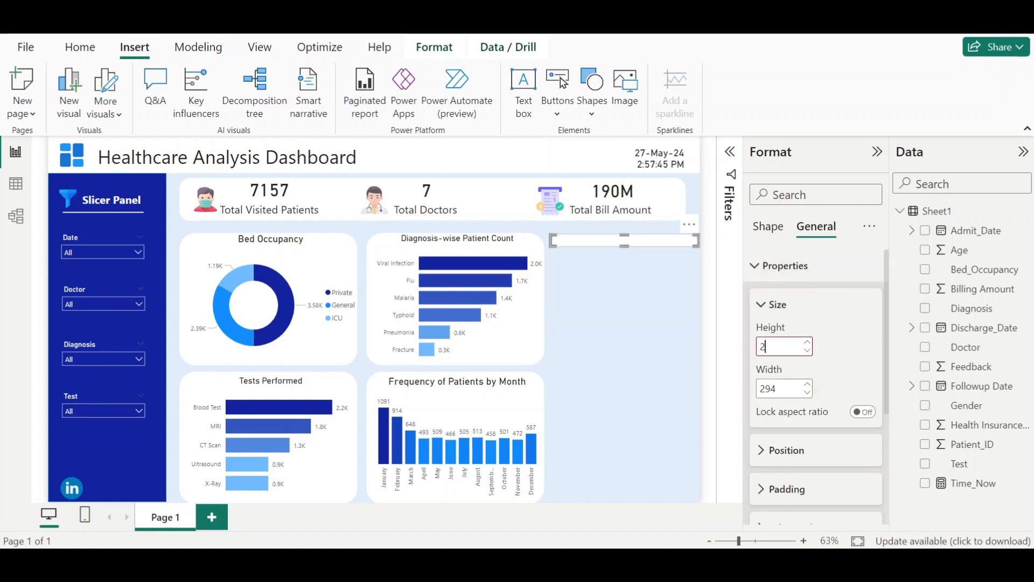
text(60)
key(Tab)
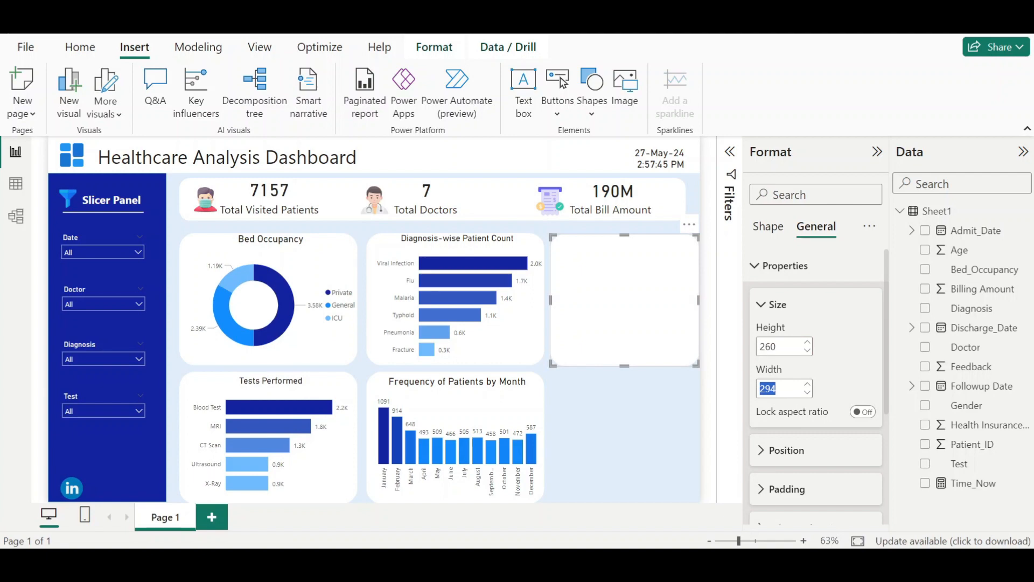
text(260)
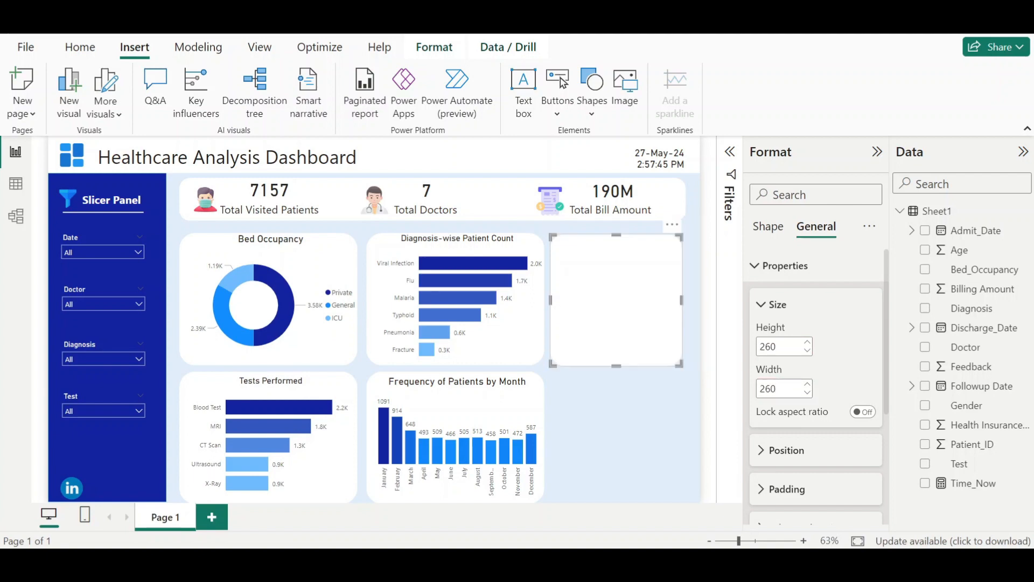
- Duplicate the card panel and place the copy below it, beside the month column chart
drag(649, 327, 647, 442)
key(ctrl+c)
key(ctrl+v)
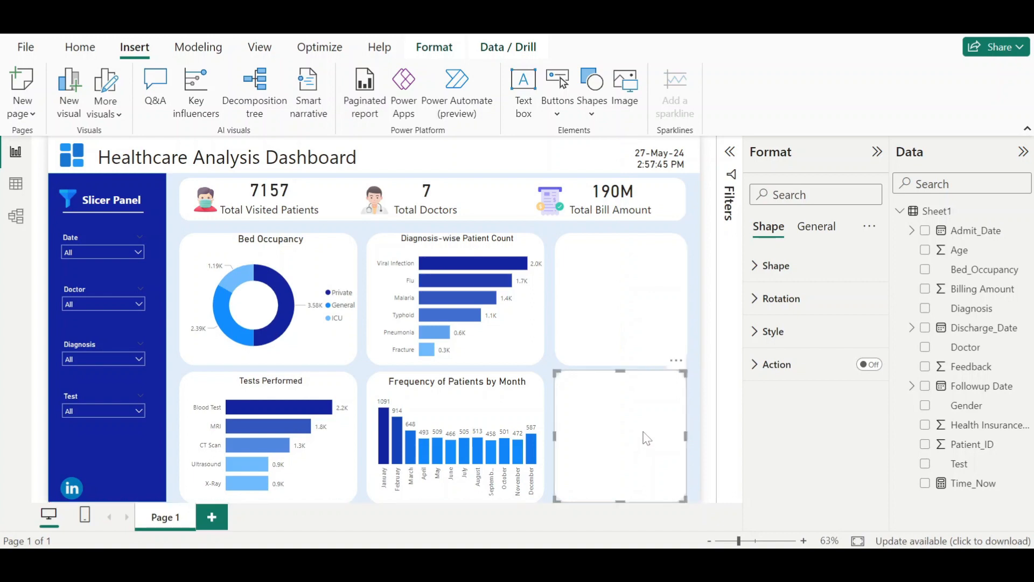
click(707, 488)
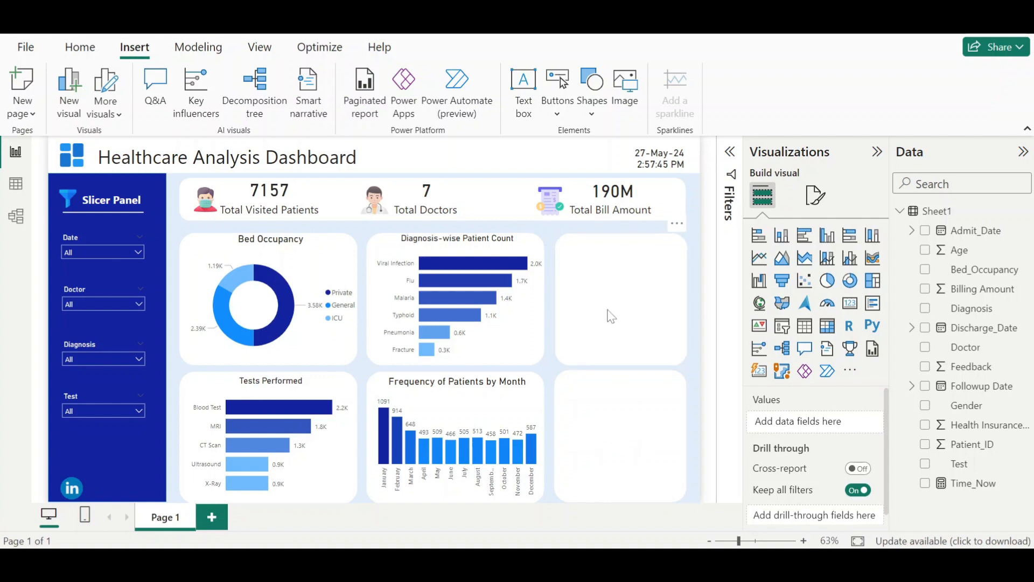
- Copy the Female card's fill hex color from the reference Health Care Dashboard
click(623, 323)
mouse_move(679, 571)
click(536, 459)
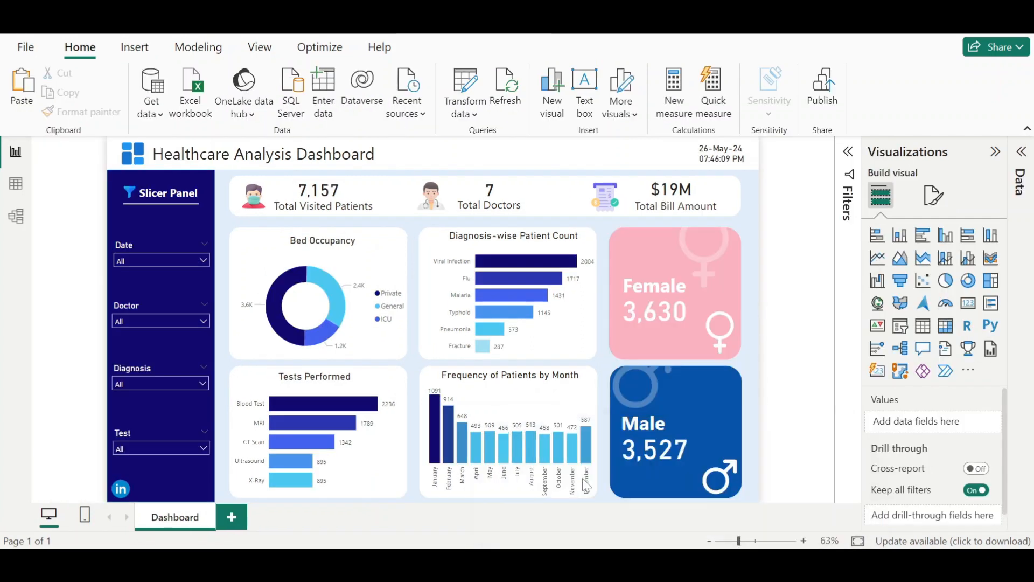
click(625, 257)
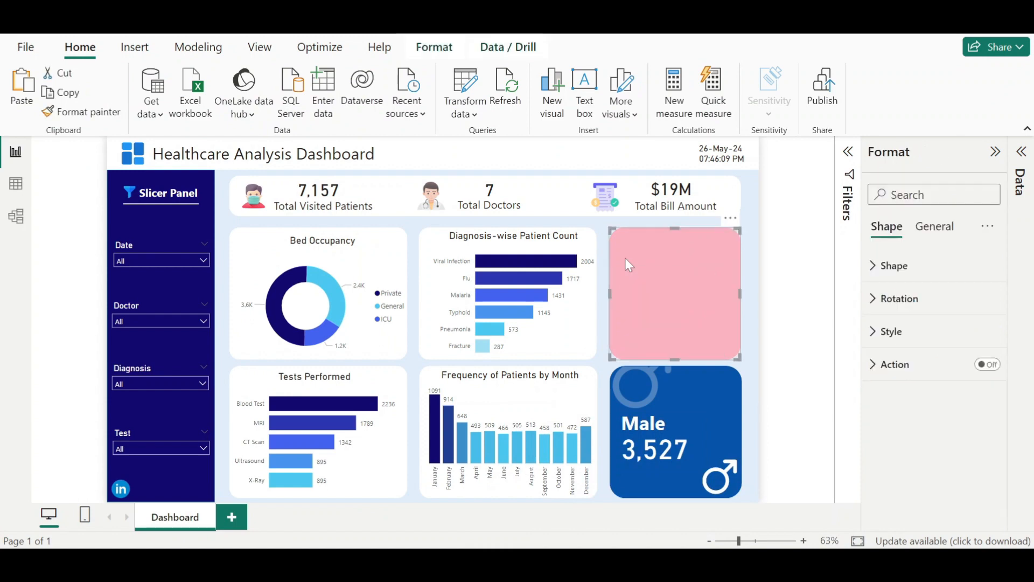
click(891, 266)
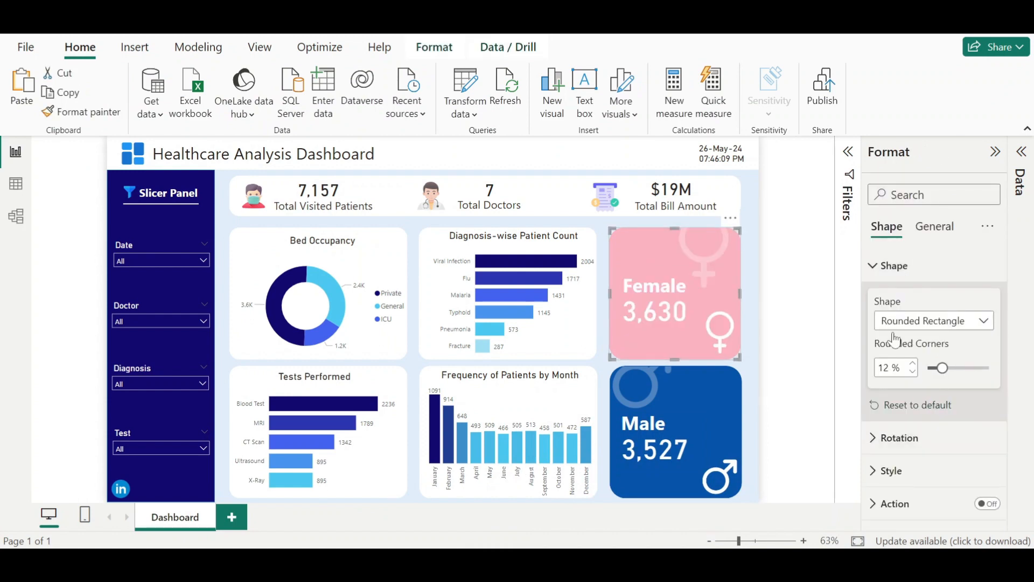
click(898, 472)
click(906, 389)
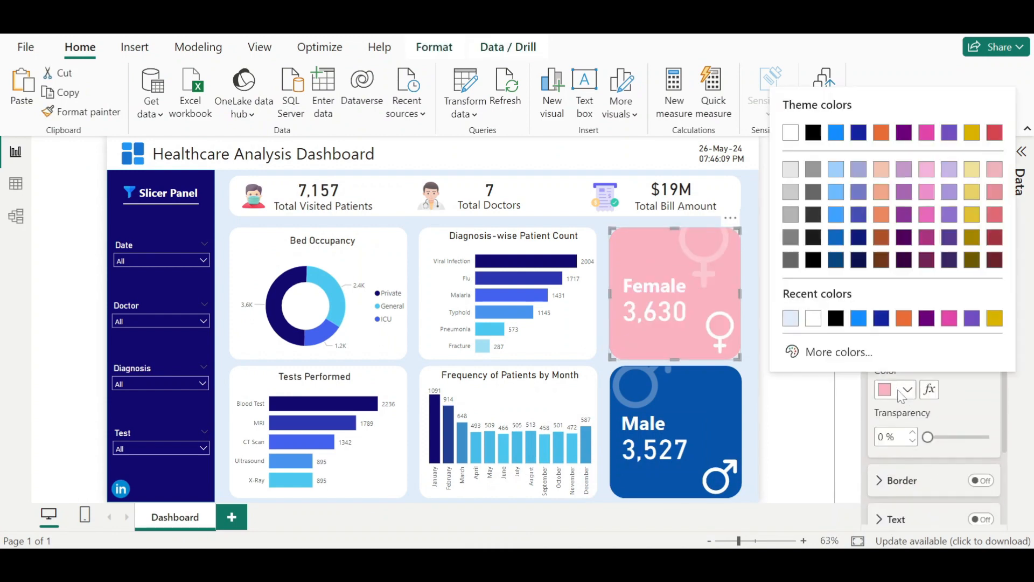
click(809, 351)
click(822, 340)
key(ctrl+a)
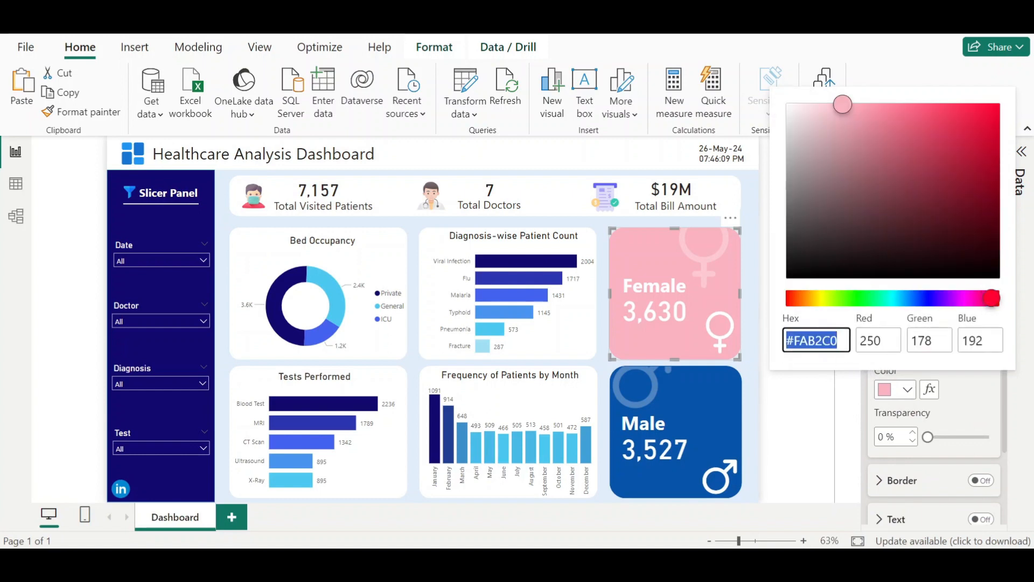
key(ctrl+c)
click(853, 432)
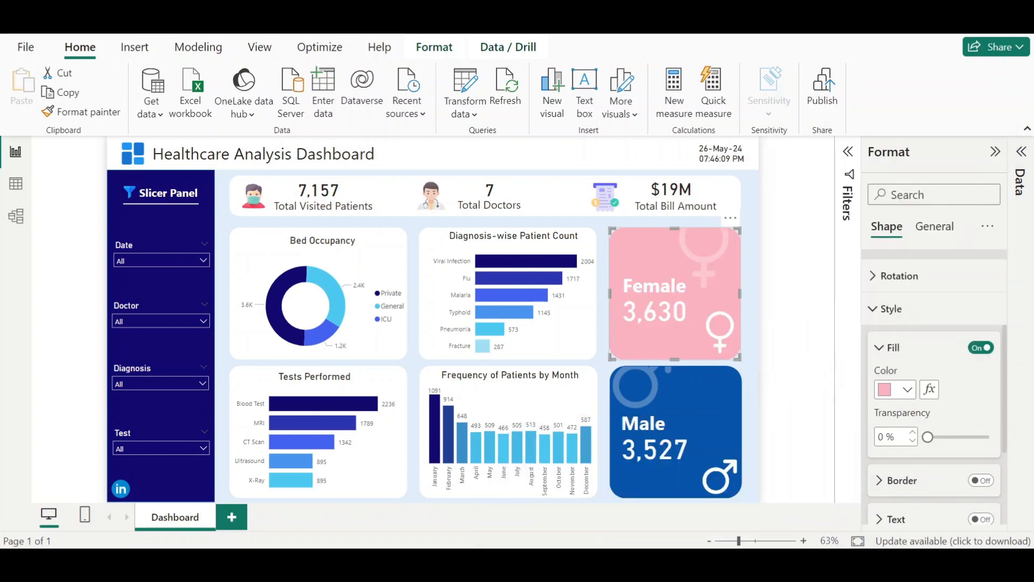
- Set the upper new card's fill color to #FAB2C0
mouse_move(681, 559)
click(715, 510)
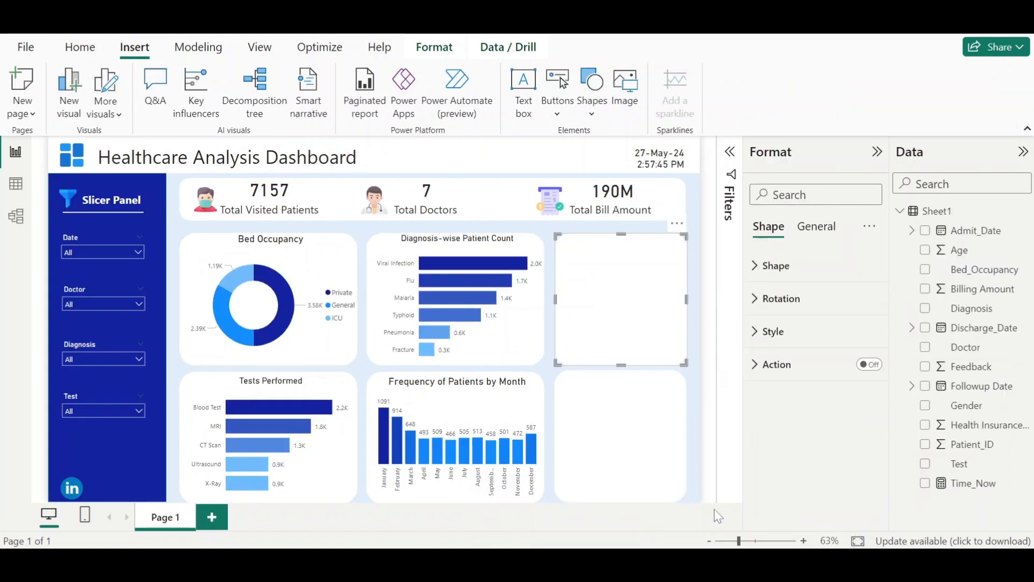
click(798, 330)
click(791, 414)
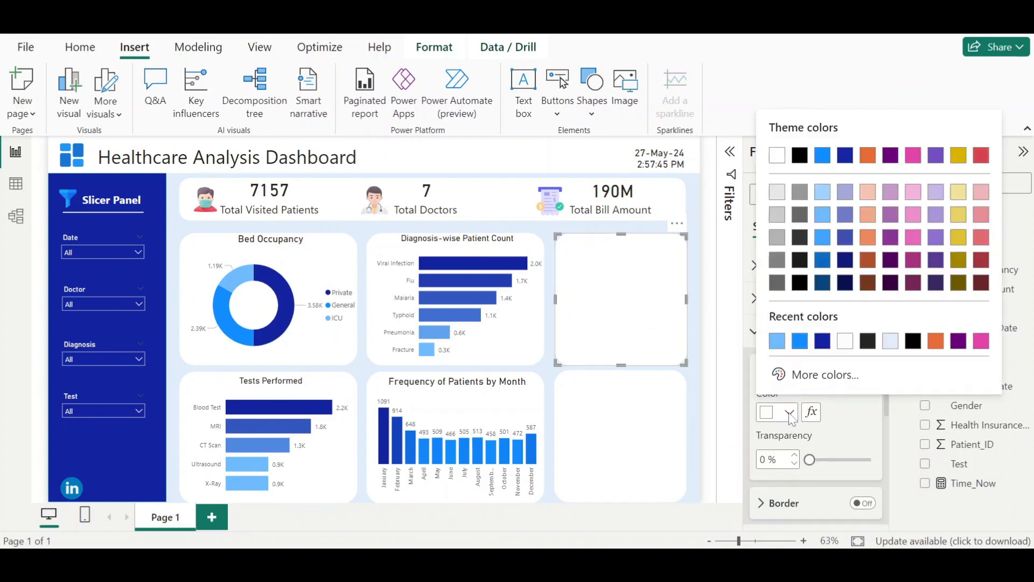
click(799, 377)
key(ctrl+v)
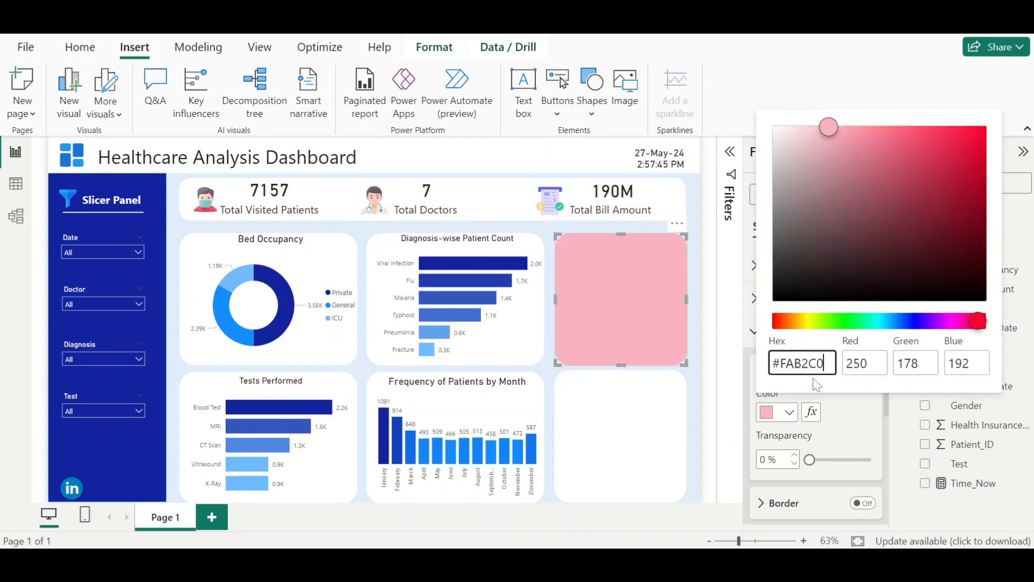
click(734, 423)
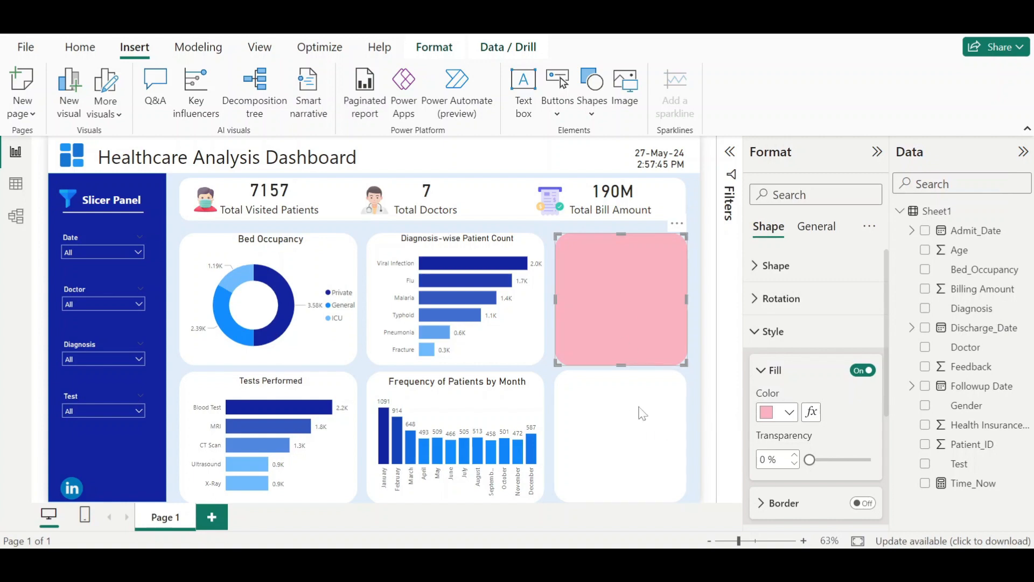
- Copy the Male card's fill hex color #0753A9 from the reference Health Care Dashboard
click(670, 415)
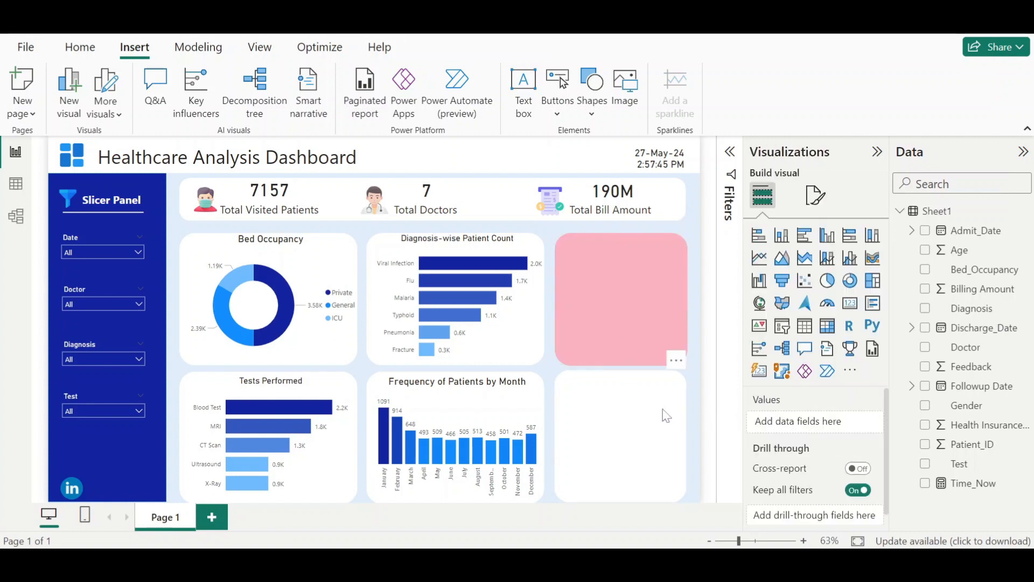
click(670, 415)
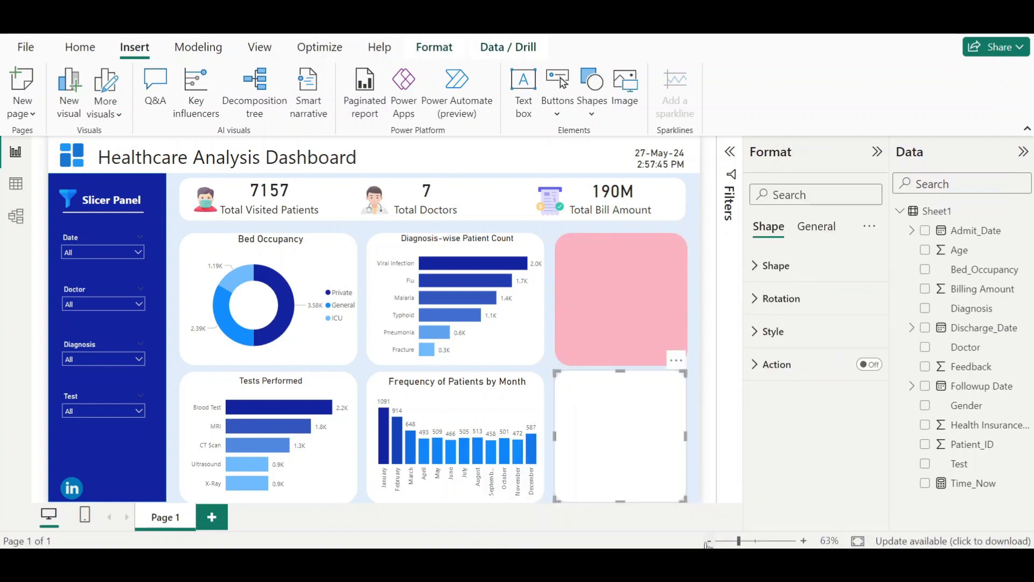
click(592, 491)
click(720, 406)
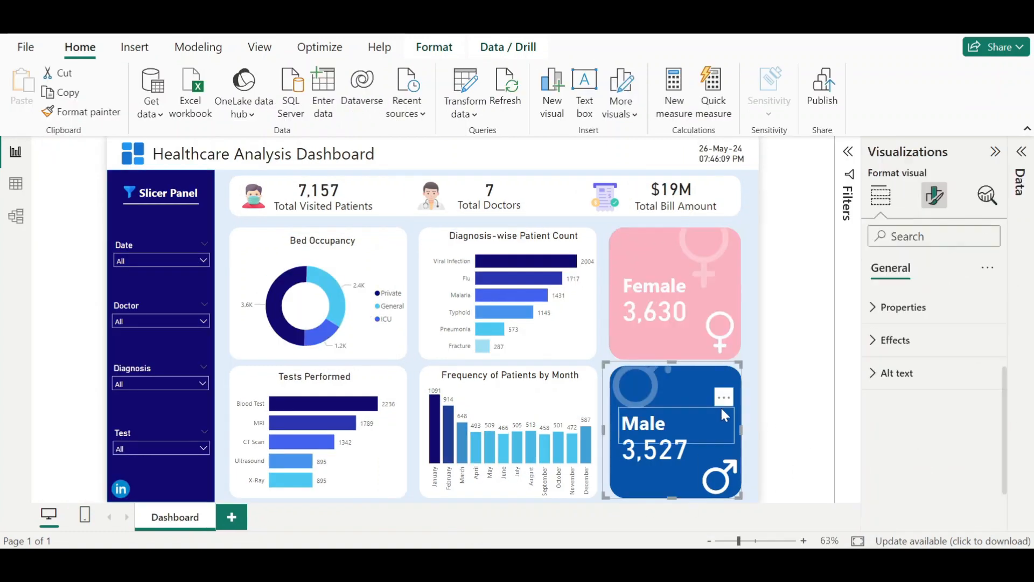
click(699, 389)
click(700, 389)
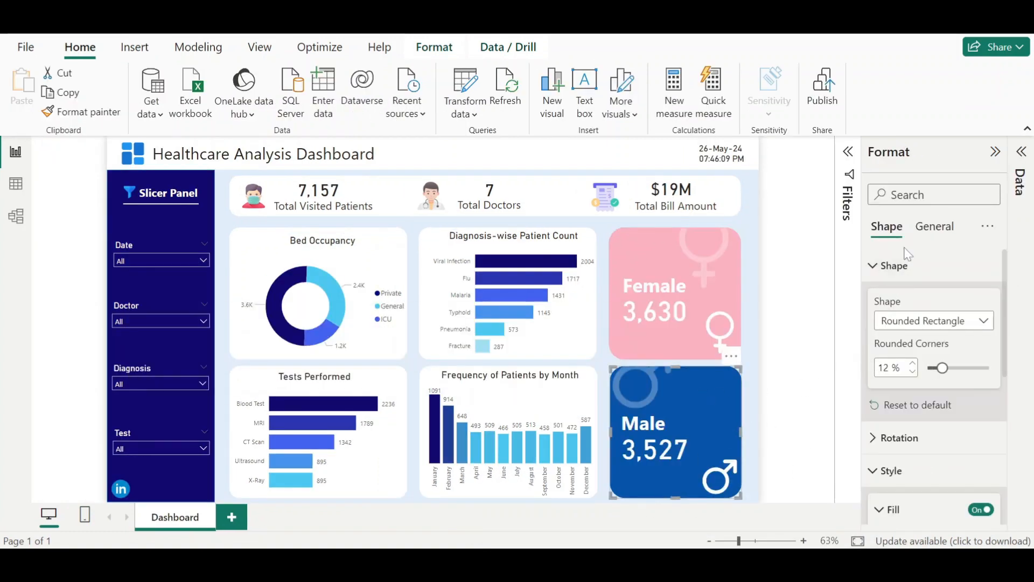
click(895, 266)
click(907, 412)
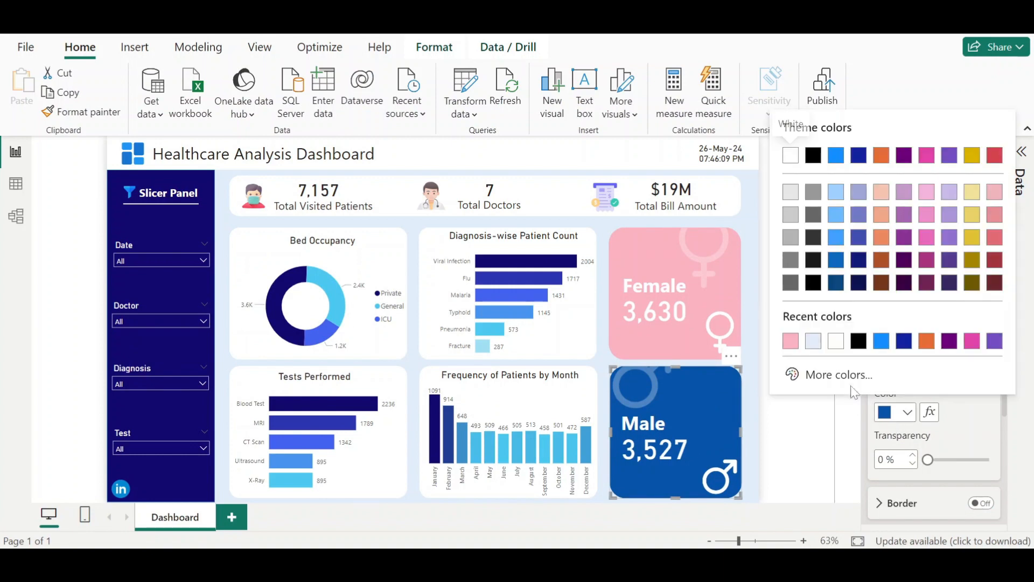
click(835, 372)
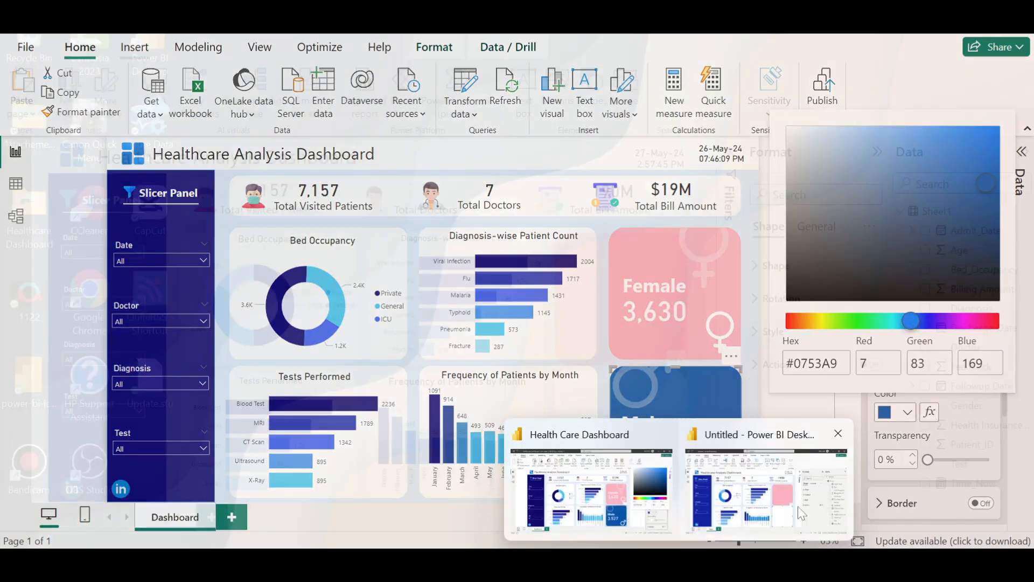
click(697, 508)
- Set the lower new card's fill color to #0753A9
click(797, 340)
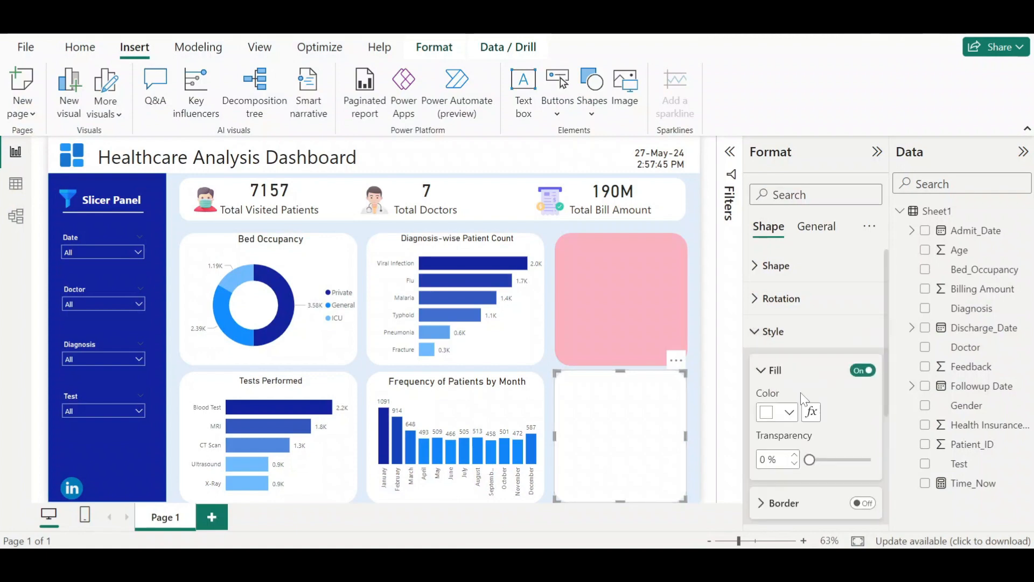
click(790, 415)
key(ctrl+v)
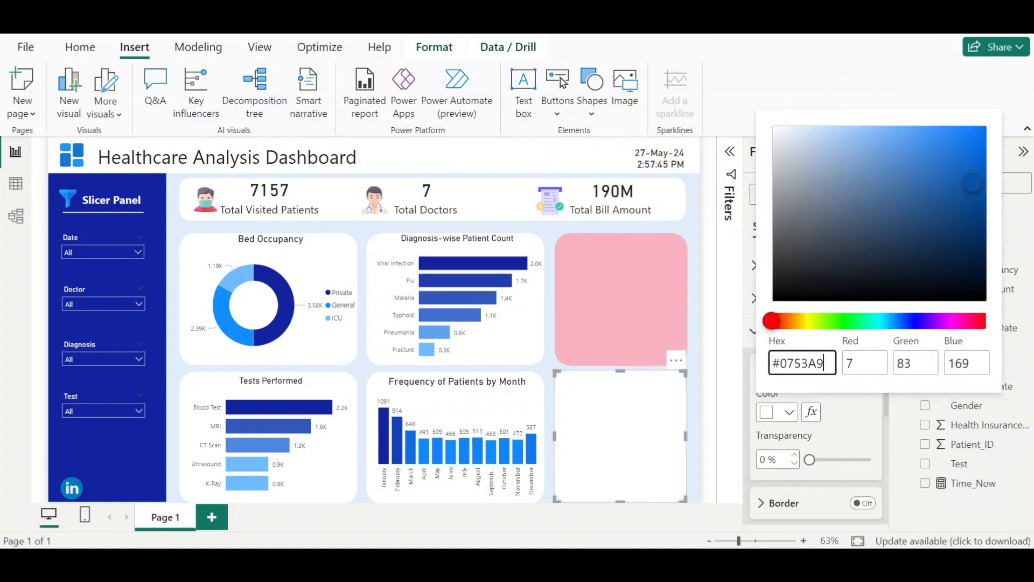
click(736, 409)
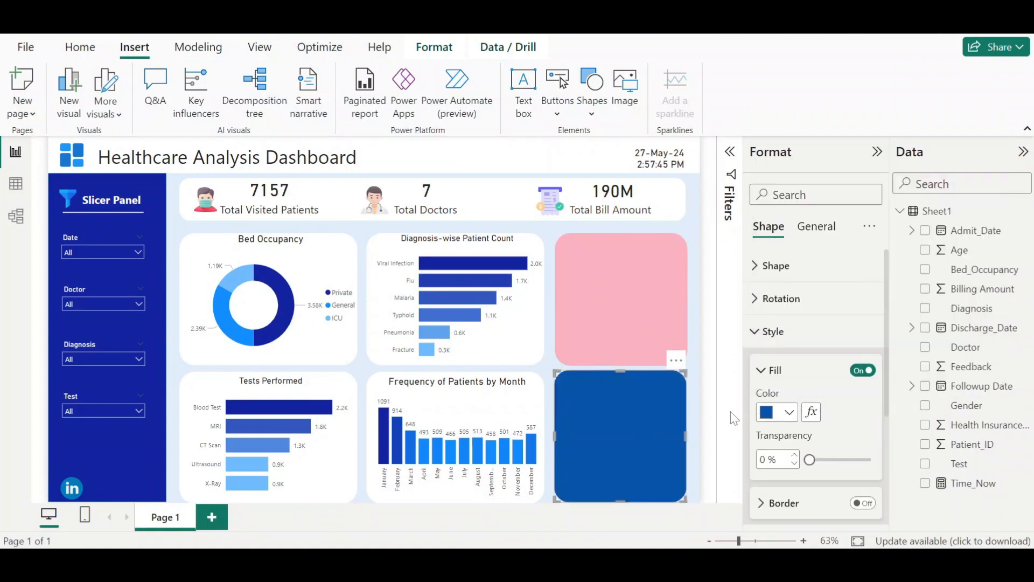
- Insert the femenine (1) icon image and shrink it into the pink Female card's upper-right corner
click(645, 292)
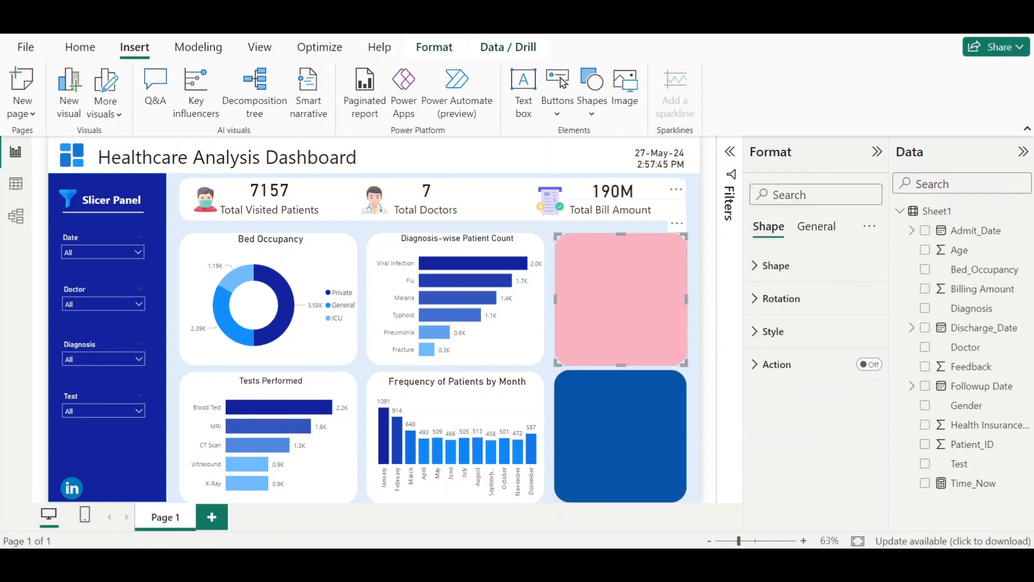
click(631, 97)
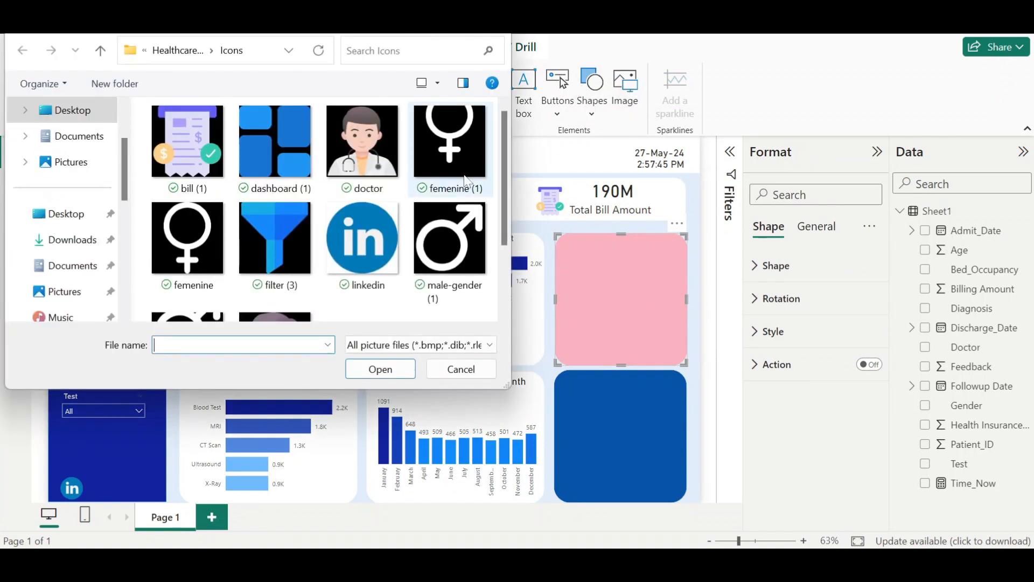
click(188, 237)
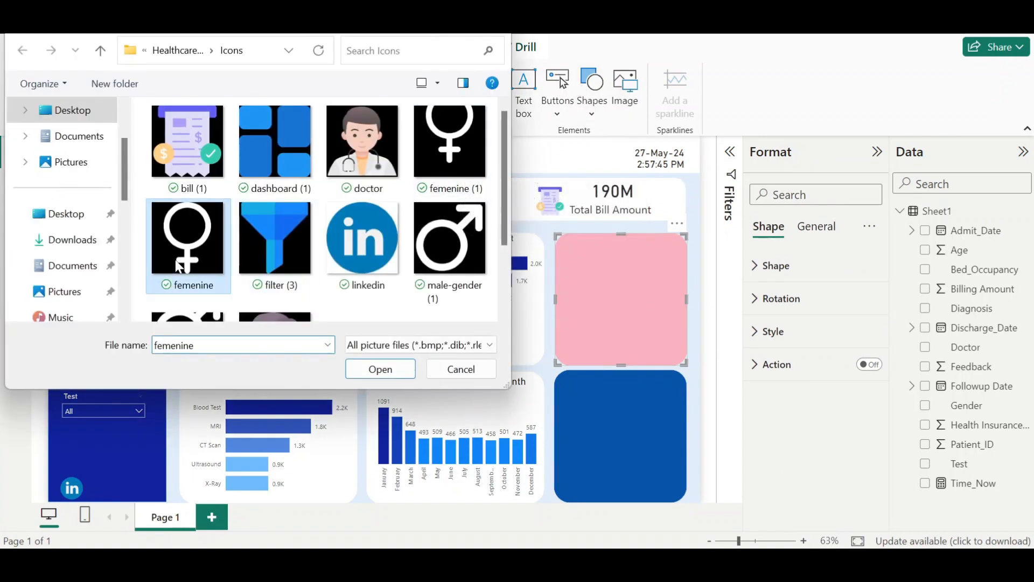
click(478, 153)
double_click(459, 157)
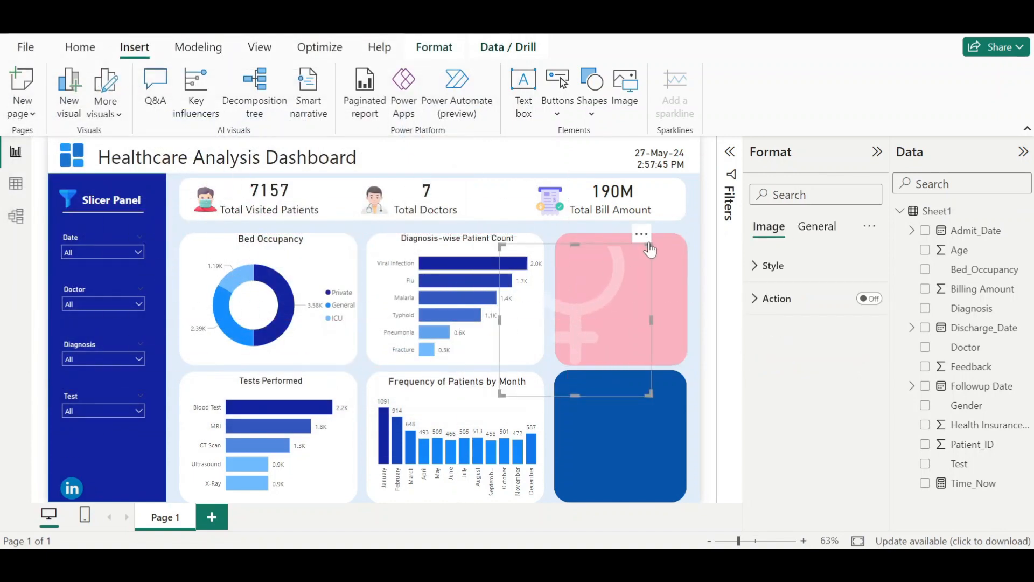
drag(641, 251, 604, 292)
drag(547, 357, 640, 299)
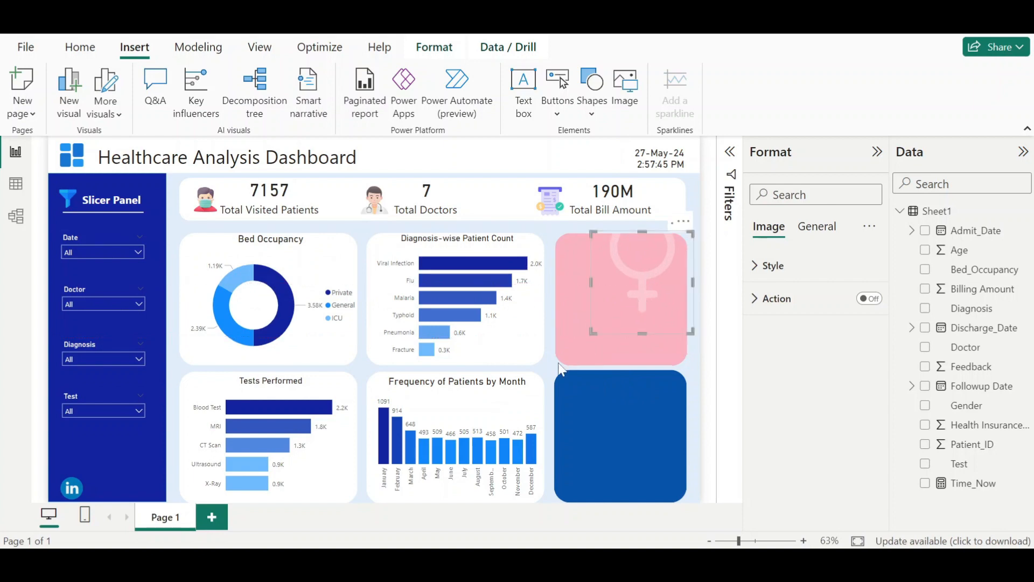
drag(593, 332, 653, 258)
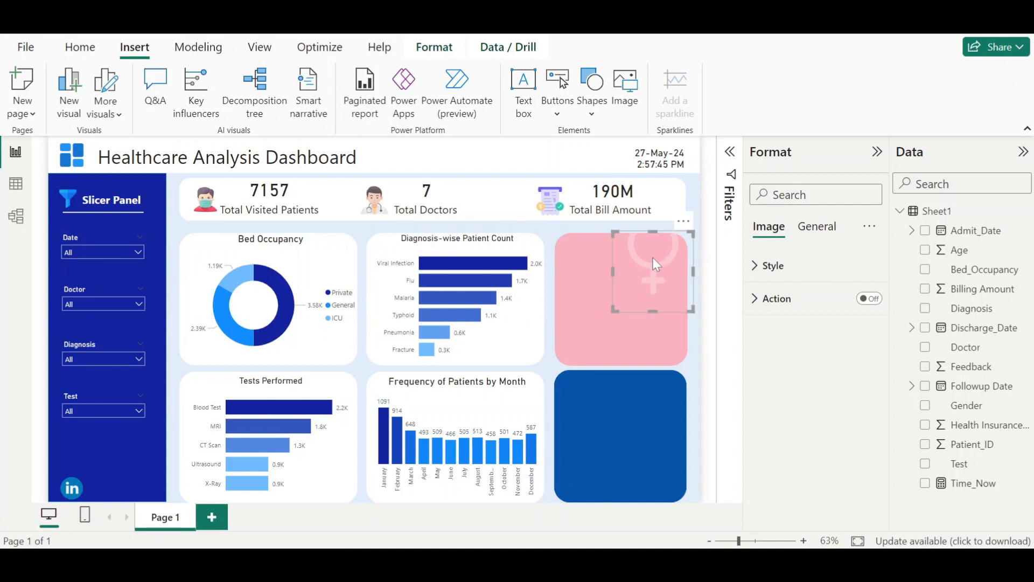
- Insert the femenine icon image and resize it into the pink card's lower-right corner
click(636, 105)
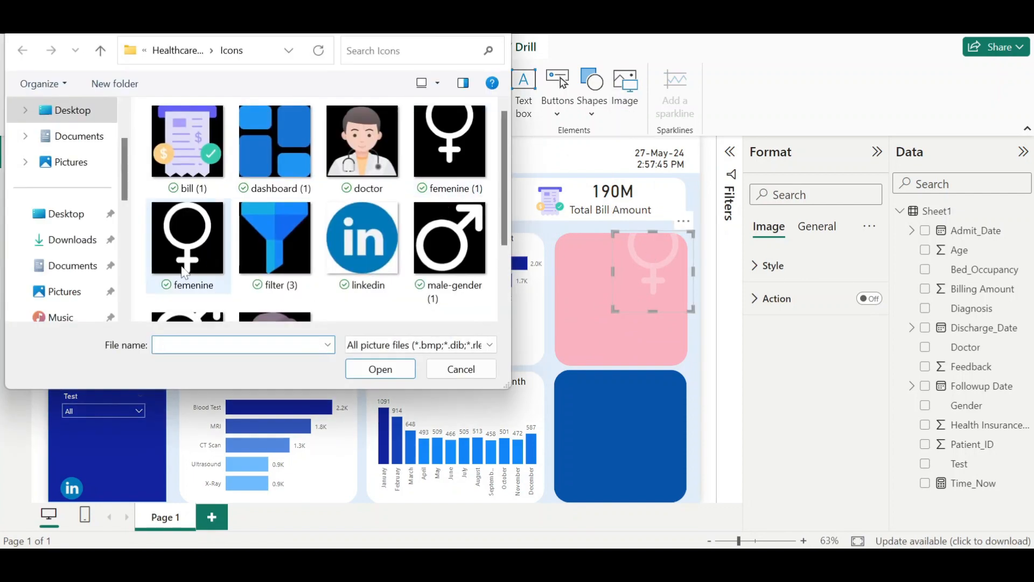
double_click(204, 246)
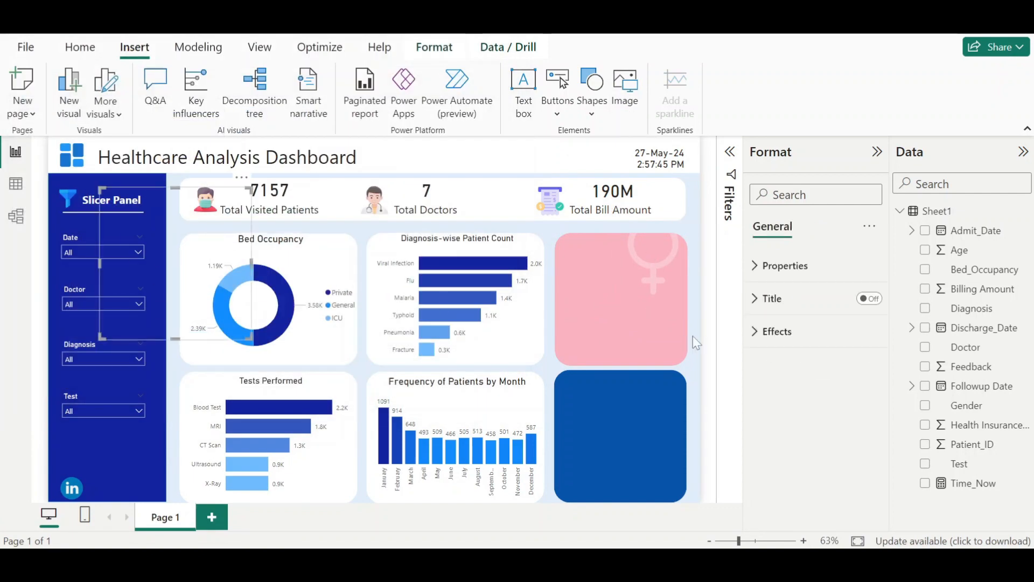
drag(582, 298, 676, 337)
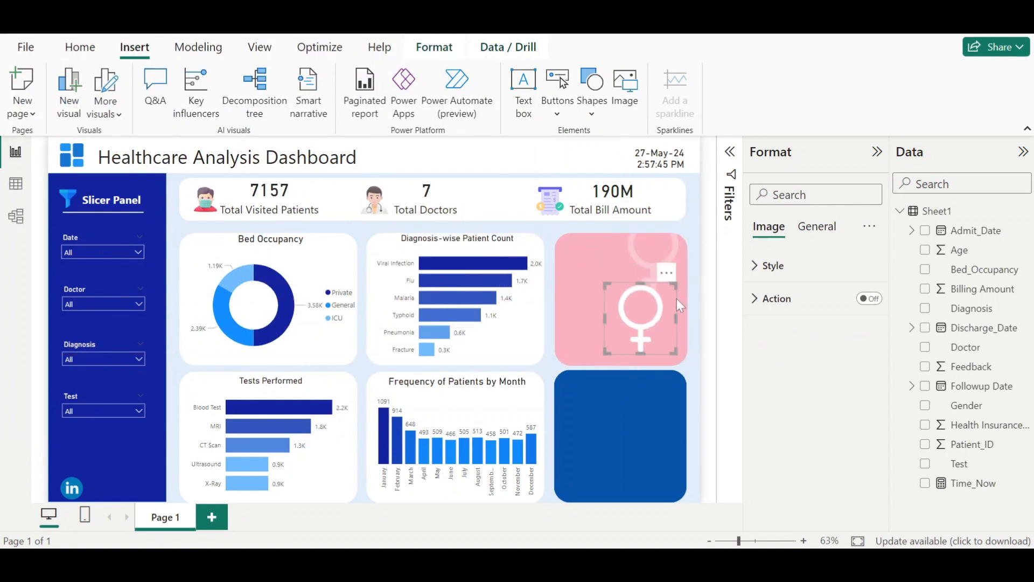
drag(671, 289, 661, 302)
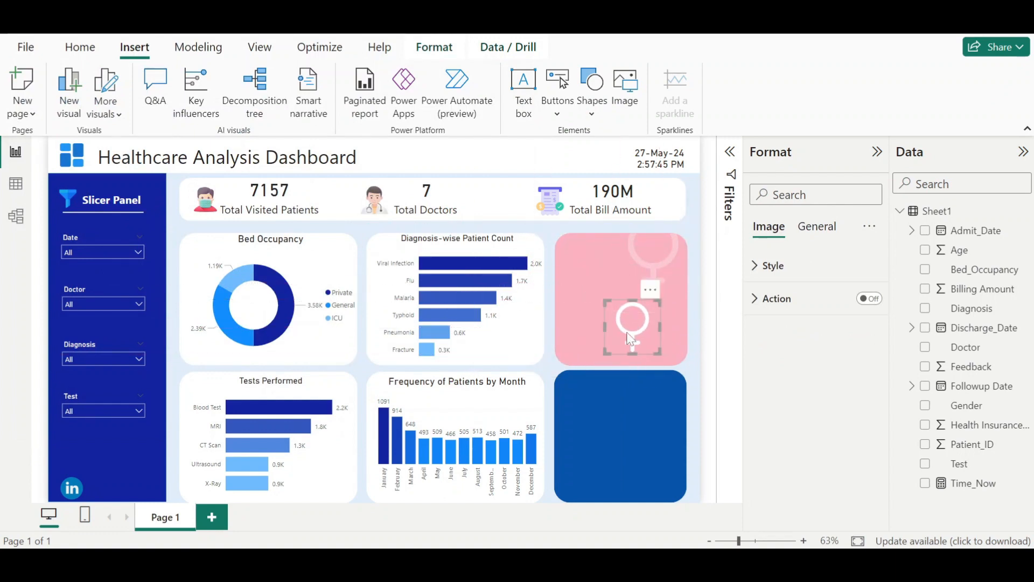
drag(631, 339, 655, 353)
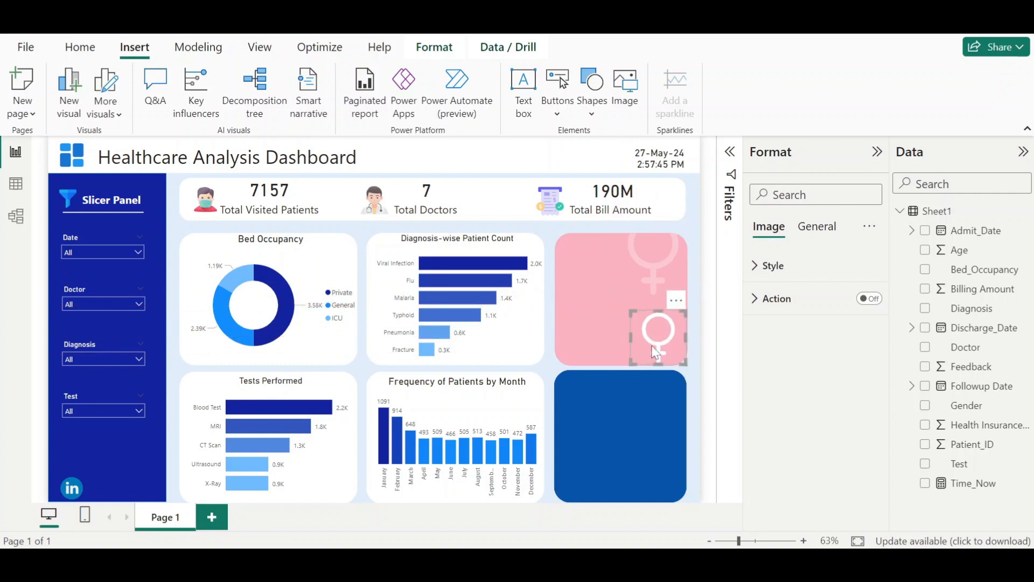
- Insert the male-gender (1) icon image and resize it into the blue Male card's lower-right corner
click(625, 88)
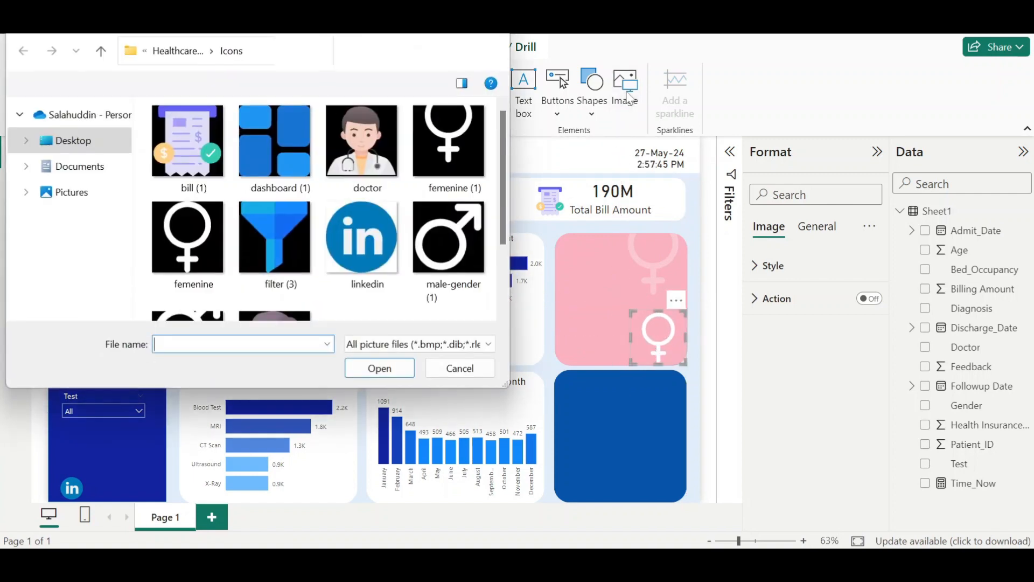
scroll(424, 238, down, 3)
double_click(442, 198)
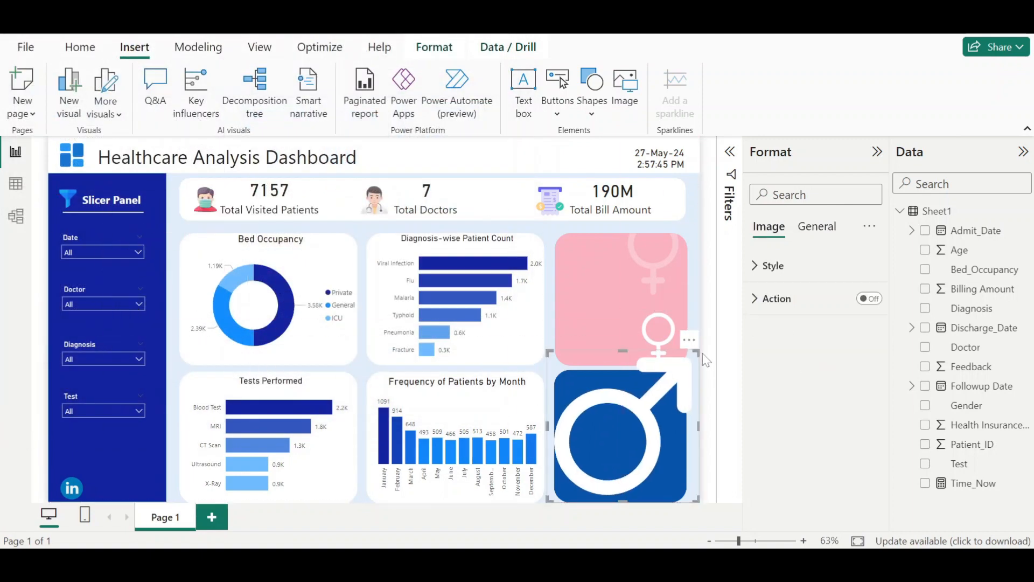
drag(700, 351, 672, 479)
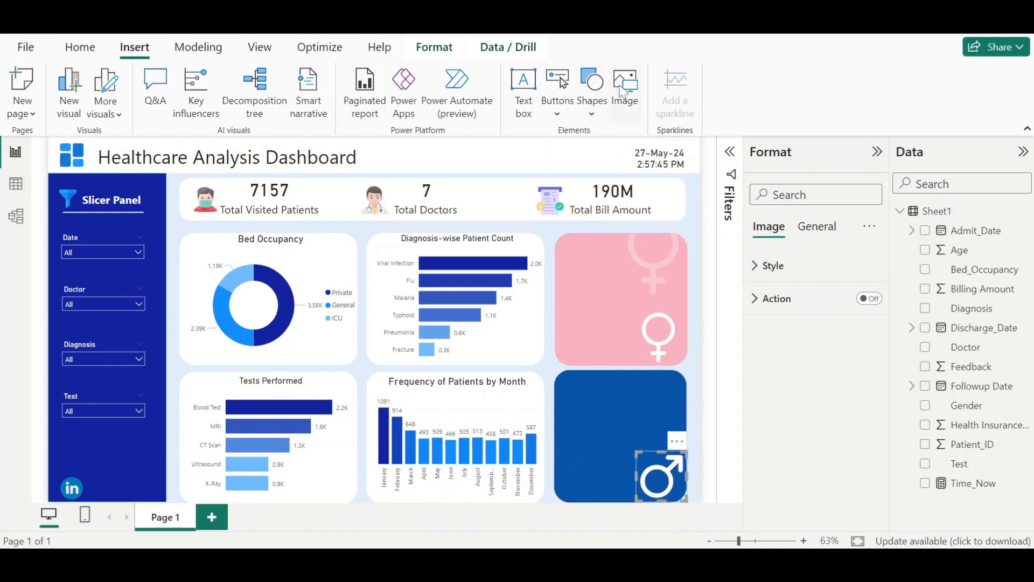
- Insert the male-gender (4) icon image and place it small in the blue card's upper-left corner
click(625, 86)
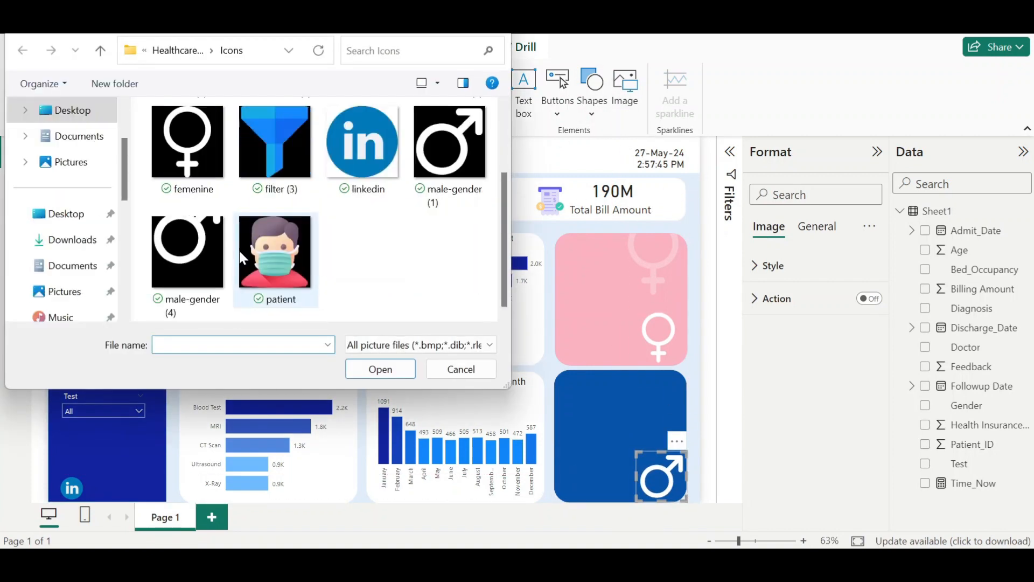
double_click(207, 252)
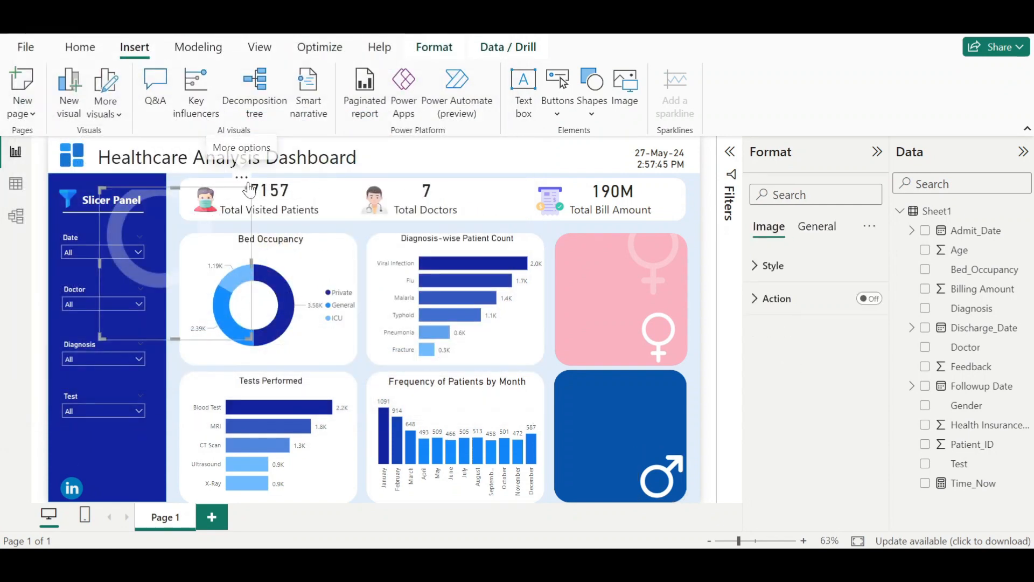
drag(251, 189, 580, 402)
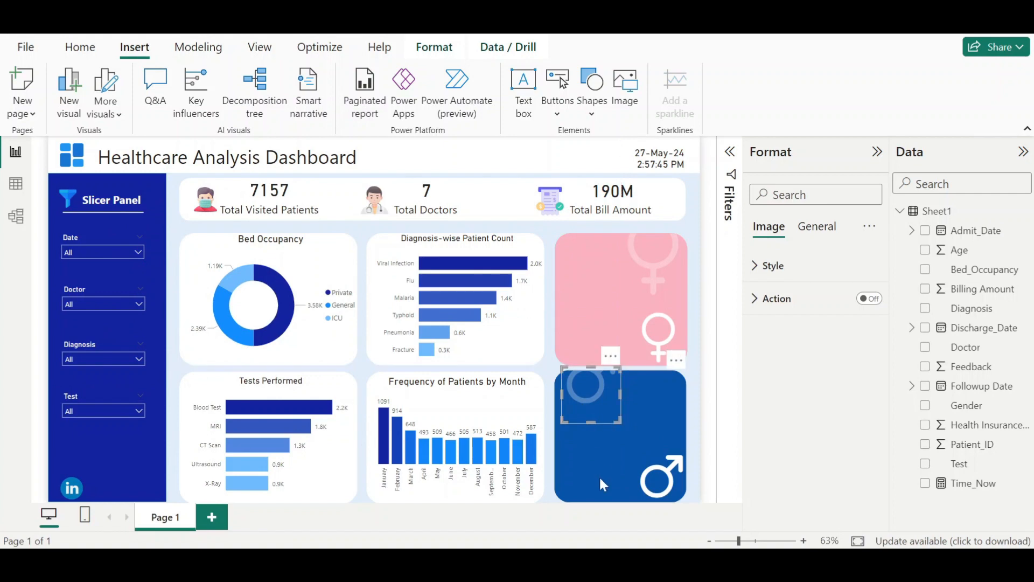
click(715, 414)
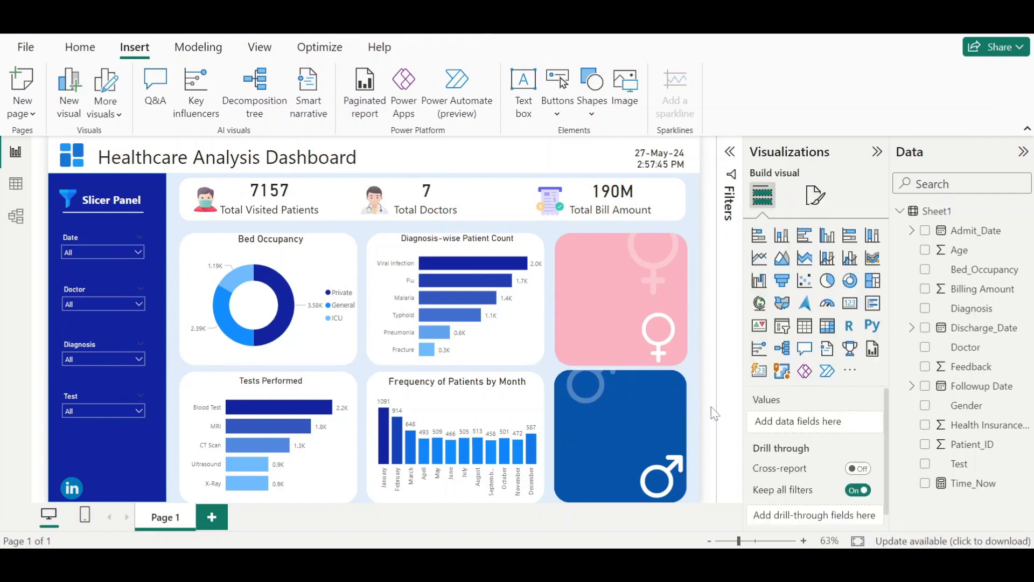
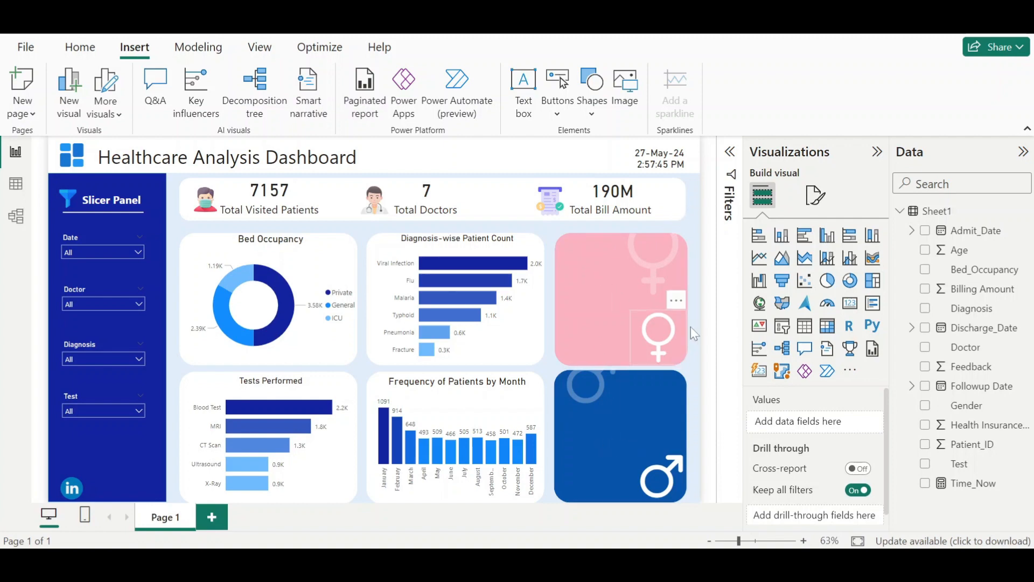
- Add a card visual showing the count of Gender, switching its aggregation to Count
click(850, 303)
drag(155, 291, 559, 331)
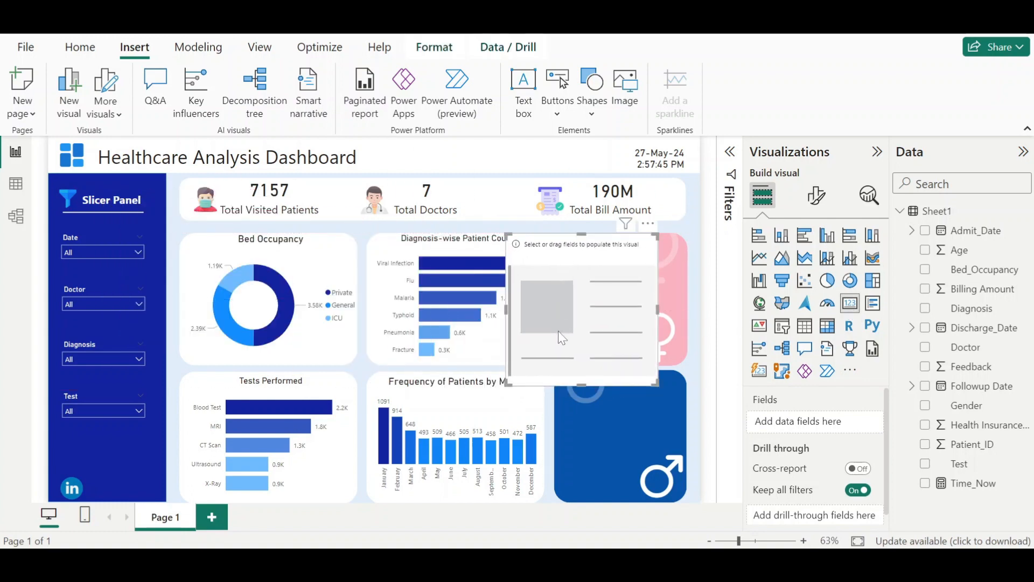
drag(967, 405, 829, 428)
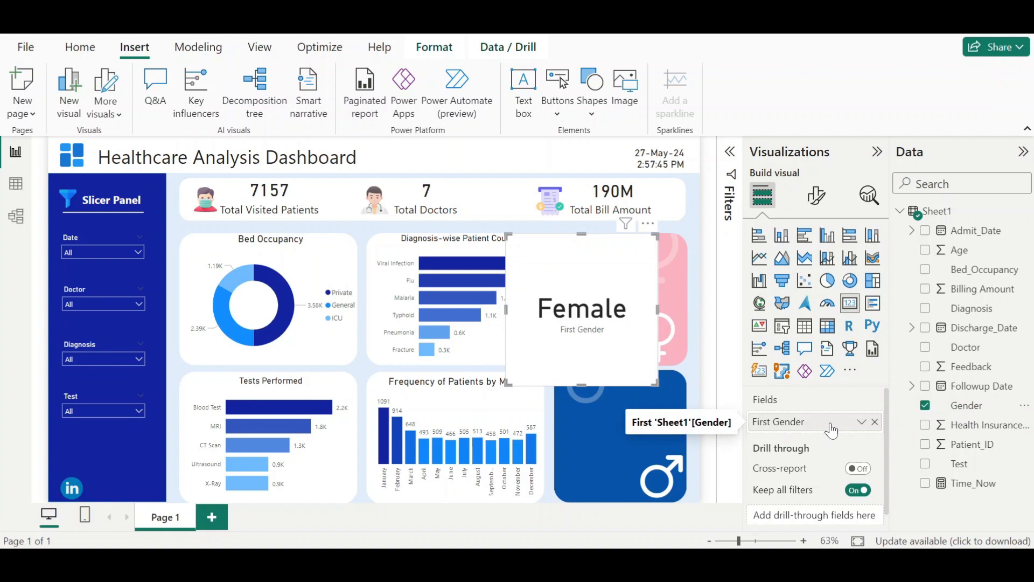
click(862, 423)
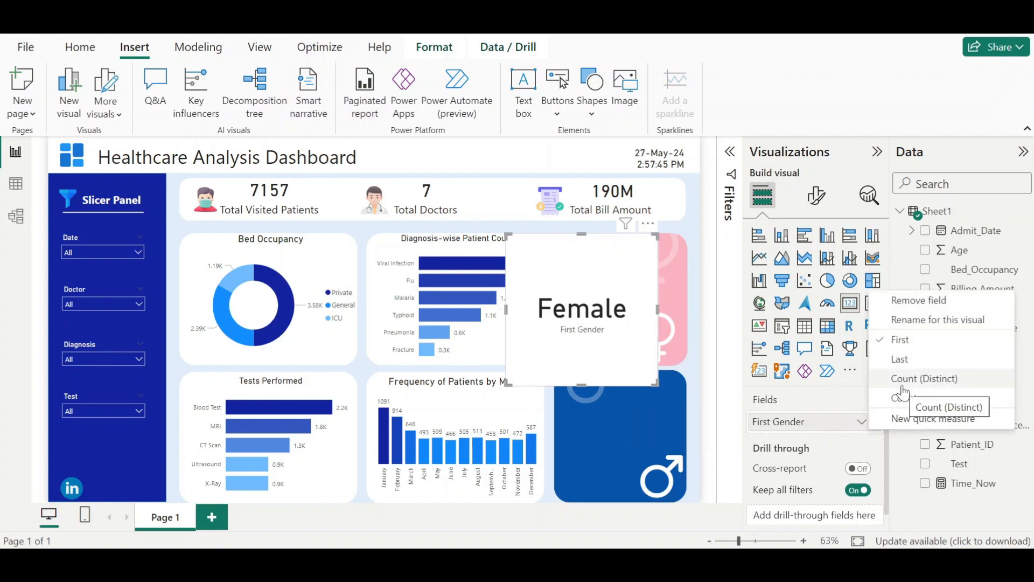
click(910, 380)
click(870, 426)
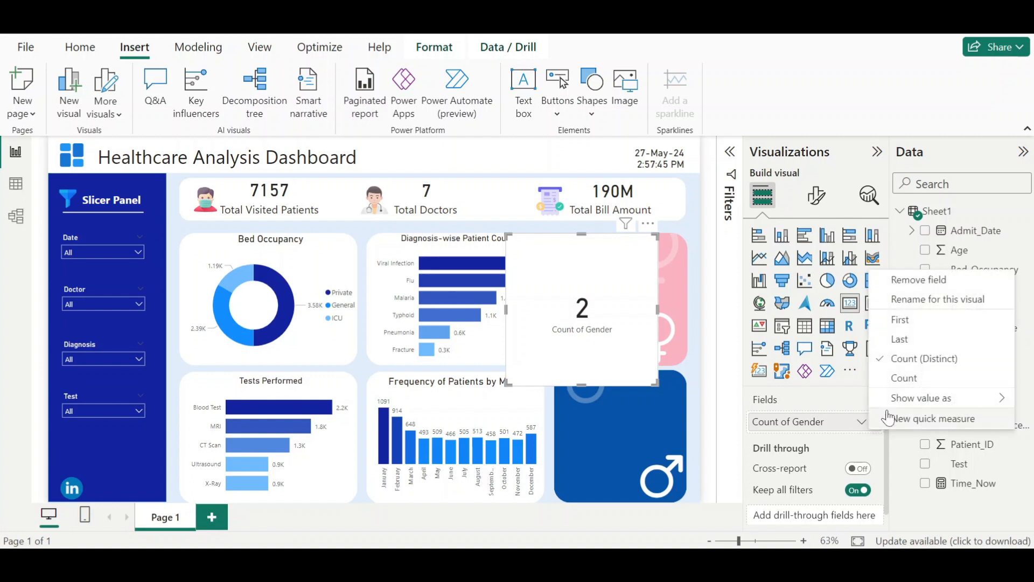
click(905, 377)
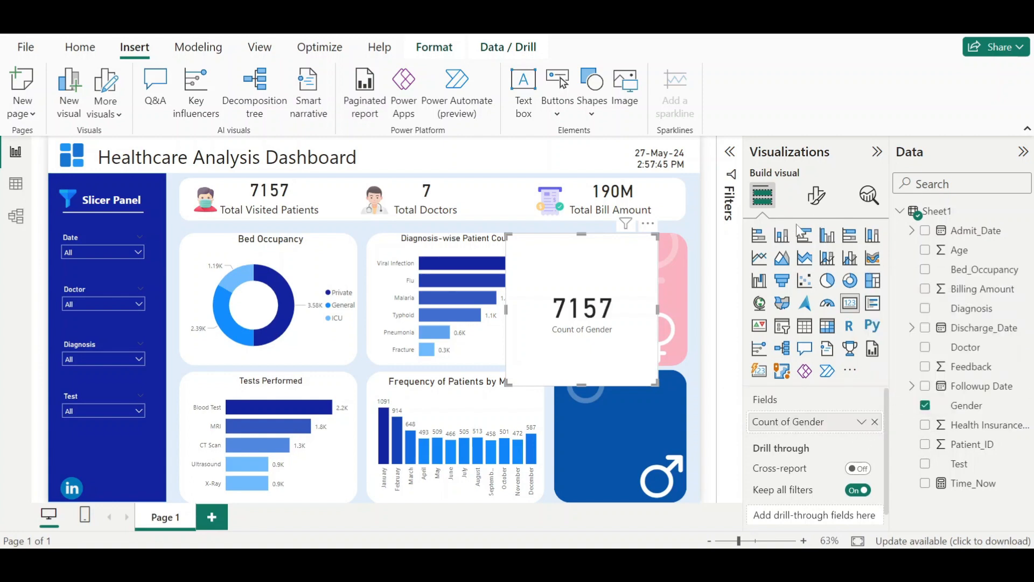
- Filter the new count card to show only Female using a Gender visual-level filter
drag(623, 347, 545, 344)
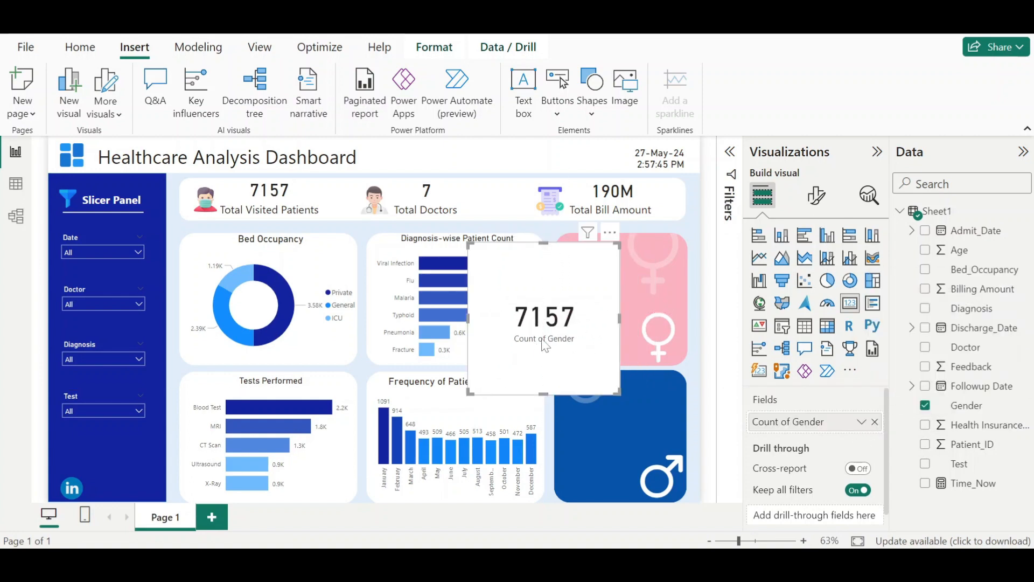
click(730, 154)
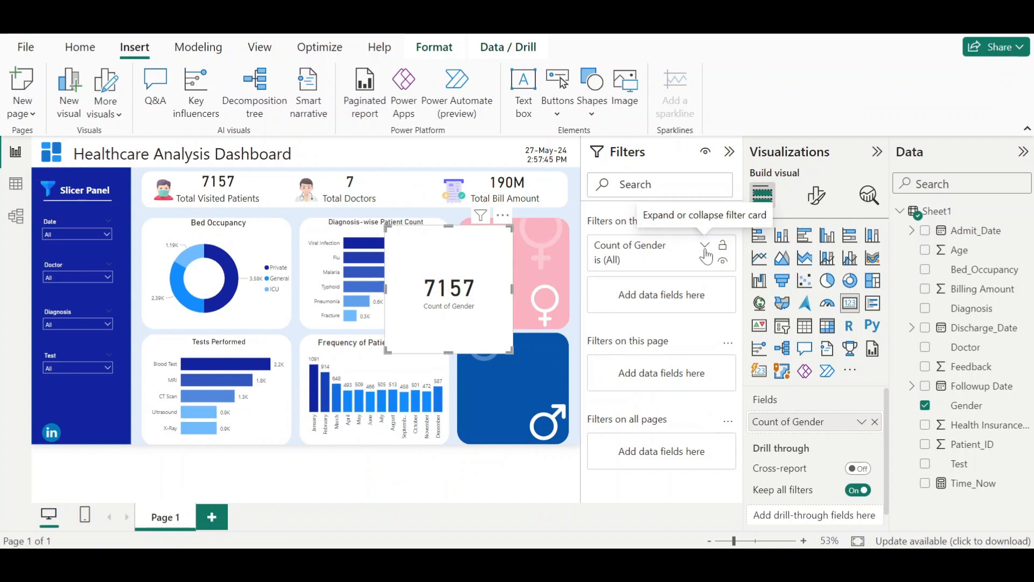
click(704, 246)
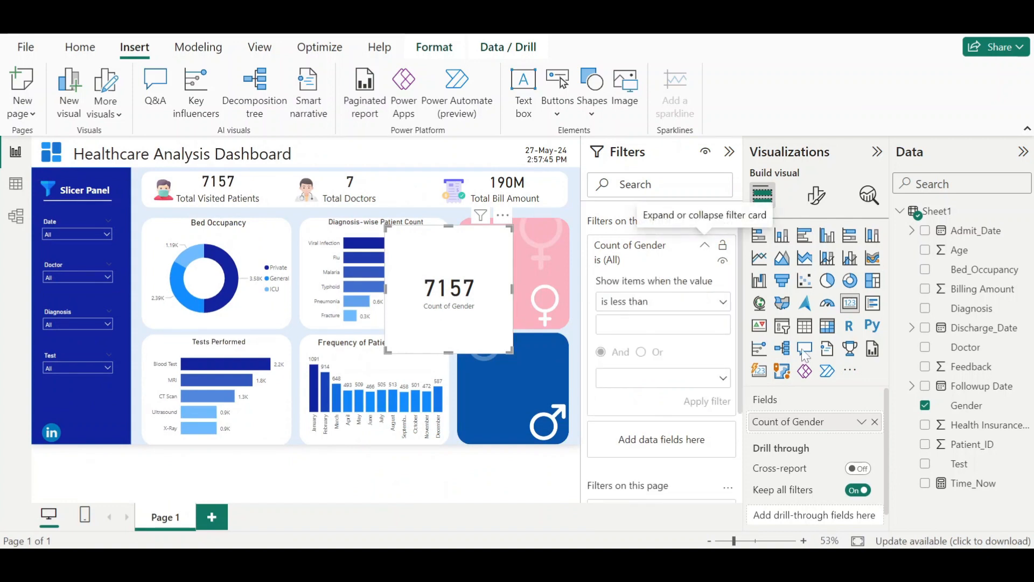
drag(970, 405, 692, 440)
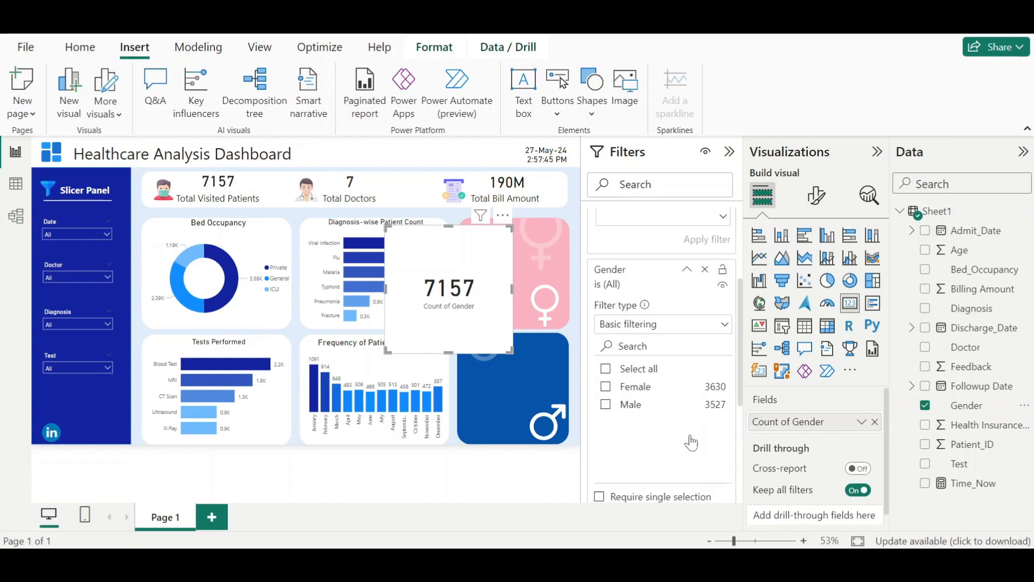
click(605, 387)
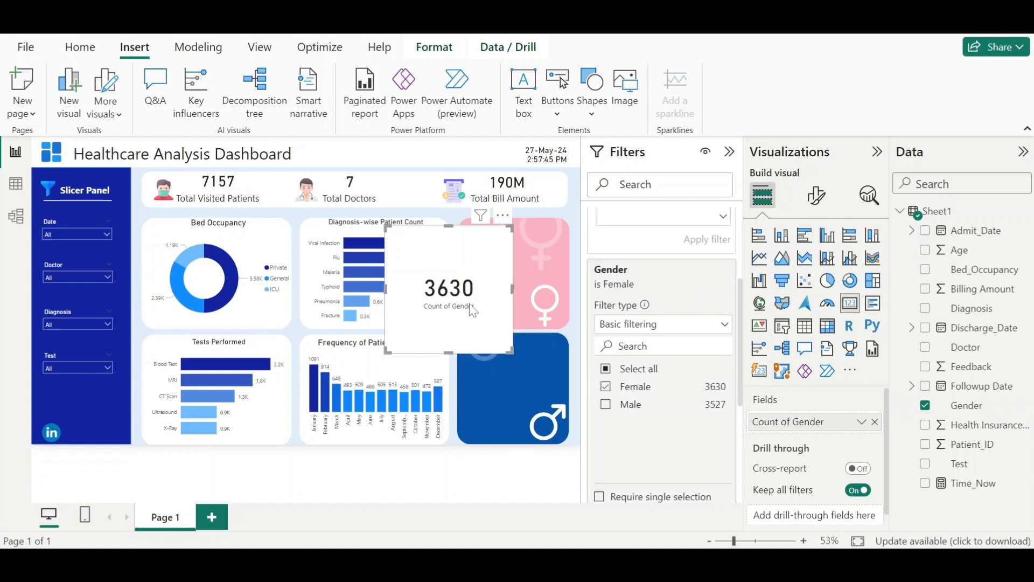
click(730, 152)
- Duplicate the count card and change the copy's Gender filter to Male only
key(ctrl+c)
key(ctrl+v)
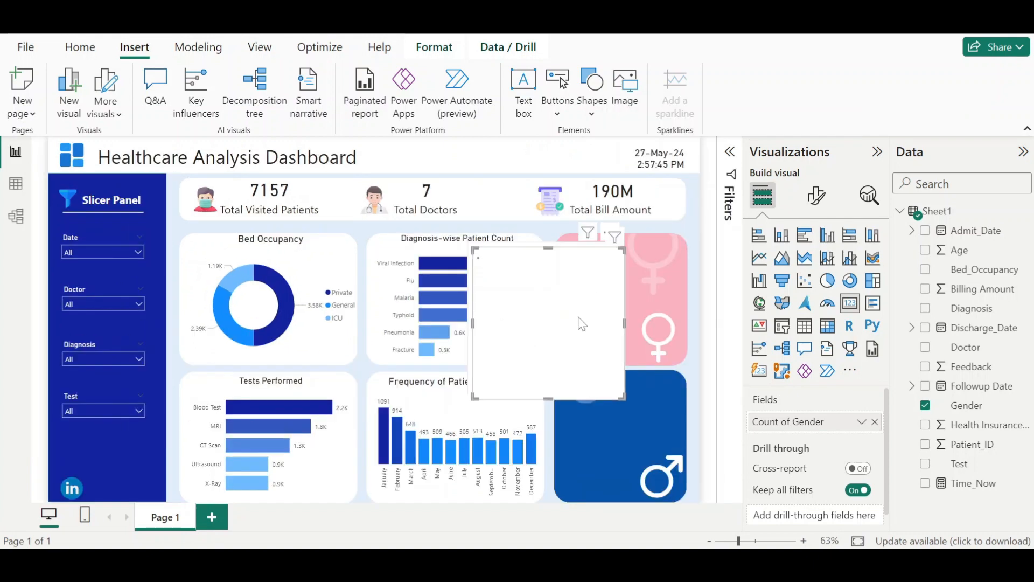
drag(582, 341, 645, 448)
click(732, 154)
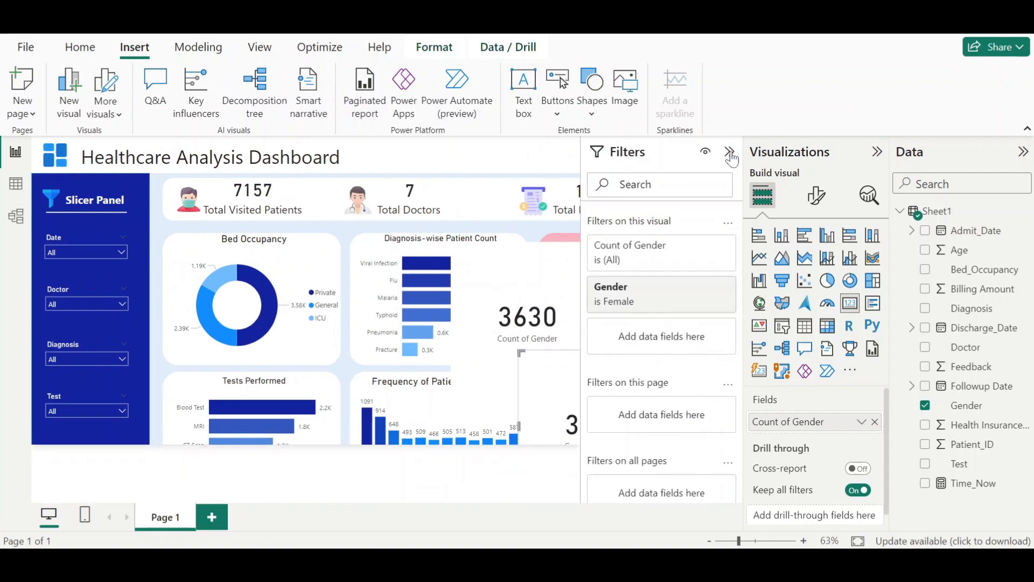
click(689, 289)
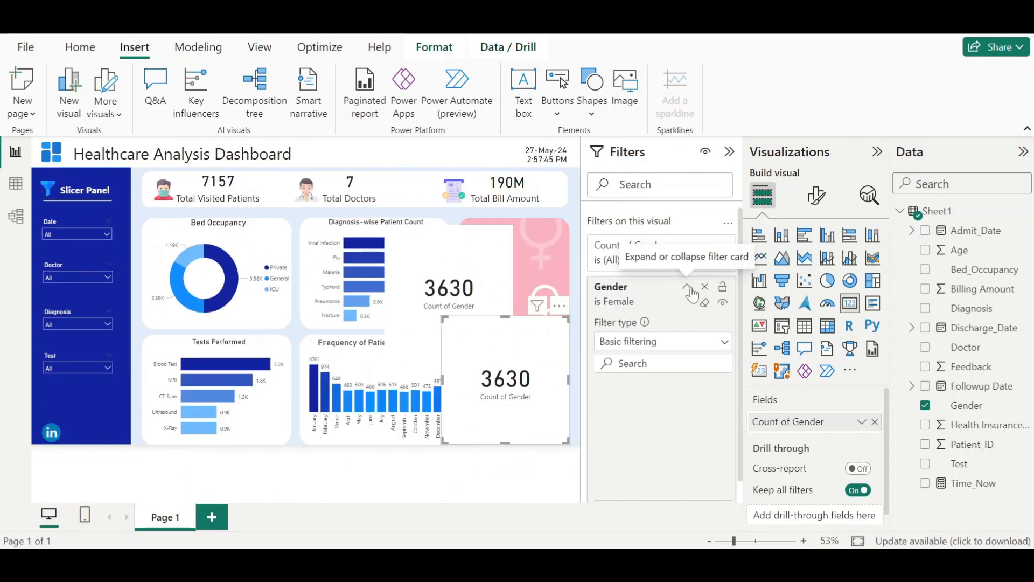
click(605, 423)
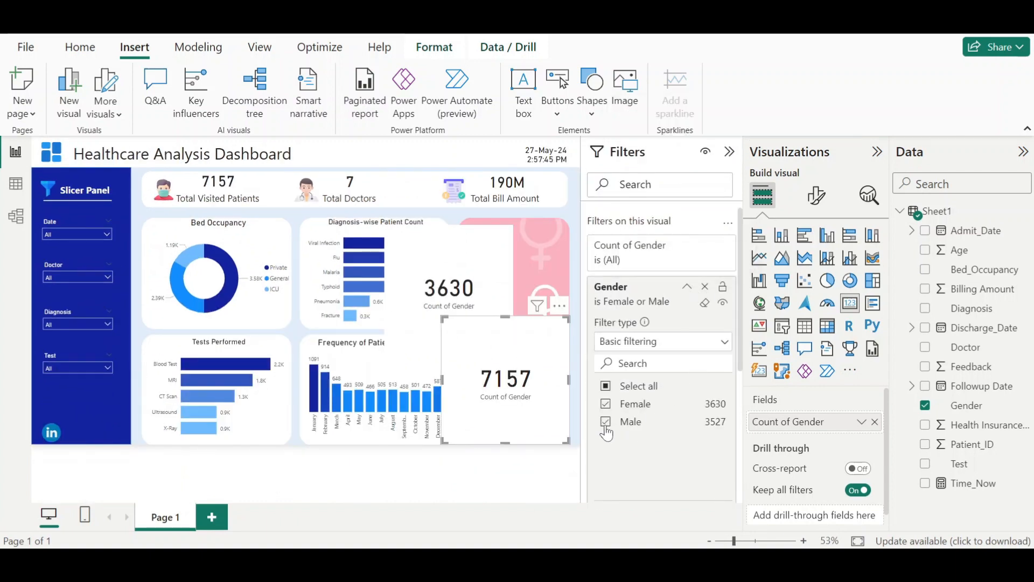
click(605, 404)
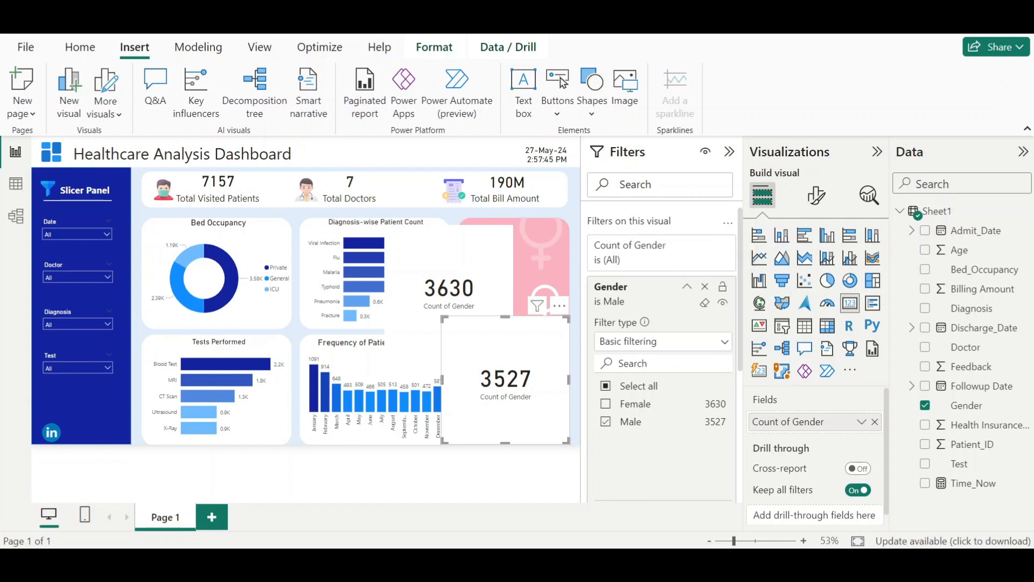
click(687, 292)
click(730, 151)
- Move and resize the Female count card onto the pink card and the Male count card onto the blue card
drag(589, 298, 629, 251)
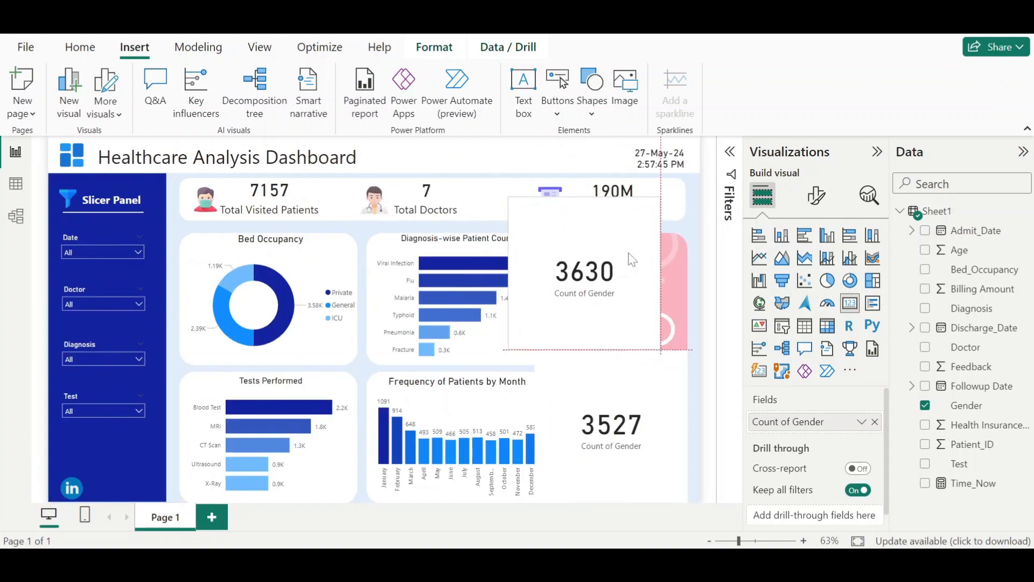
drag(661, 196, 613, 273)
drag(597, 322, 629, 299)
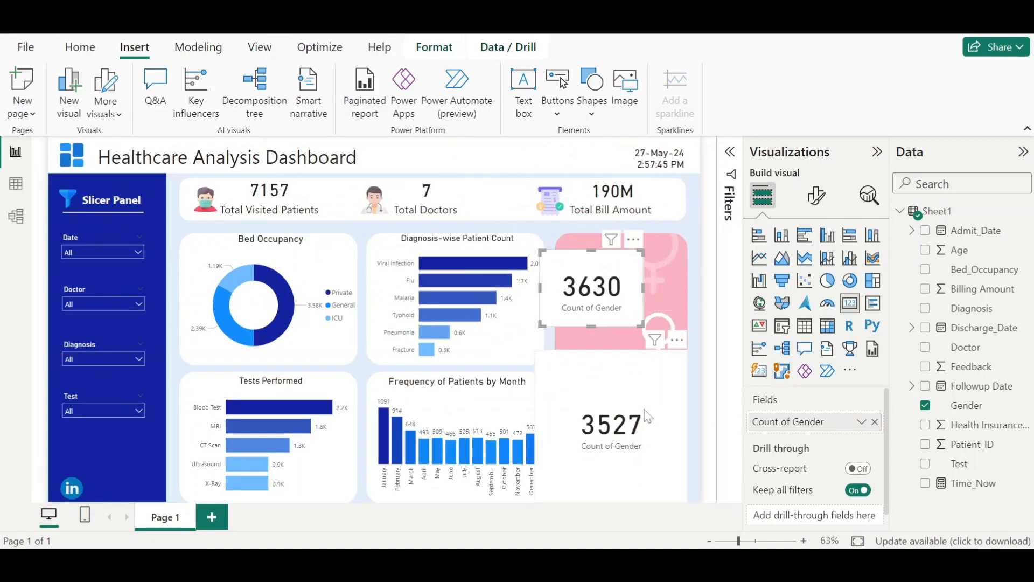
click(677, 367)
drag(686, 354, 625, 440)
drag(584, 483, 609, 450)
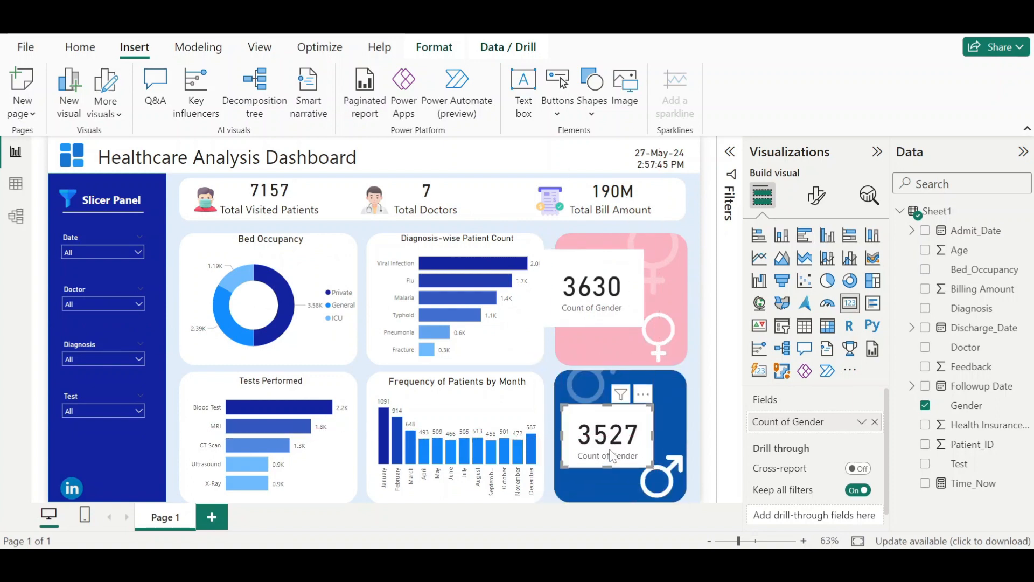
drag(606, 285, 630, 284)
drag(665, 252, 628, 289)
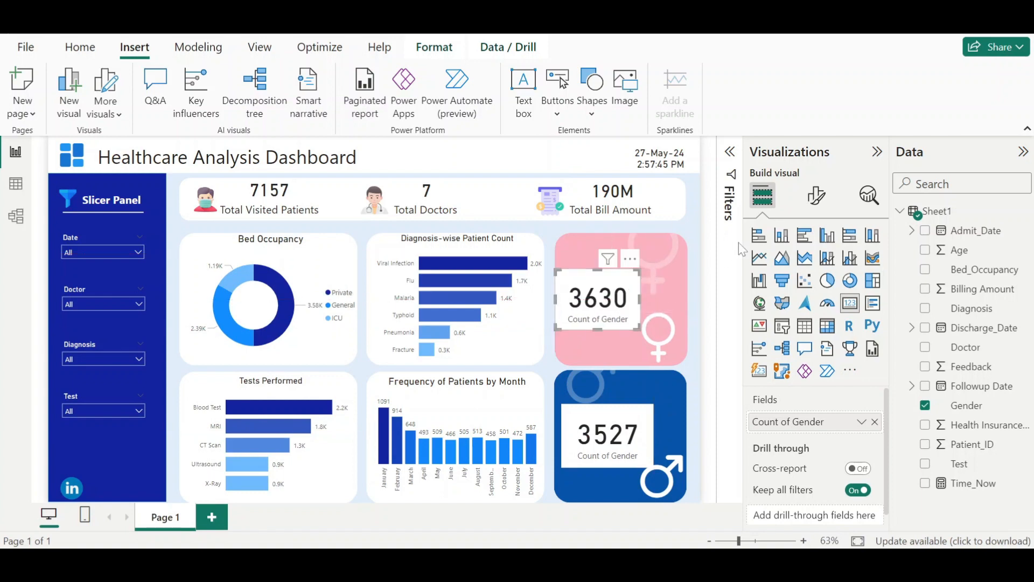
- Turn off the background of both the Female and Male count cards
click(808, 201)
click(816, 268)
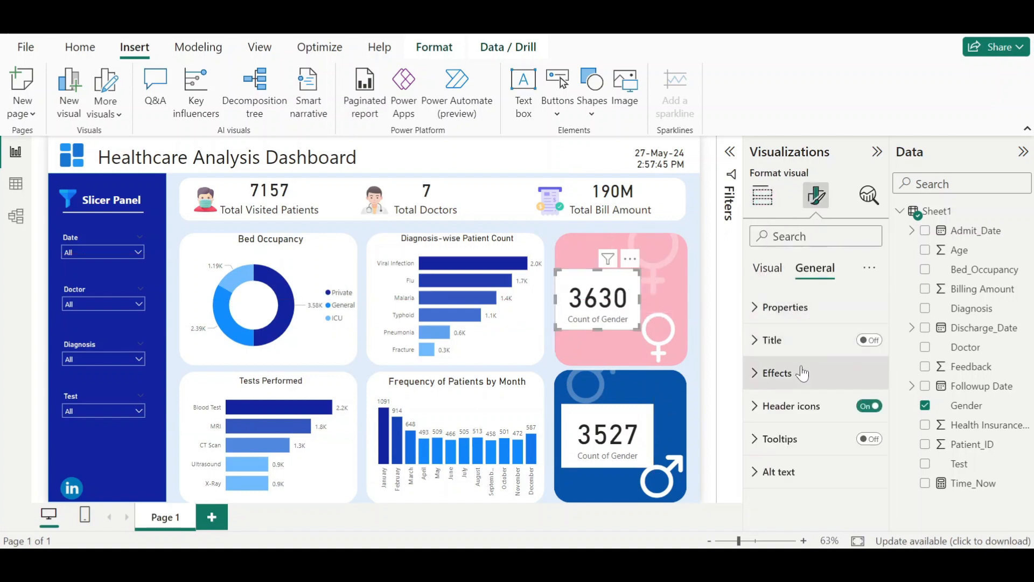
click(817, 383)
click(863, 411)
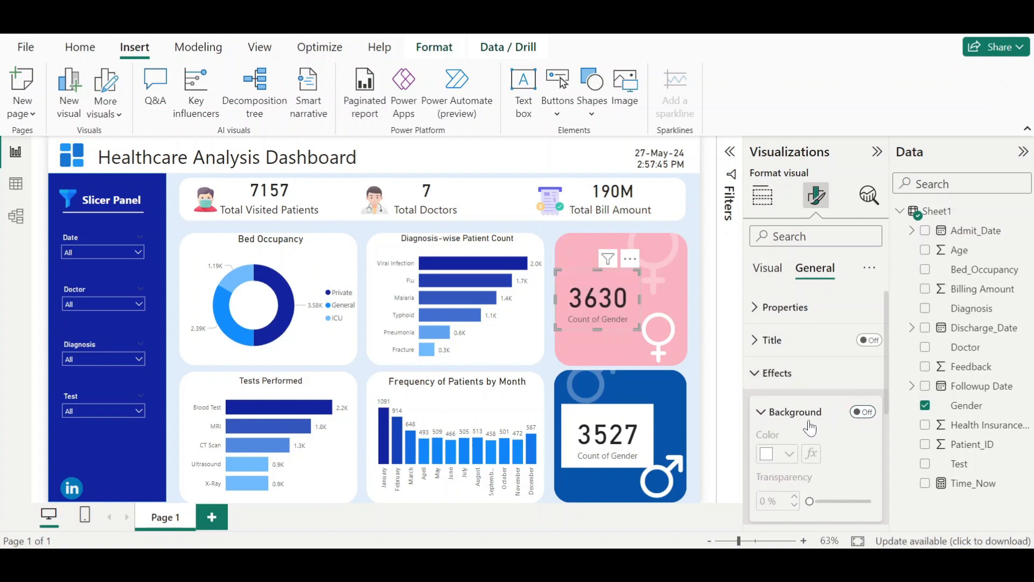
click(629, 434)
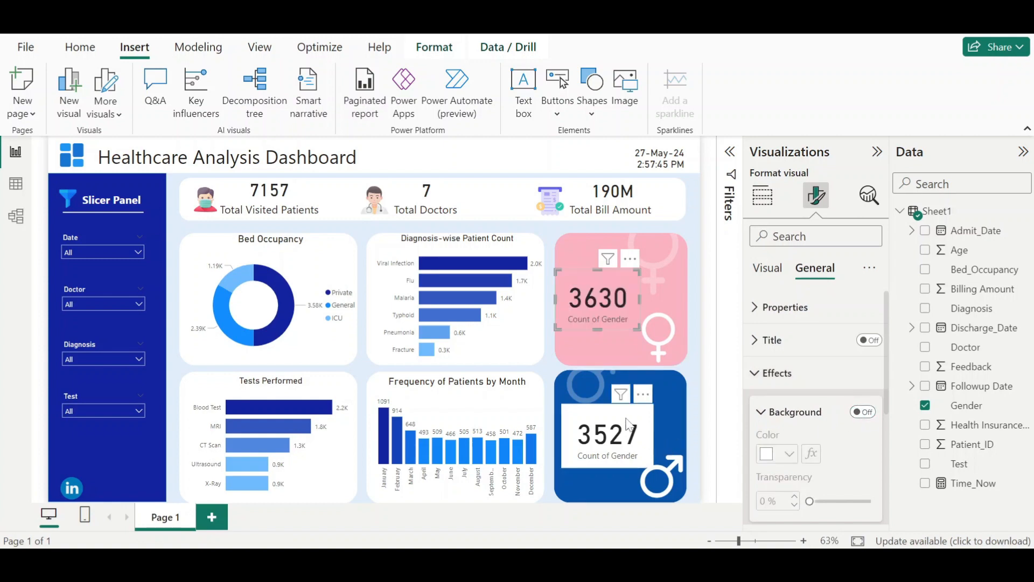
click(816, 269)
click(863, 412)
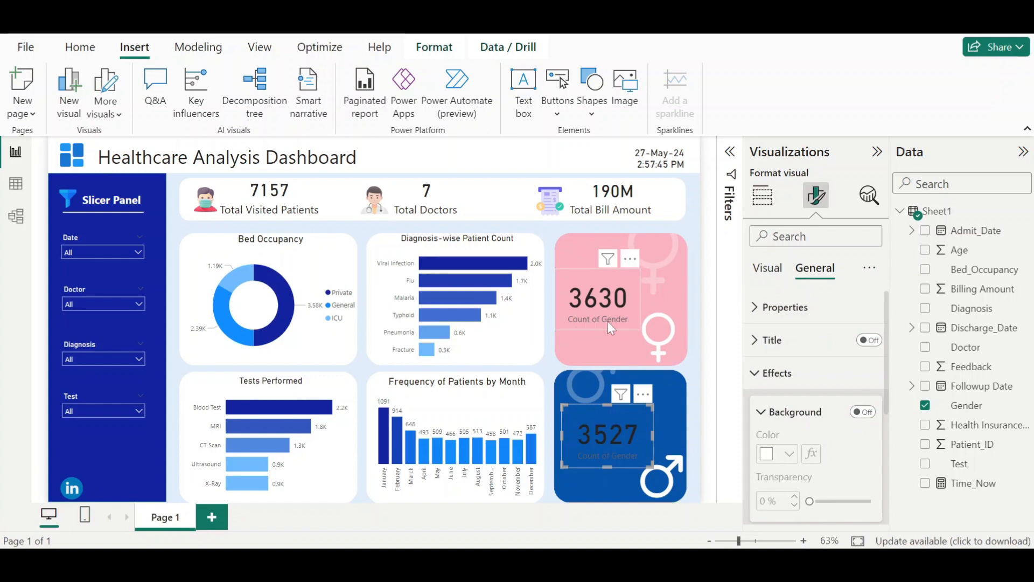
- Turn off the category label on both the Male and Female count cards
click(767, 267)
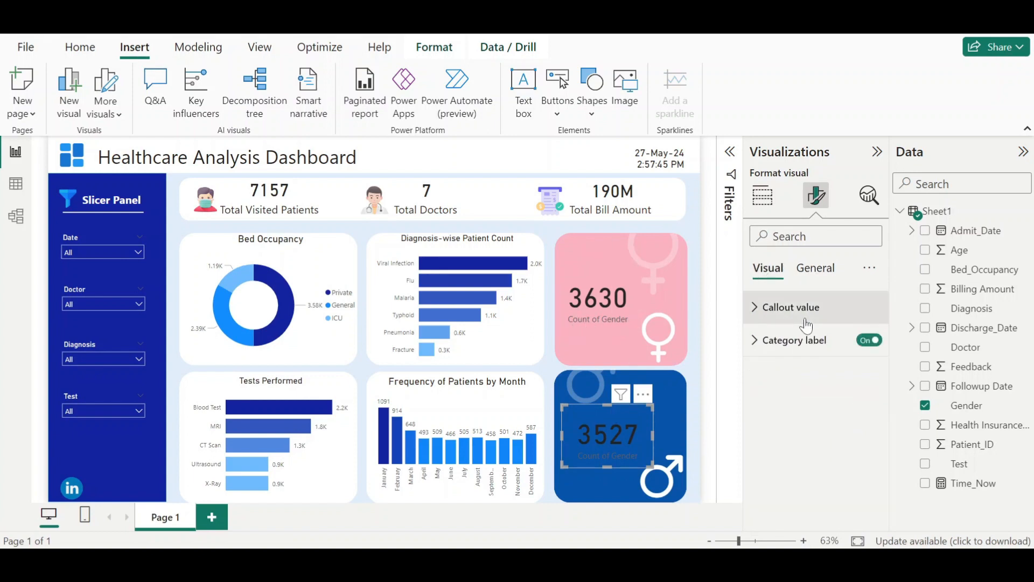
click(869, 341)
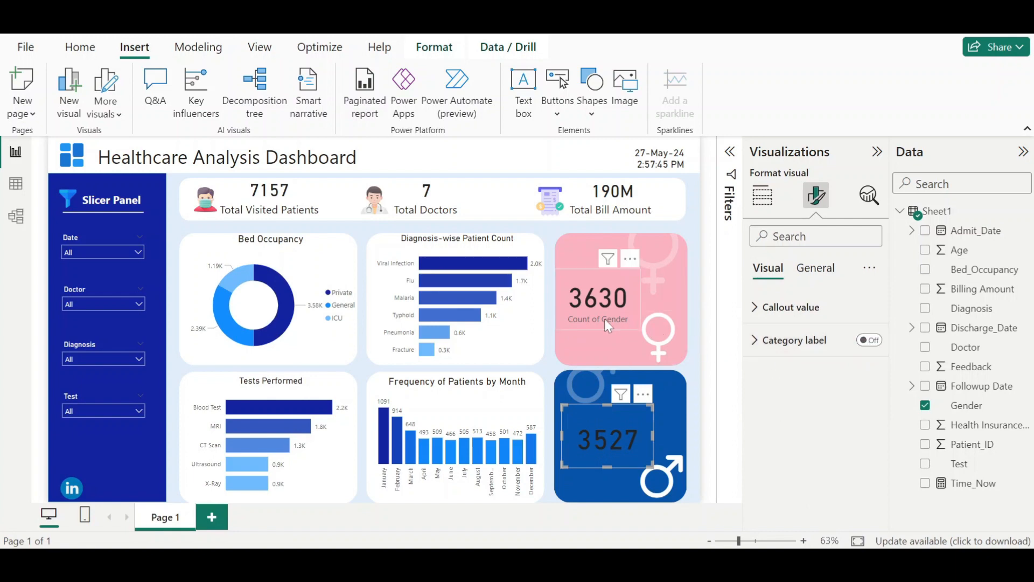
click(604, 319)
click(871, 344)
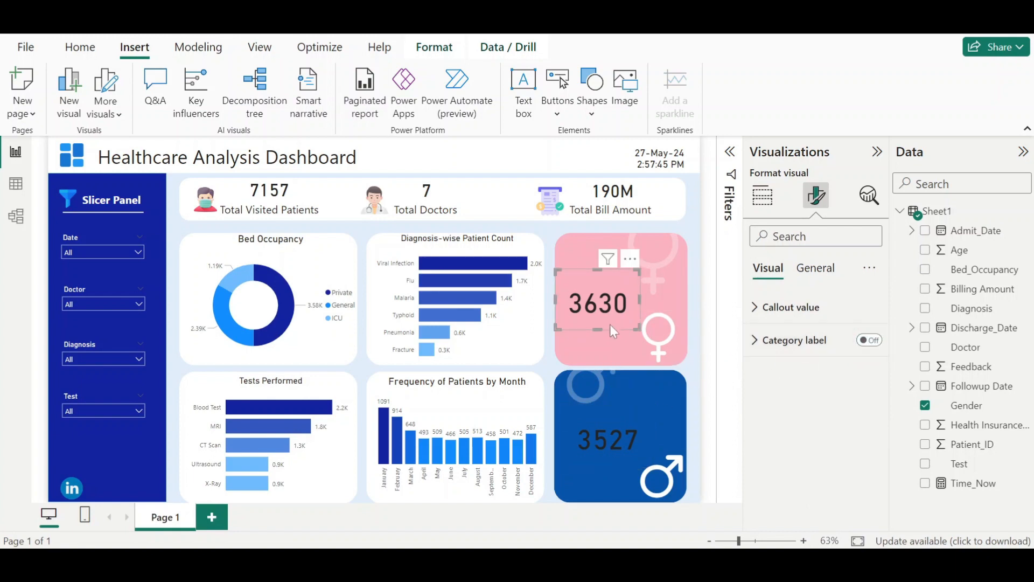
- Select both count cards and set their callout value font color to white
click(610, 432)
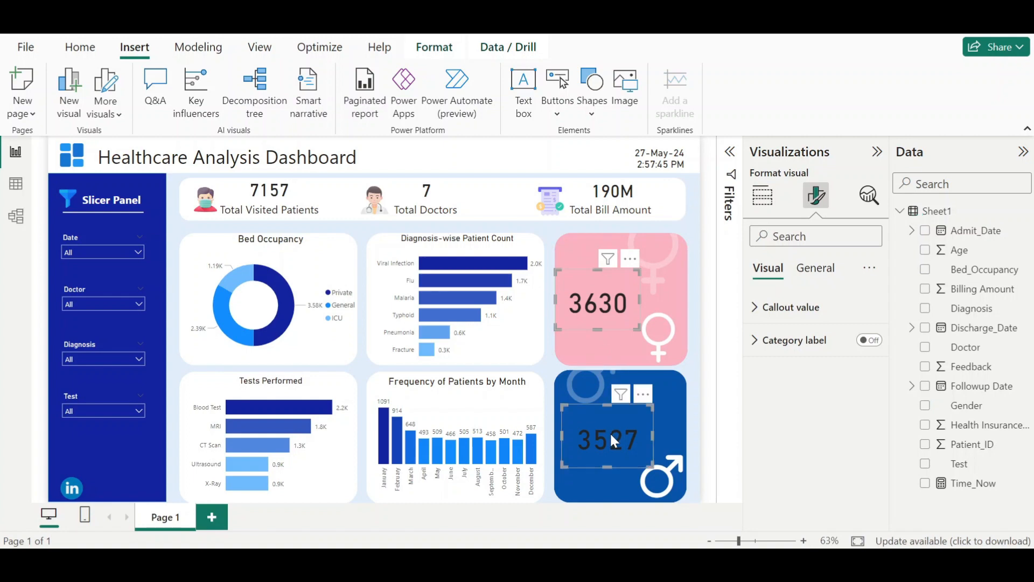
click(816, 268)
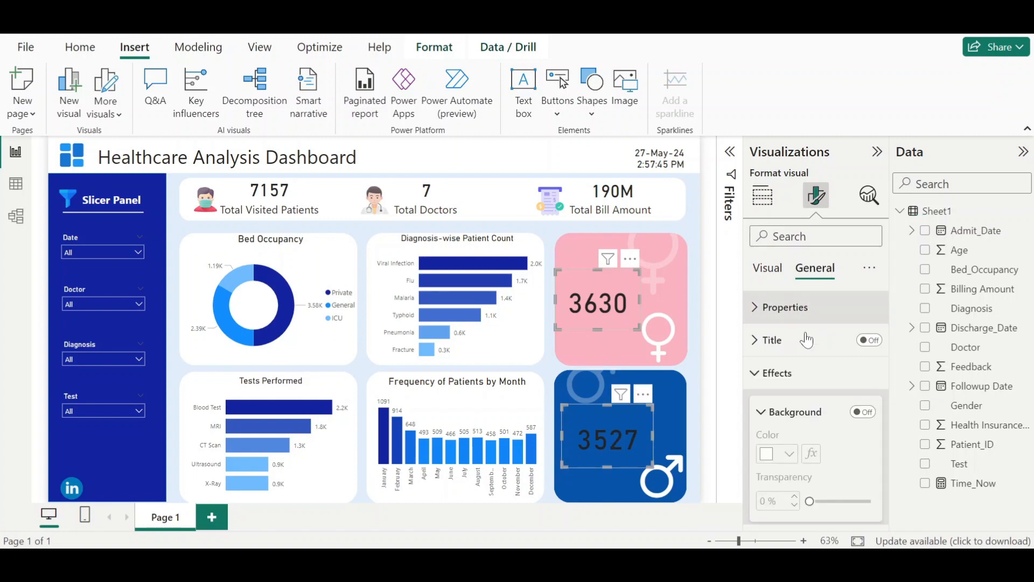
click(778, 373)
click(781, 372)
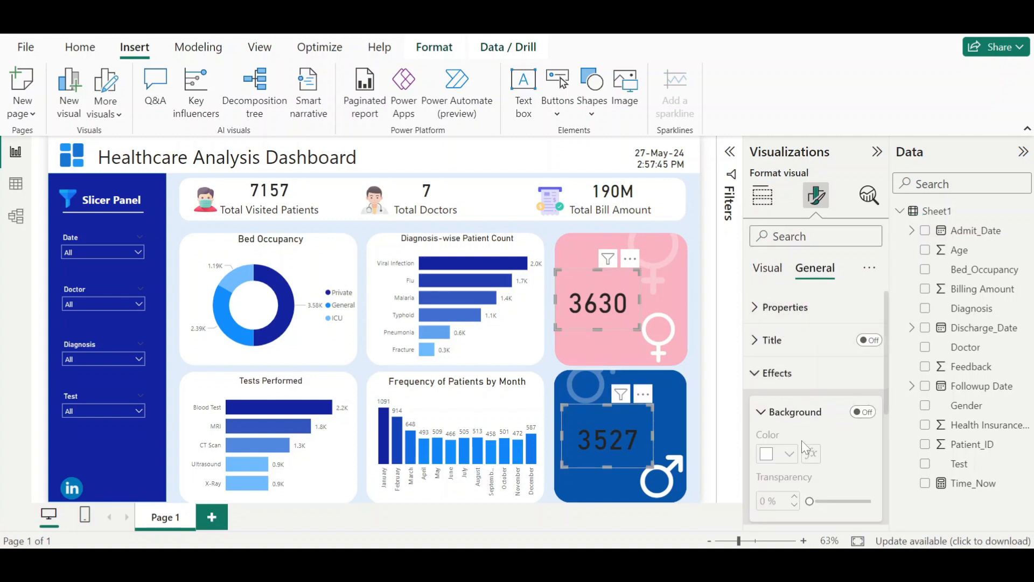
scroll(813, 423, down, 5)
scroll(813, 424, up, 5)
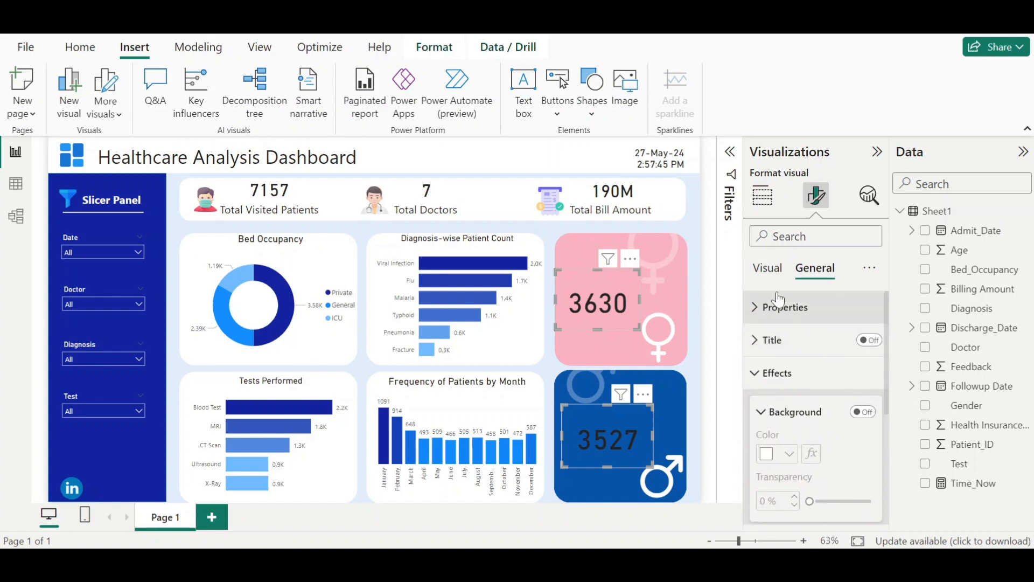
click(767, 268)
click(811, 307)
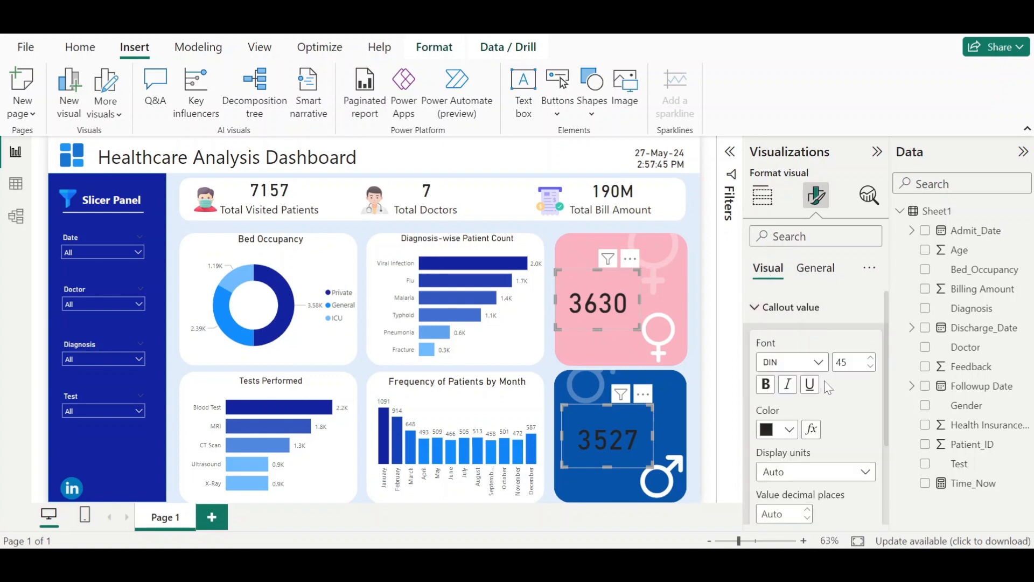
click(789, 429)
click(892, 360)
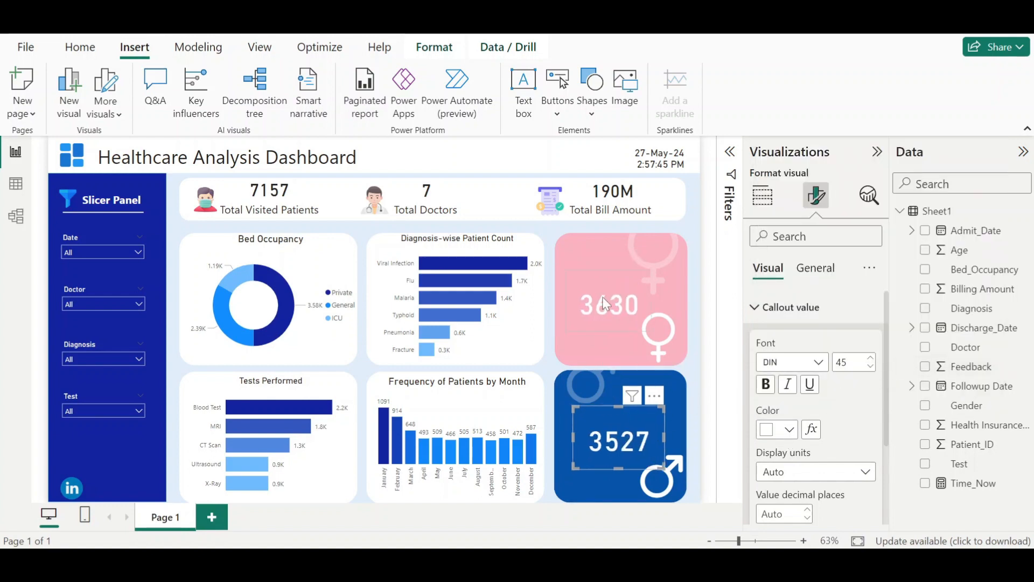
click(715, 427)
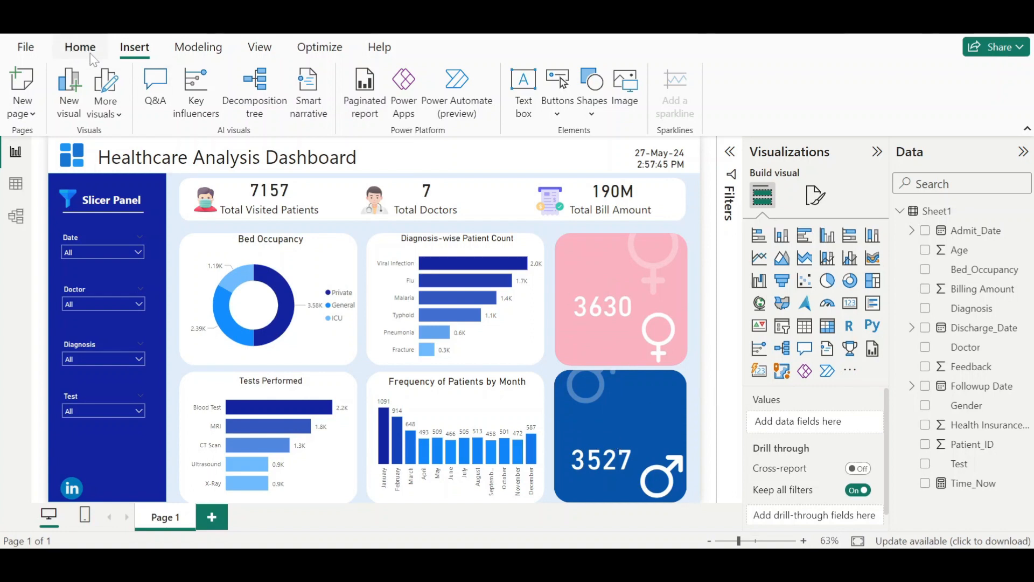
- Insert a text box reading Female and move it onto the pink Female card
click(526, 106)
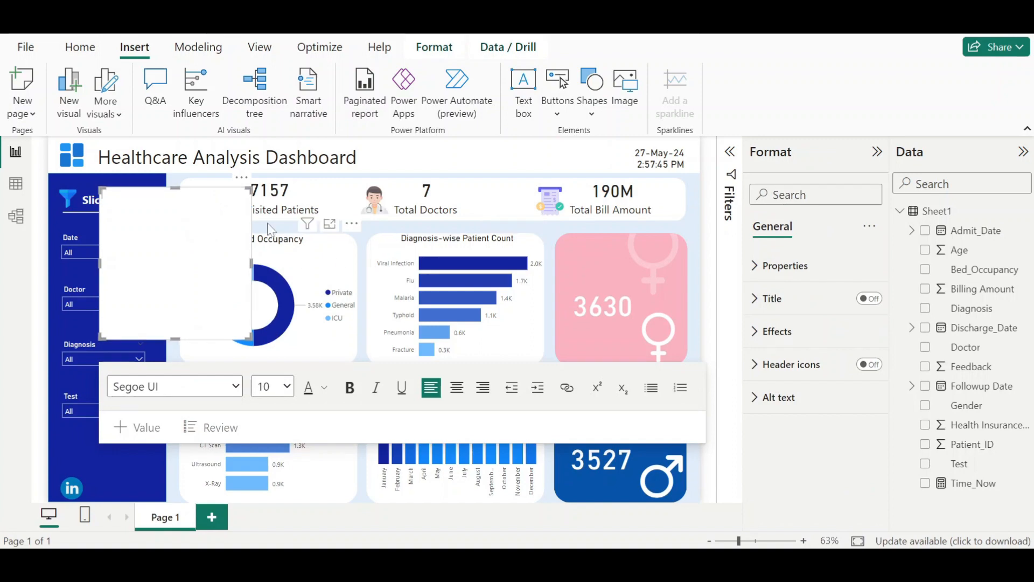
click(223, 186)
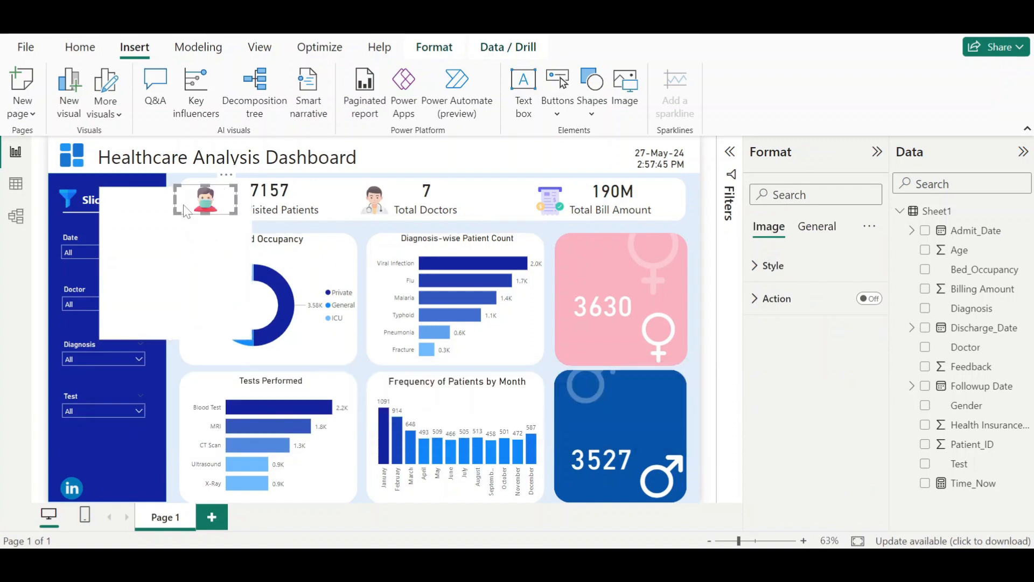
click(175, 225)
drag(146, 194, 594, 269)
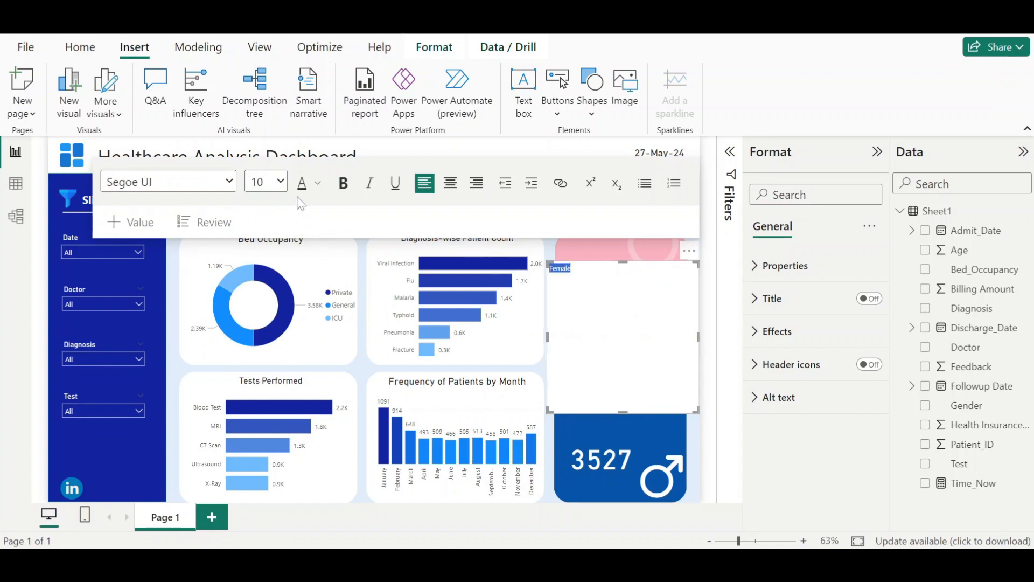
- Format the Female text as 24 pt bold with white font colour
click(280, 181)
click(264, 356)
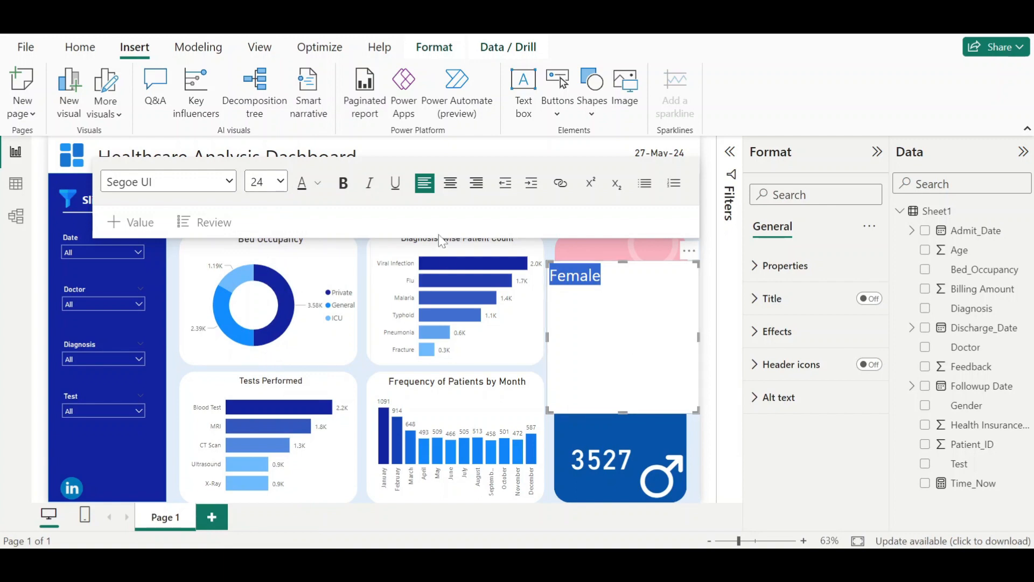
click(349, 188)
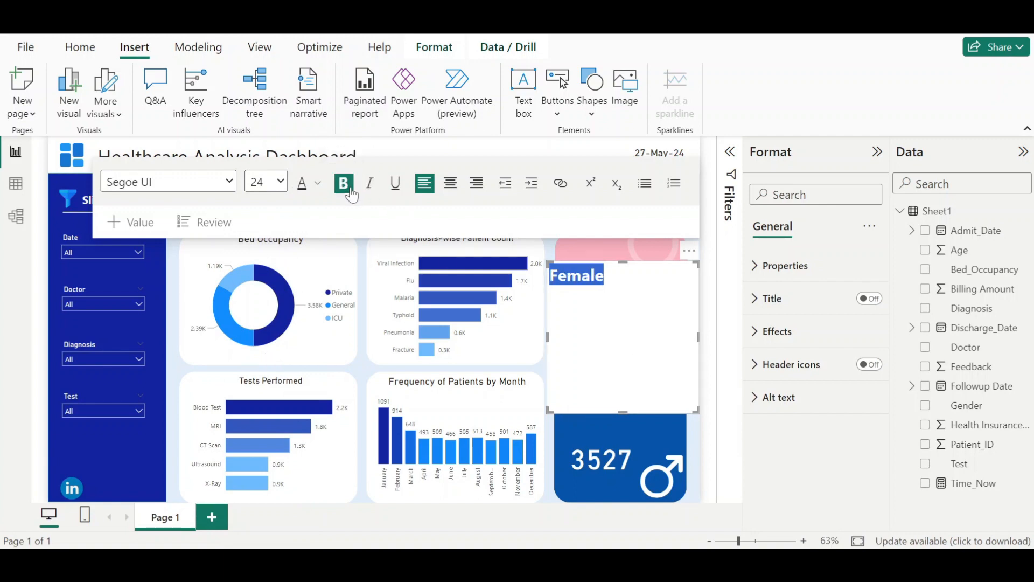
click(318, 183)
- Turn off the background of the Female text box
click(760, 332)
click(863, 371)
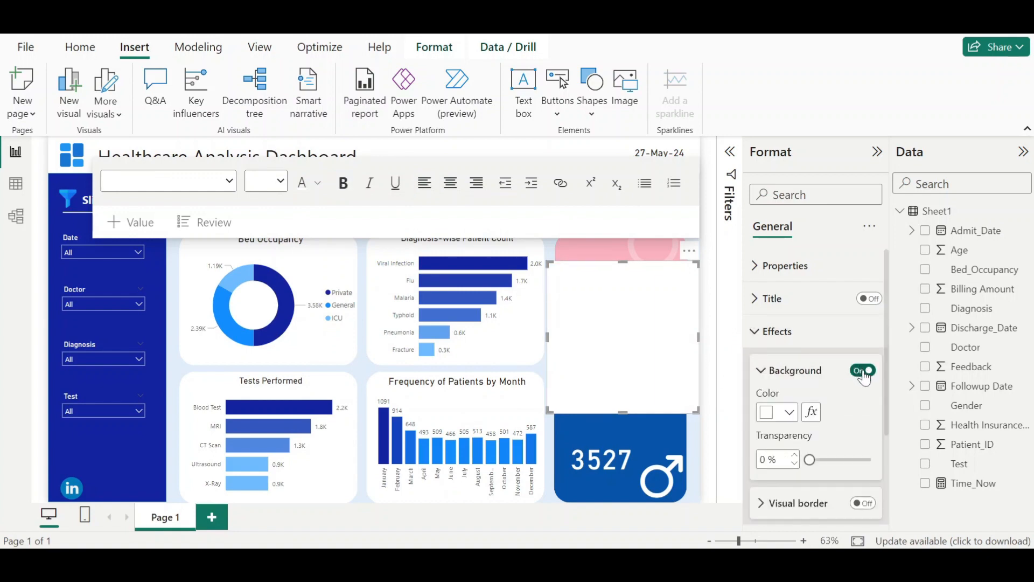
click(863, 371)
- Enlarge the Female label to 28 pt and shrink and reposition its text box above the count
double_click(577, 275)
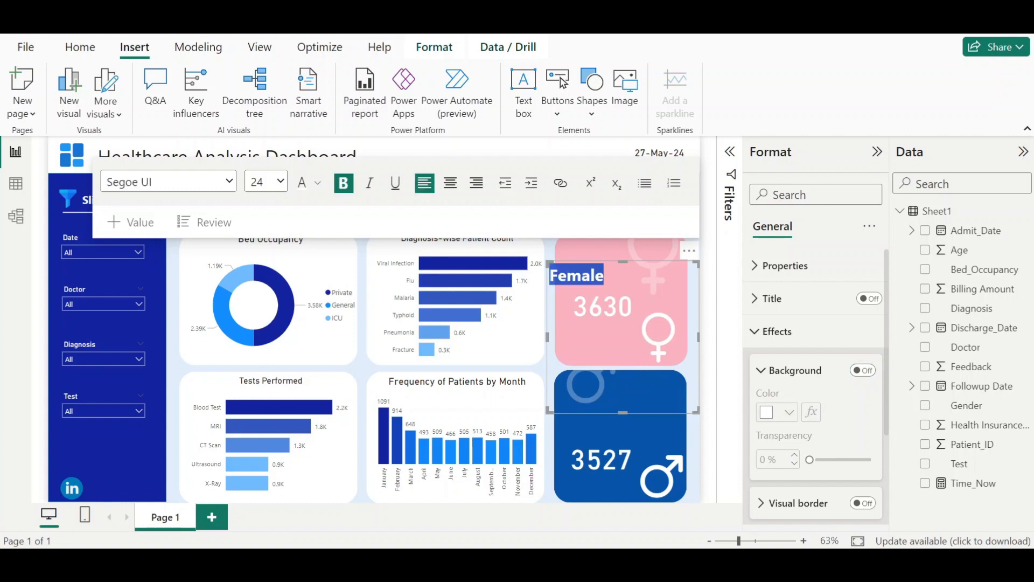
click(281, 182)
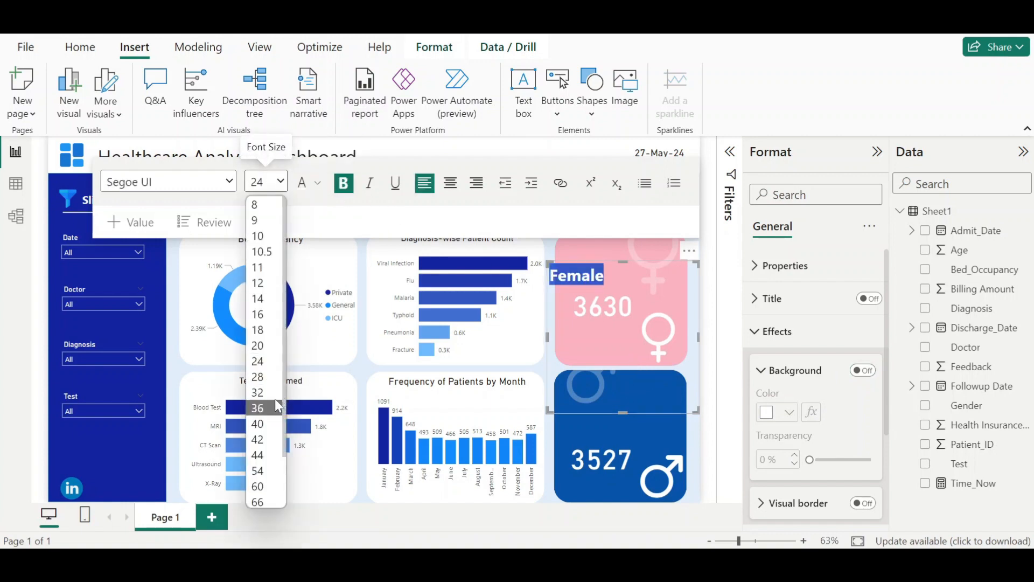
click(258, 377)
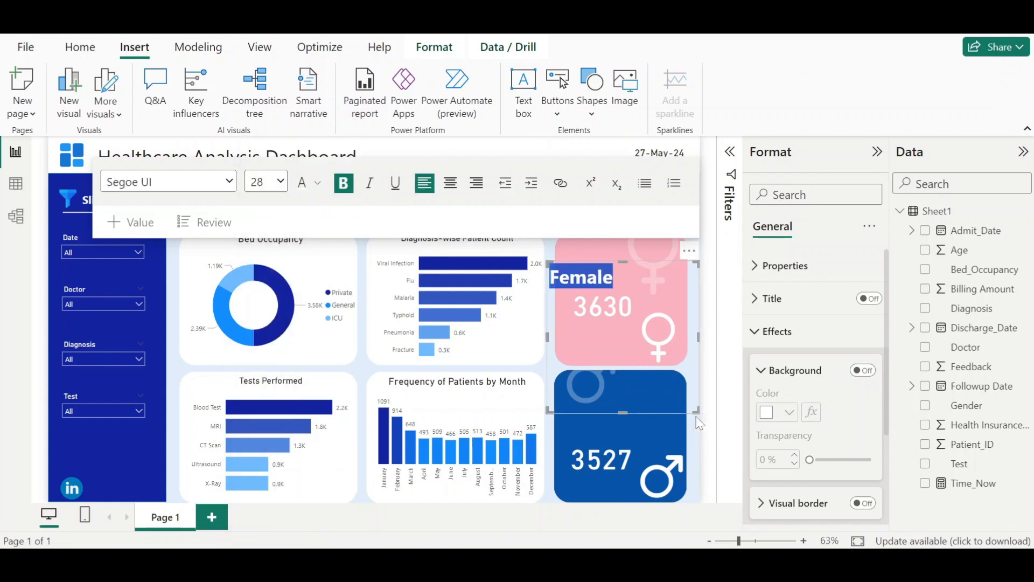
drag(695, 412, 618, 318)
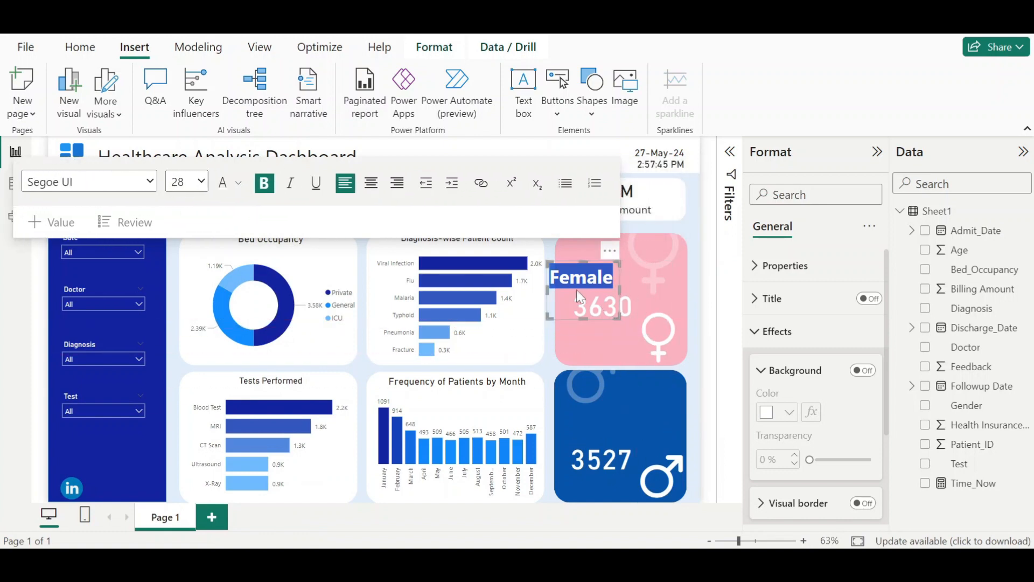
drag(570, 261, 586, 260)
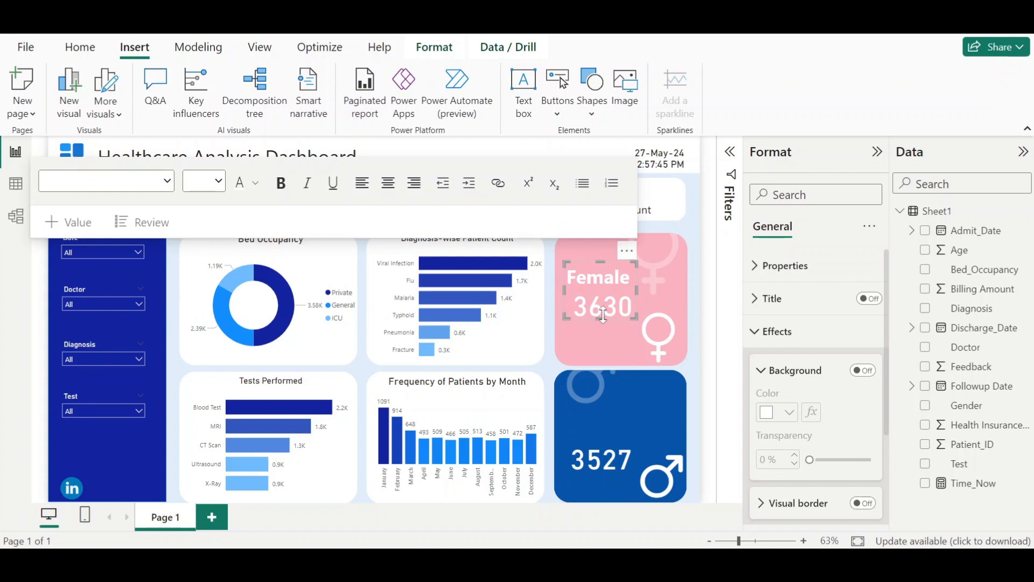
- Move the Female count value down below the Female label on the pink card
click(608, 315)
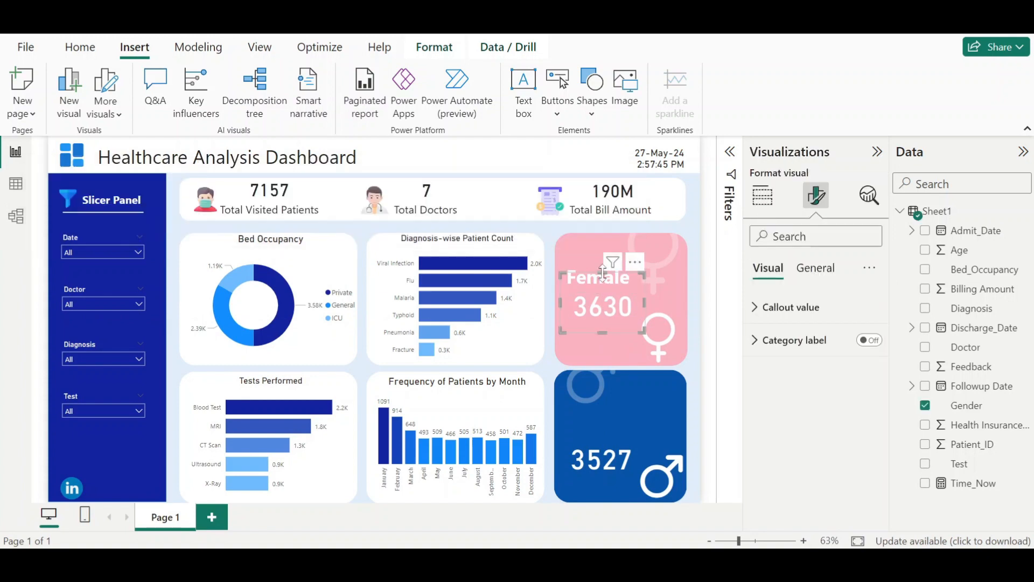
drag(603, 272, 603, 293)
drag(606, 334, 609, 313)
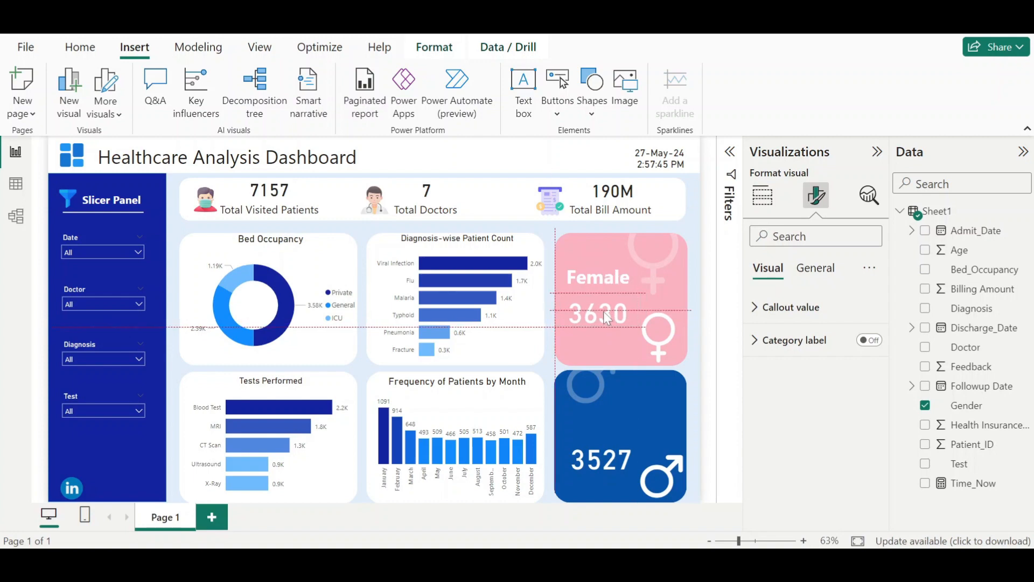
- Duplicate the Female label onto the blue card as a Male label
click(591, 272)
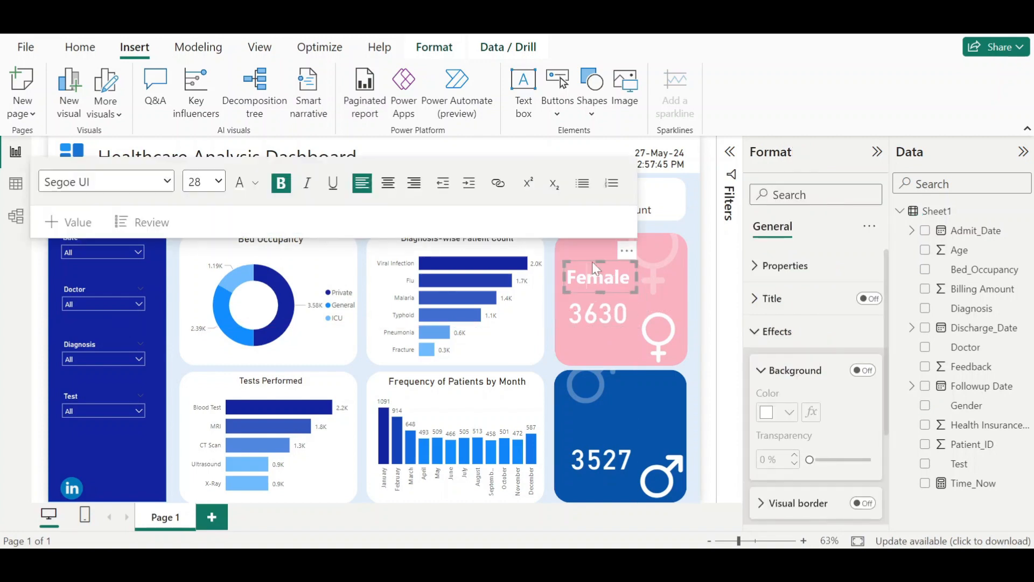
drag(588, 261, 592, 446)
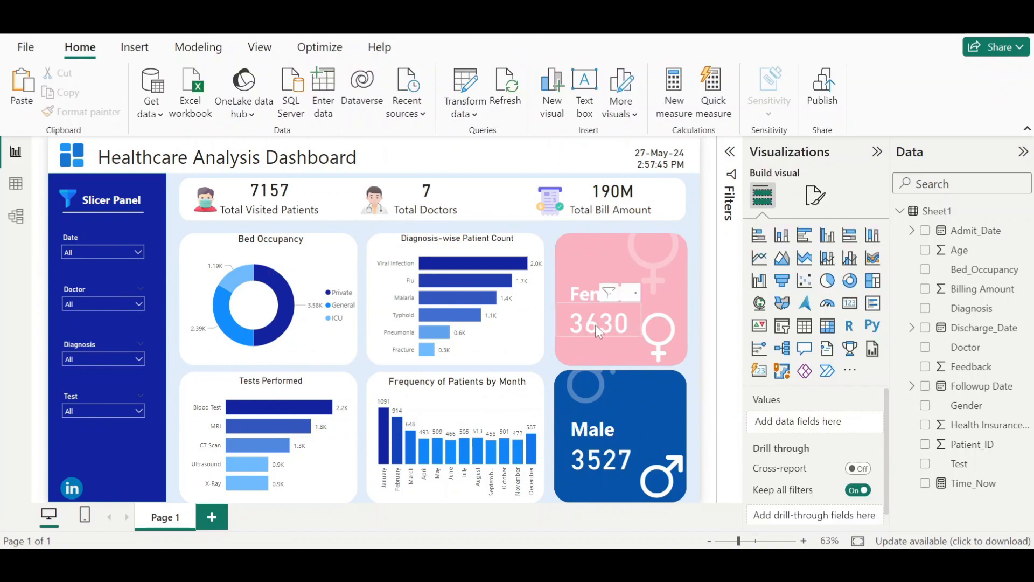
- Set the Female count card's callout display units to None and nudge it into place
click(596, 325)
click(817, 201)
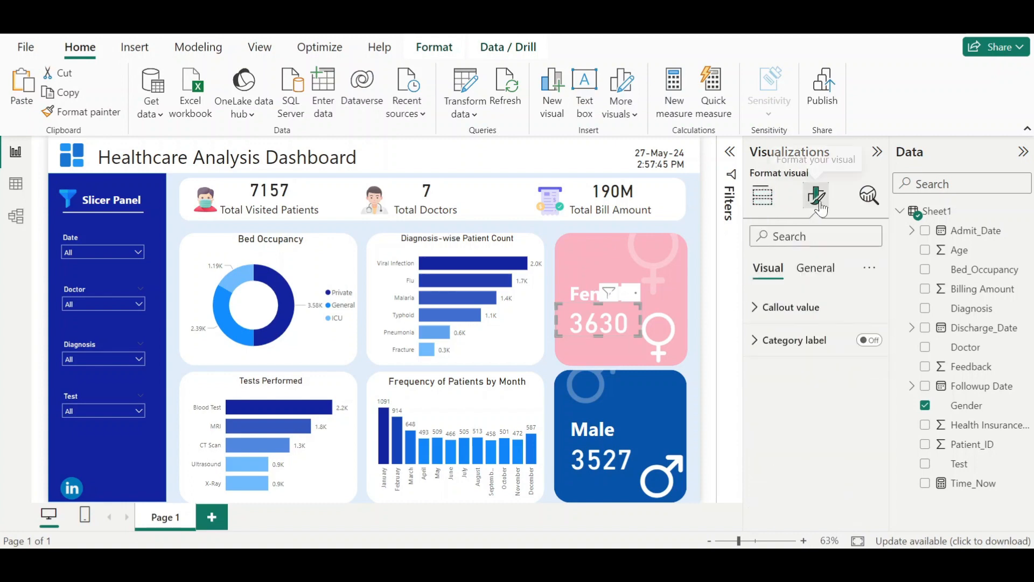
click(778, 310)
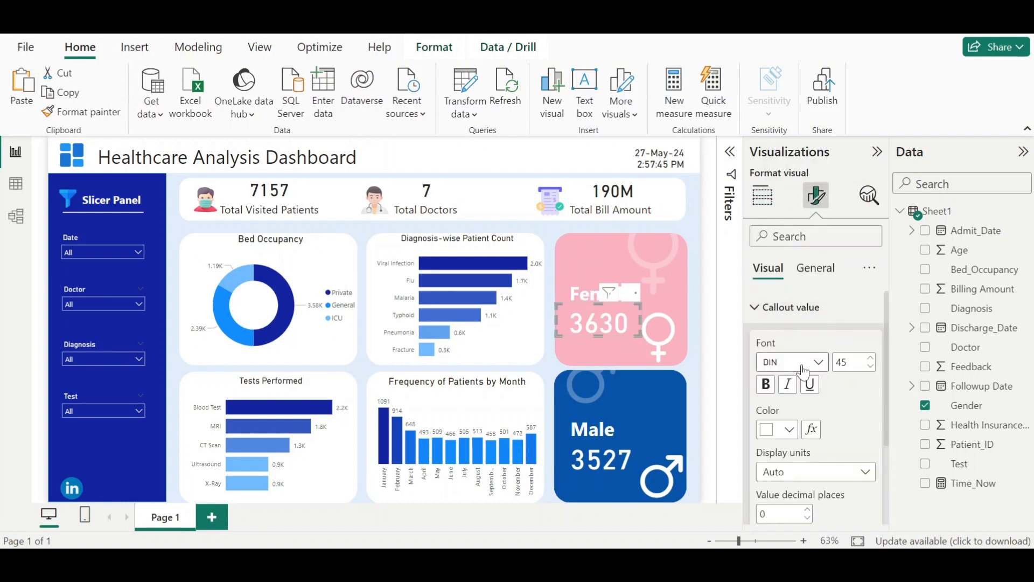
scroll(804, 371, down, 2)
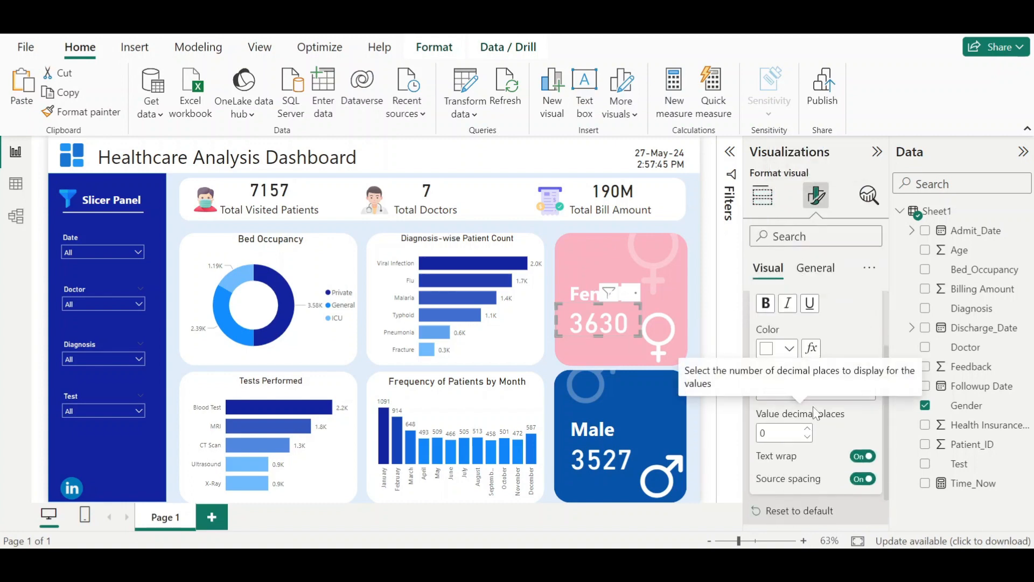
click(849, 392)
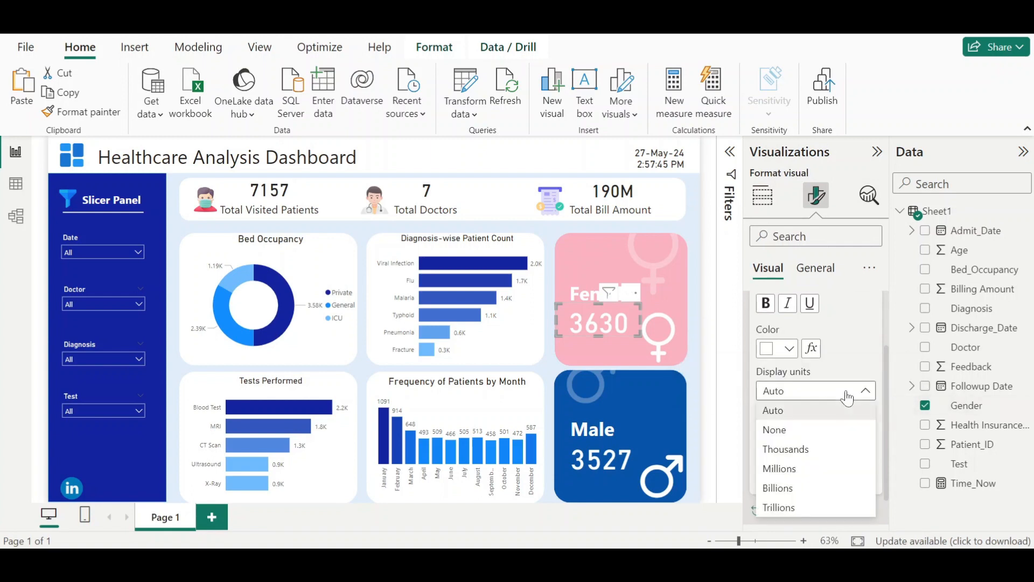
click(800, 434)
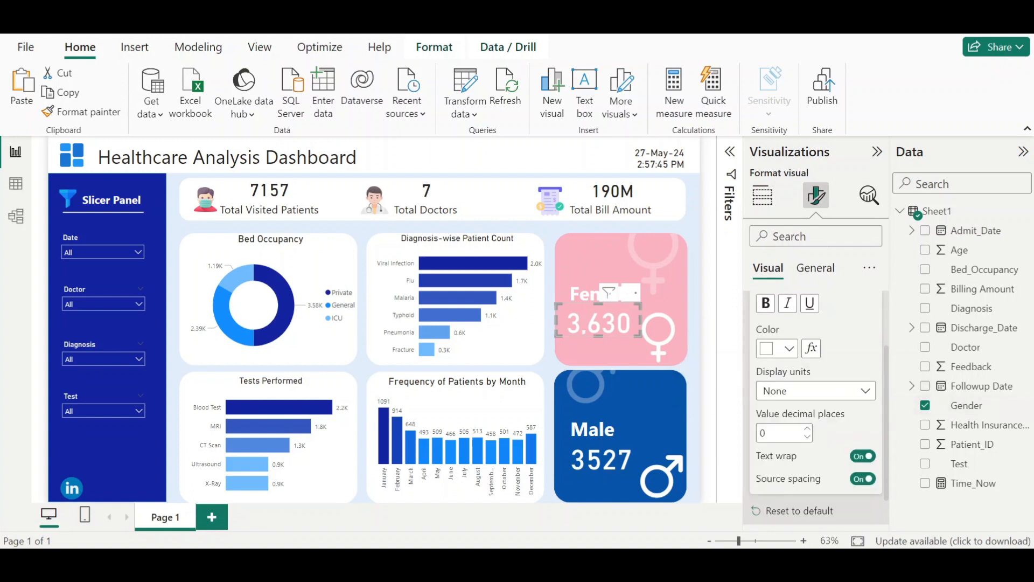
drag(599, 336, 601, 341)
click(602, 343)
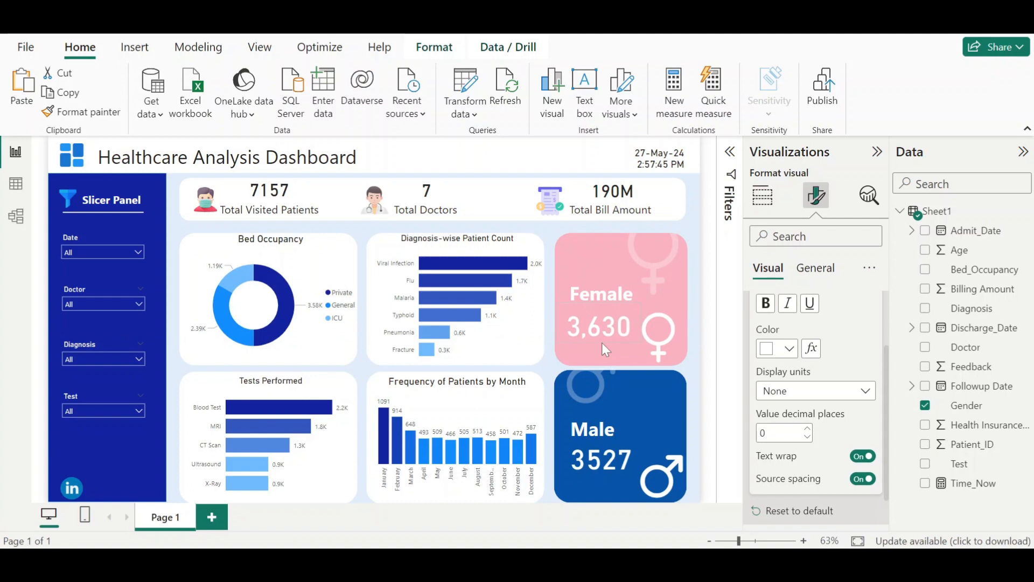
- Set the Male count card's display units to None and value decimal places to 0
click(592, 462)
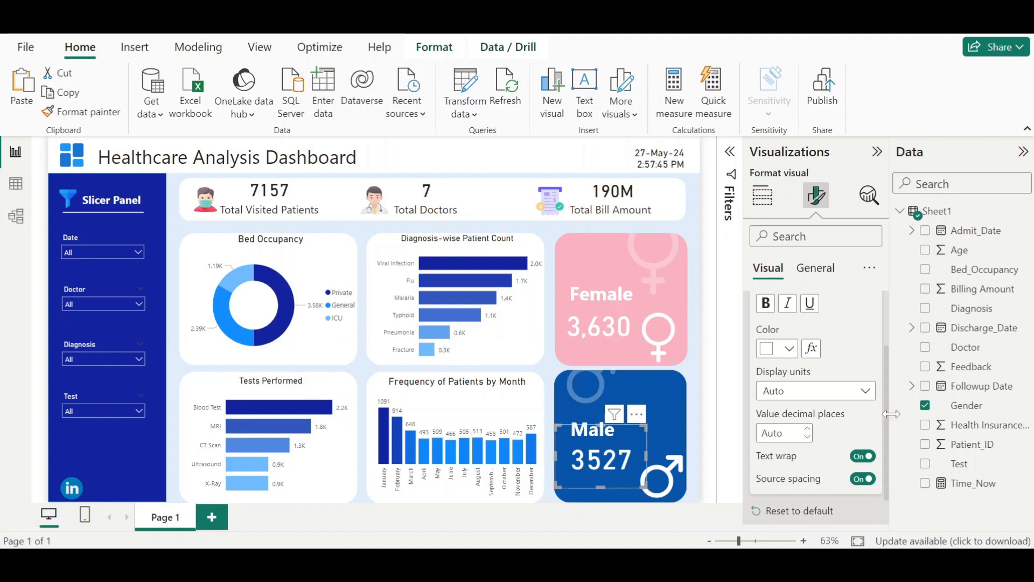
click(867, 398)
click(818, 431)
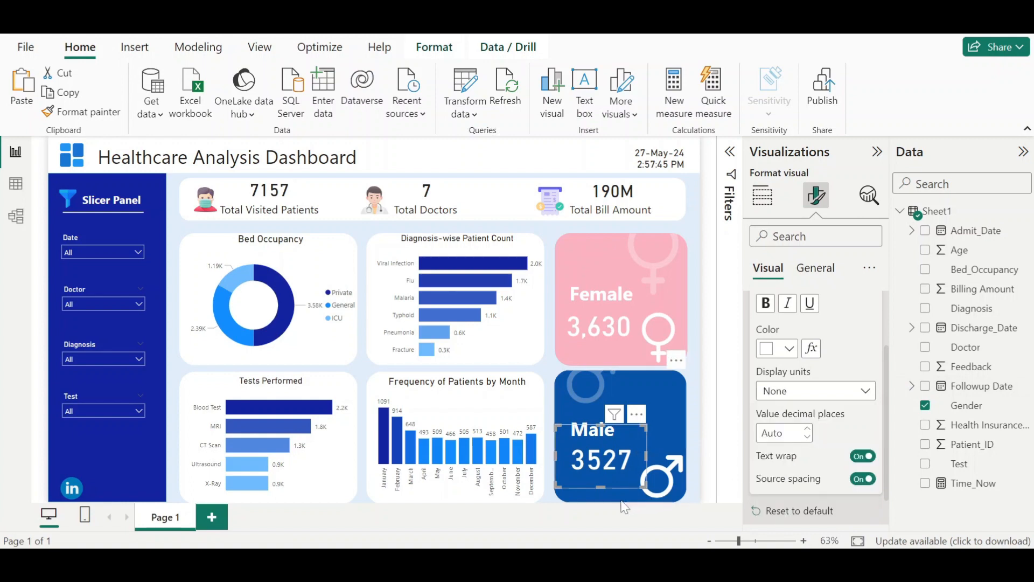
click(808, 438)
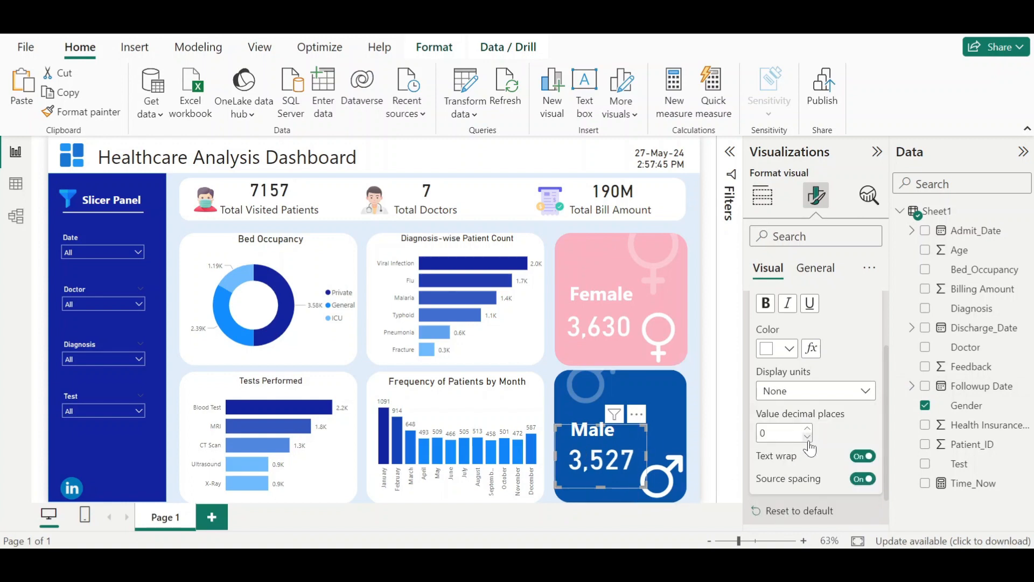
click(713, 414)
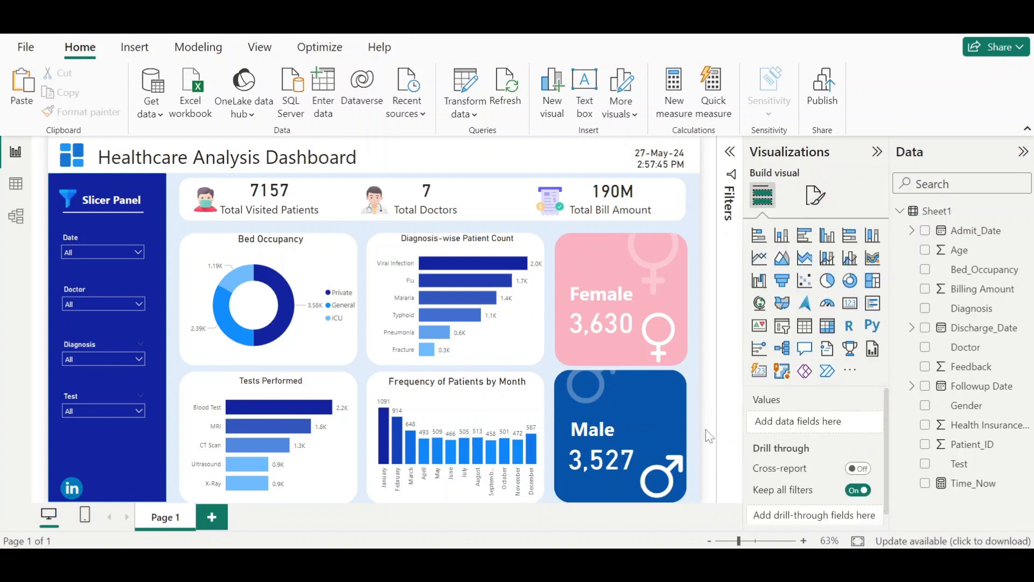
- Set the Date slicer's dropdown values background colour to dark blue #12239e and check the slicer dropdowns
click(118, 252)
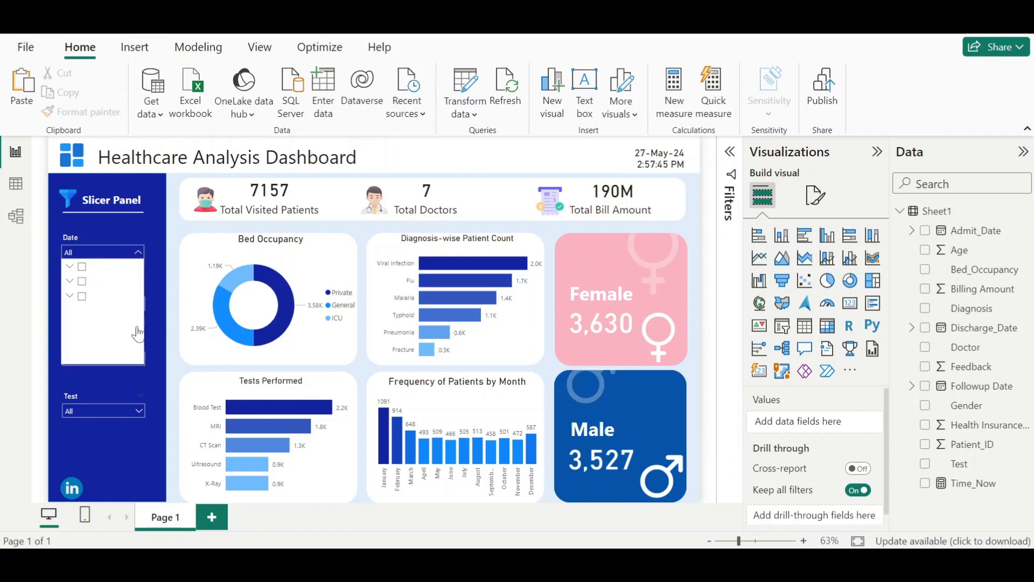
click(89, 234)
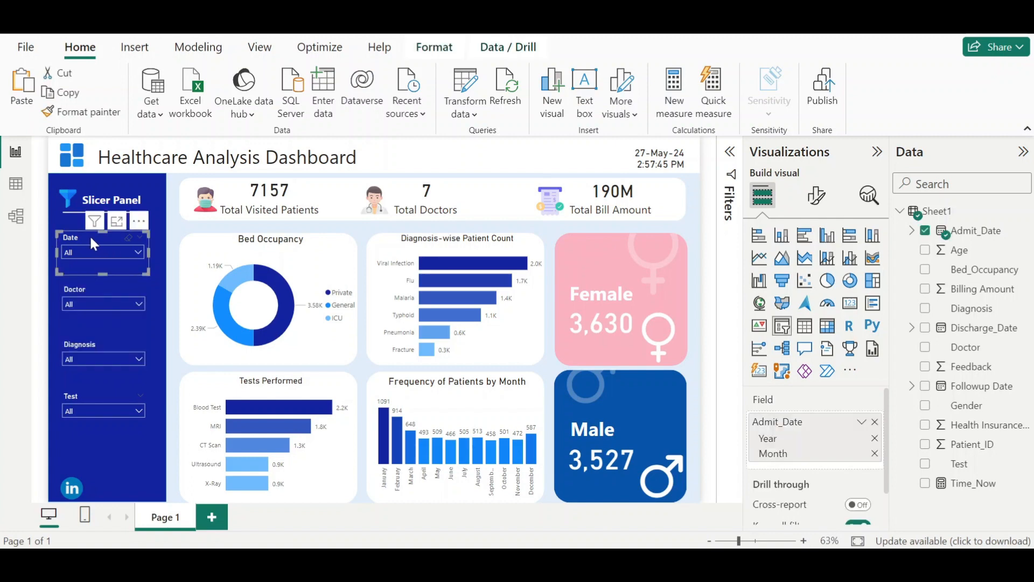
click(817, 195)
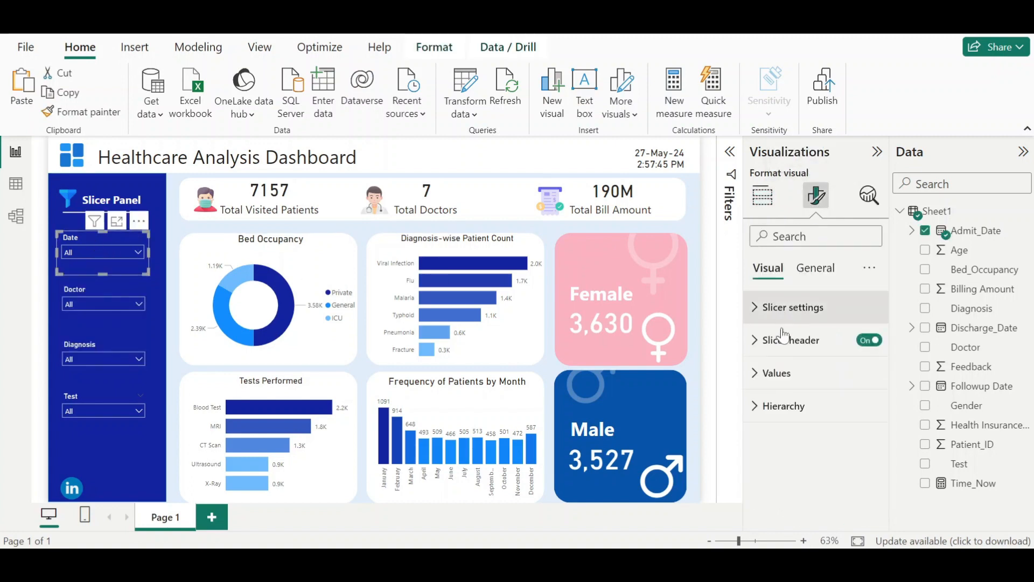
click(773, 382)
scroll(772, 376, down, 3)
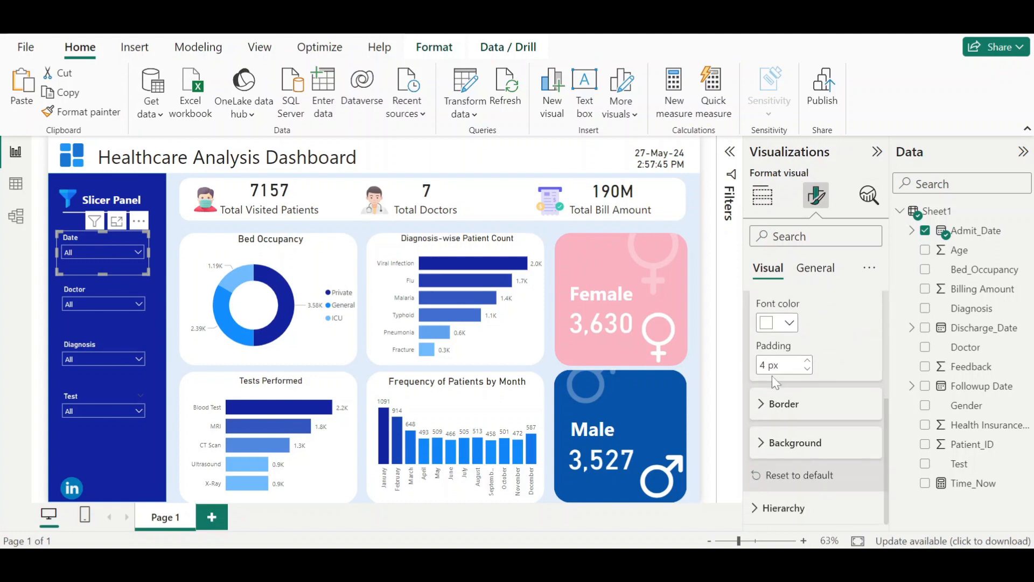
click(776, 444)
scroll(776, 447, down, 1)
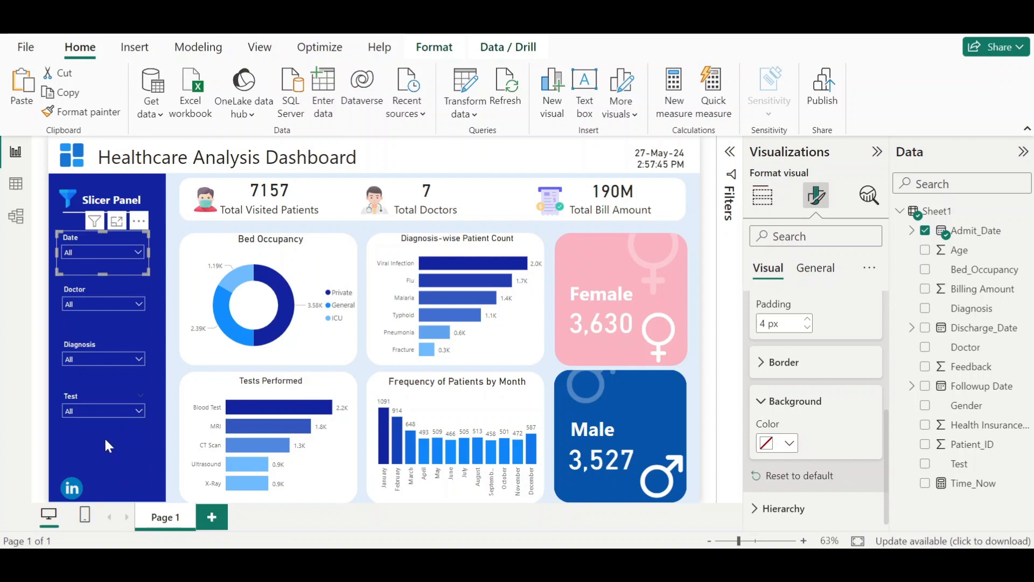
click(790, 445)
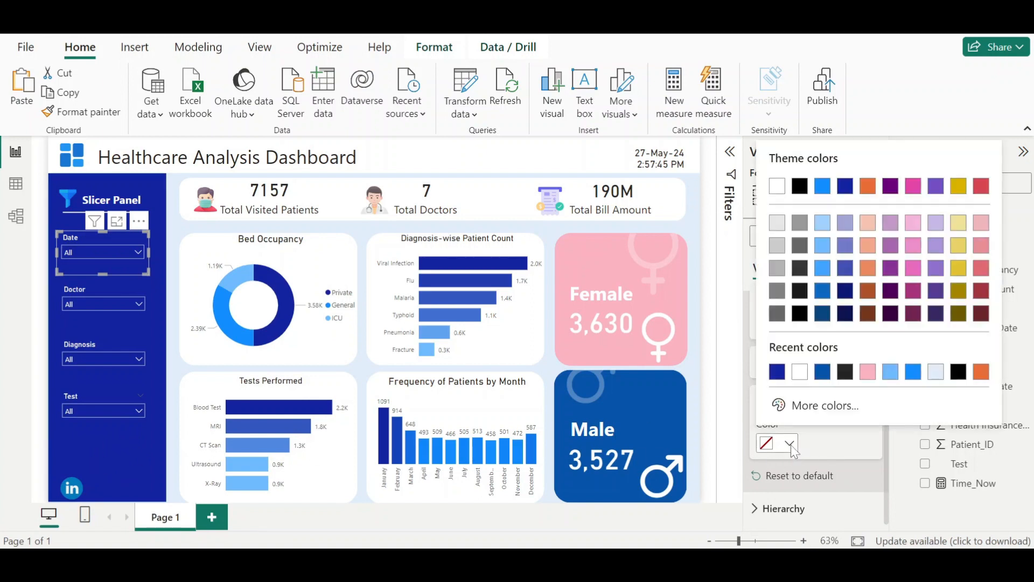
click(778, 373)
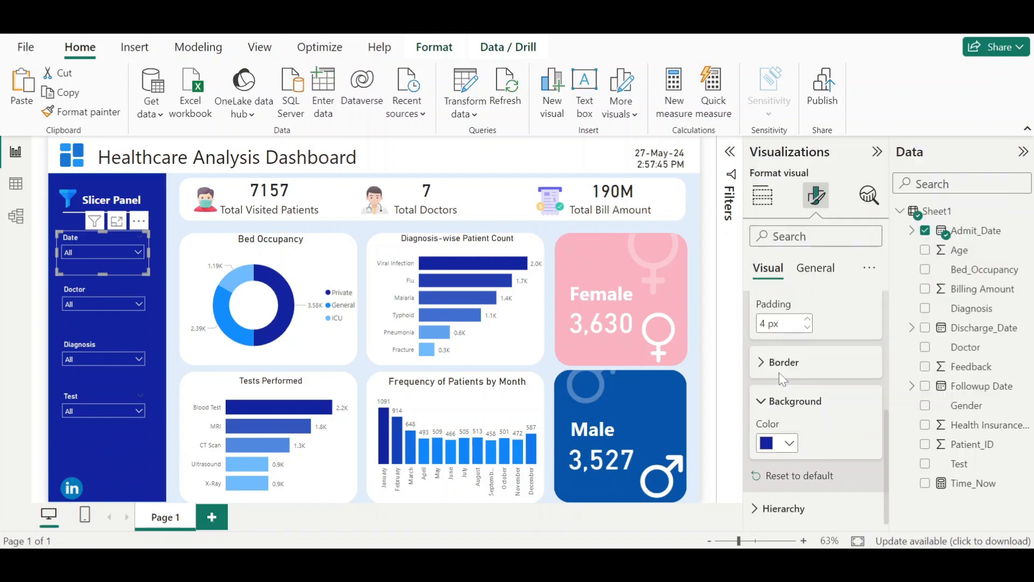
click(129, 251)
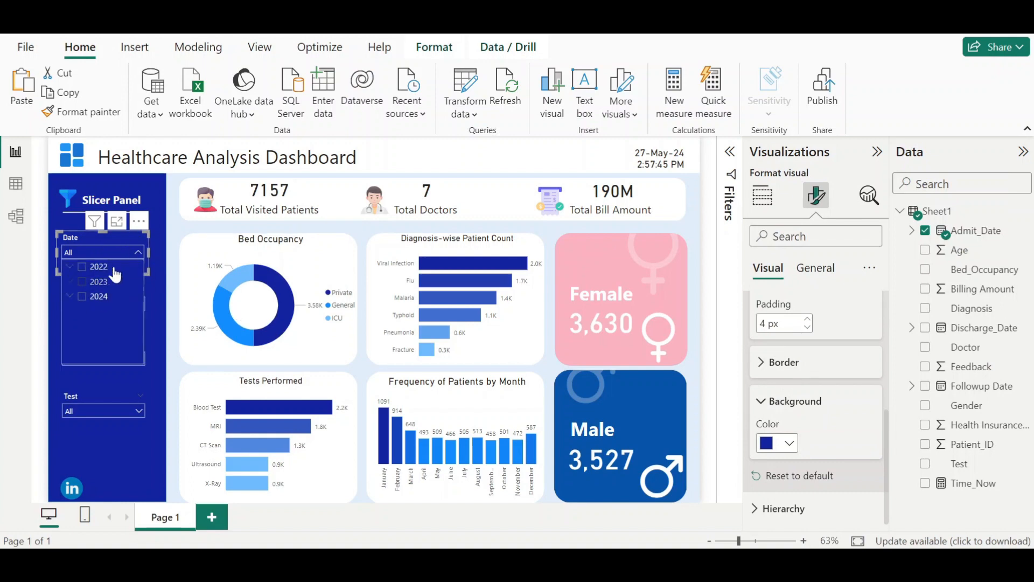
click(128, 303)
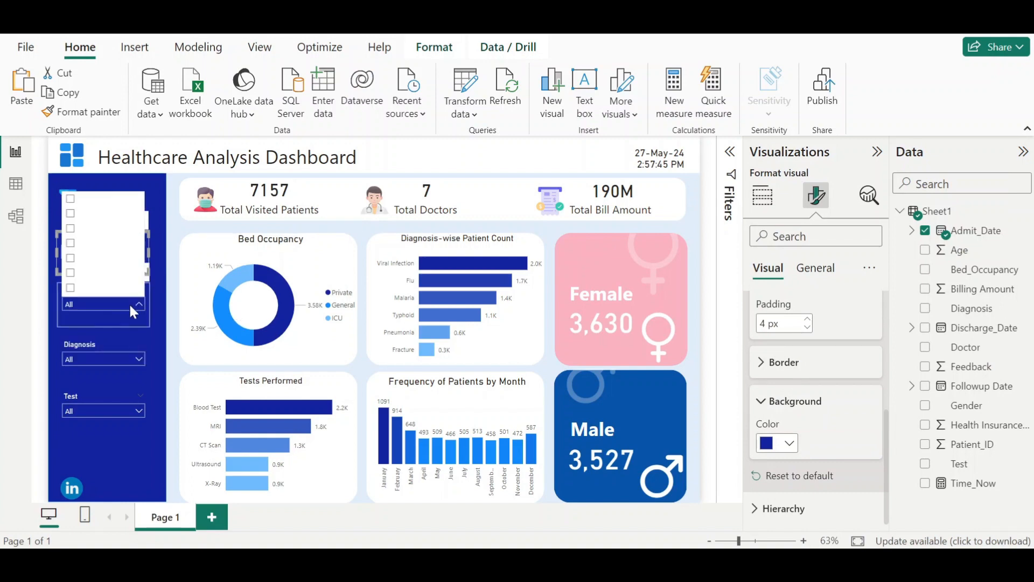
- Copy the Date slicer's formatting onto the Doctor slicer with Format painter
click(128, 303)
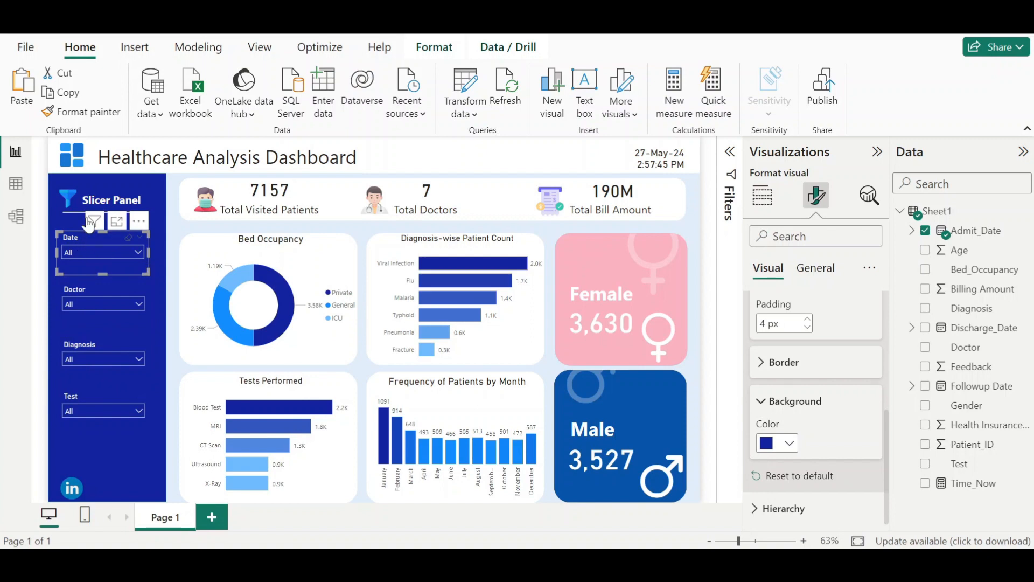
click(98, 114)
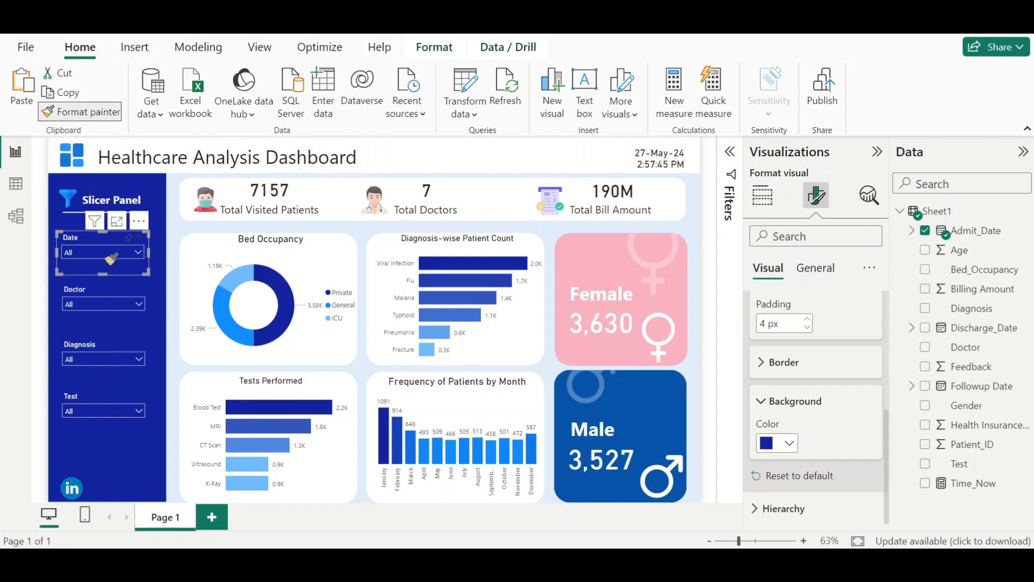
click(103, 319)
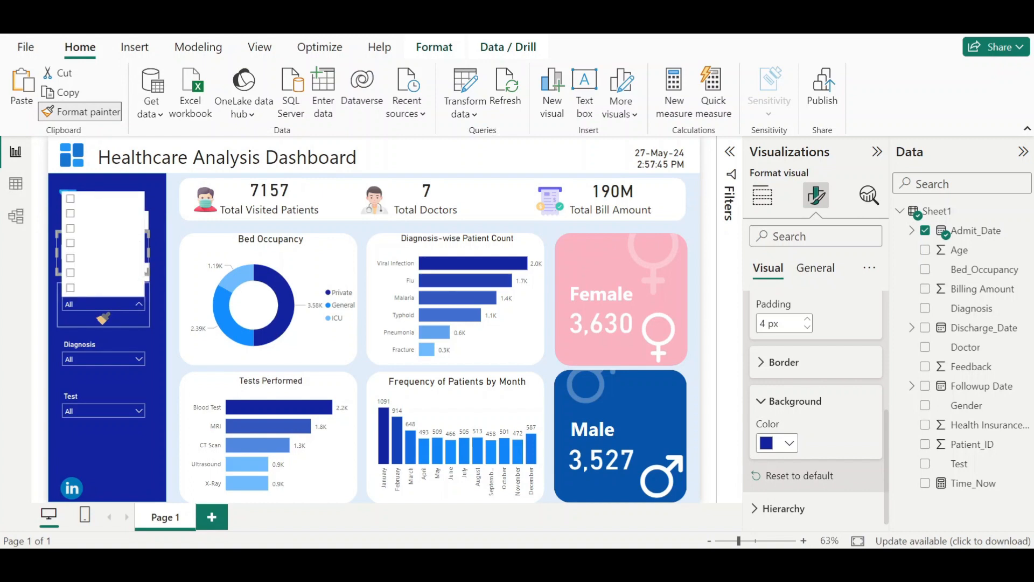
click(104, 317)
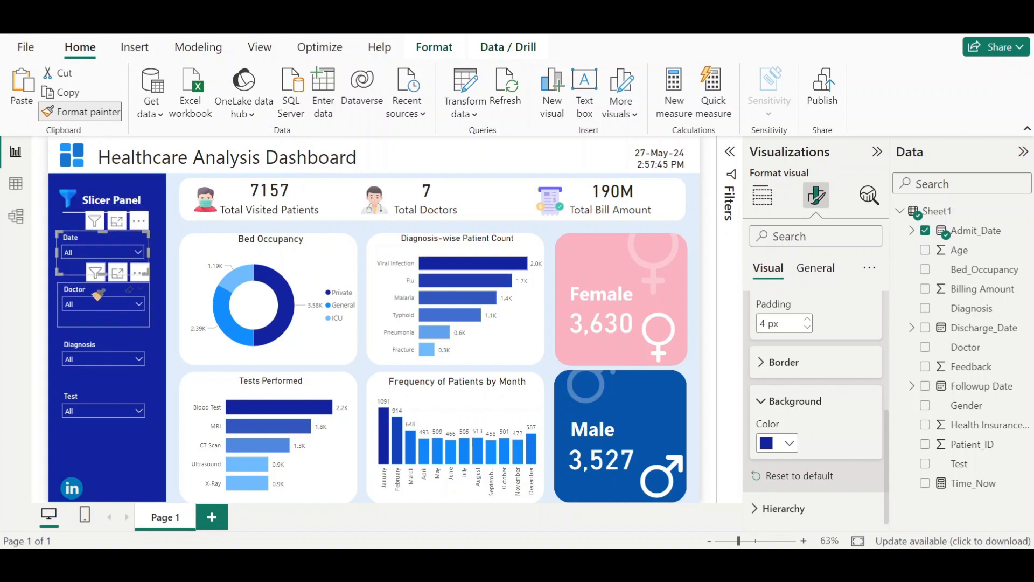
click(99, 295)
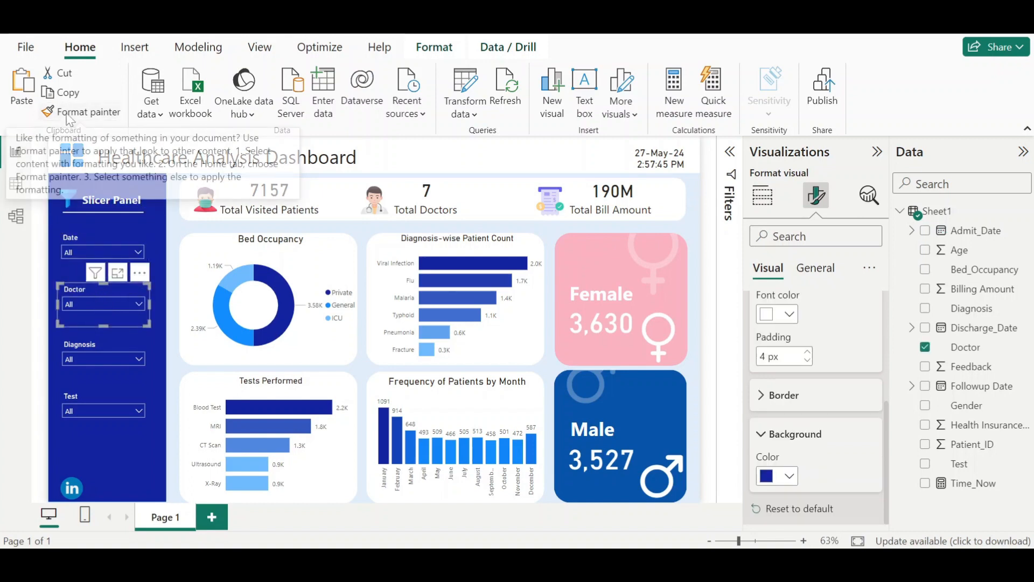
- Try to paint the Doctor slicer's formatting onto the Diagnosis slicer
click(69, 113)
click(108, 360)
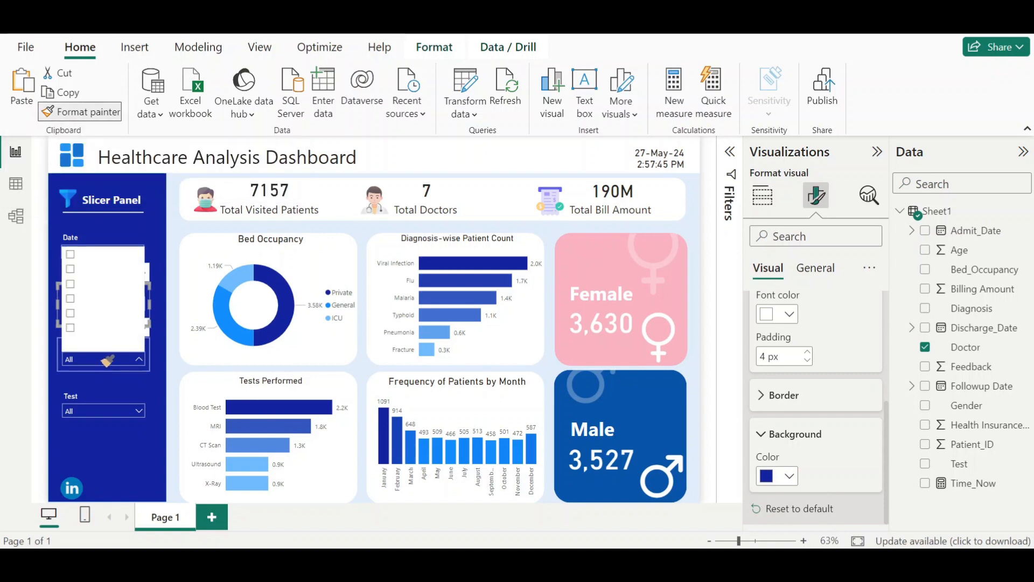
click(108, 364)
click(79, 367)
click(67, 349)
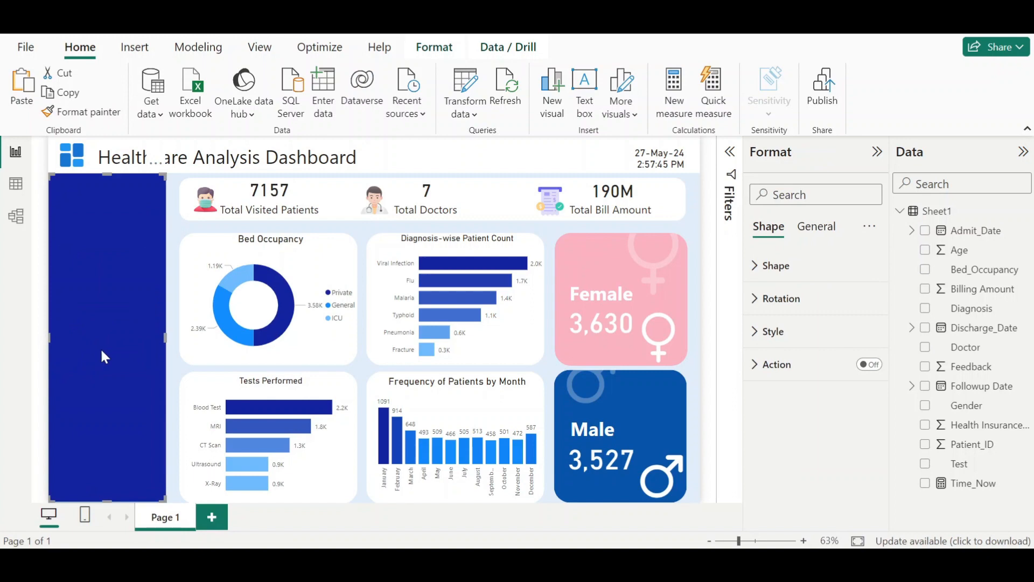
click(173, 364)
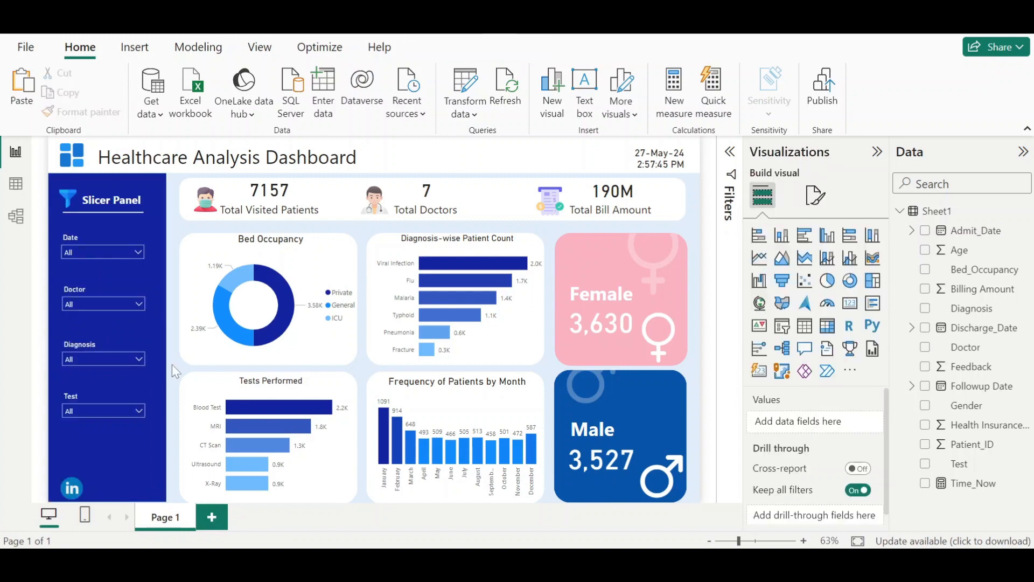
click(114, 359)
click(114, 359)
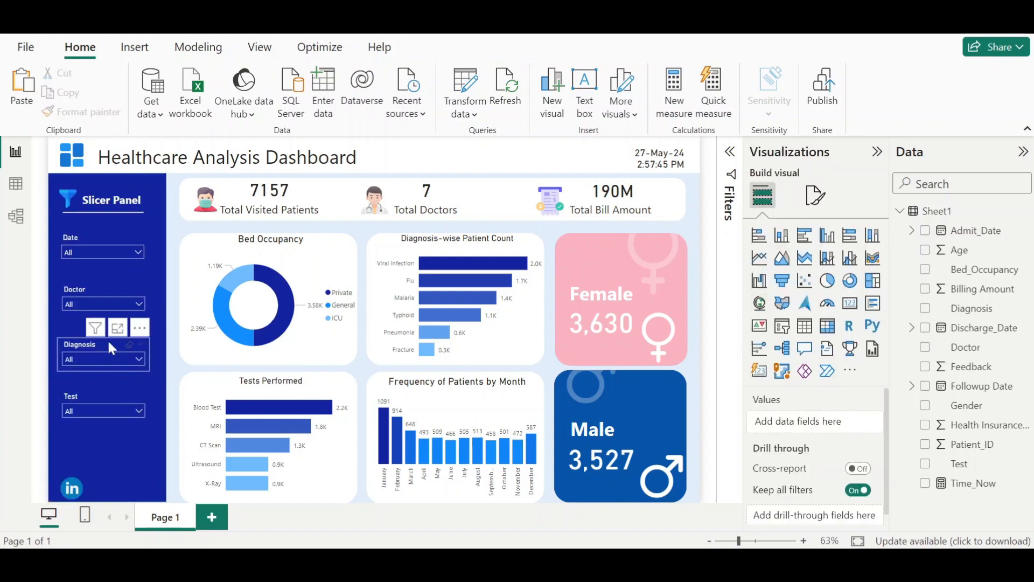
- Use Format painter to copy the Doctor slicer's formatting to the Diagnosis slicer, and Diagnosis's formatting to the Test slicer
click(98, 284)
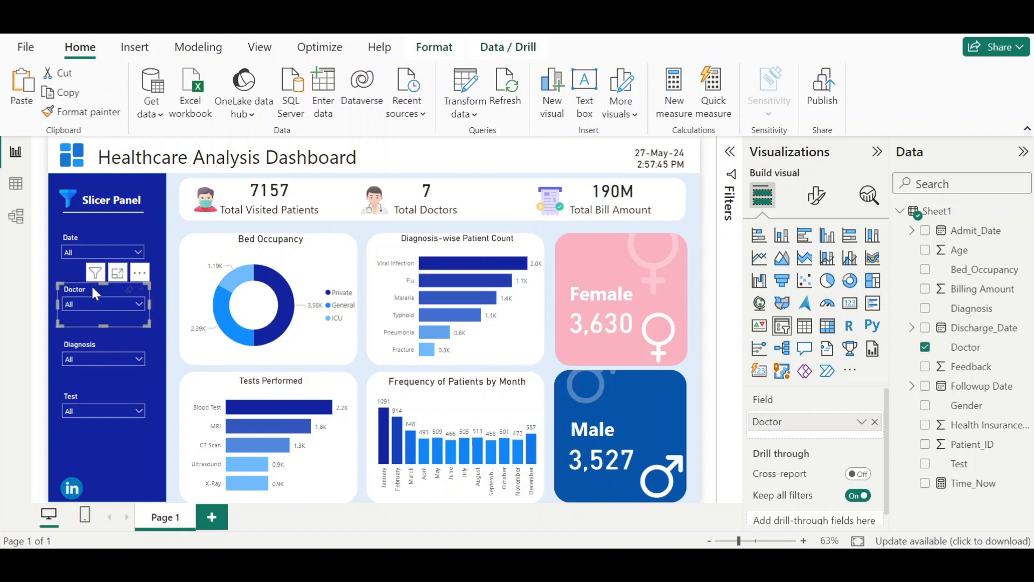
click(81, 112)
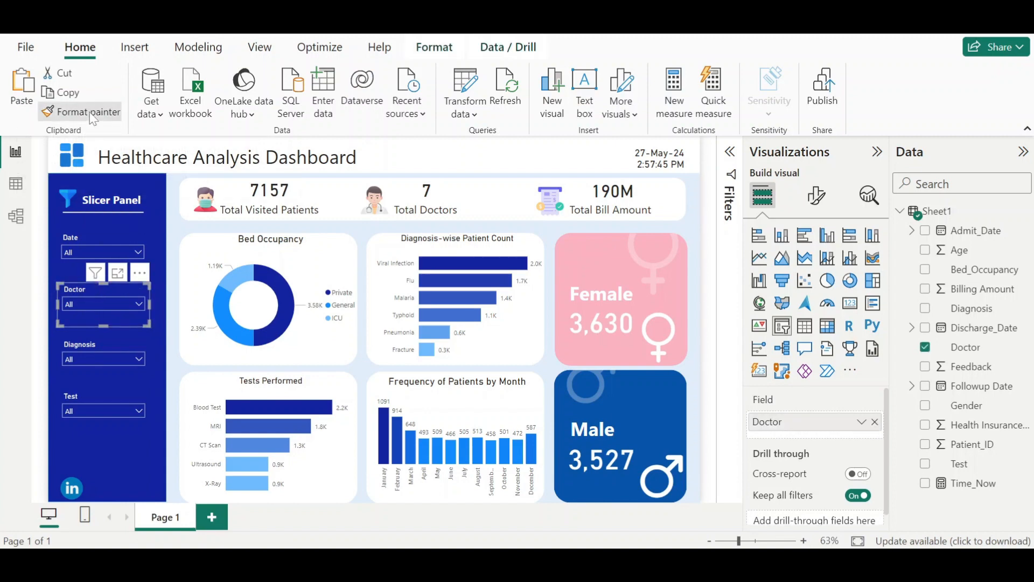
click(105, 343)
click(81, 111)
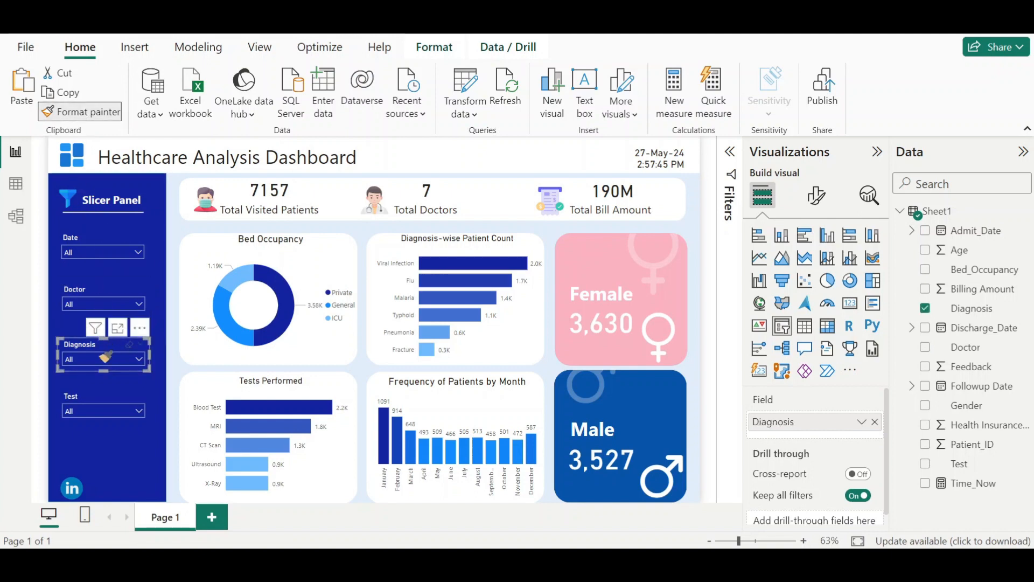
click(102, 397)
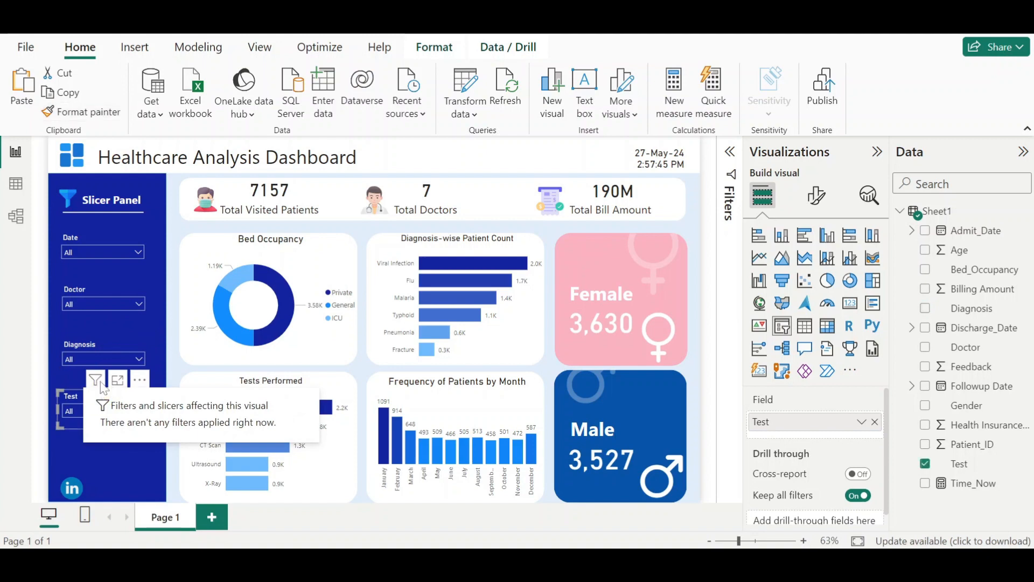
- Open and close each slicer's dropdown to check the formatting, then deselect the slicers
click(134, 253)
click(130, 247)
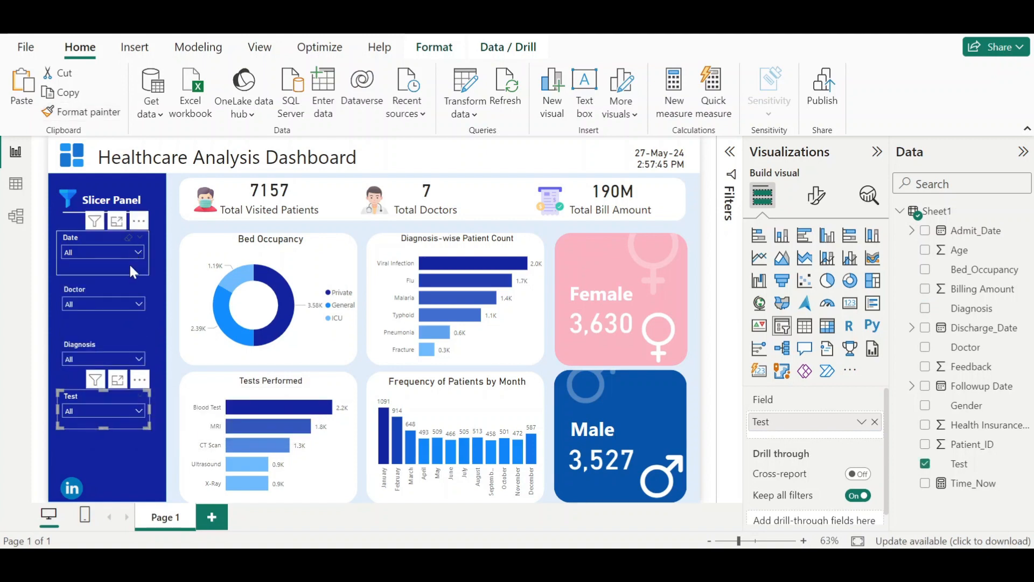
click(125, 302)
click(125, 300)
click(115, 356)
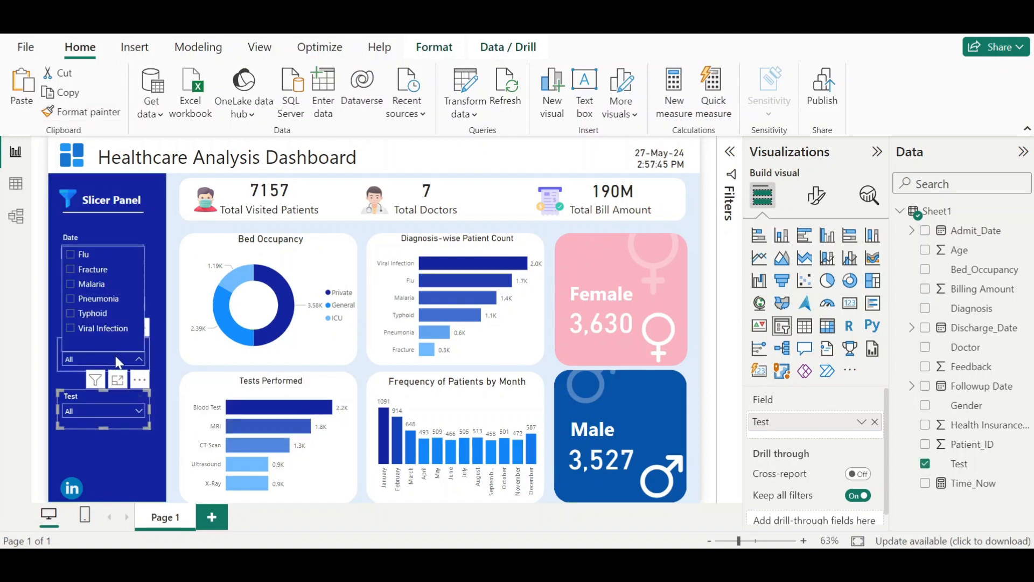
click(116, 357)
click(105, 413)
click(105, 414)
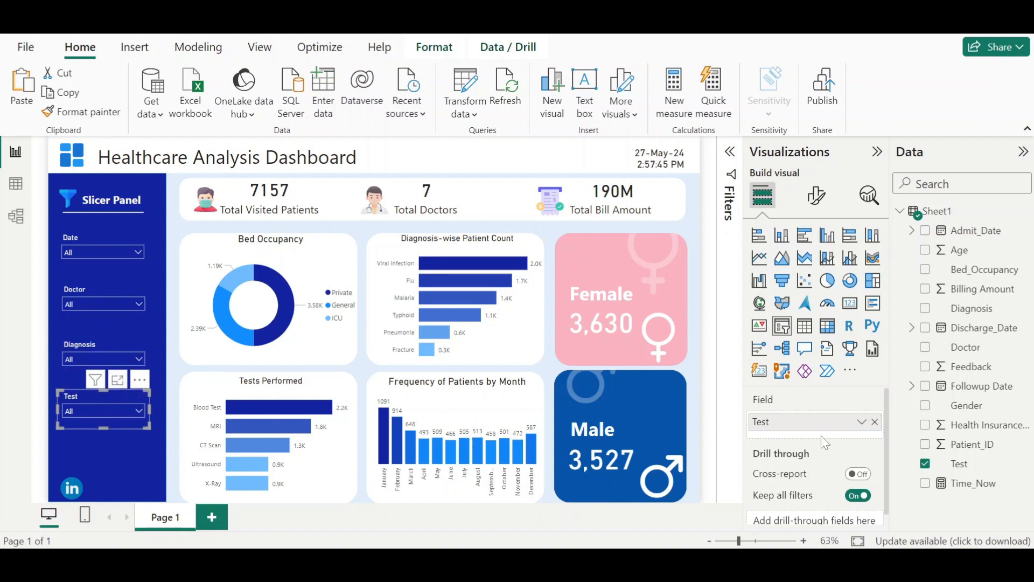
click(713, 439)
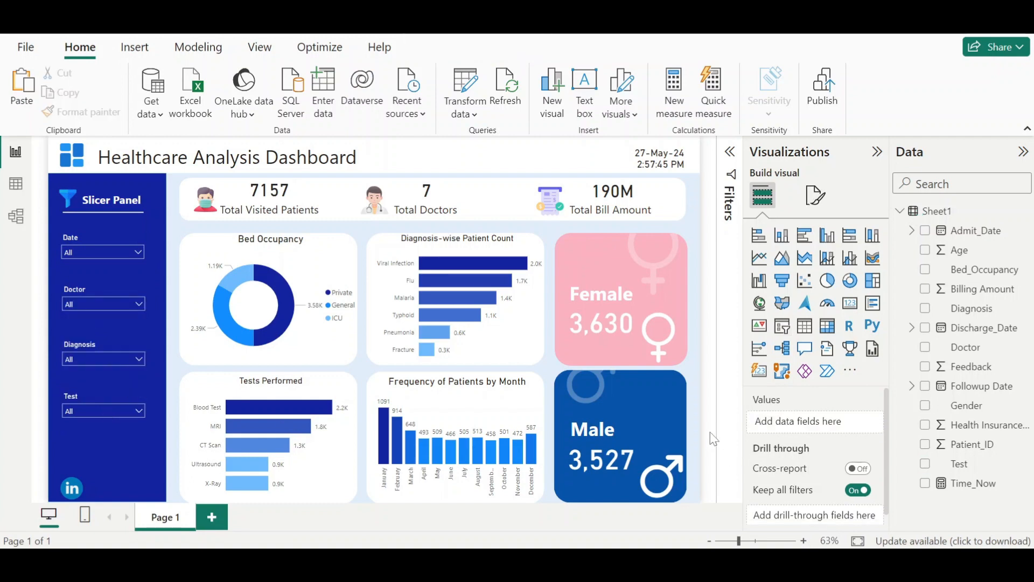